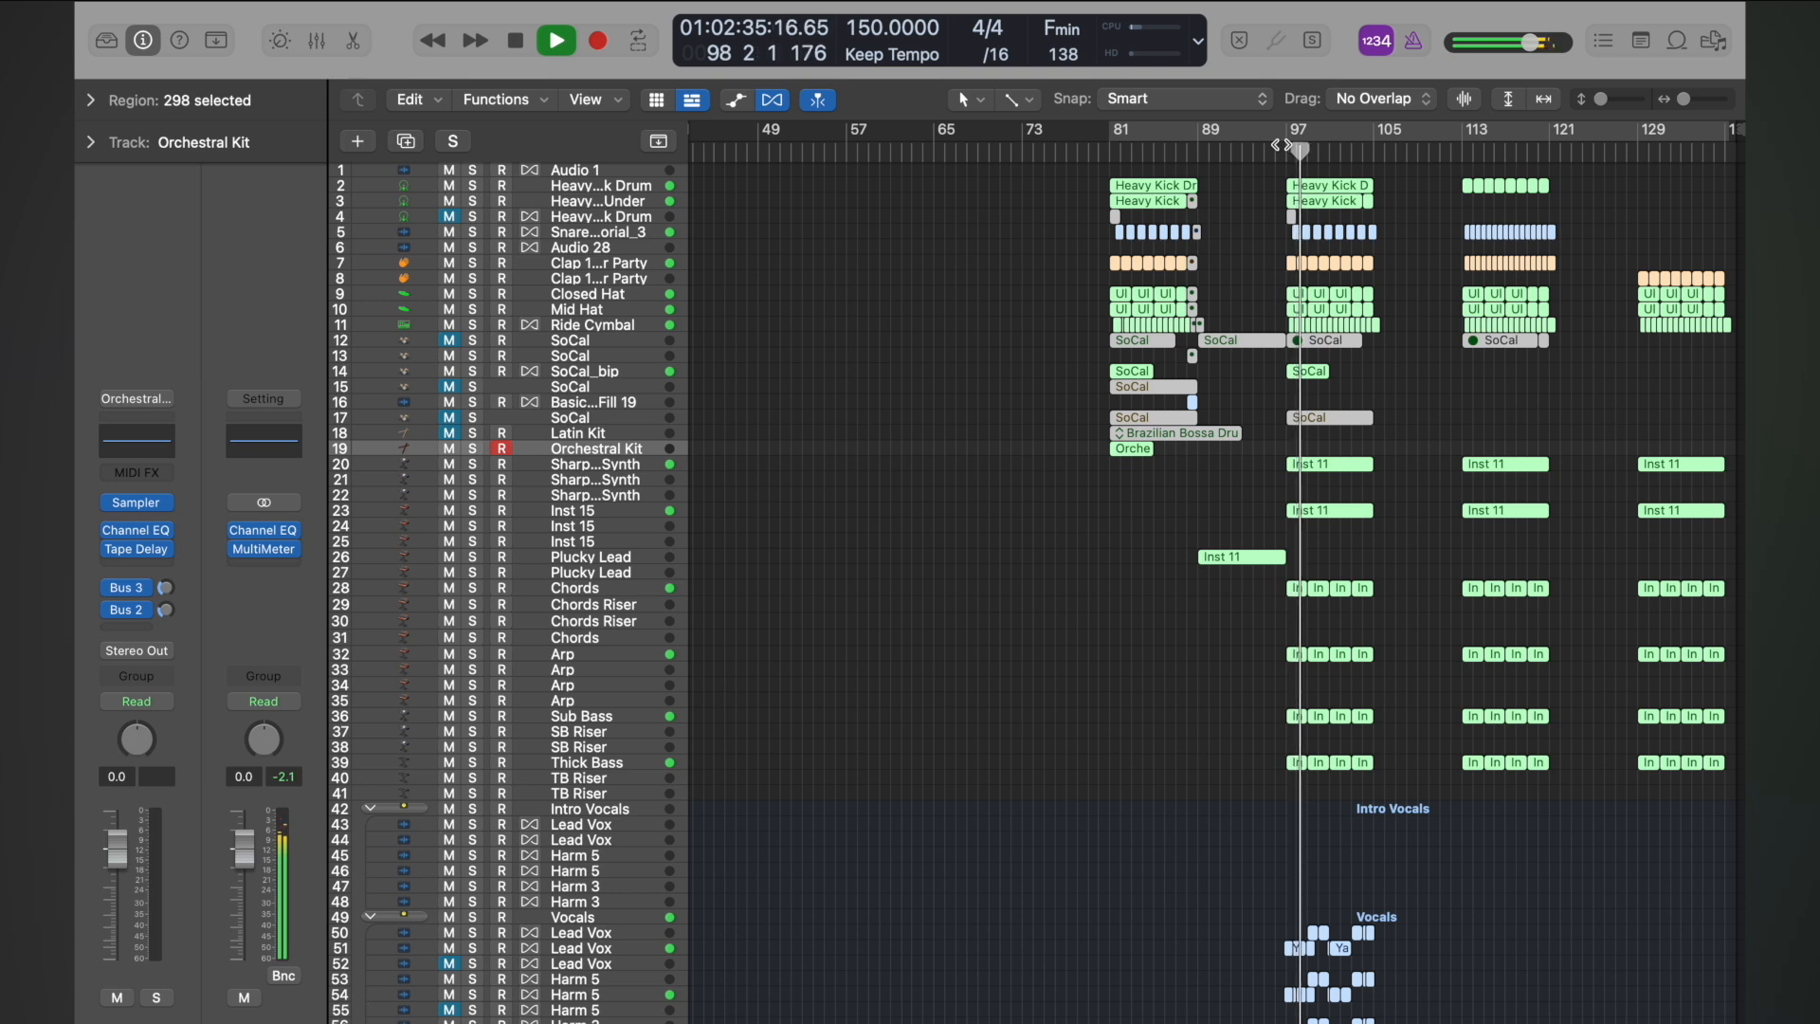
- Stop the current playback and audition the drum section from bar 9
key("space")
scroll(1281, 144, "left", 10)
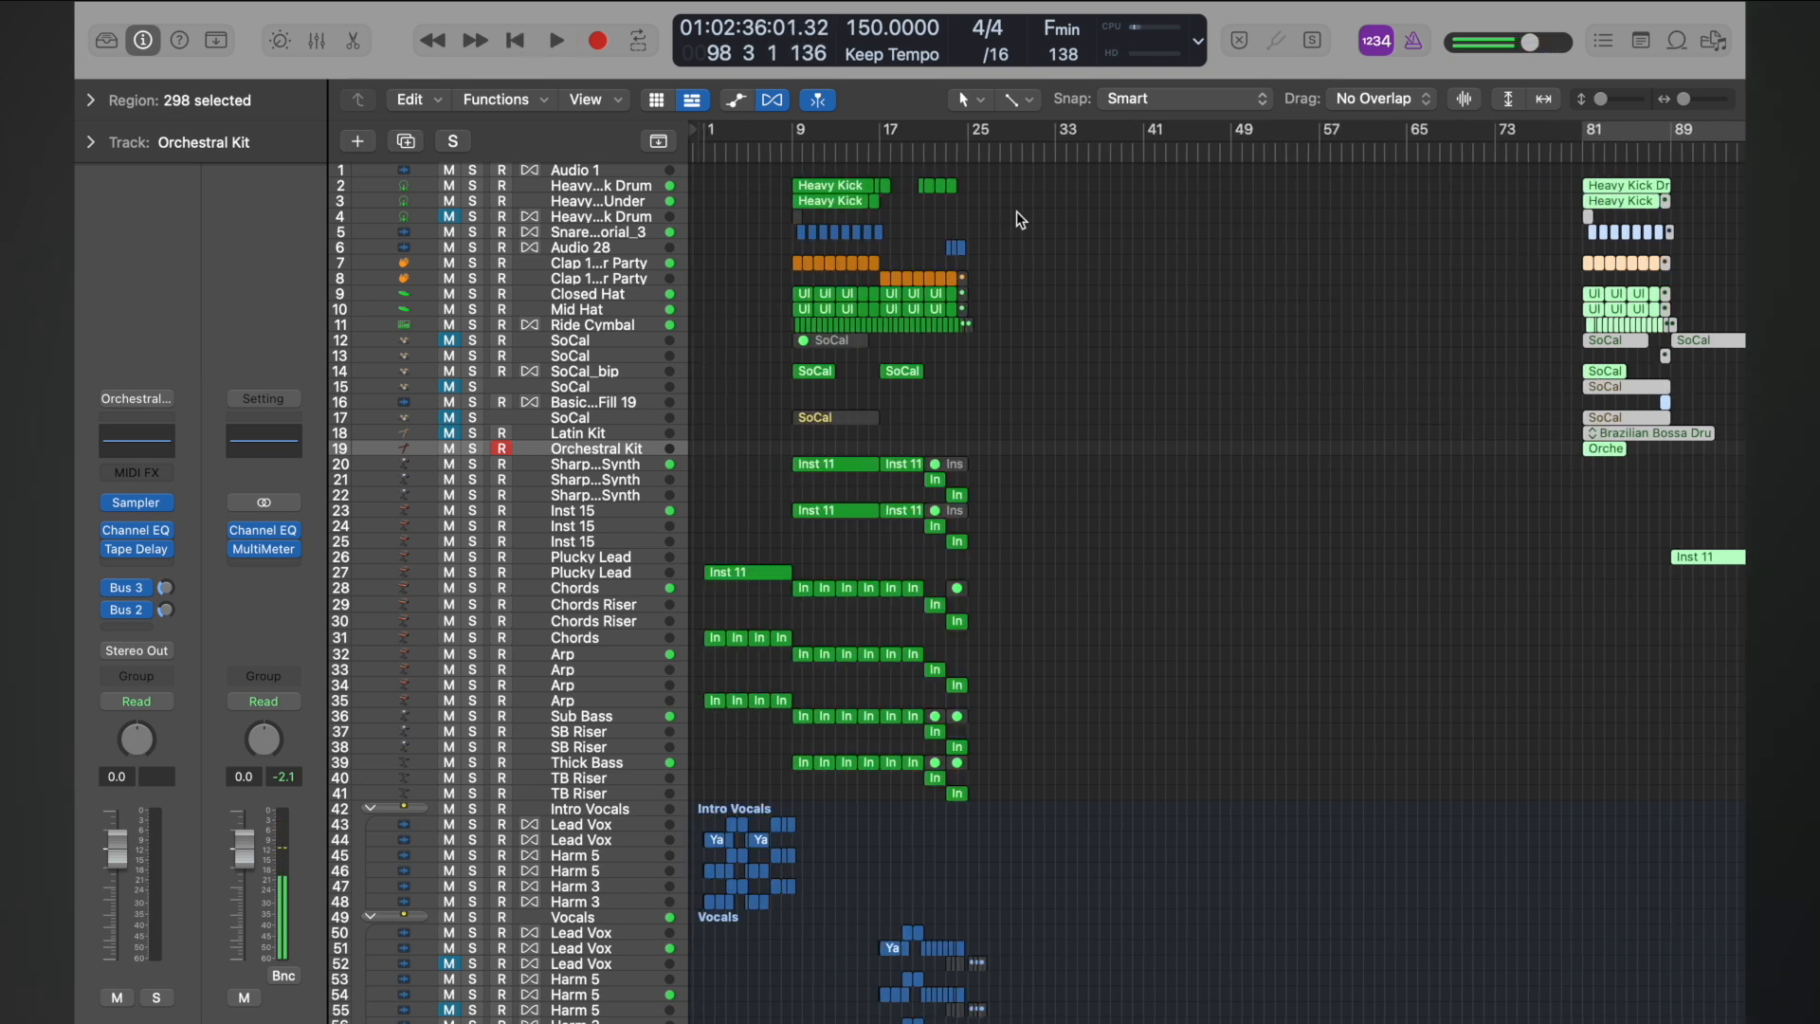
scroll(1308, 329, "right", 5)
scroll(1309, 329, "left", 5)
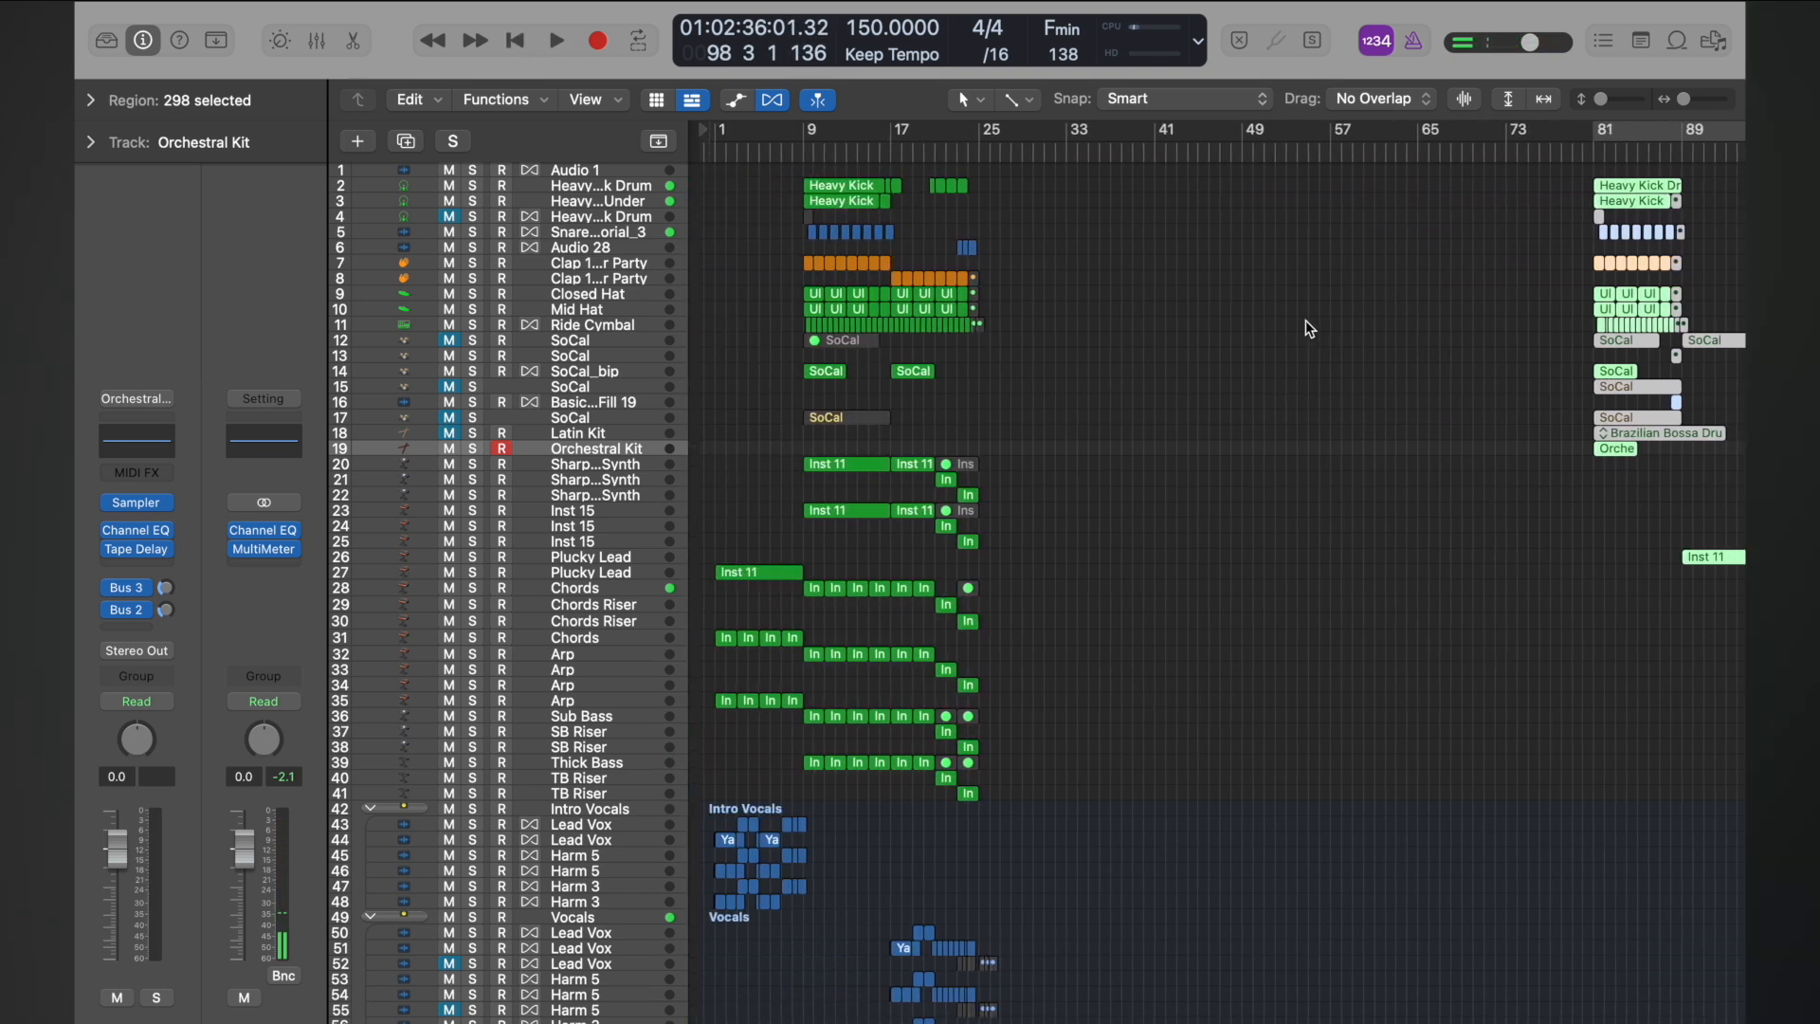
left_click(792, 147)
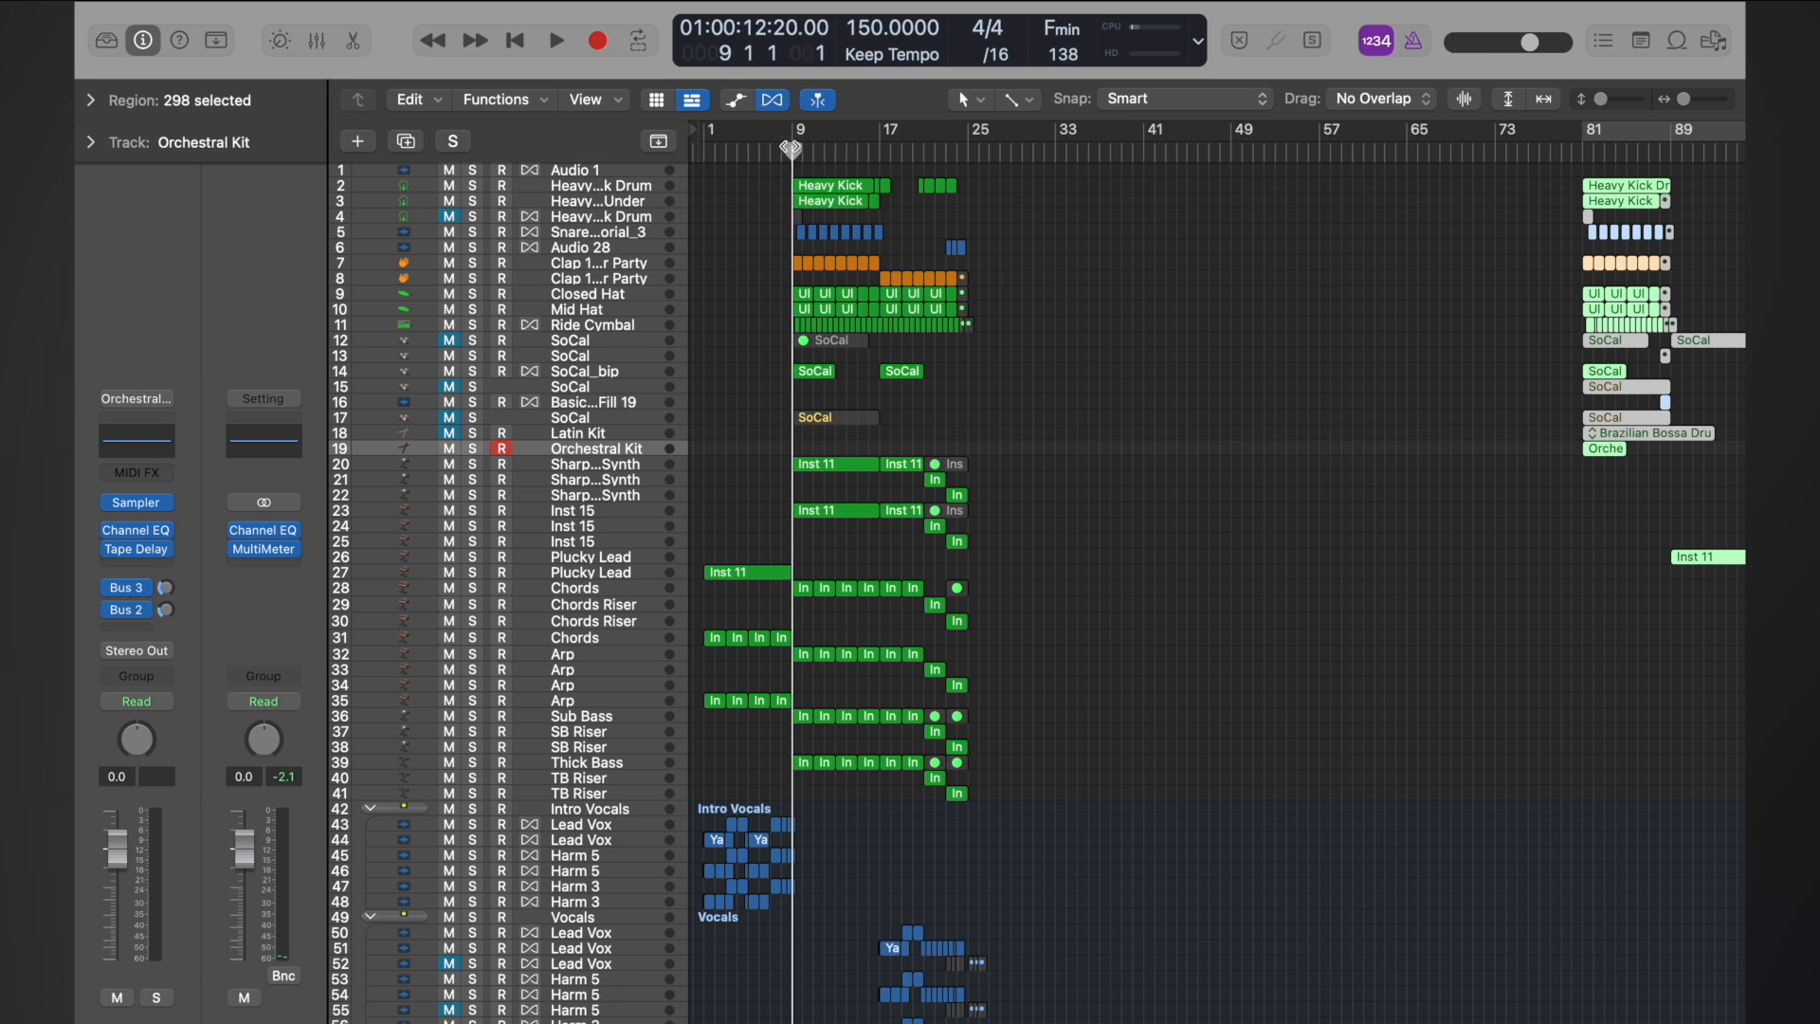
key("space")
scroll(764, 295, "up", 6)
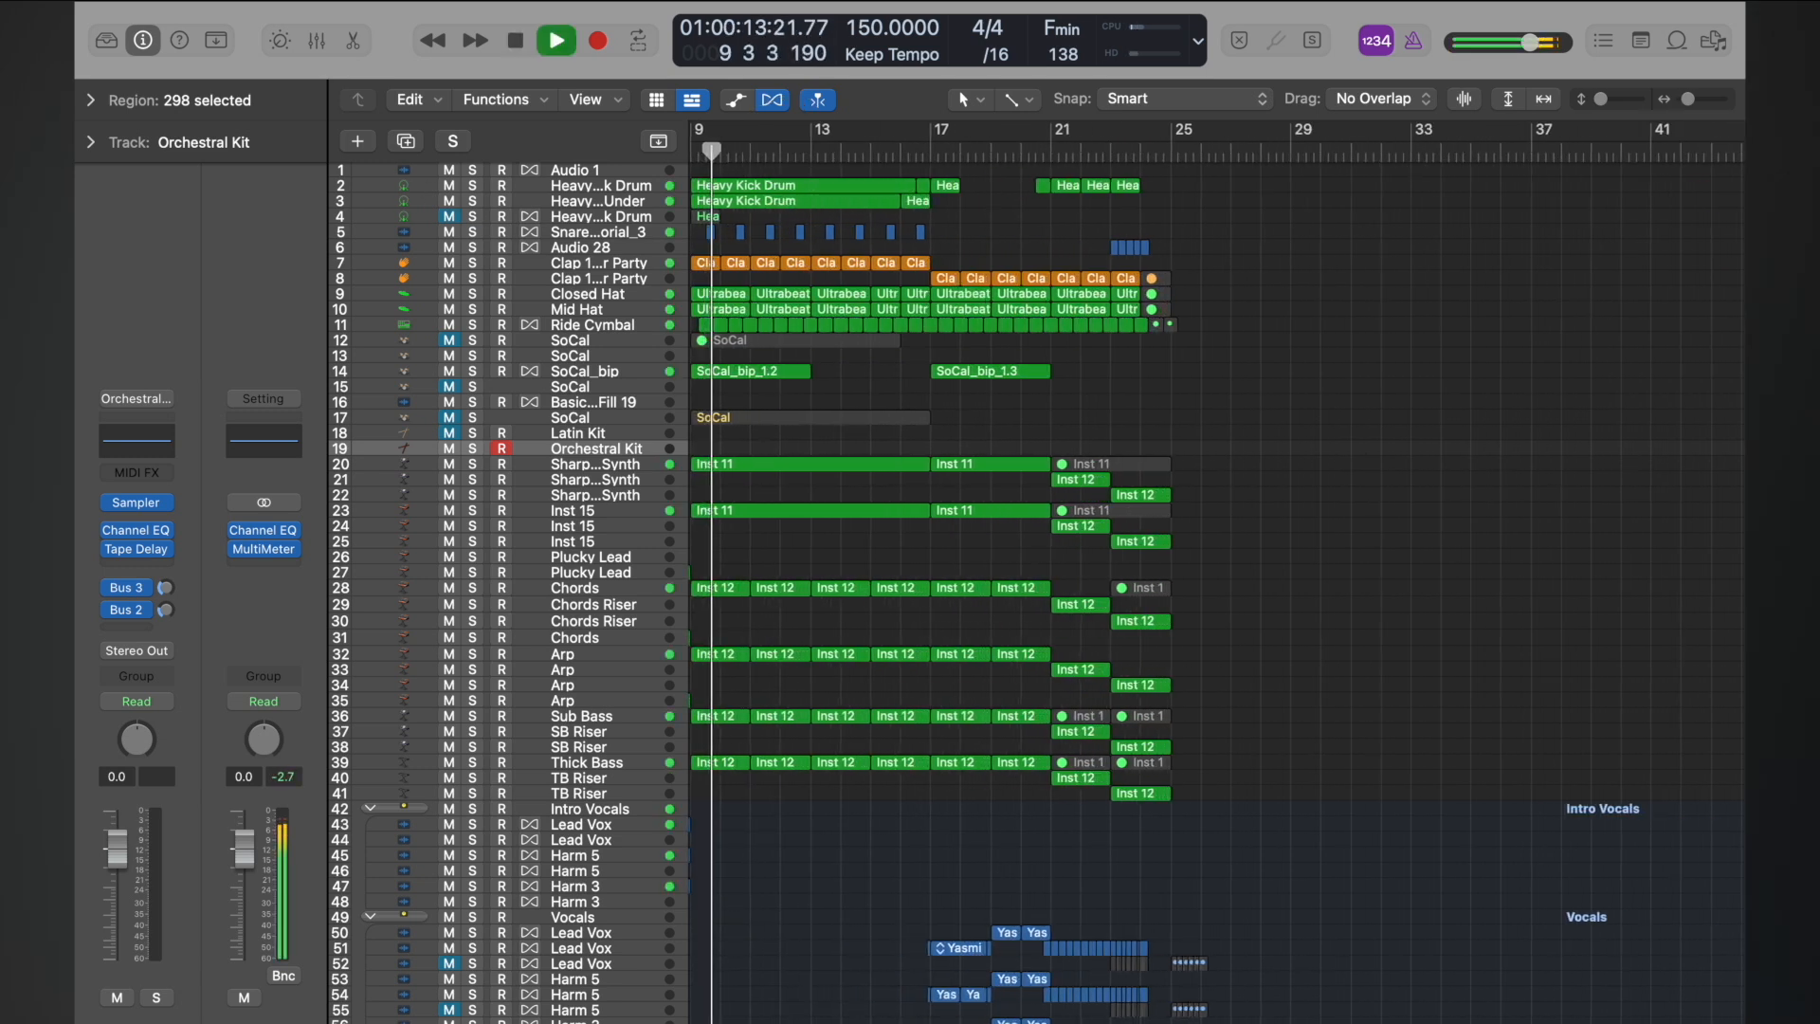
scroll(765, 295, "down", 3)
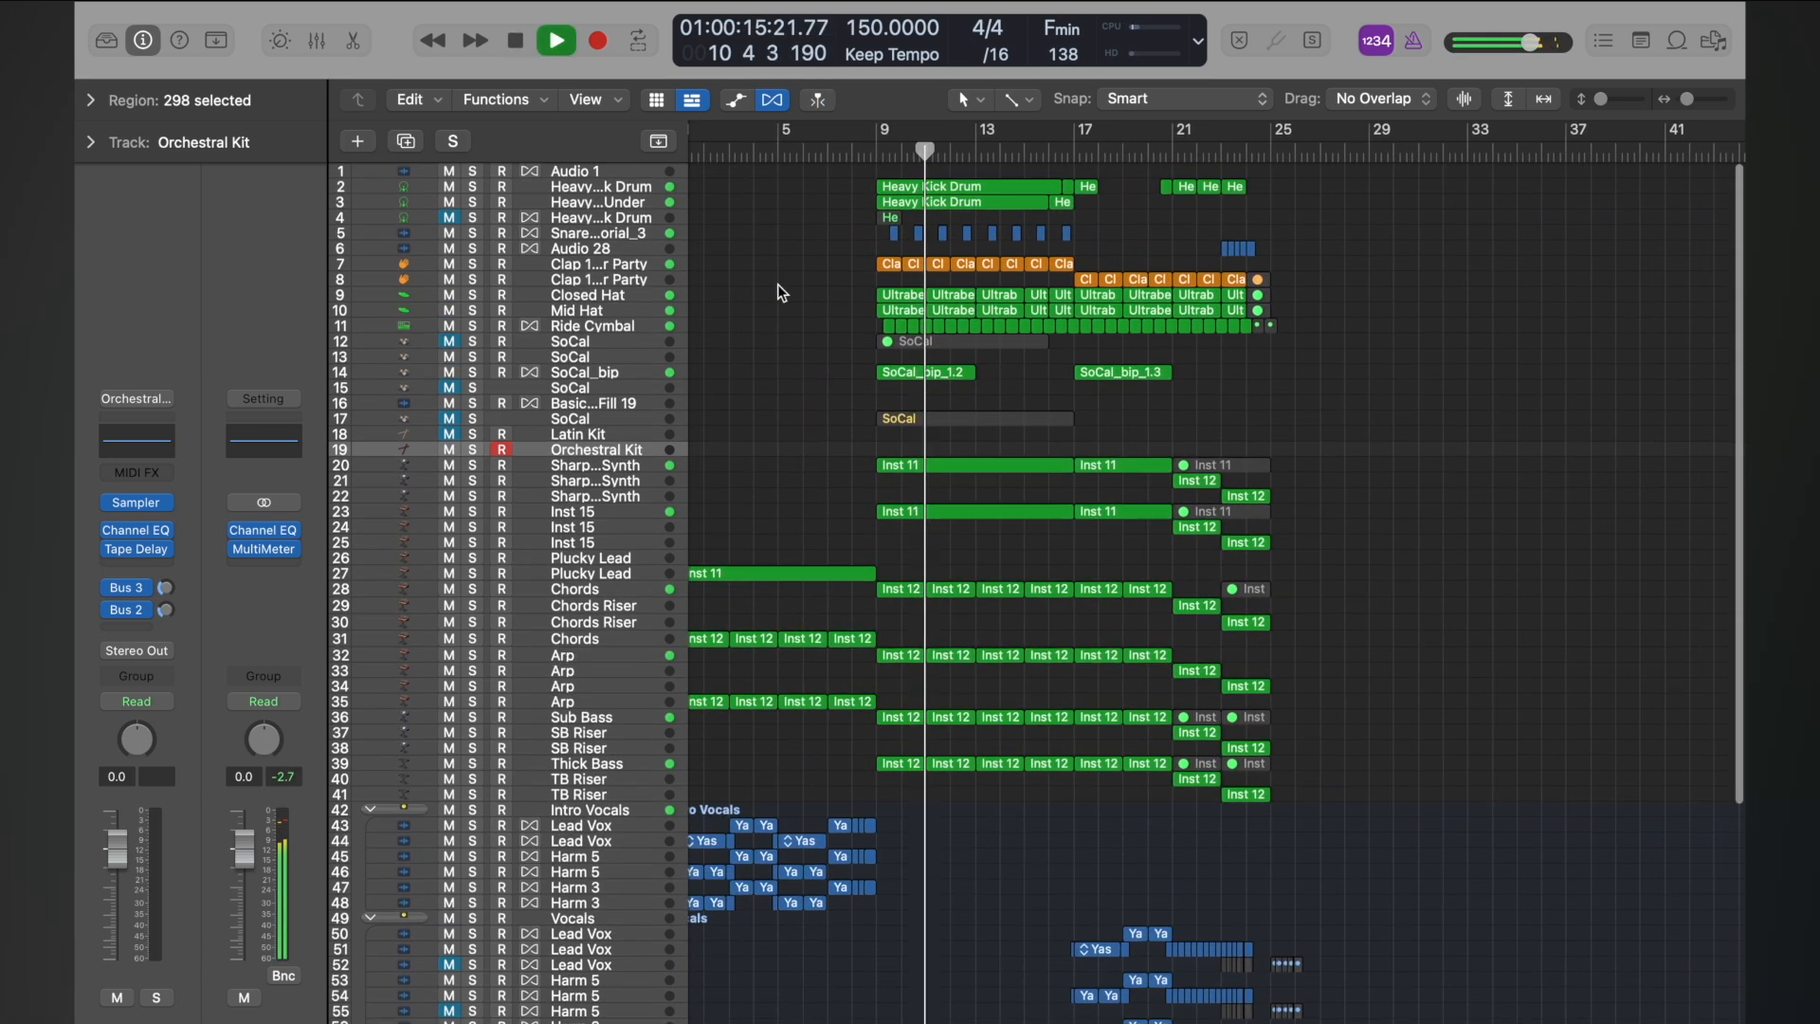
key("space")
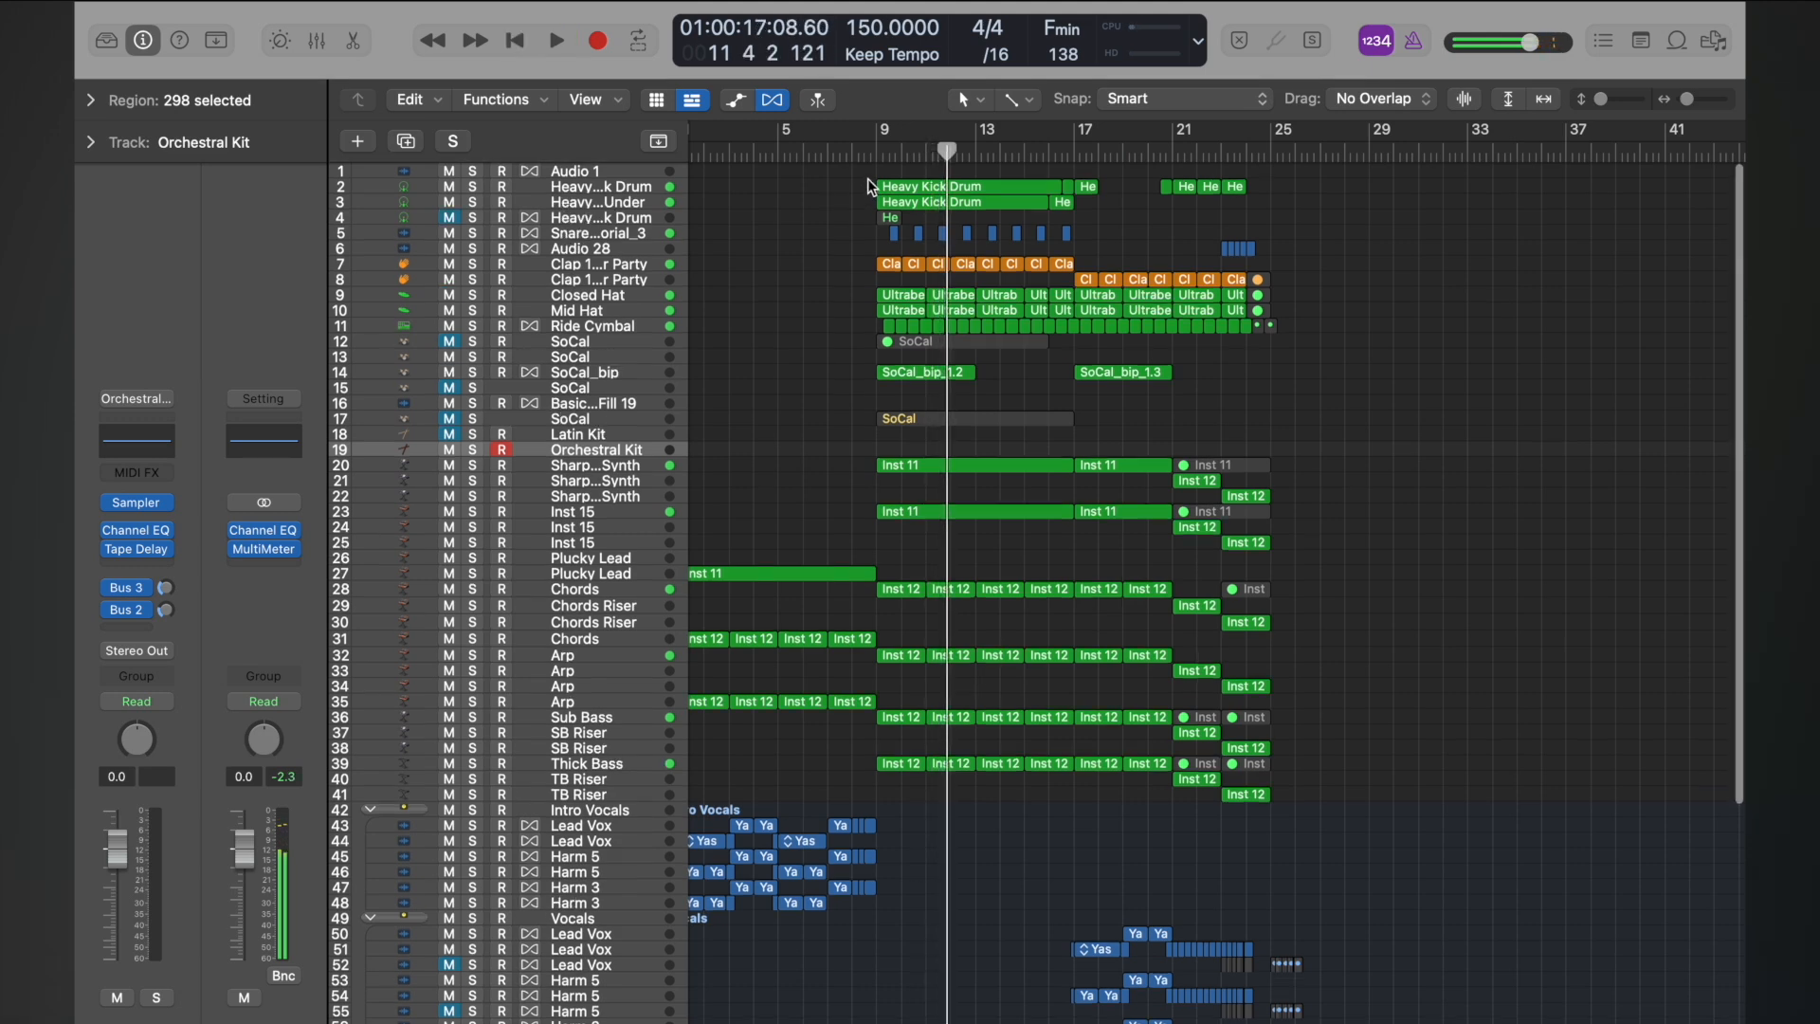
- Copy the drum regions spanning bars 9 to 17 on tracks 2 to 11, plus the SoCal_bip region at bar 9, to bar 25
key("super+Down")
key("super+Down")
key("super+Right")
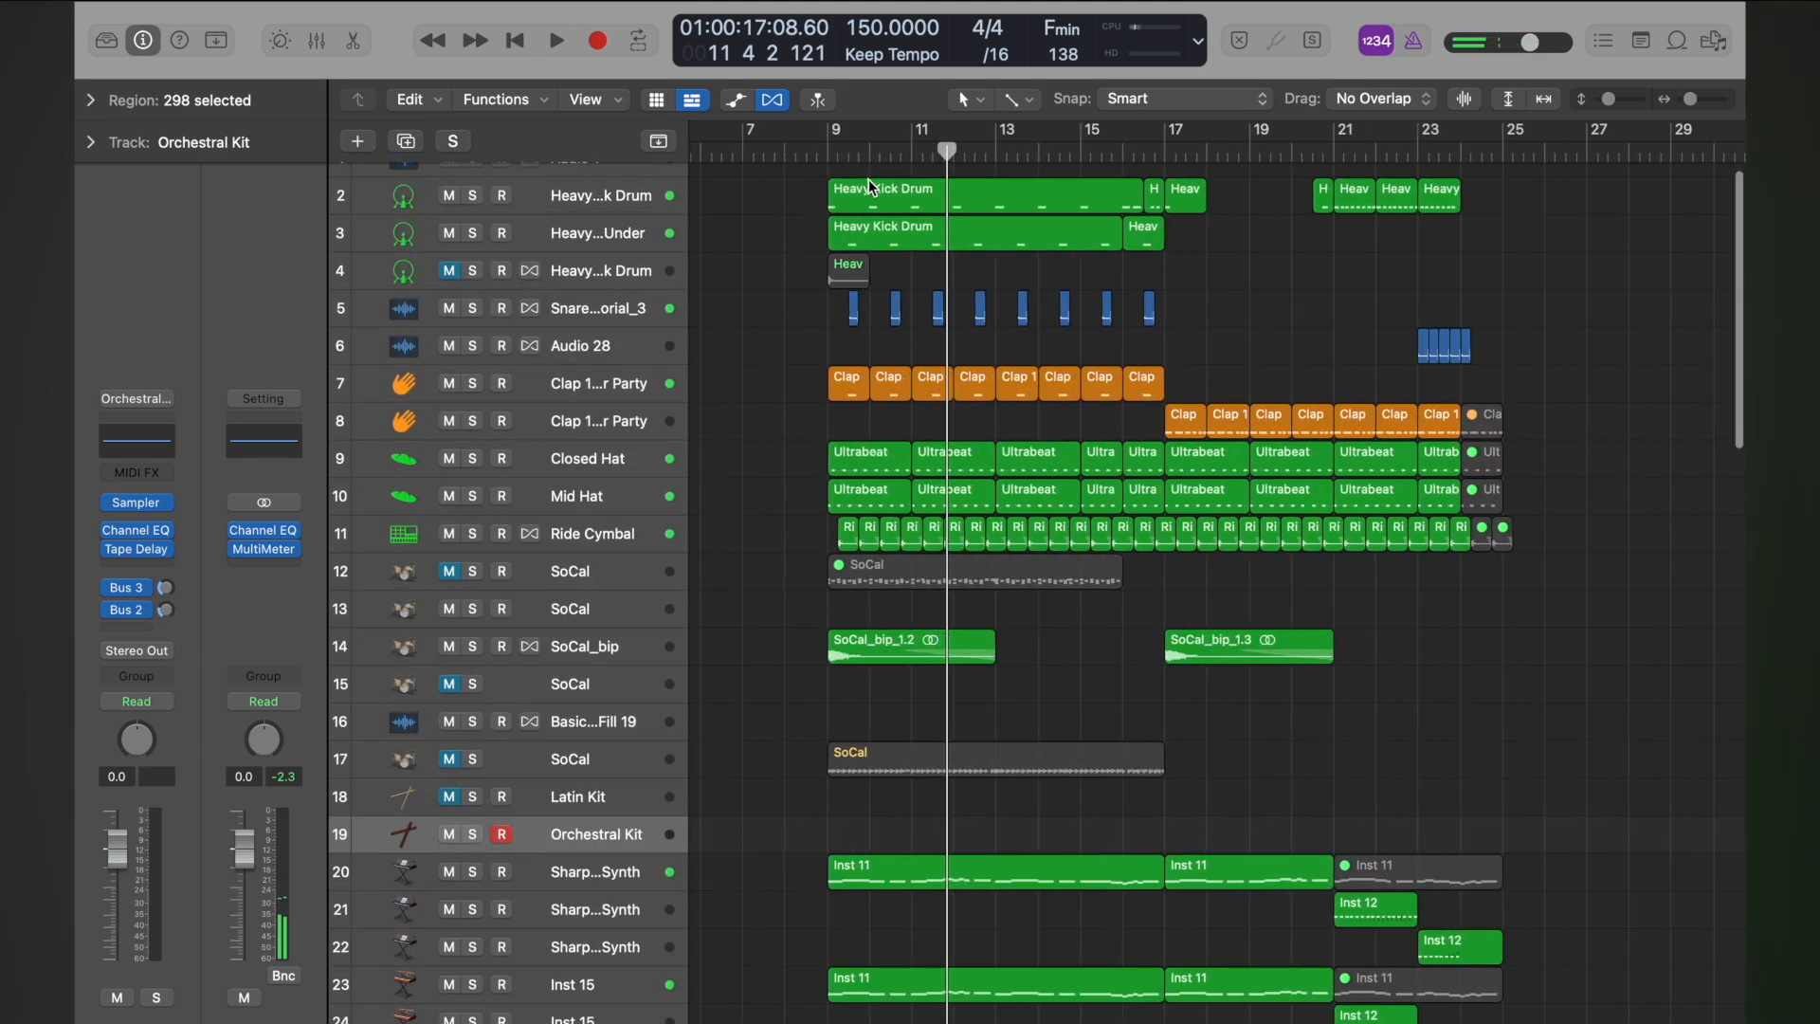
left_click_drag(801, 185, 1163, 555)
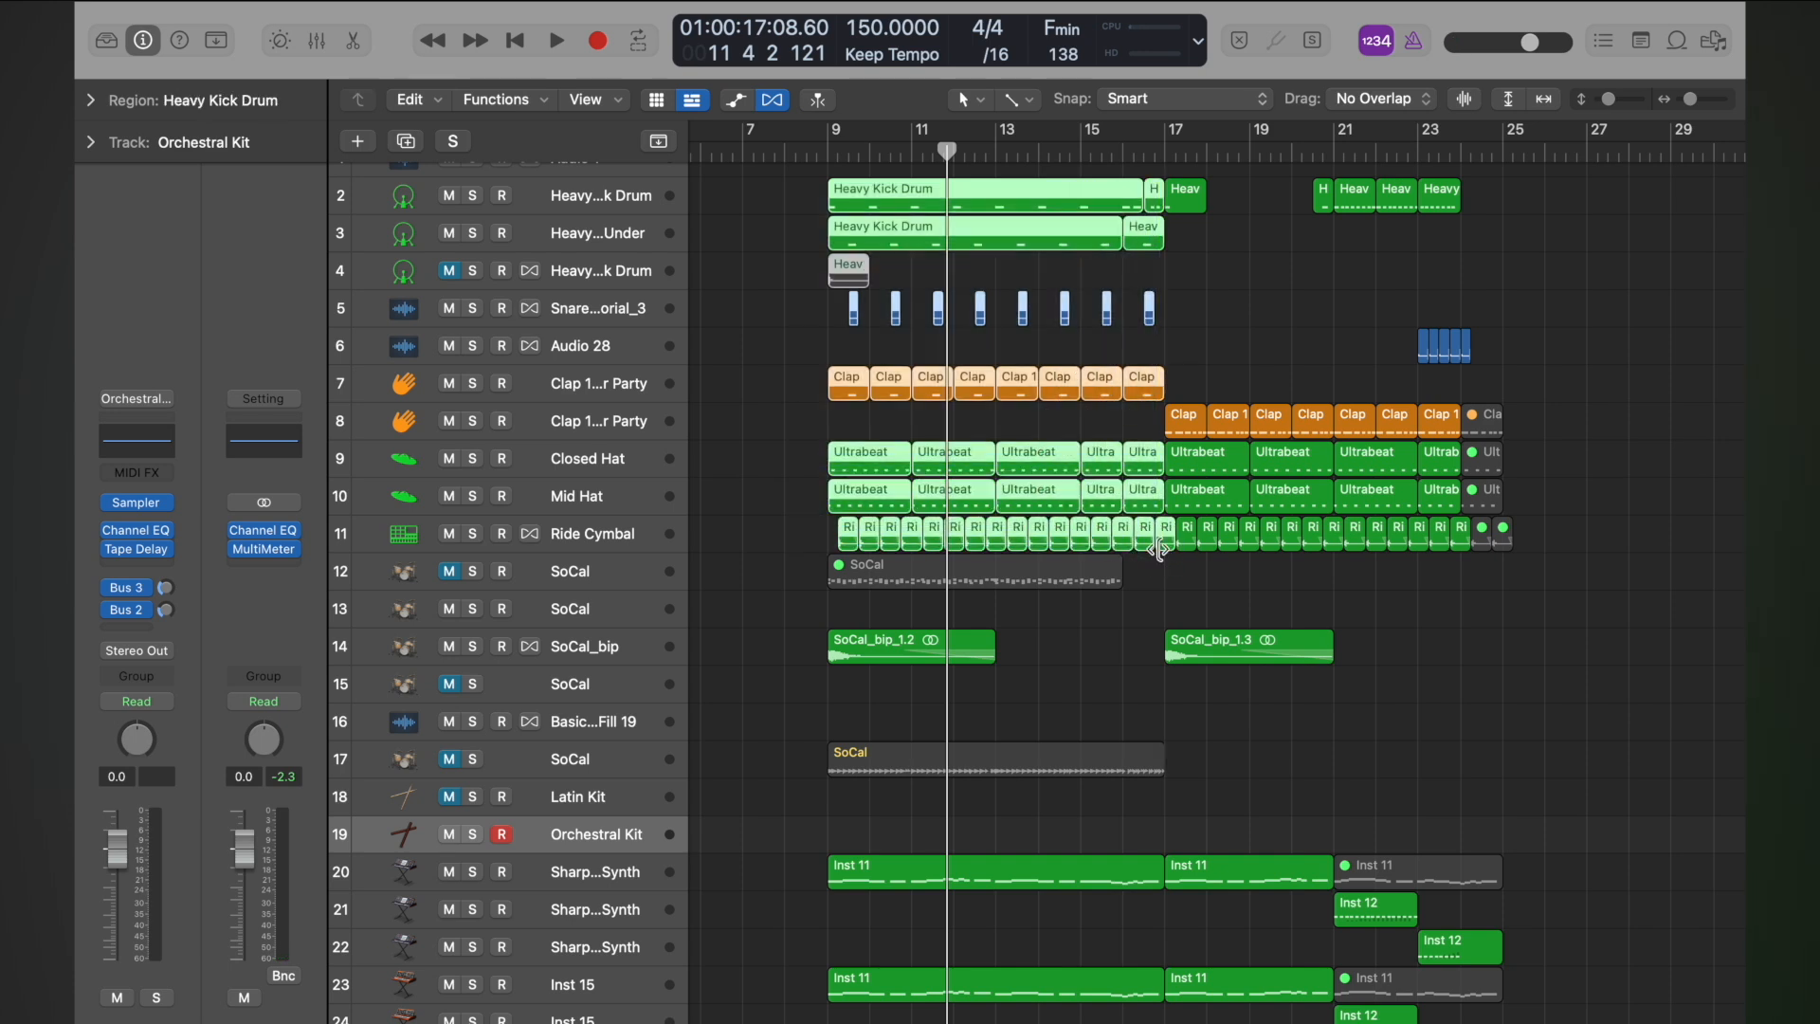
left_click(869, 653, "shift")
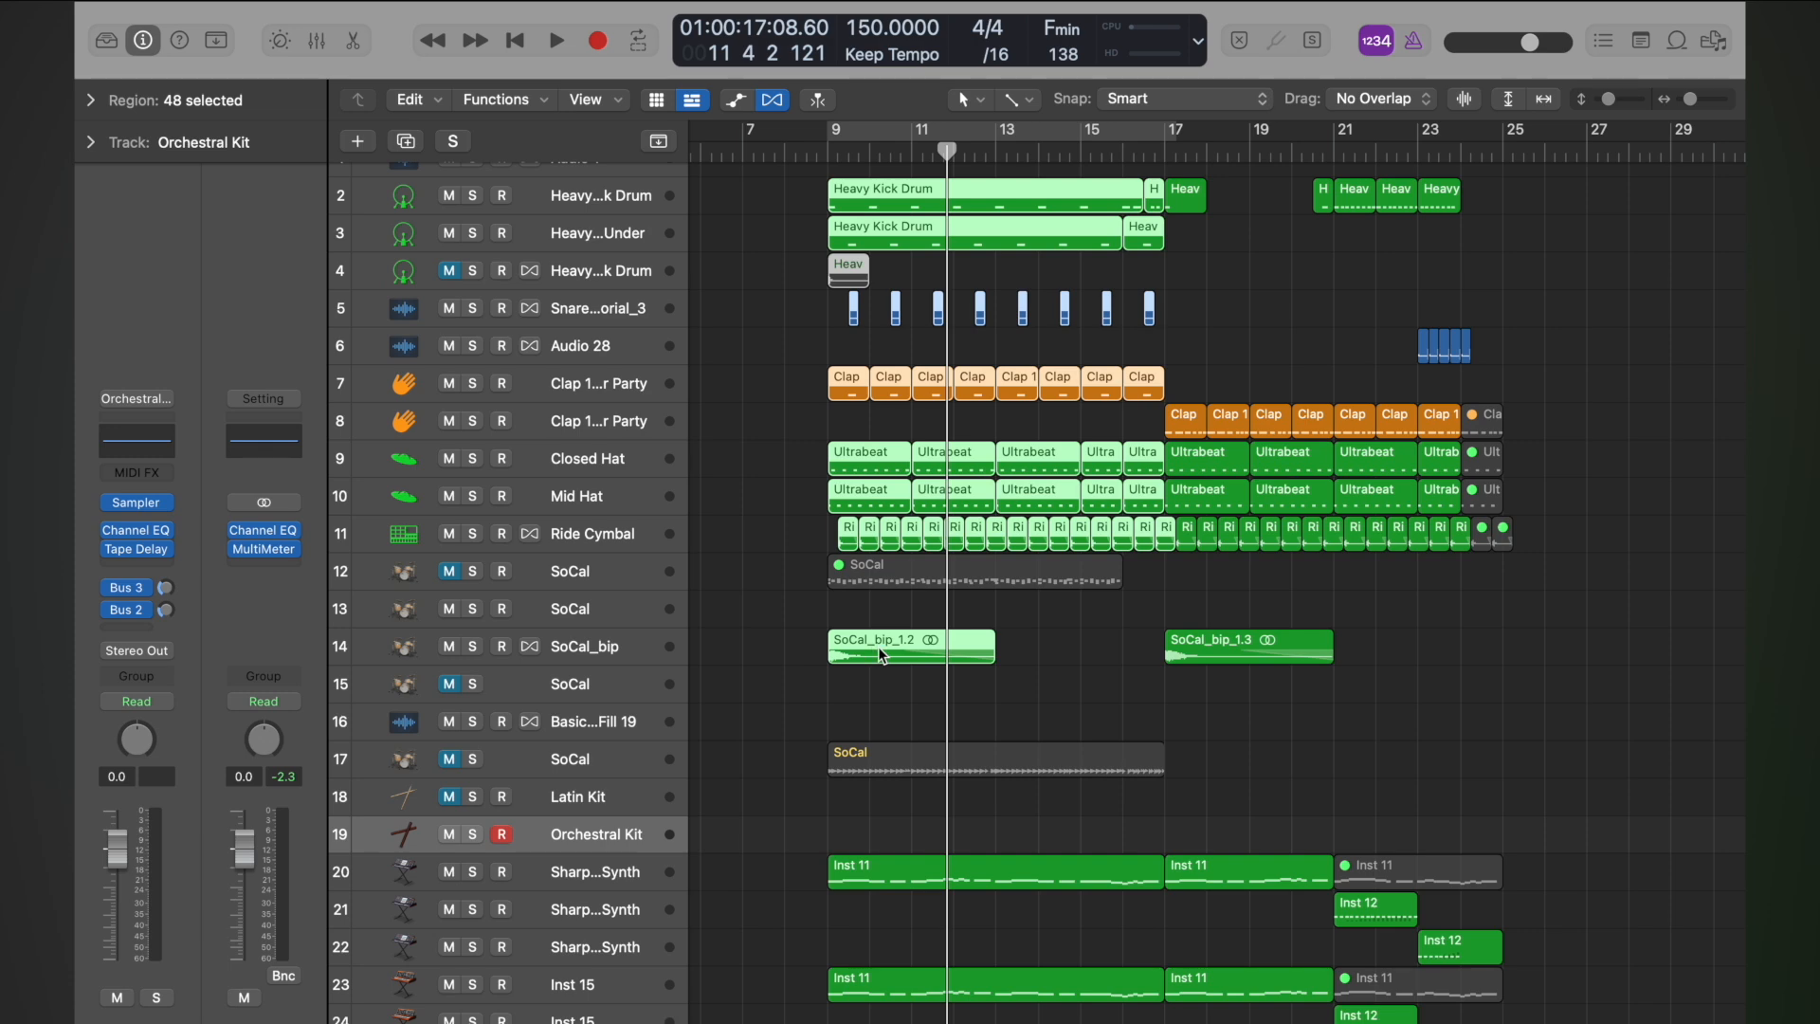
key("super+Left")
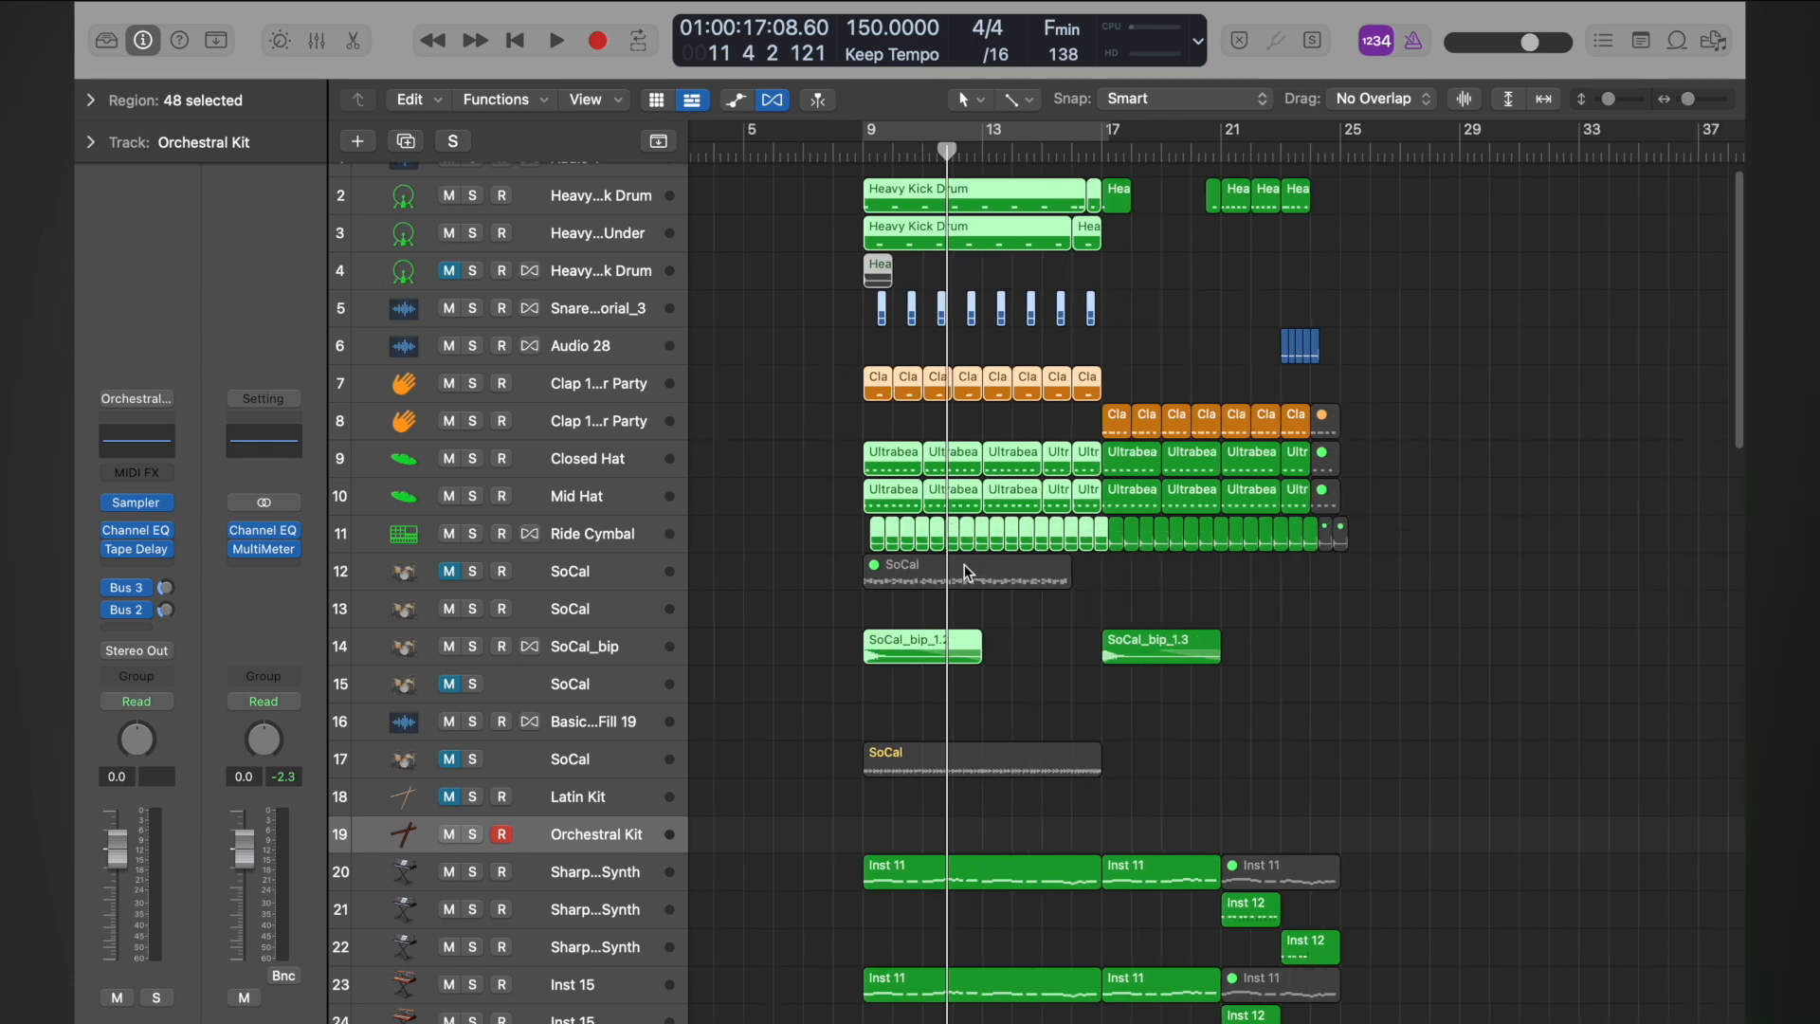
key("super+Left")
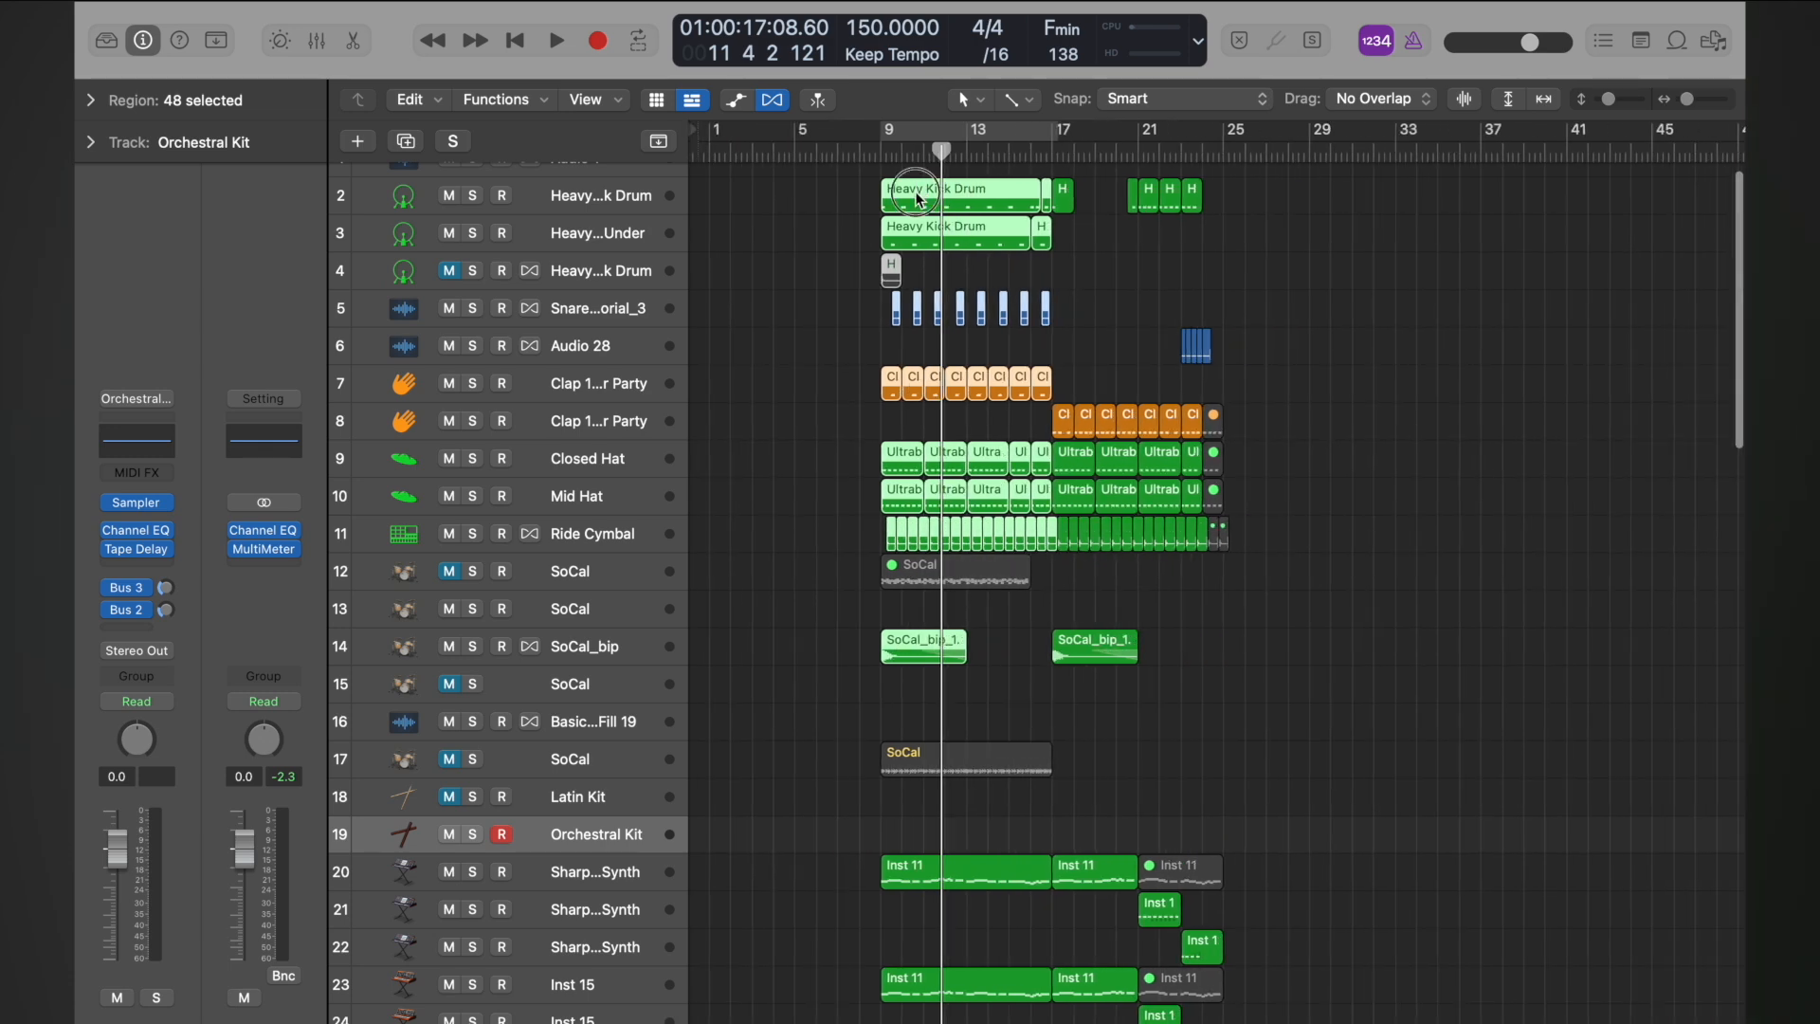
left_click_drag(918, 199, 1264, 210)
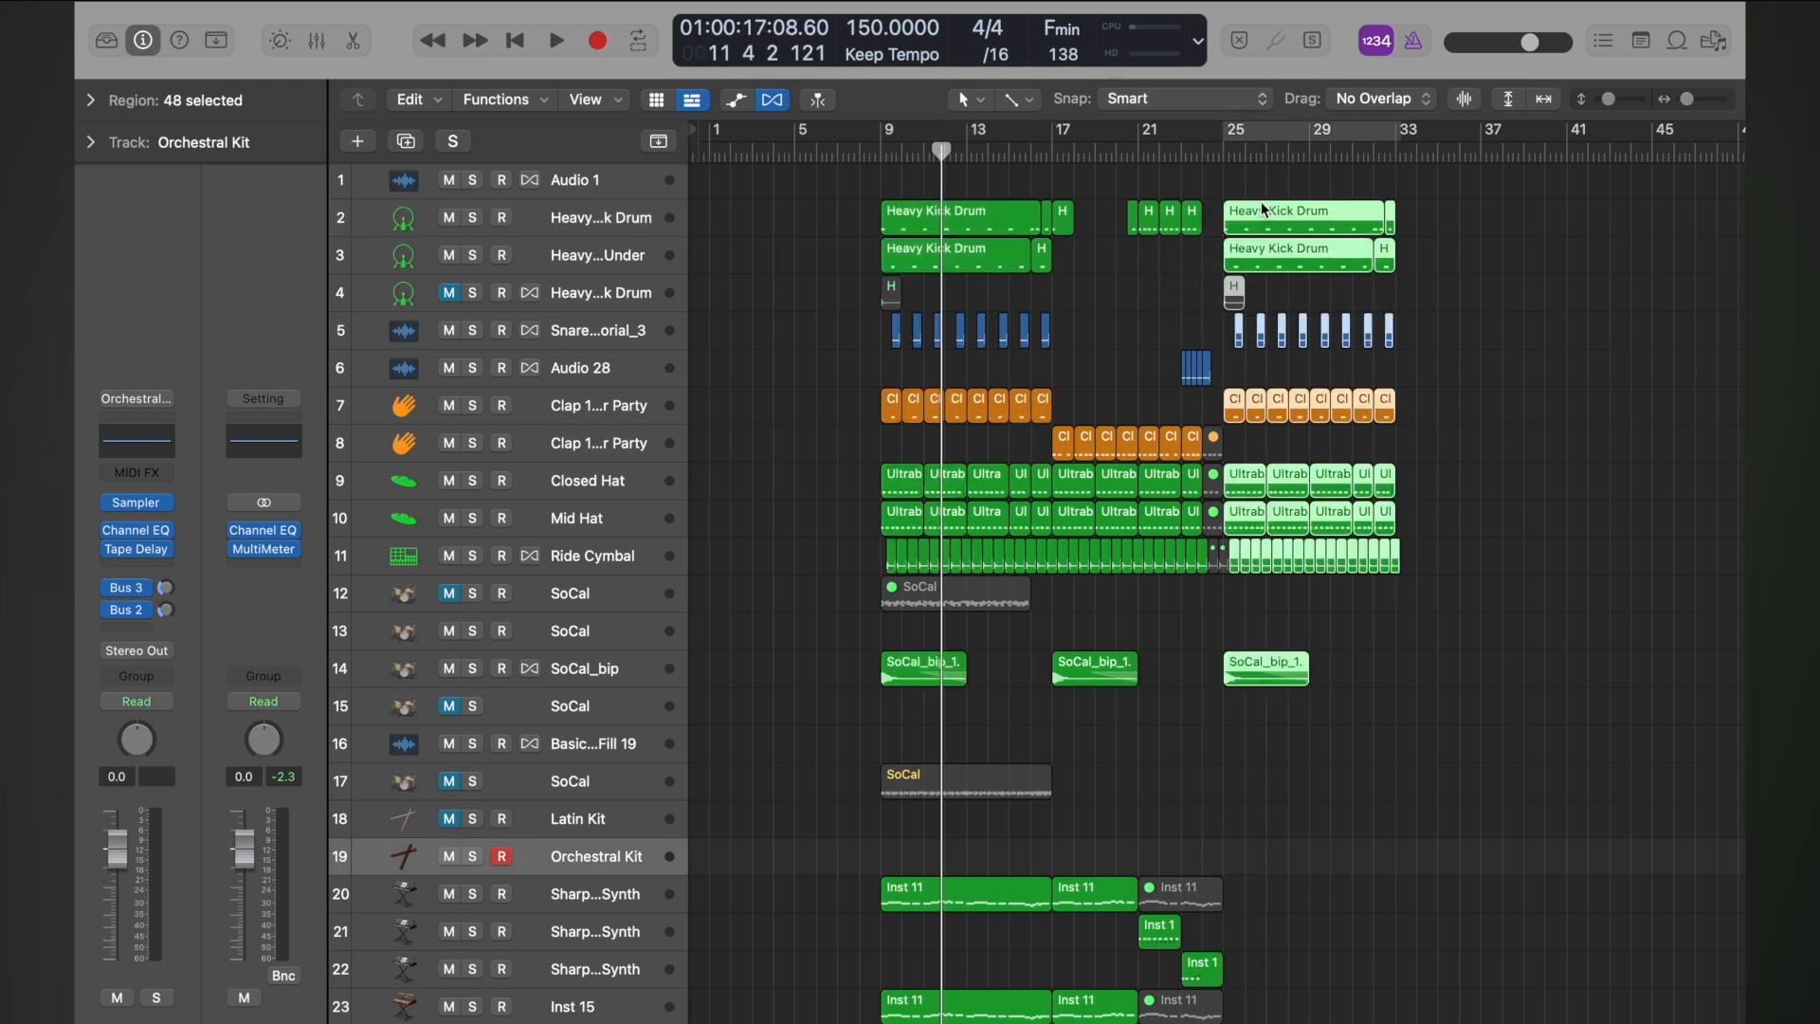
- Play back the copied drum section from just before bar 25 to its end at bar 33
left_click(1212, 153)
key("space")
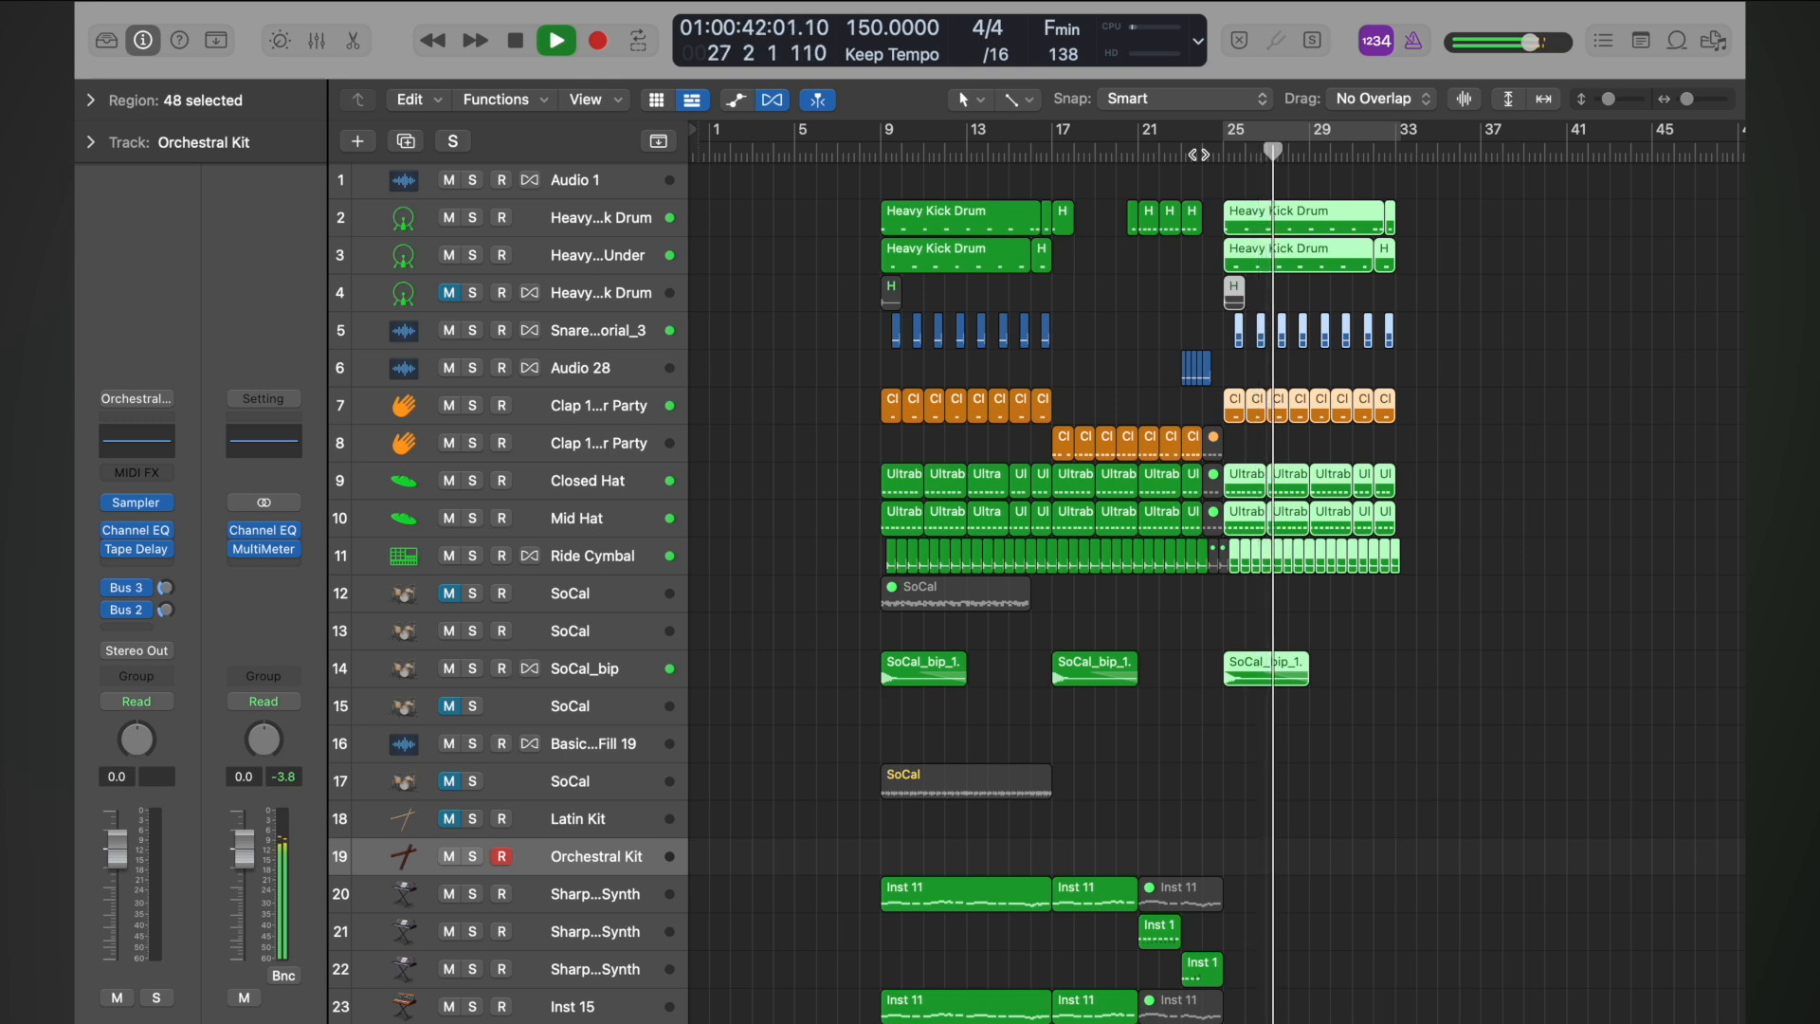
key("super+Right")
key("super+Right")
key("super+Right")
key("super+Right")
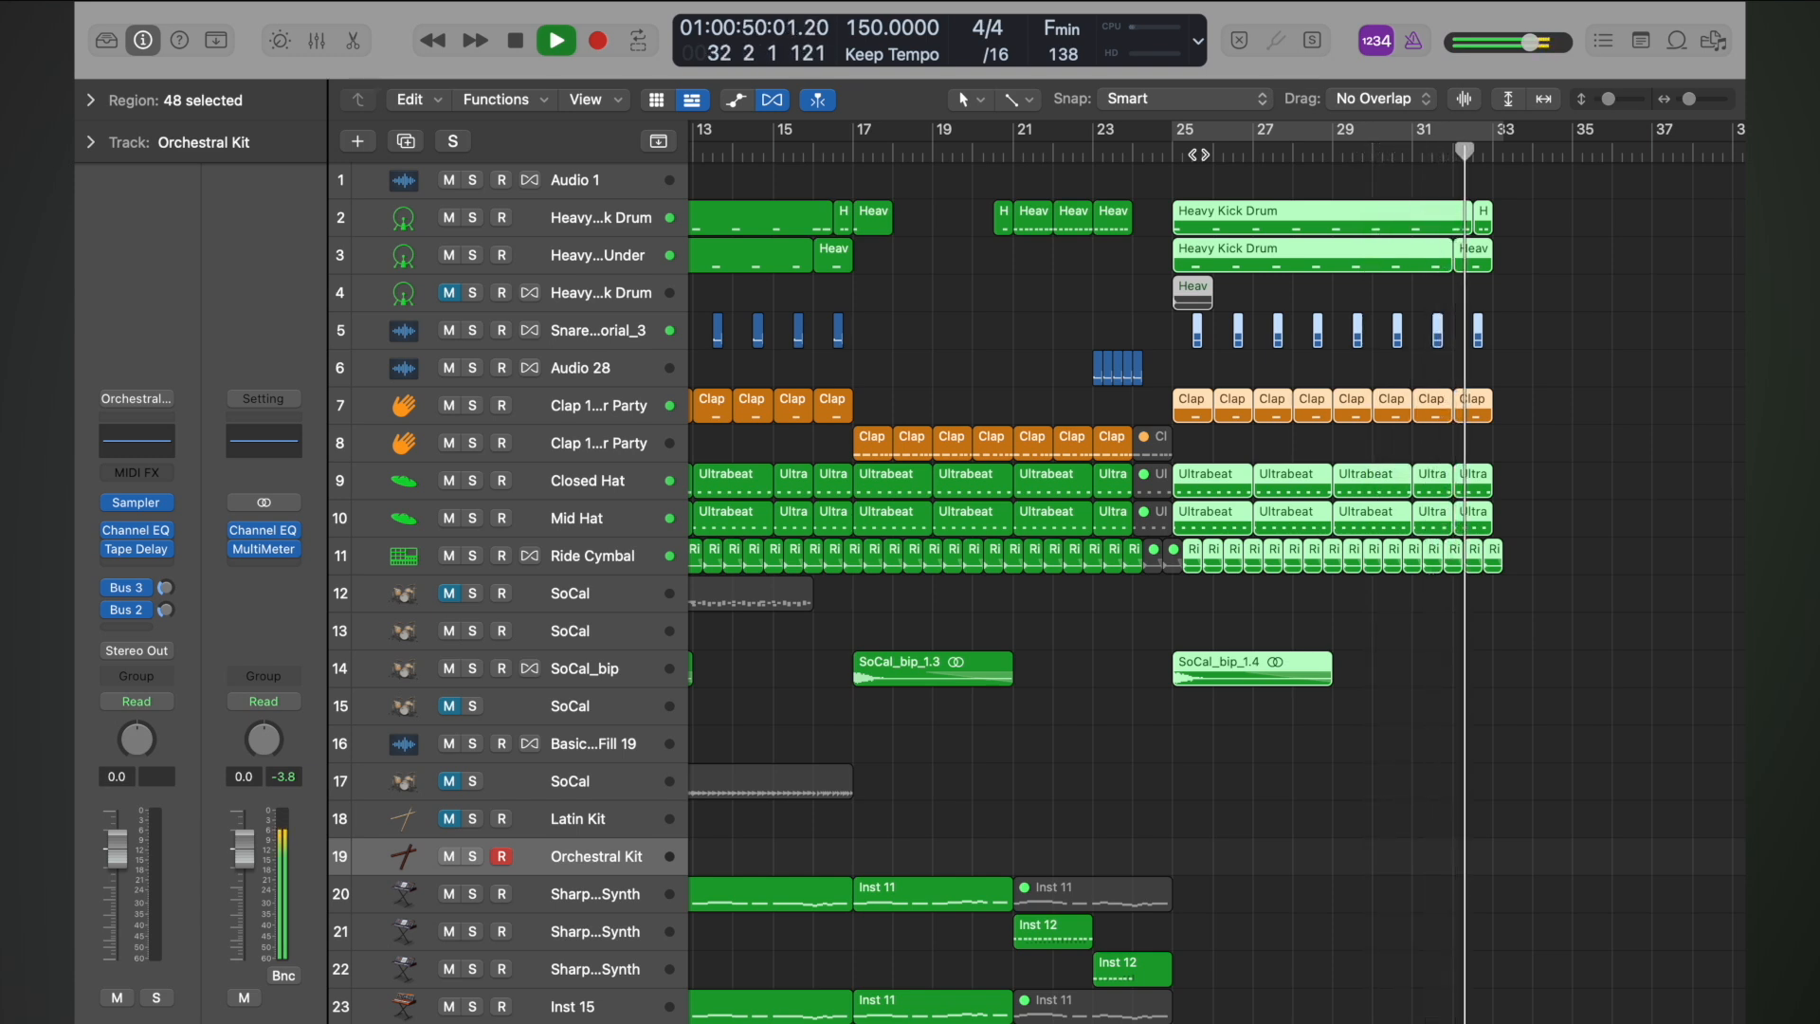
key("space")
- Play back the closing bars of the drum section that spans bars 97 to 105 for comparison
scroll(1199, 154, "down", 5)
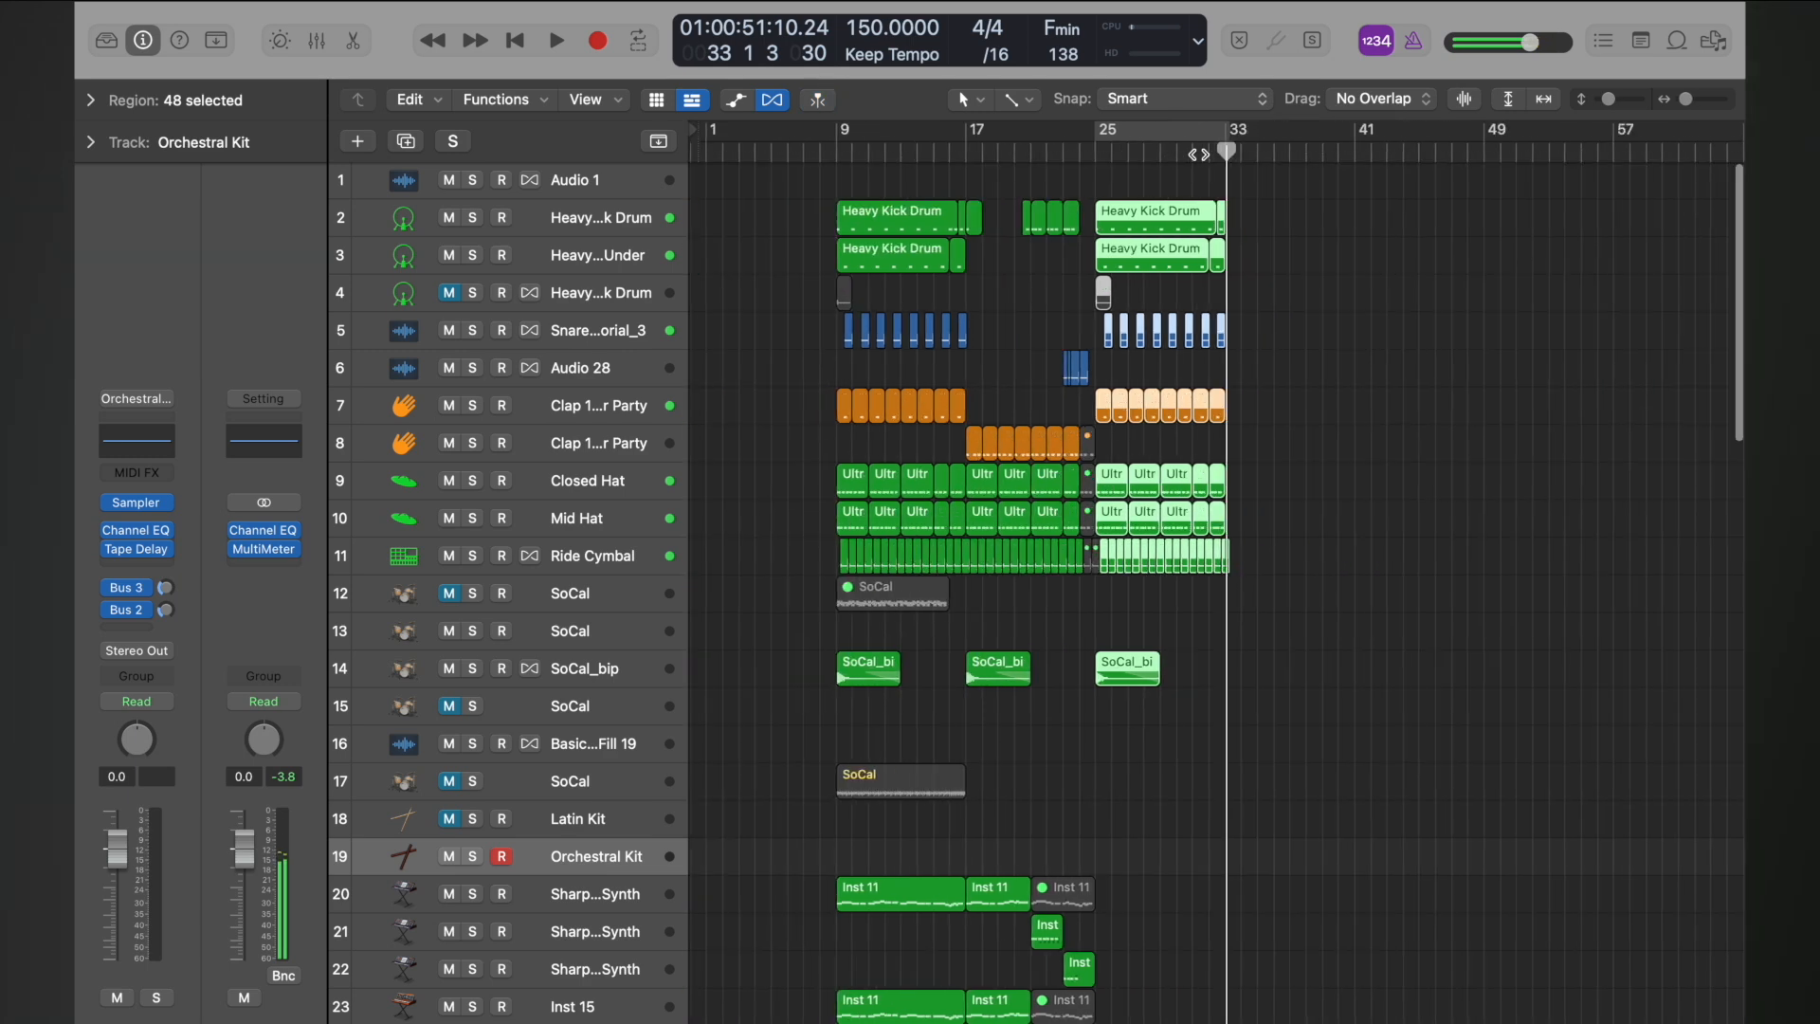
scroll(1199, 154, "up", 5)
scroll(1234, 233, "right", 8)
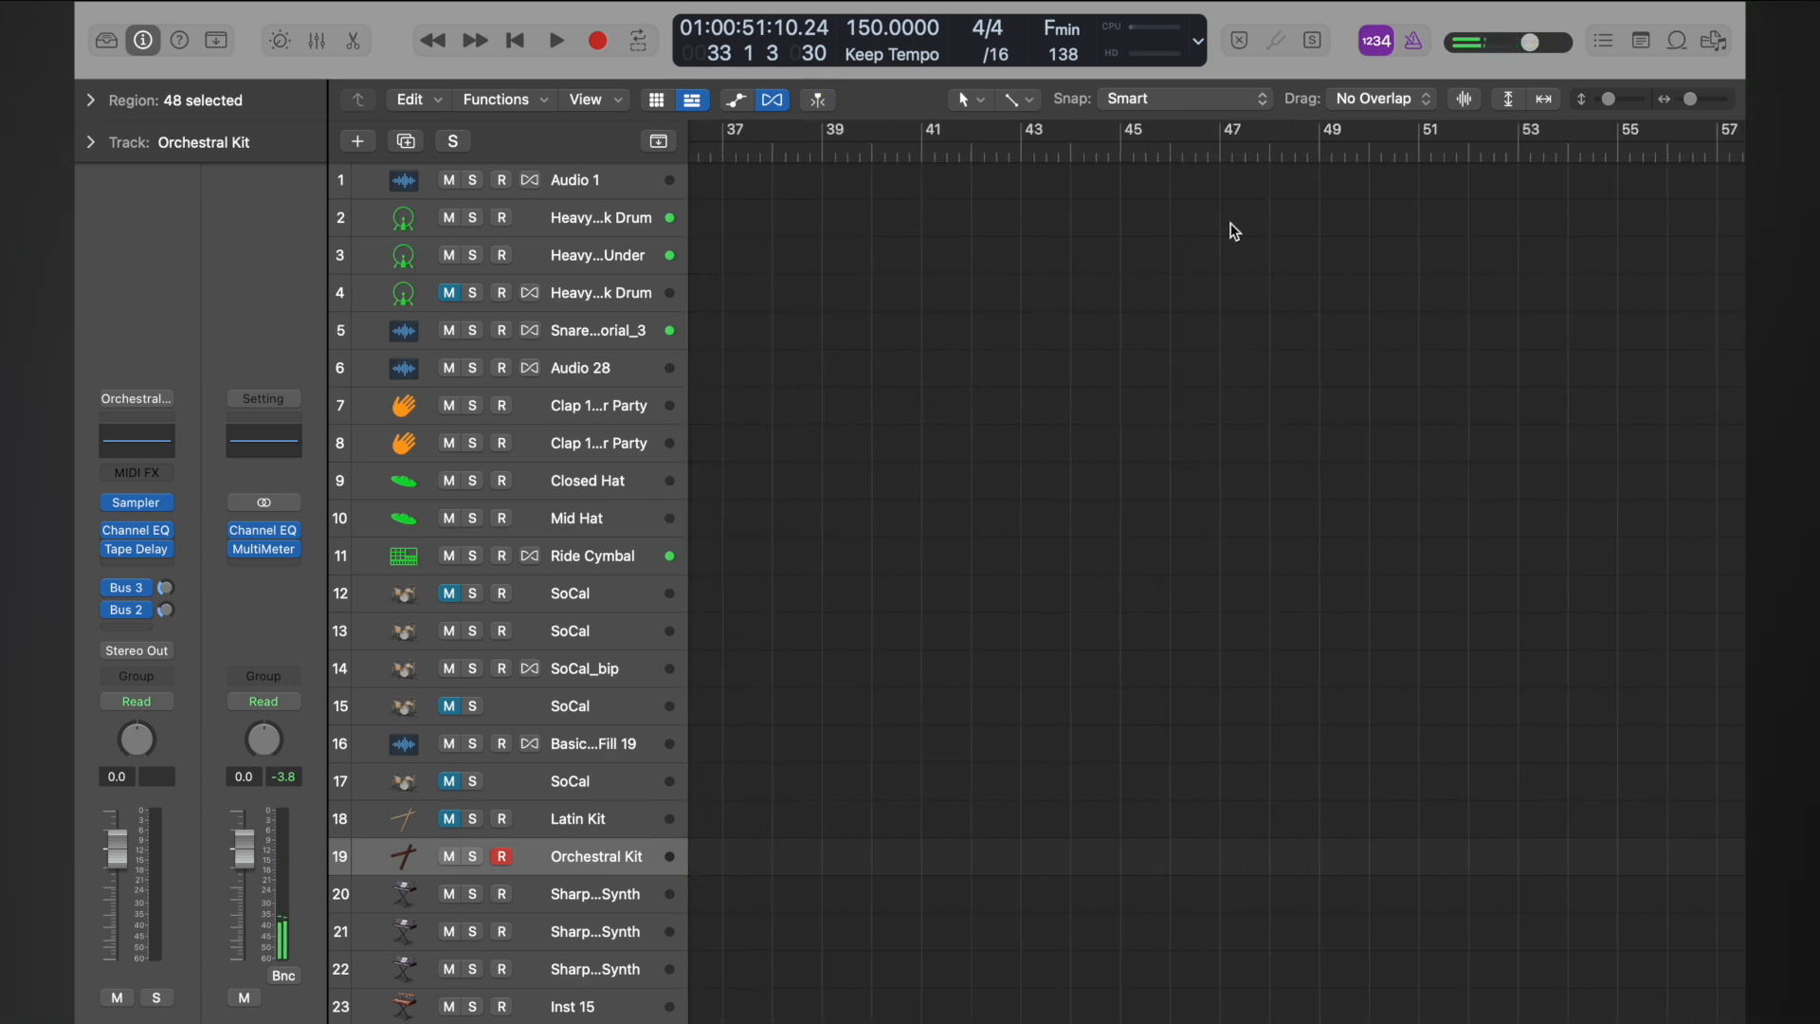
scroll(1235, 233, "down", 5)
scroll(1234, 232, "up", 2)
scroll(1503, 231, "up", 1)
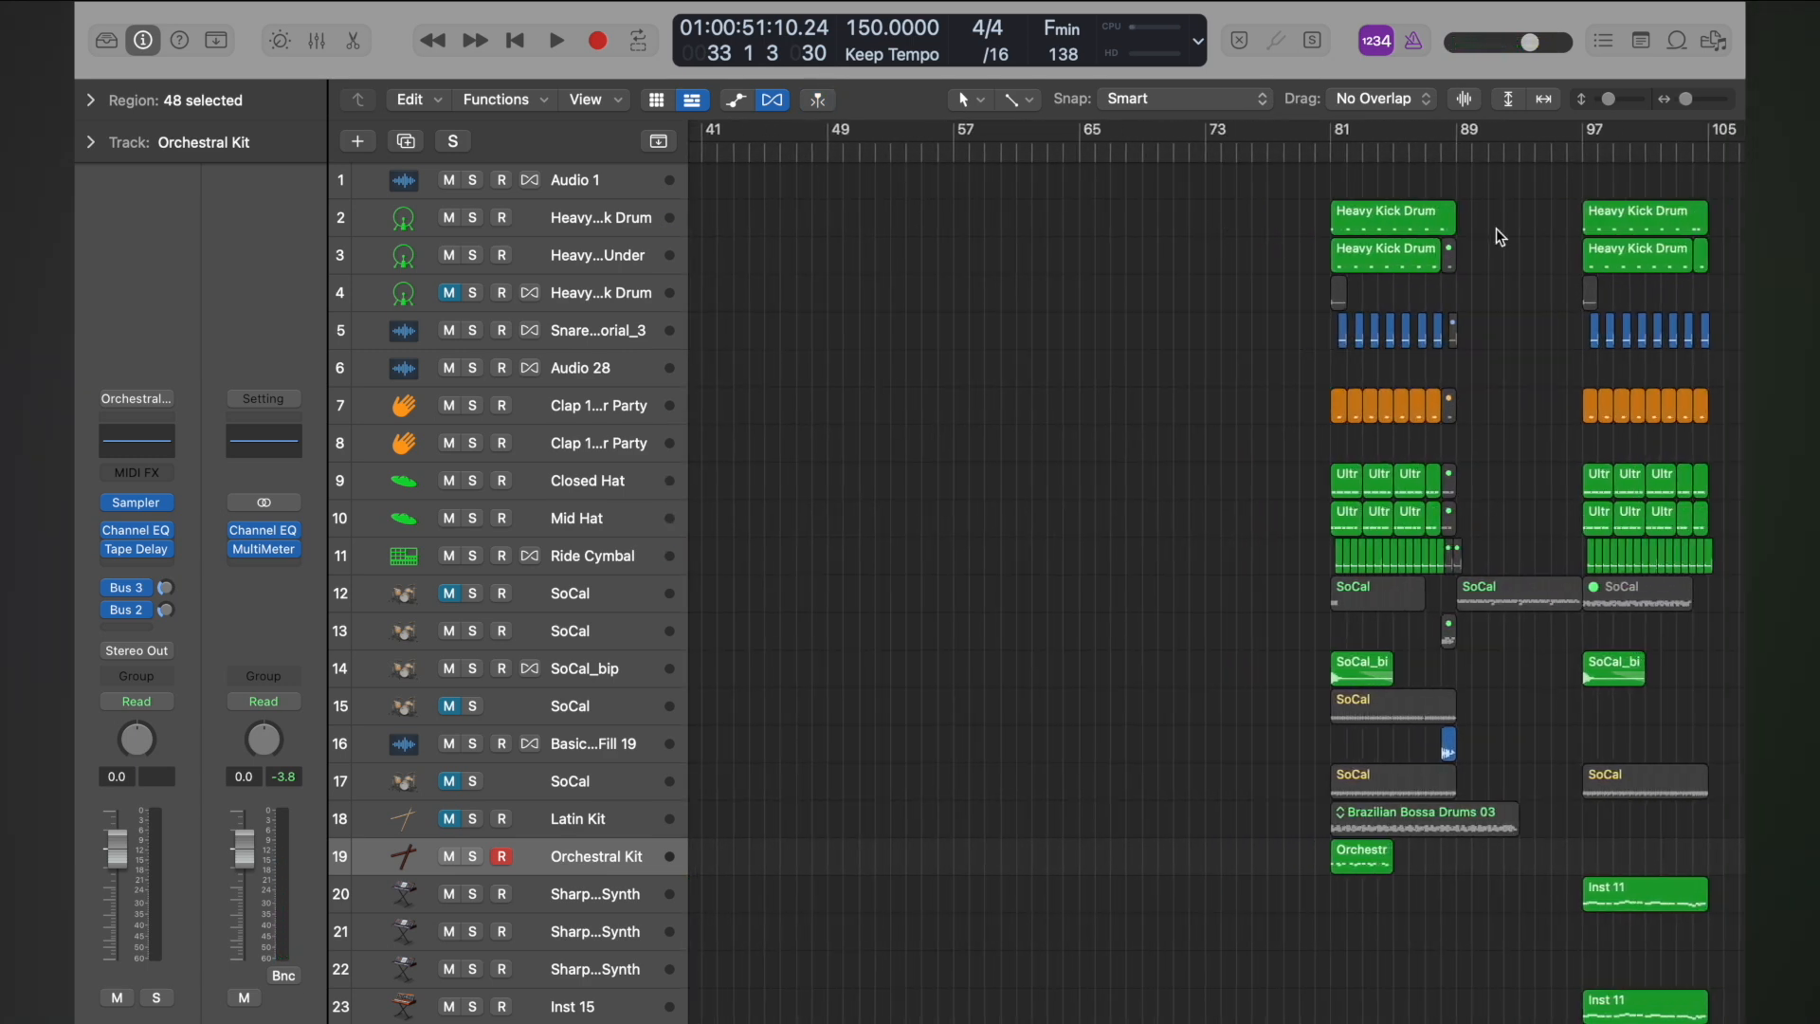
scroll(1503, 199, "right", 4)
left_click(1505, 151)
key("space")
scroll(1508, 149, "up", 6)
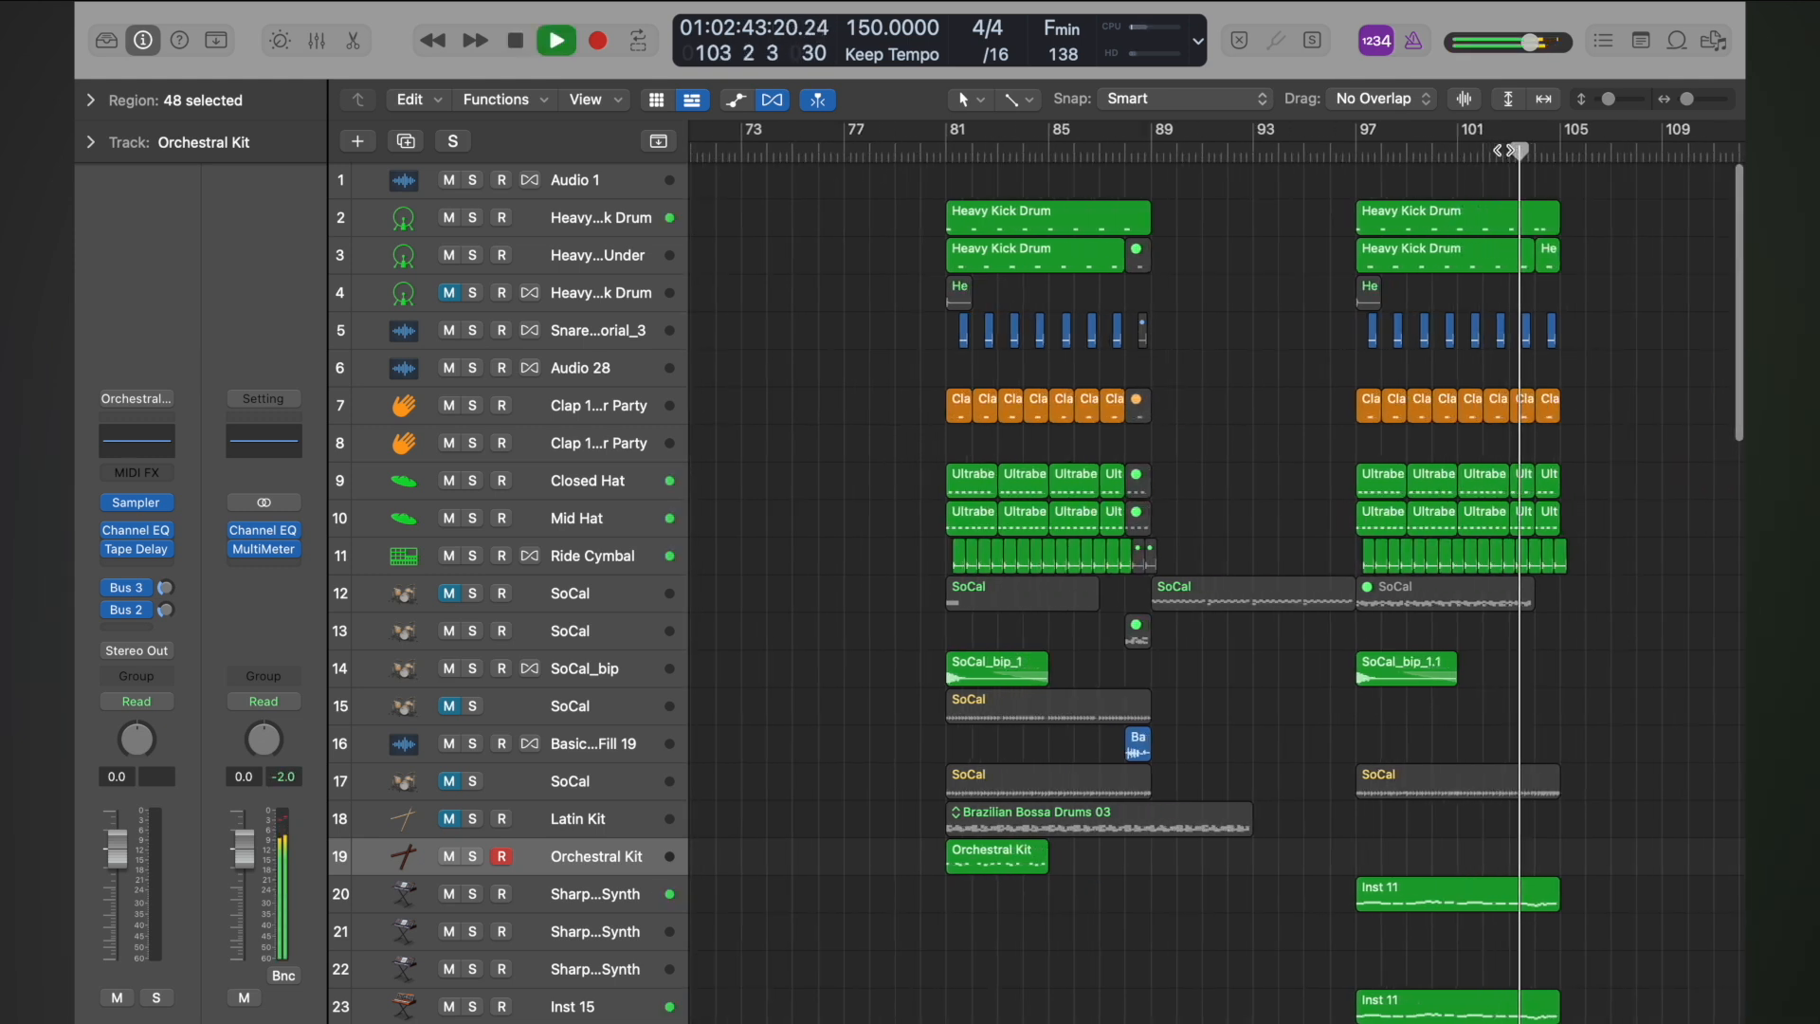
scroll(1503, 142, "down", 1)
key("space")
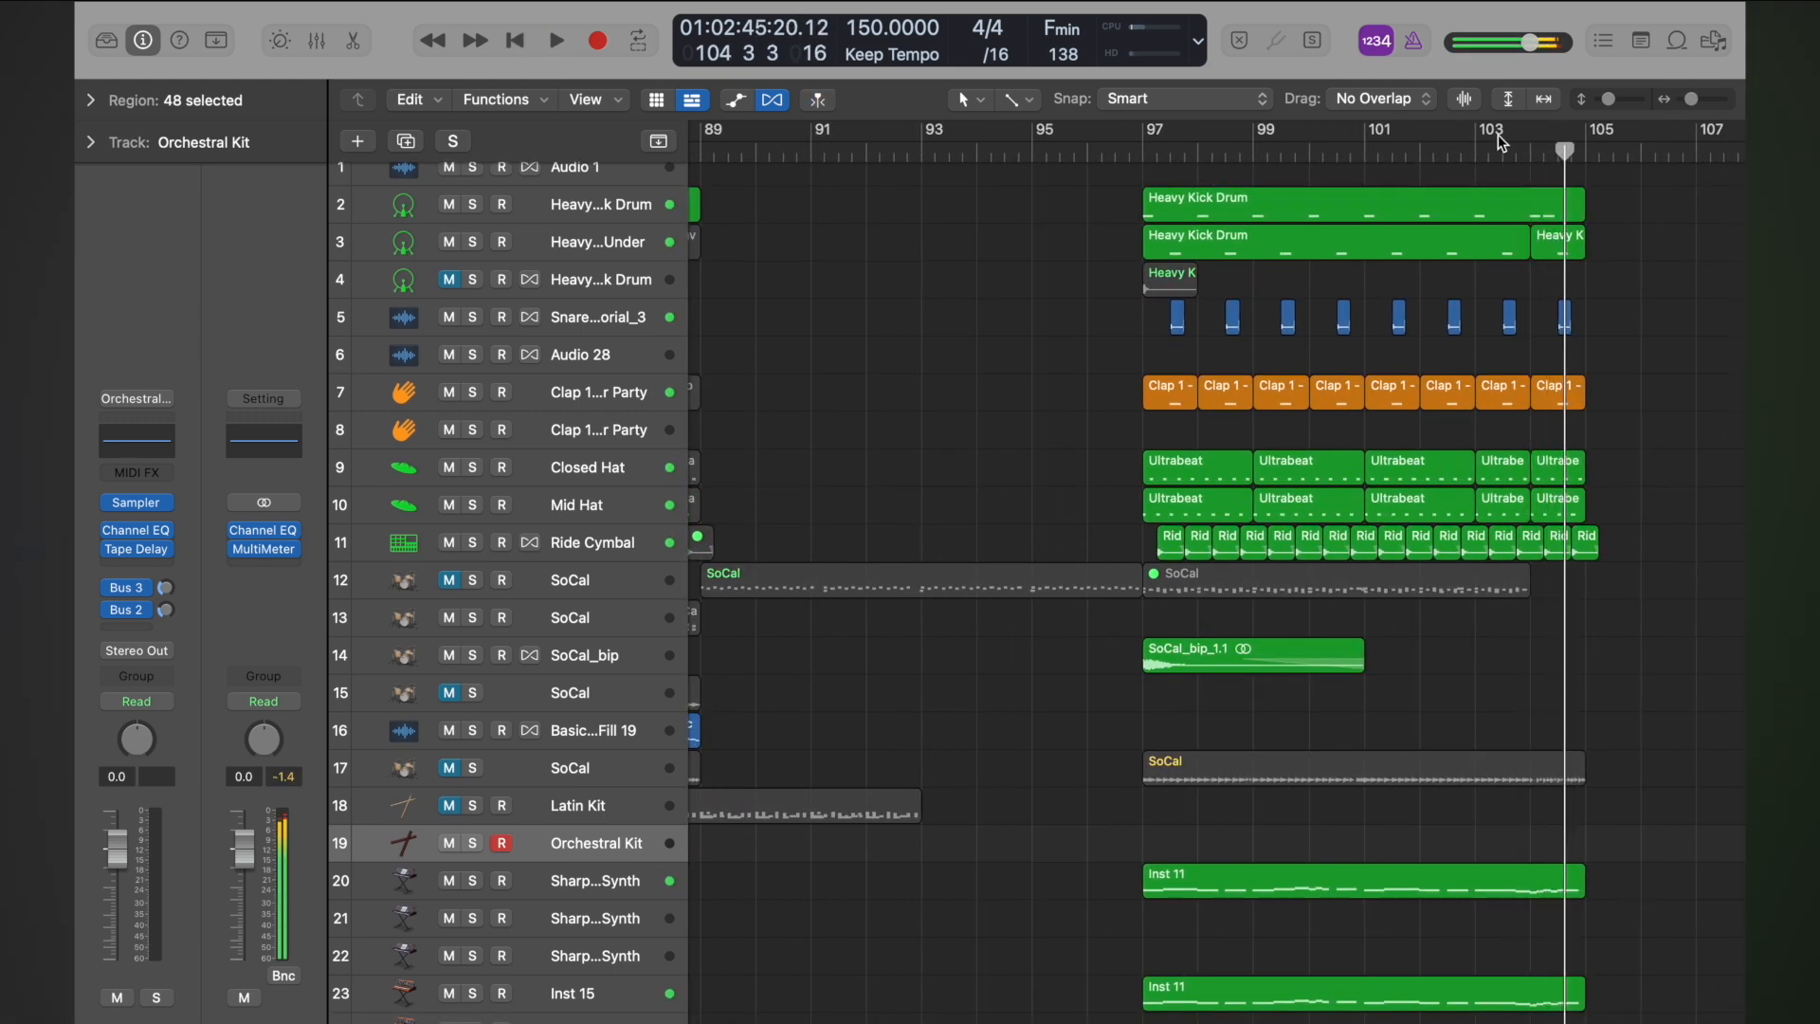
- Copy the three kick regions spanning bars 97 to 105 on tracks 2 and 3
scroll(1503, 142, "down", 2)
left_click_drag(1337, 171, 1556, 255)
scroll(1556, 260, "left", 10)
scroll(1560, 261, "right", 5)
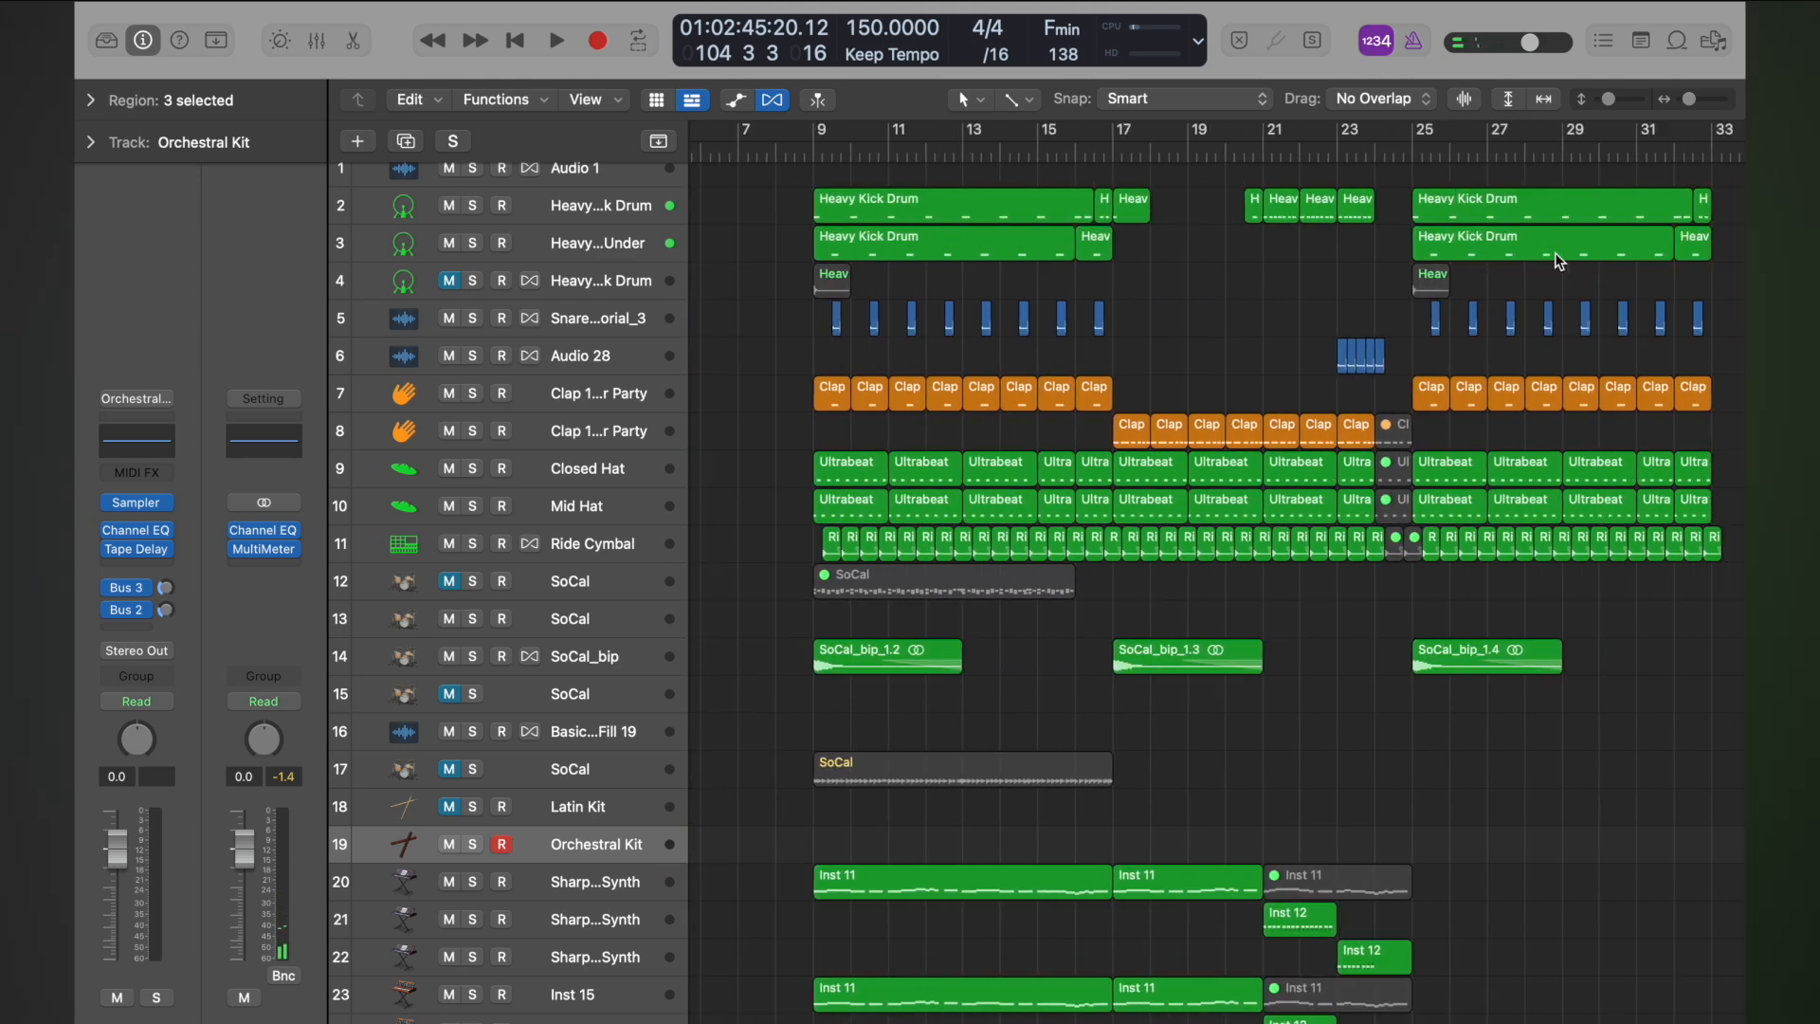
- Delete the kick regions between bars 25 and 33 on tracks 2 and 3 and paste the copied ones at bar 25
left_click_drag(1394, 191, 1138, 256)
key("Delete")
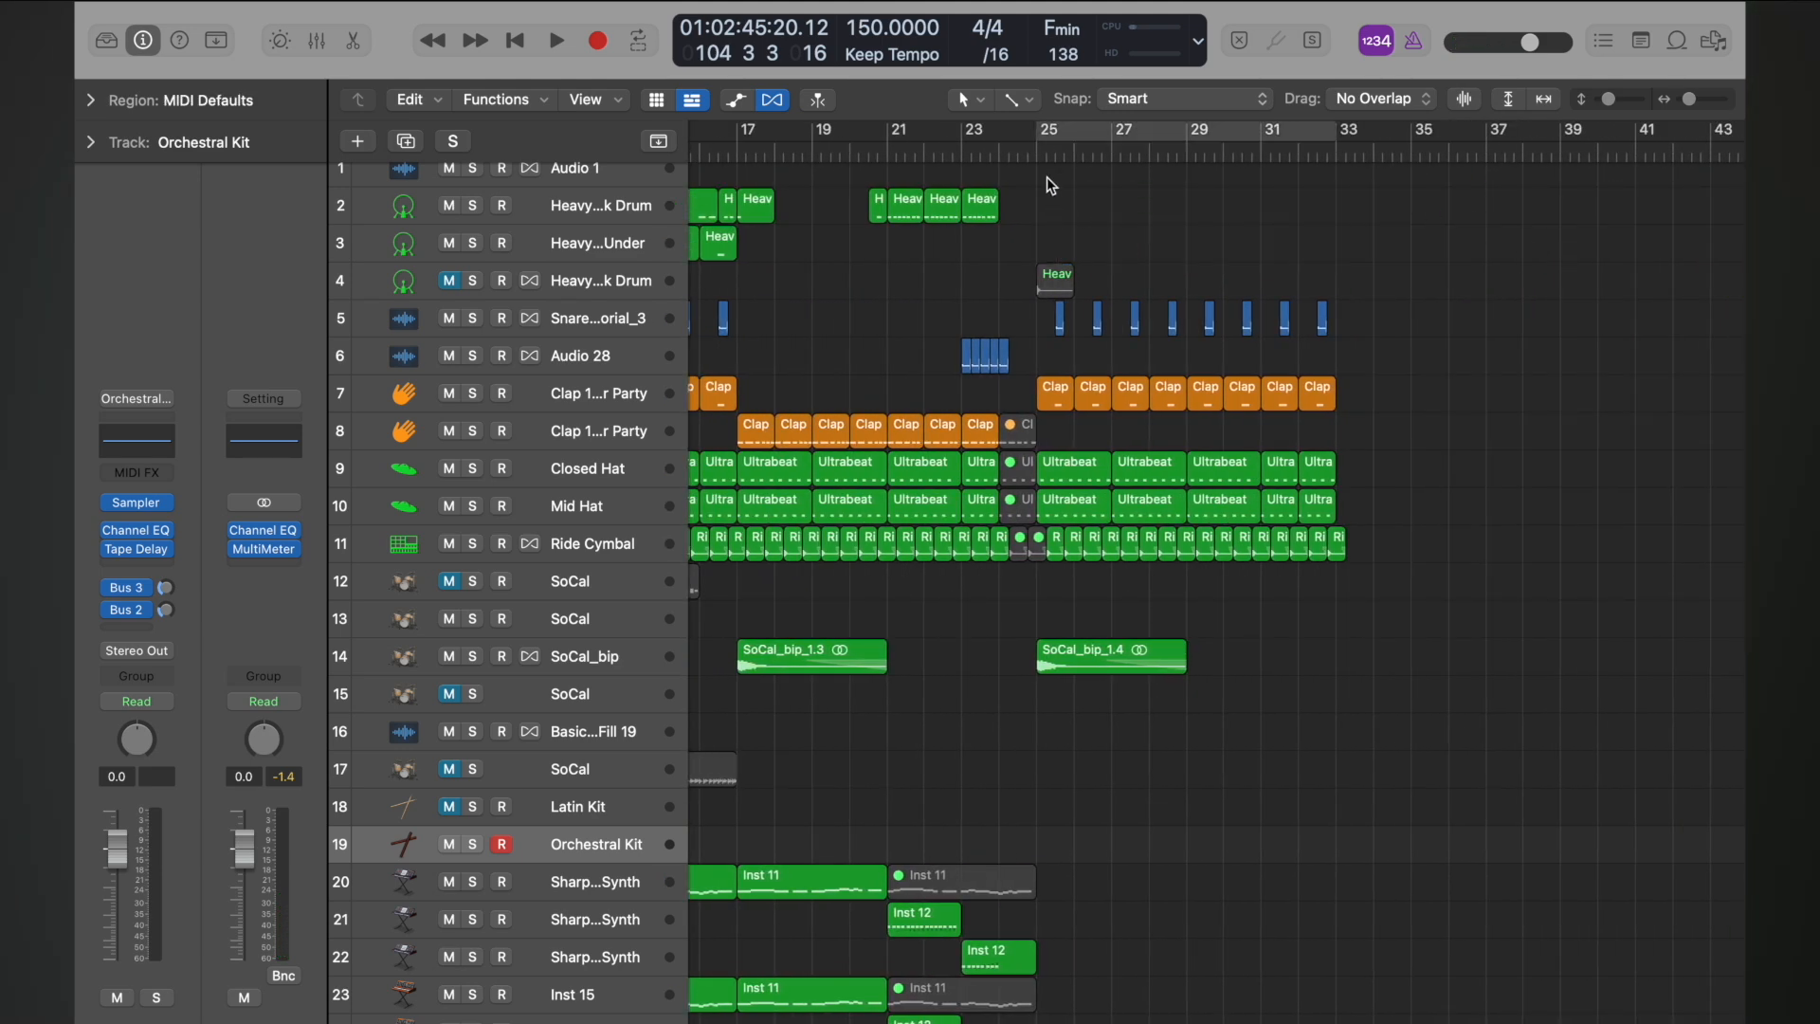
left_click(1040, 152)
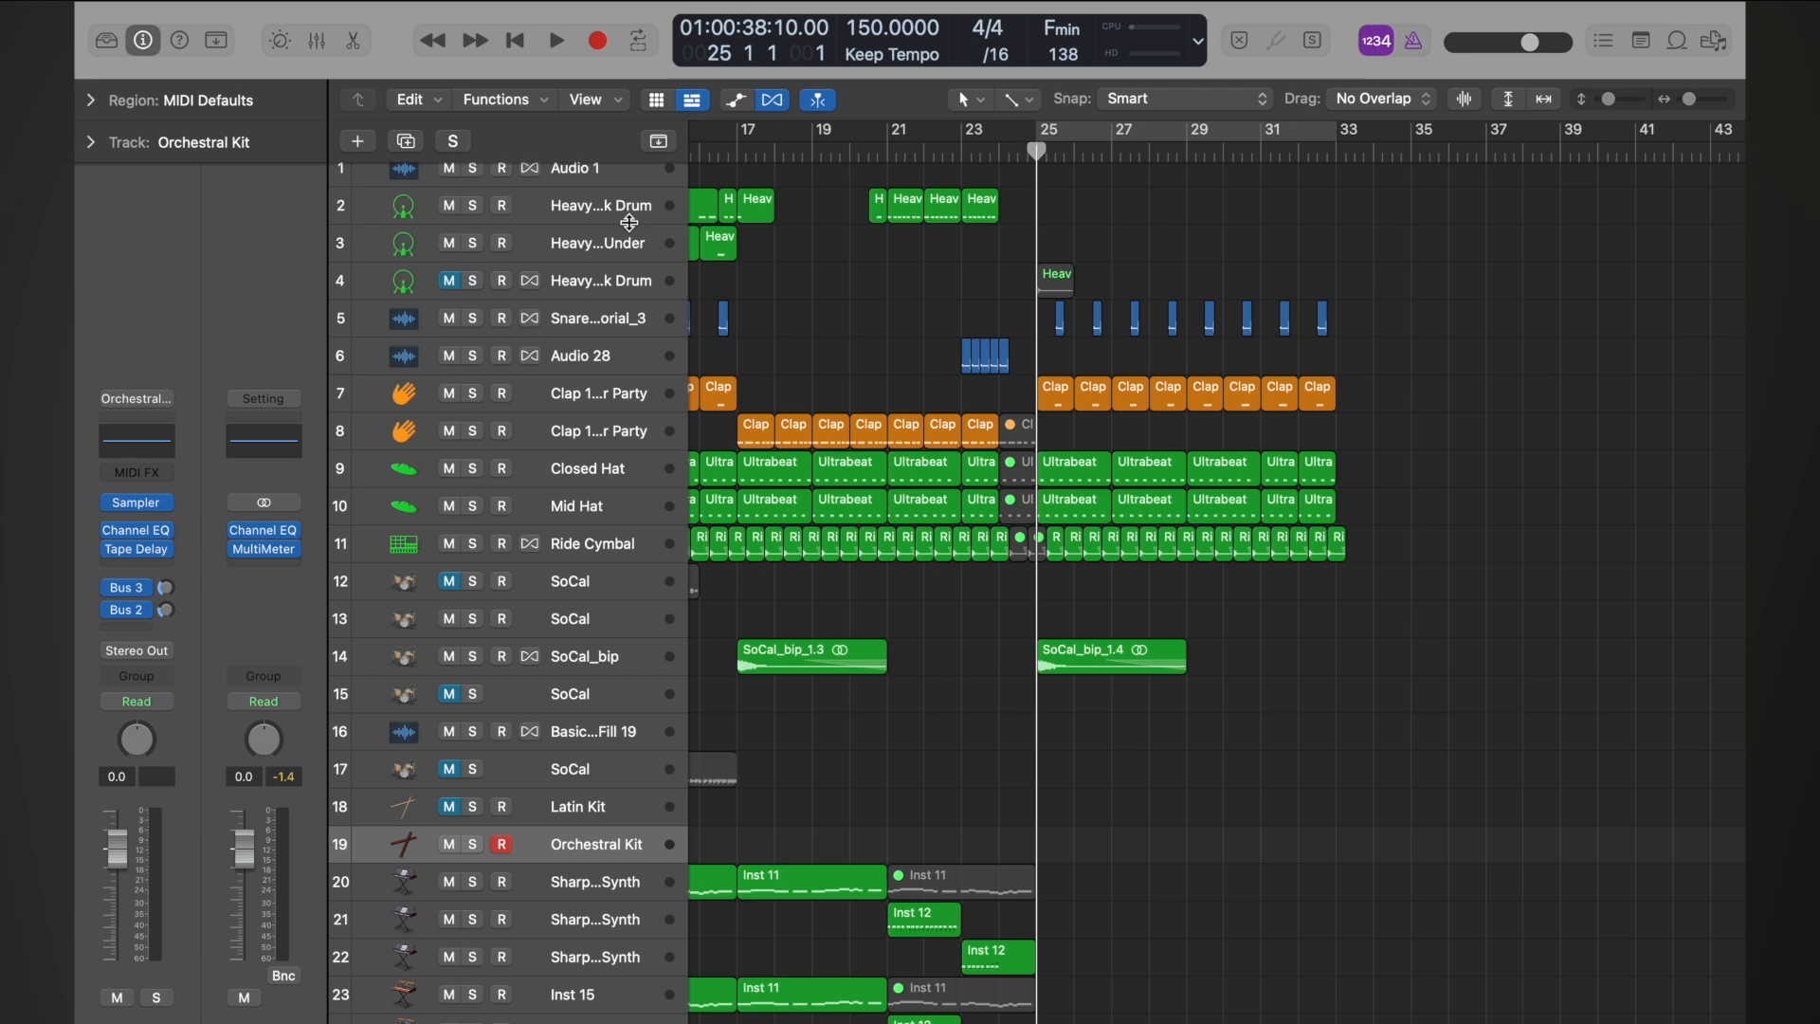
left_click(614, 210)
key("super+v")
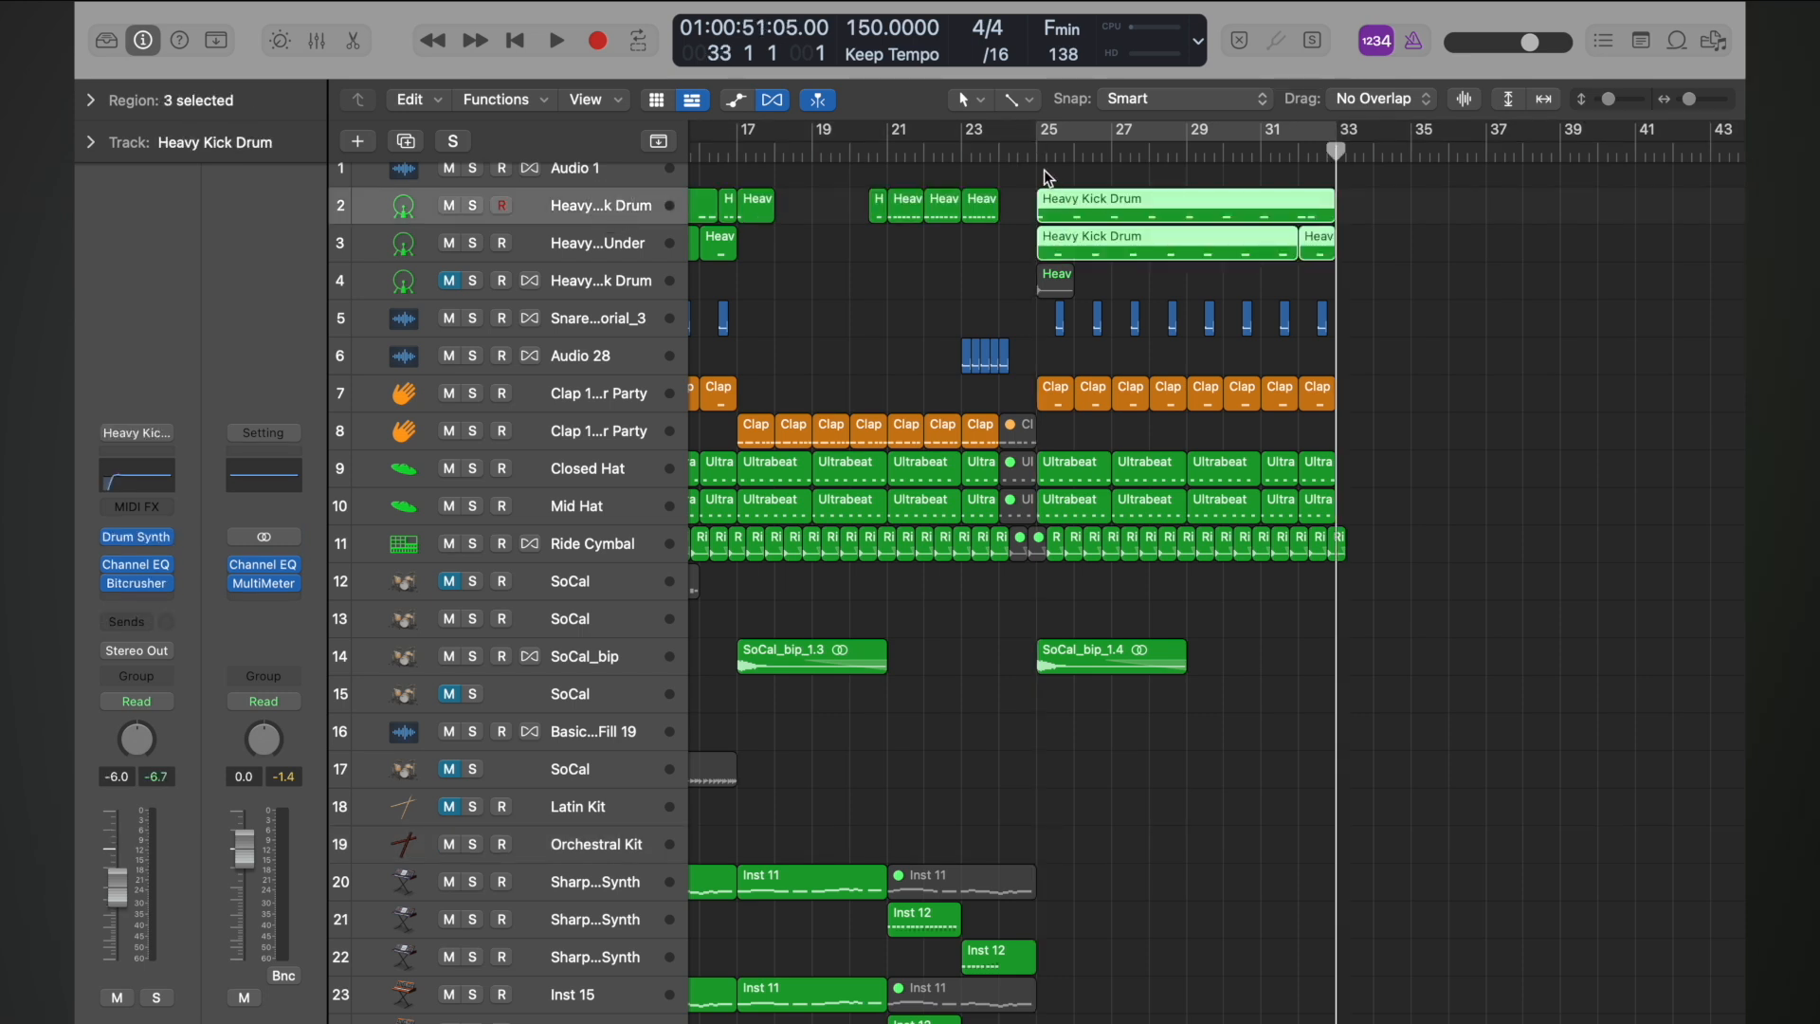
- Audition the drums with the replaced kick pattern from bar 25 through bar 33
left_click(1040, 154)
key("space")
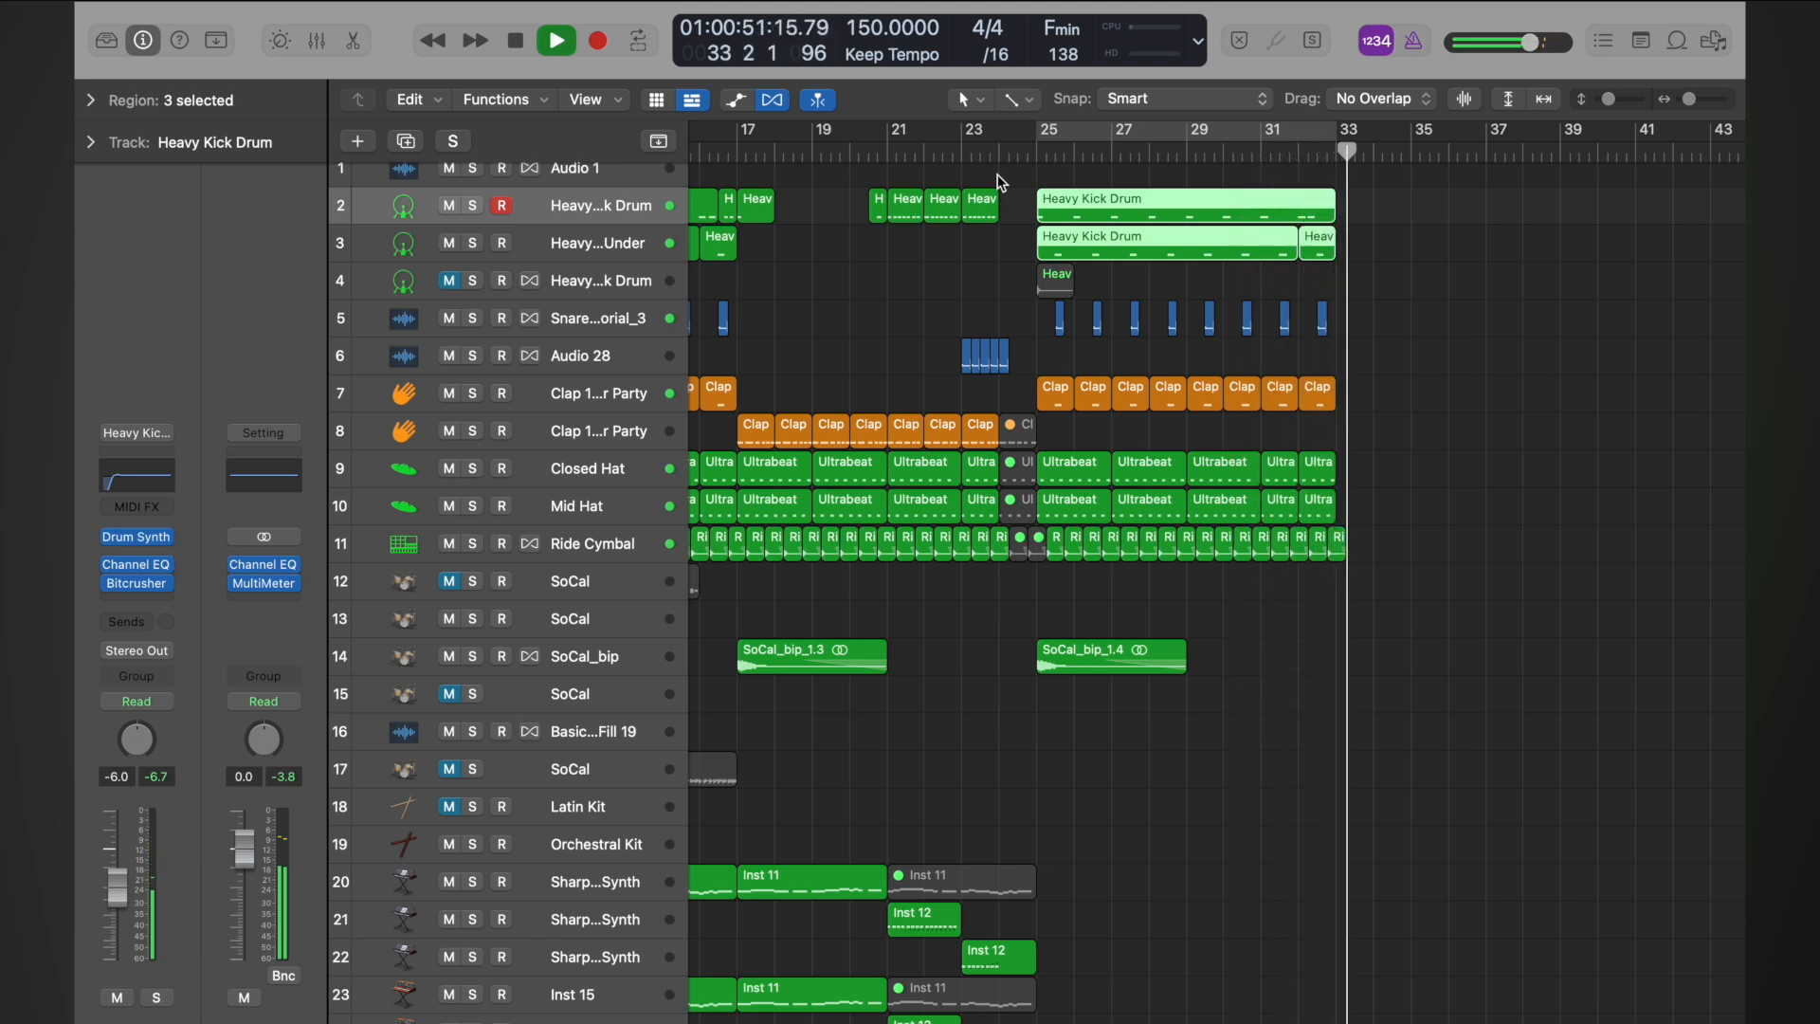
key("space")
- Duplicate all drum regions between bars 25 and 33, including the SoCal_bip region, to start at bar 33
scroll(1157, 211, "down", 3)
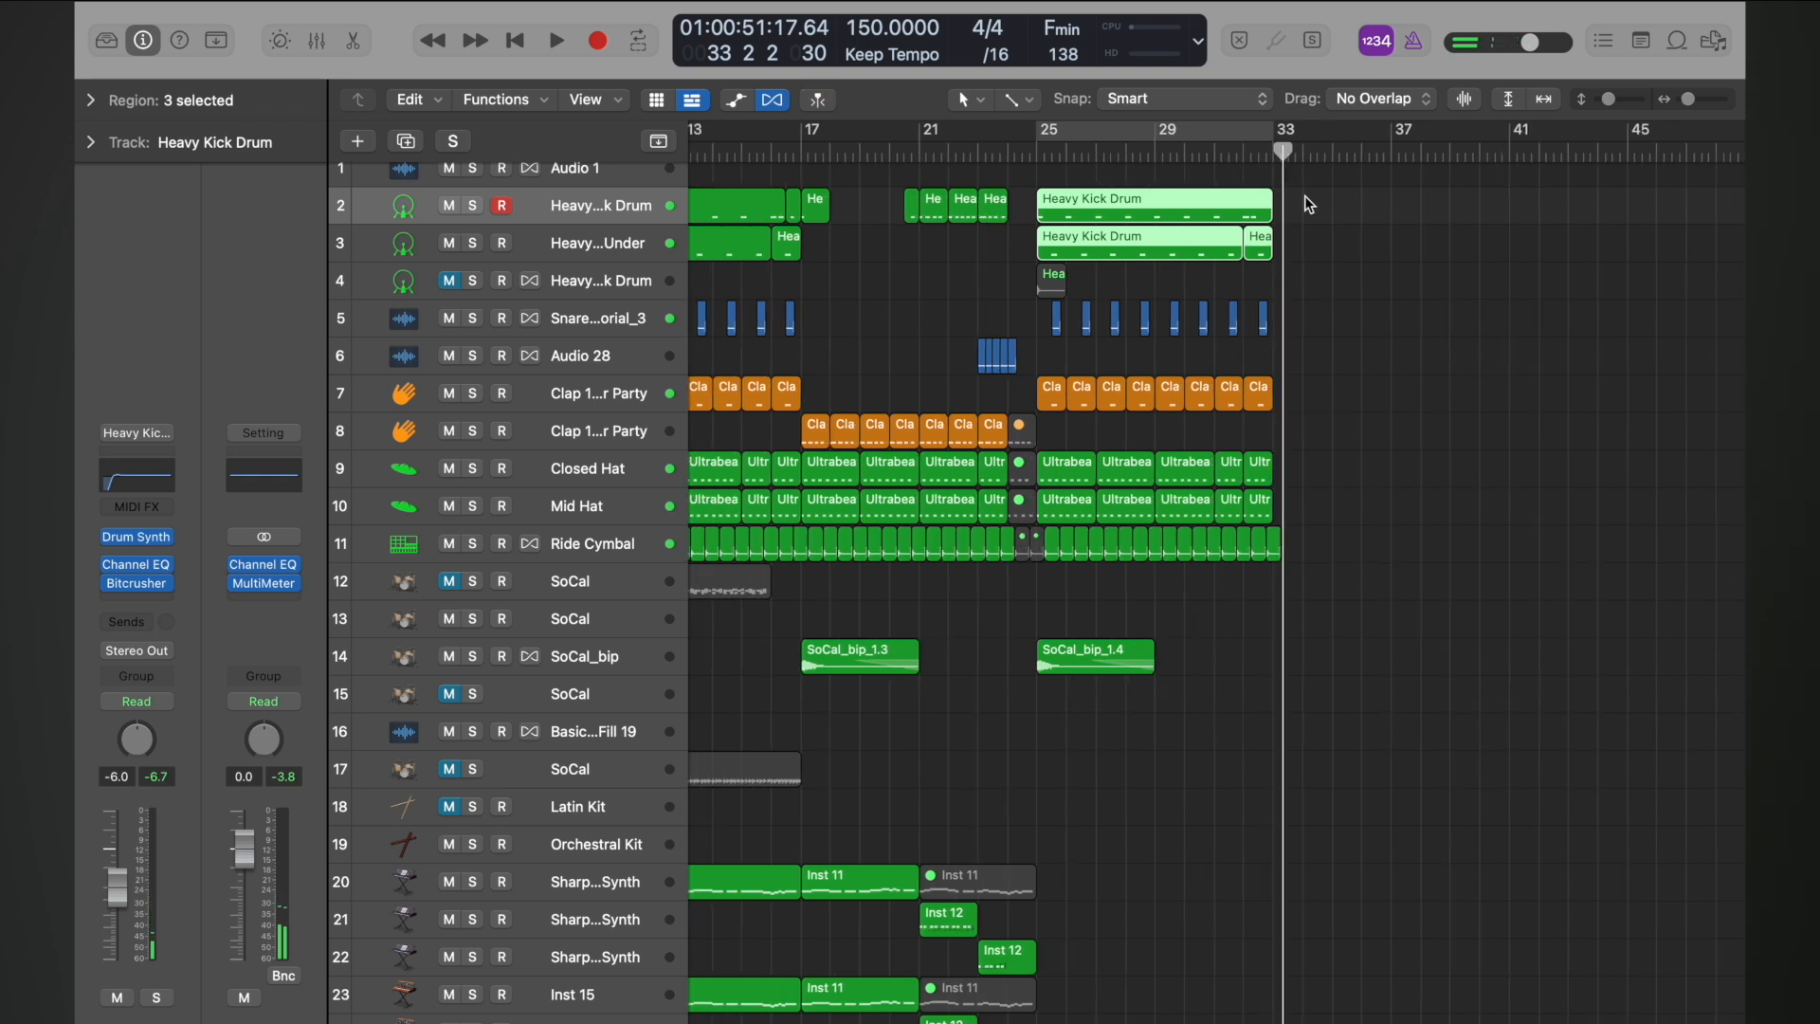
left_click_drag(1308, 203, 1047, 631)
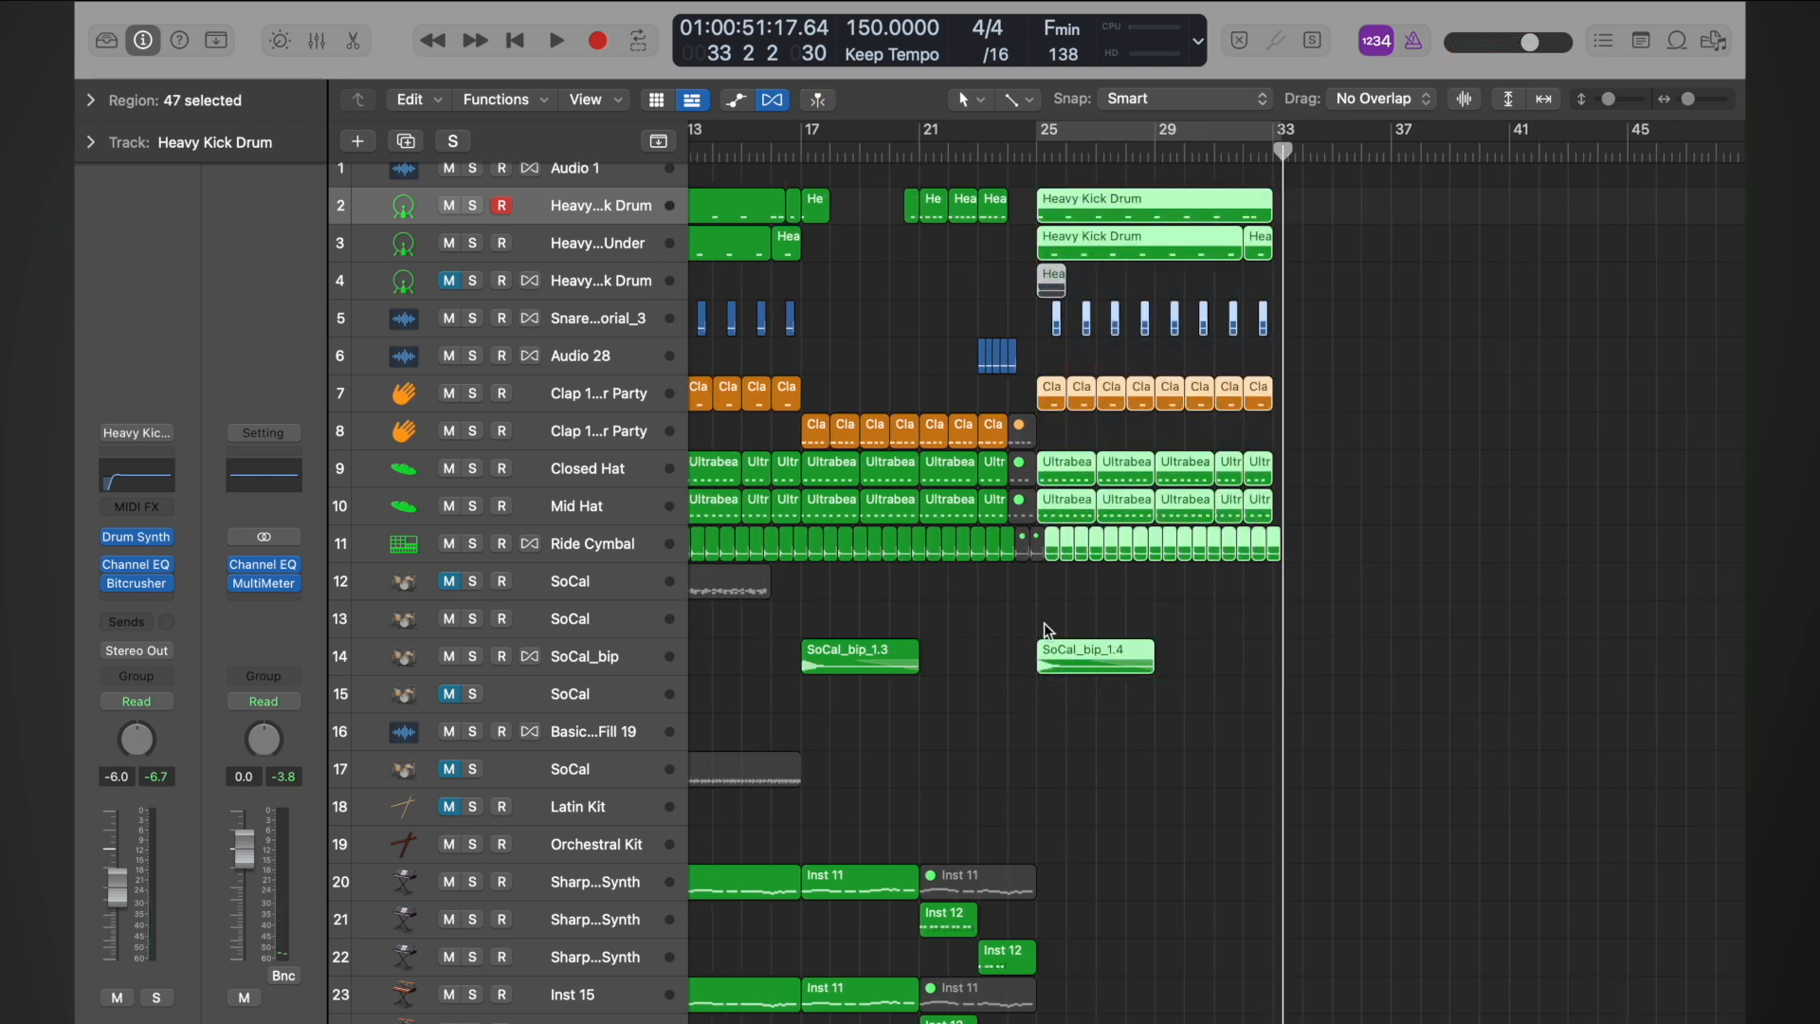
left_click_drag(1059, 216, 1301, 216)
- Play the arrangement from bar 21 to check the transition into the new drum section at bar 25
scroll(1300, 215, "down", 2)
left_click(991, 149)
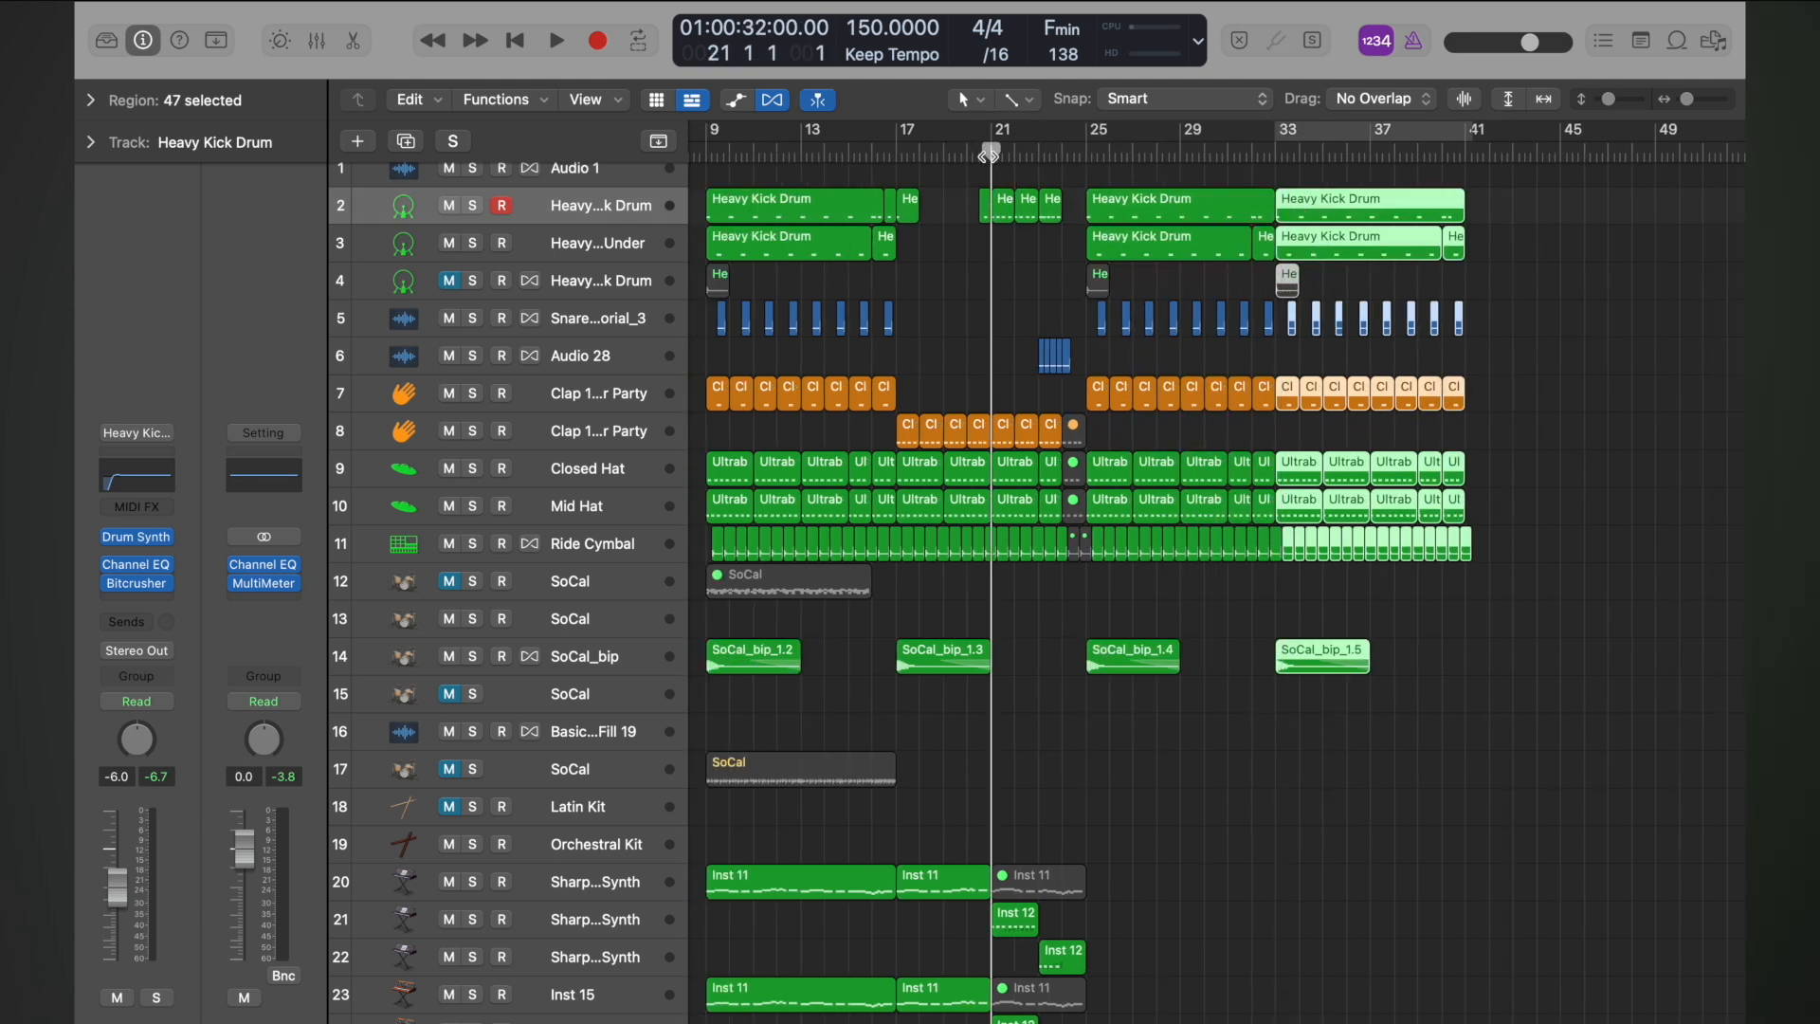
key("space")
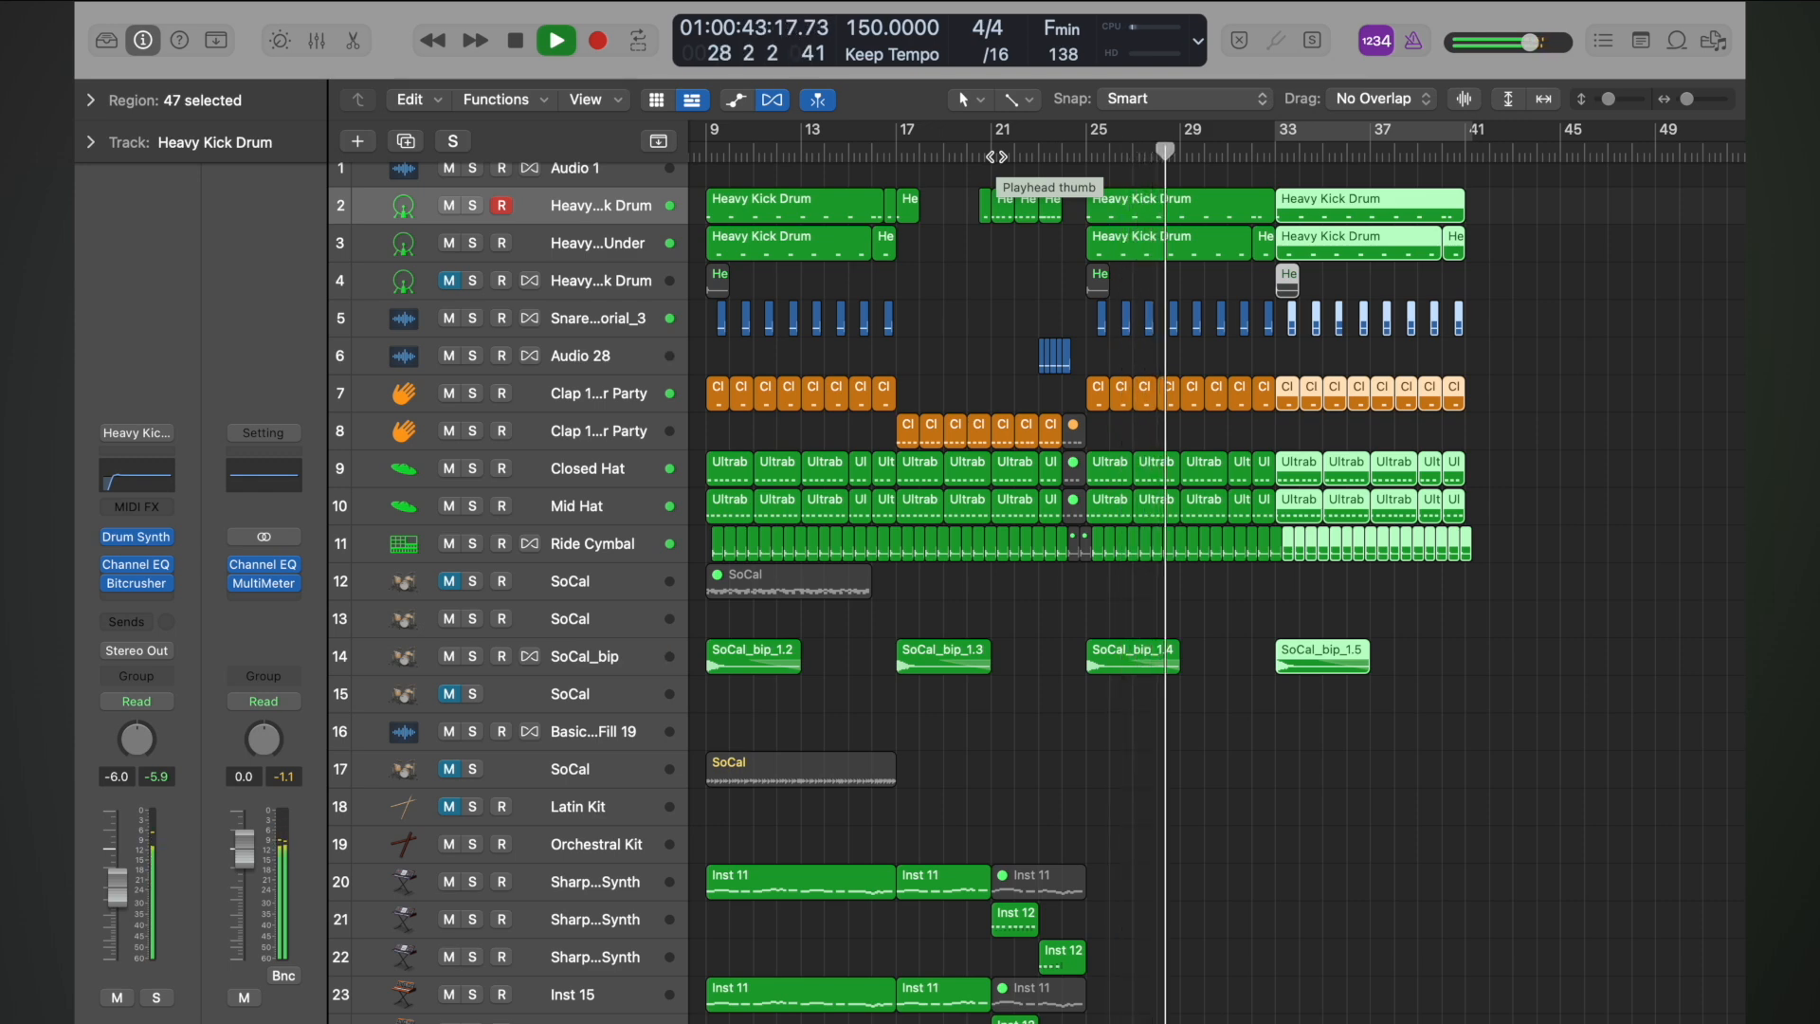
key("space")
- Add one software instrument track below the last track, using the stereo EFM1 (FM Synth) as its instrument
scroll(1161, 381, "down", 5)
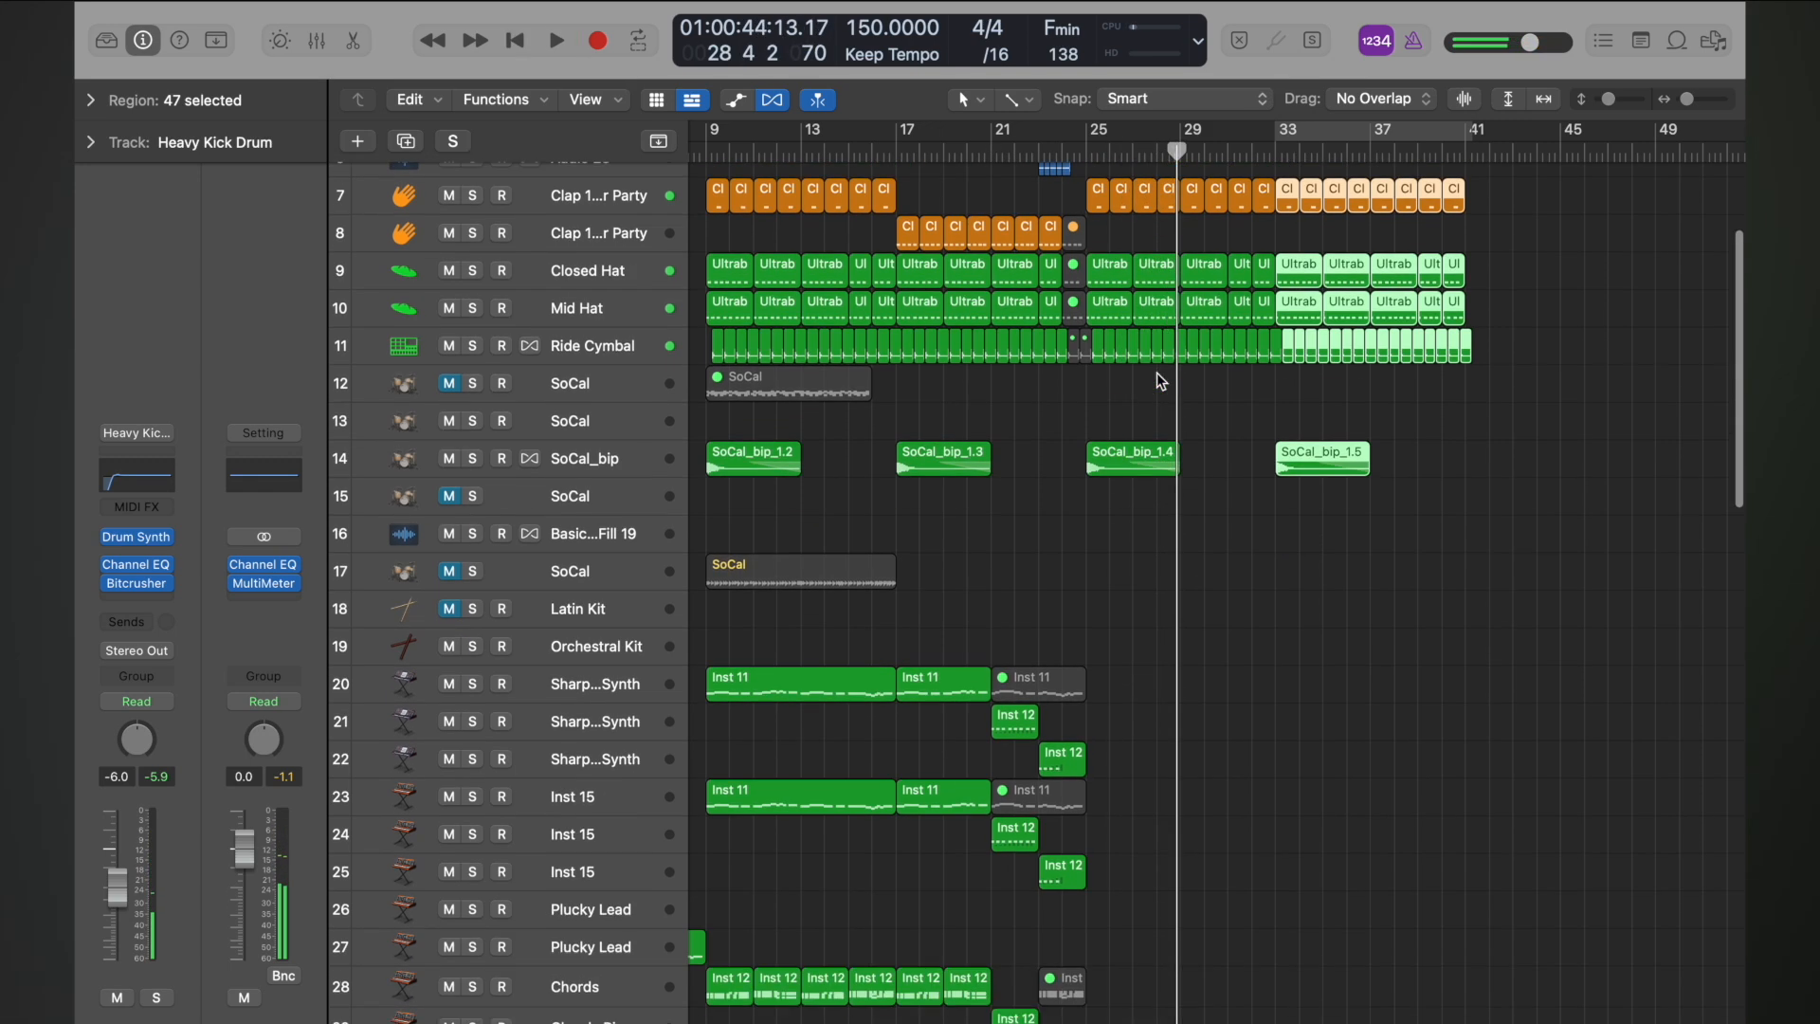
key("super+Up")
scroll(1162, 381, "down", 15)
key("super+Up")
key("super+Up")
key("super+Up")
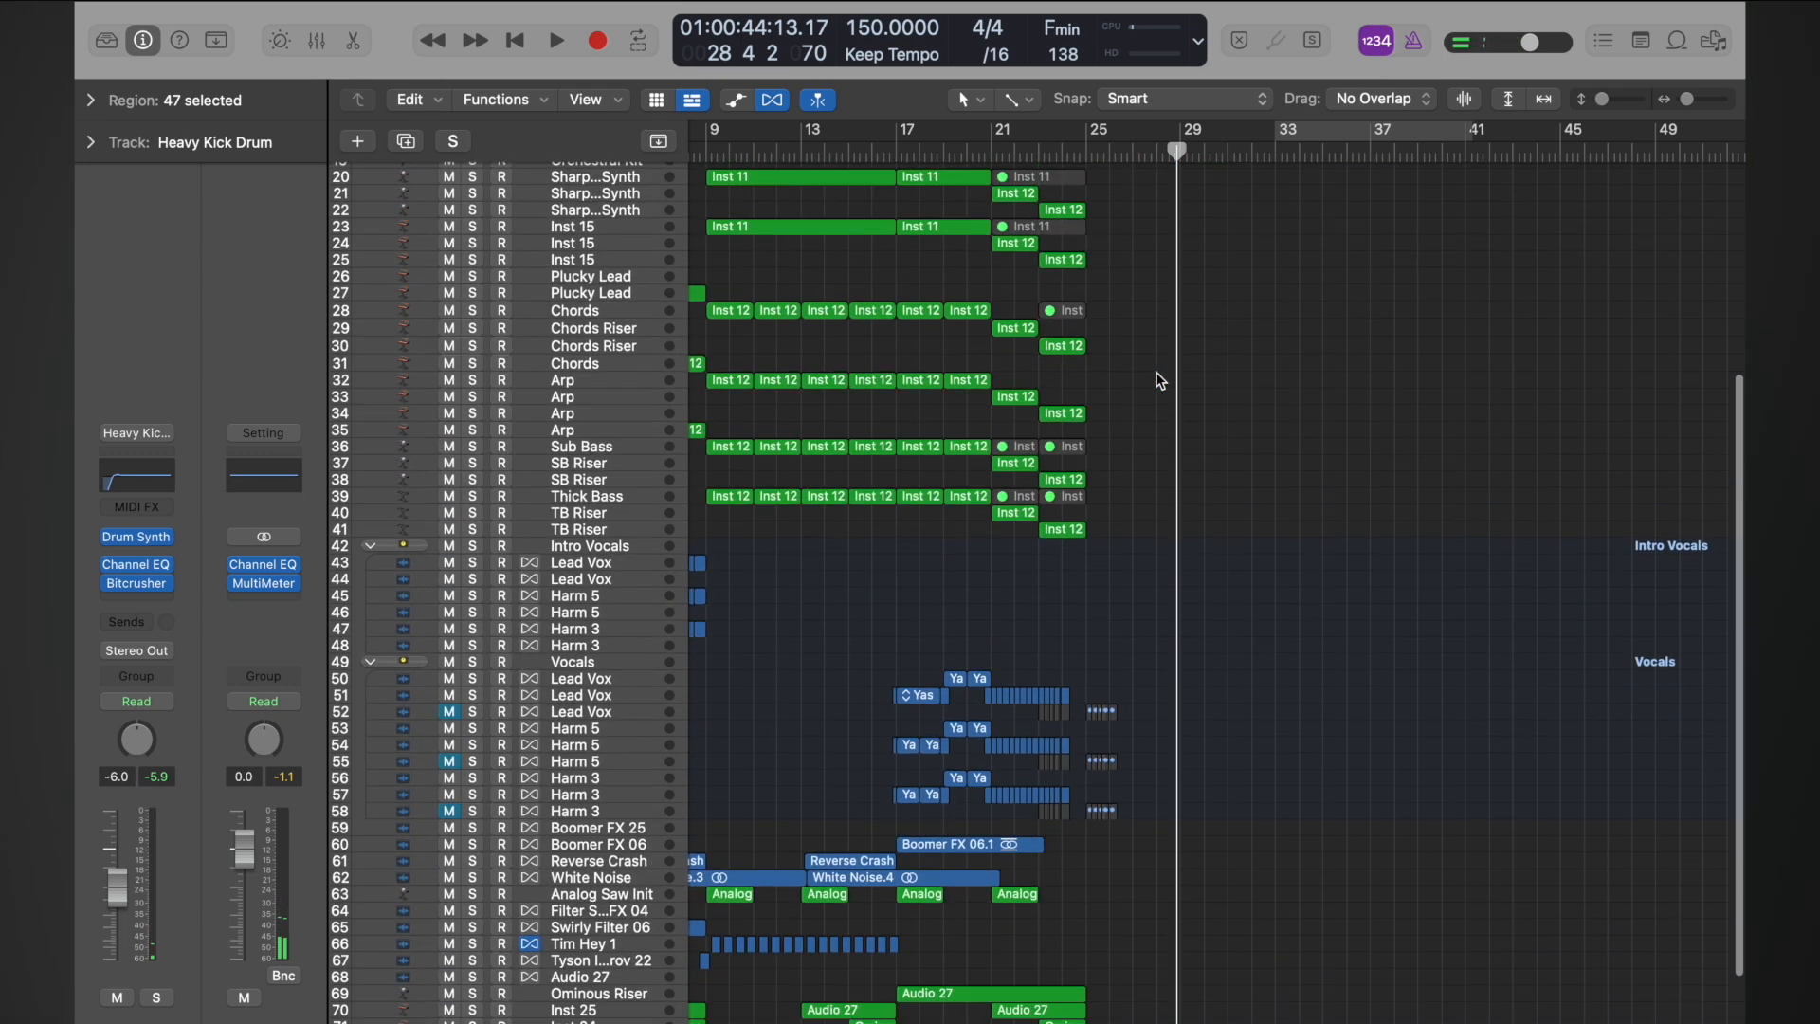
scroll(1161, 381, "down", 5)
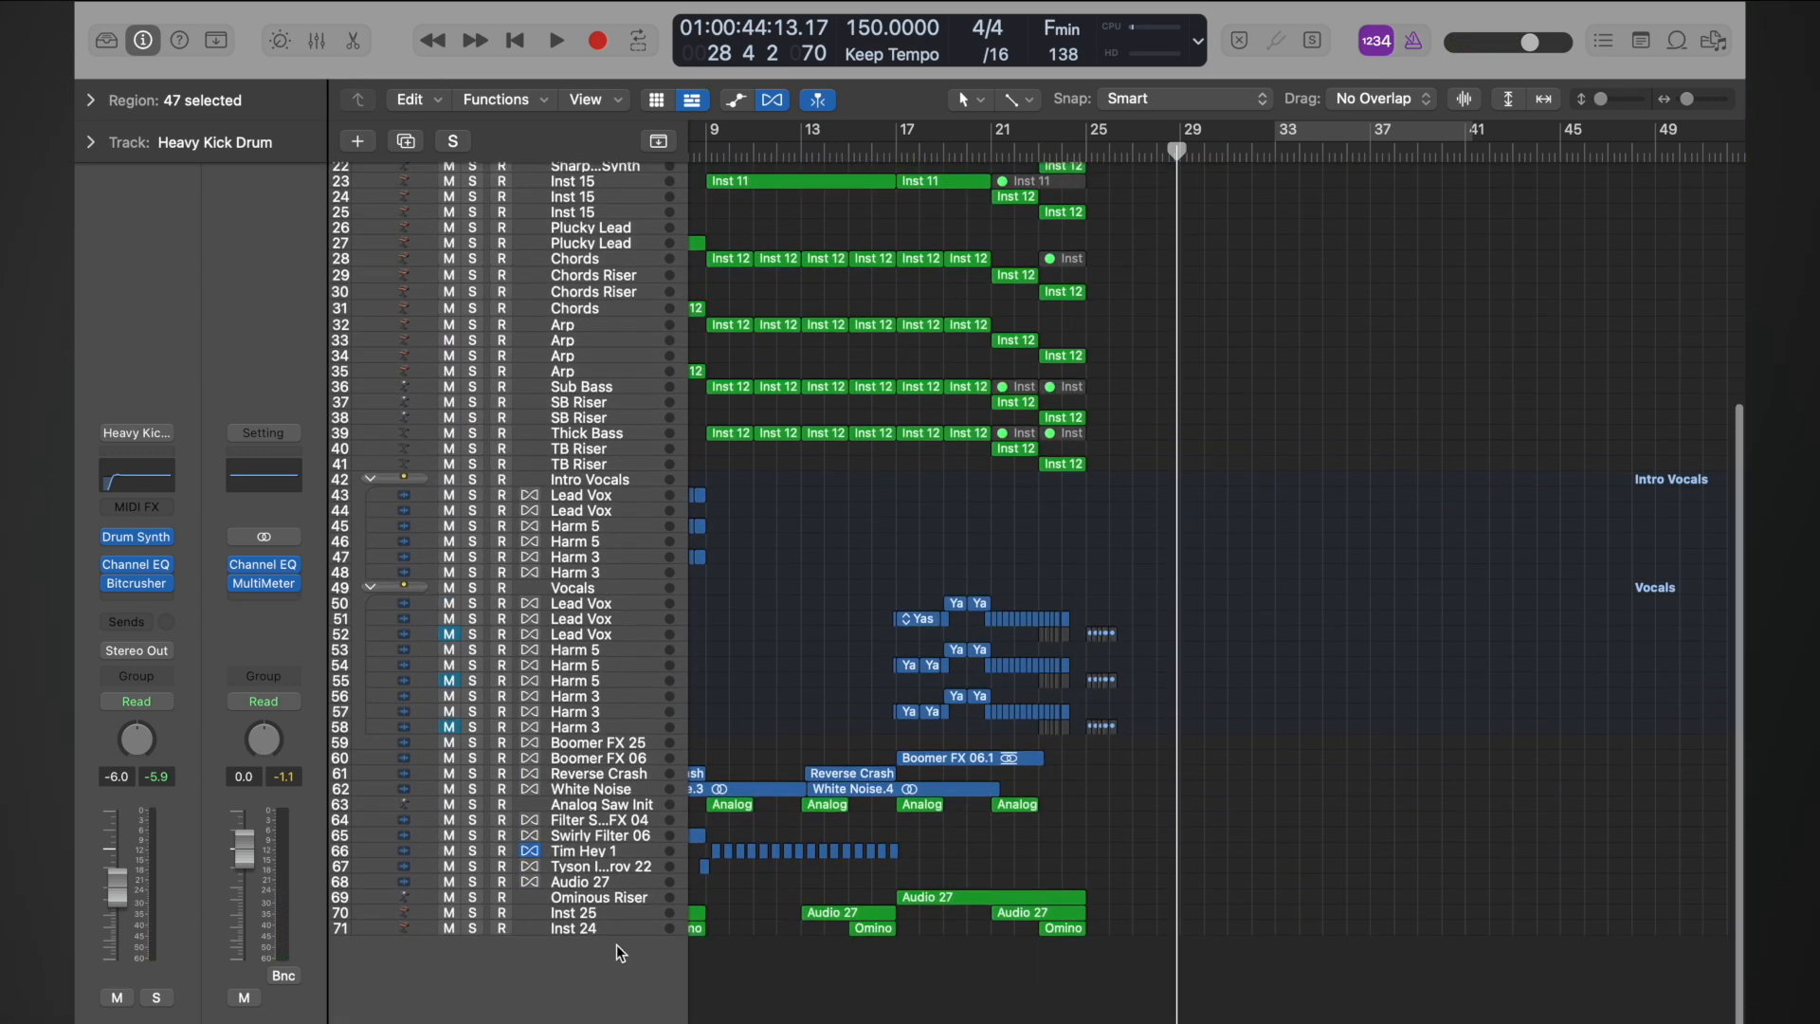
left_click(618, 929)
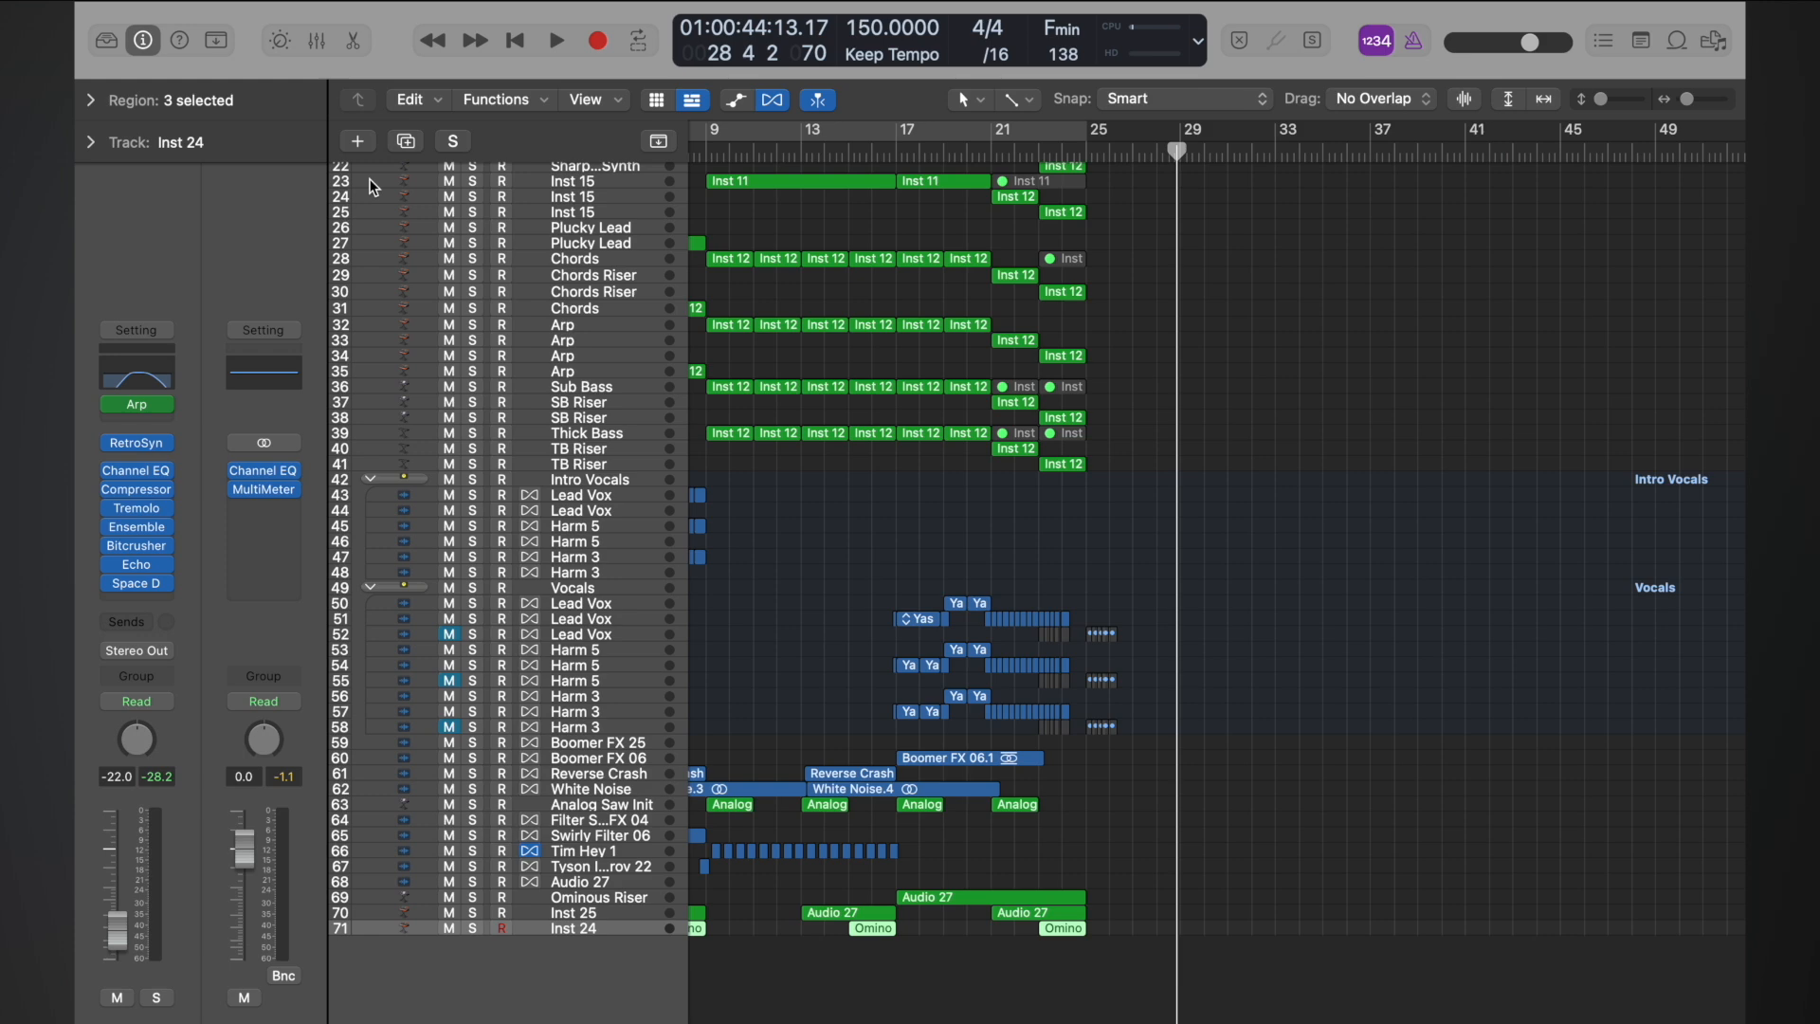
left_click(359, 143)
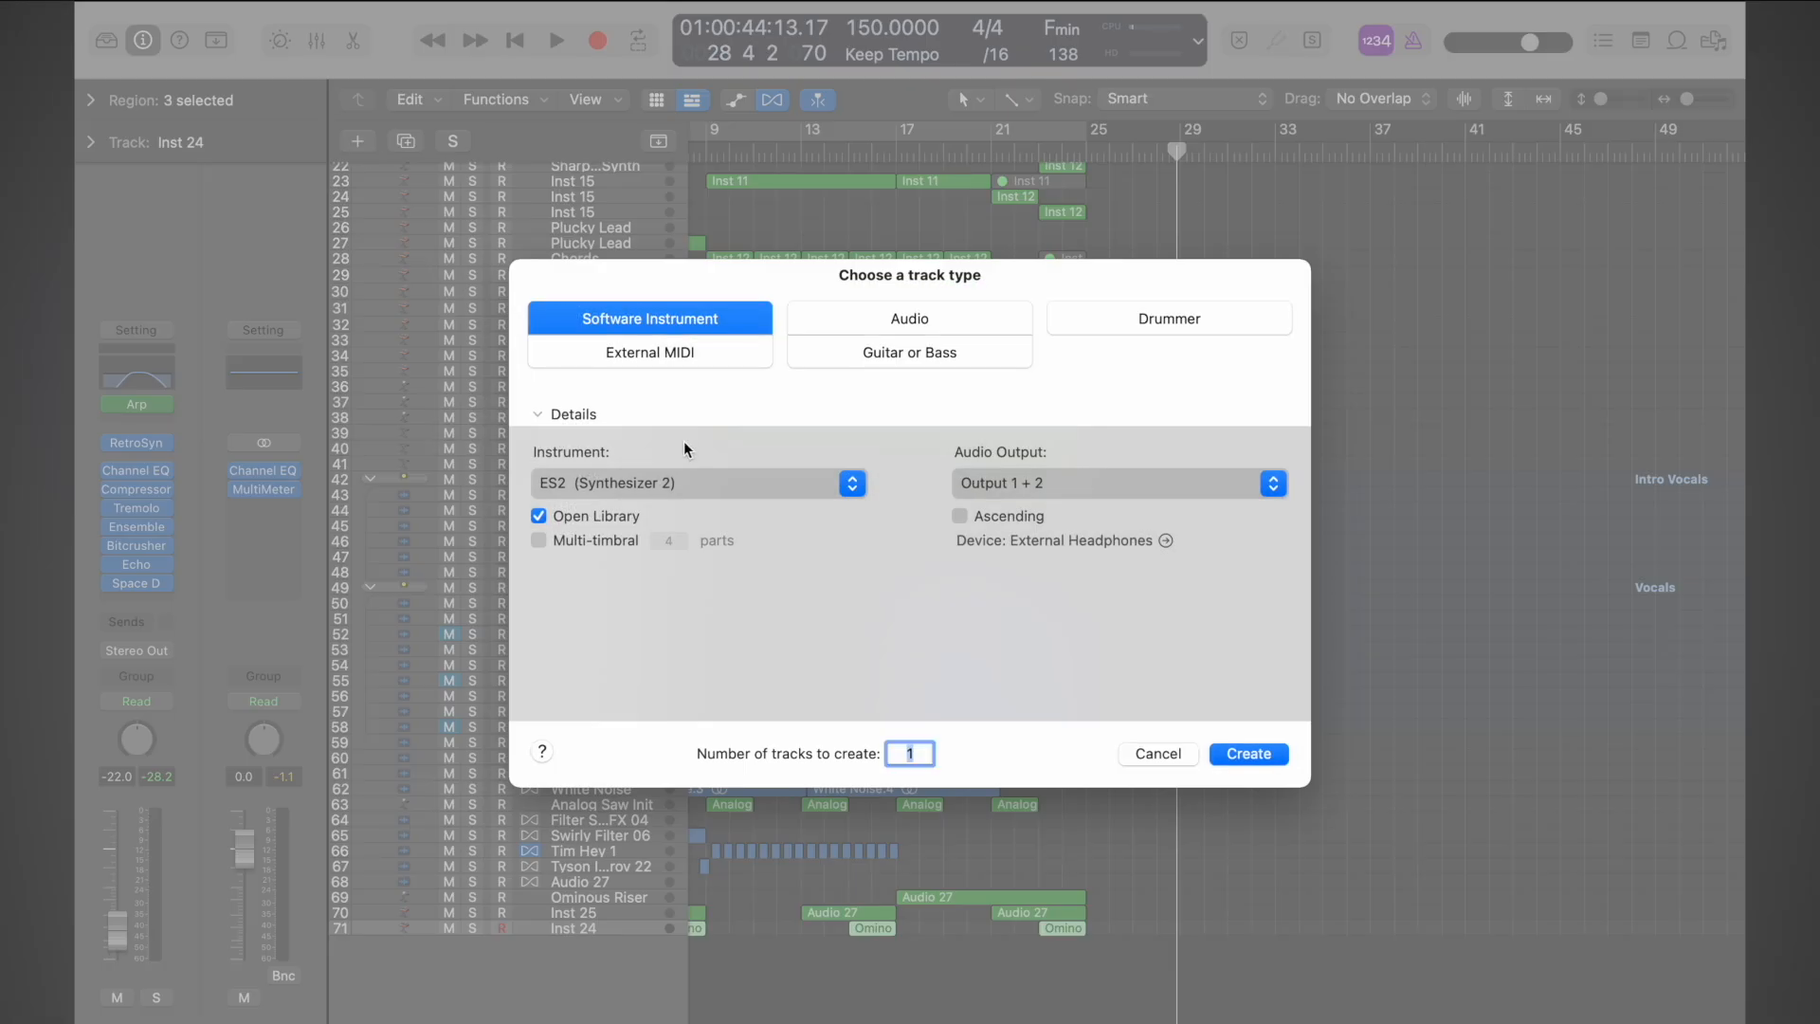
left_click(724, 482)
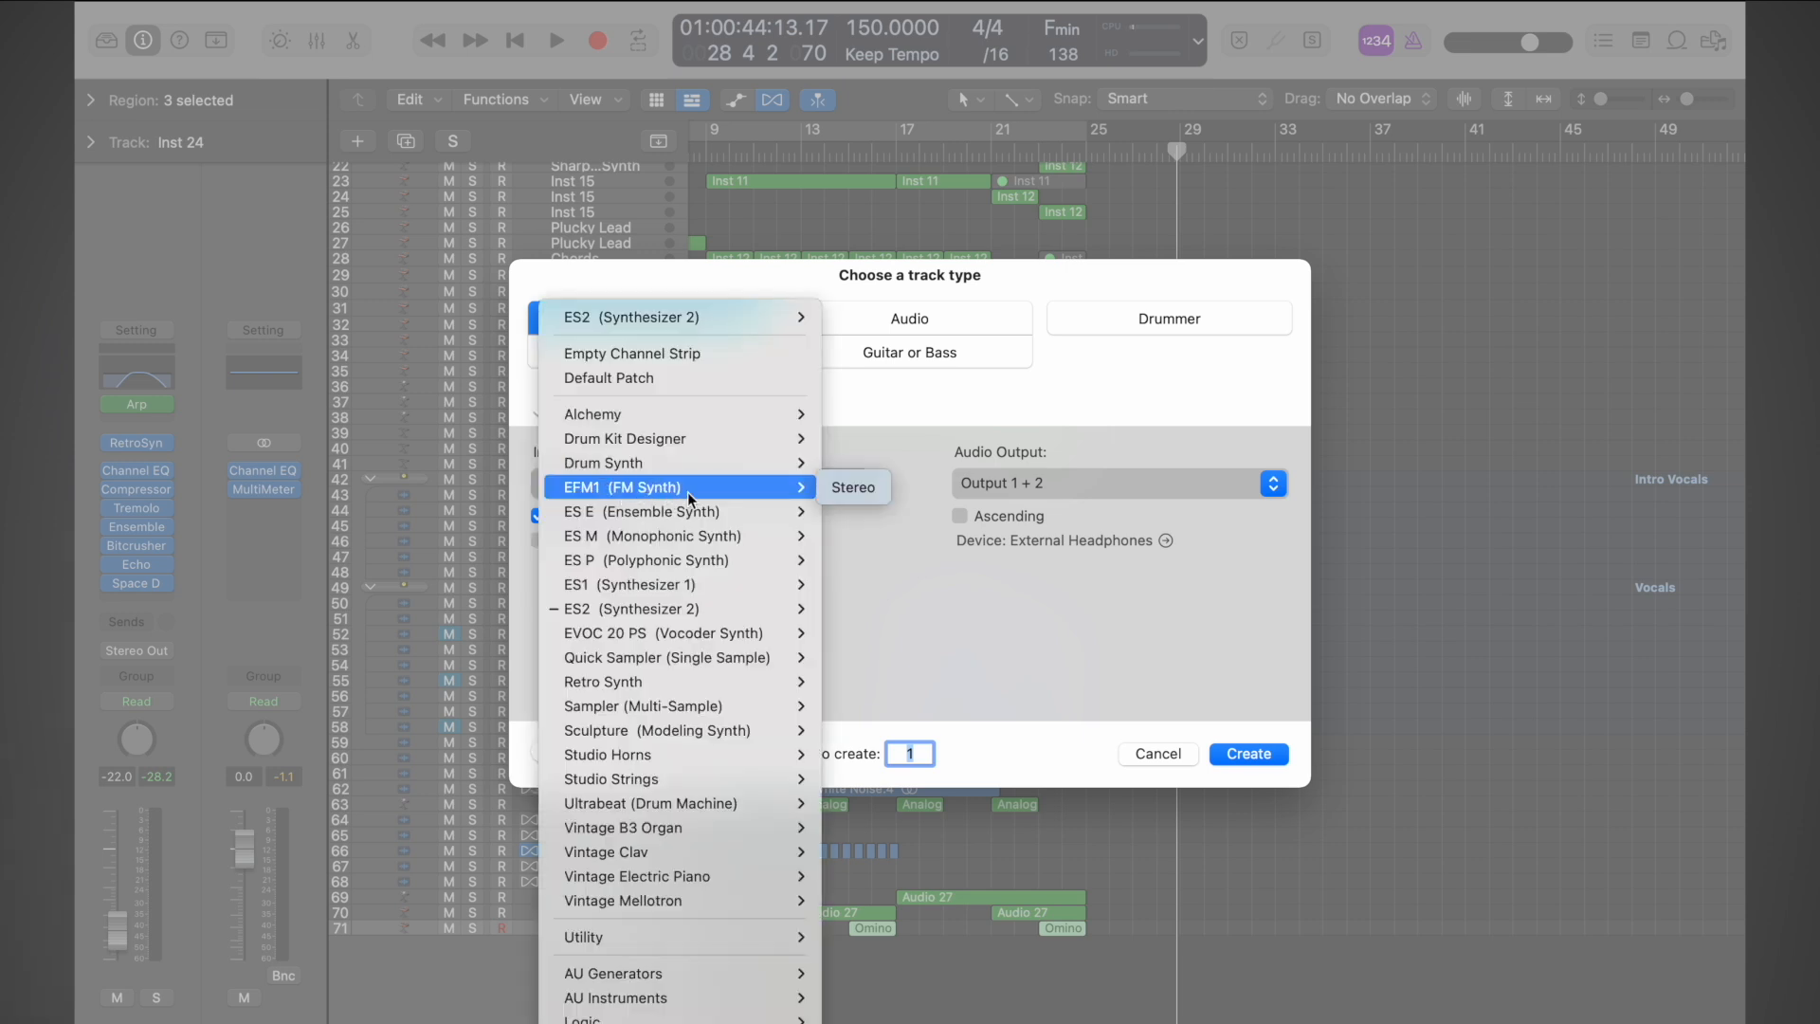
left_click(853, 487)
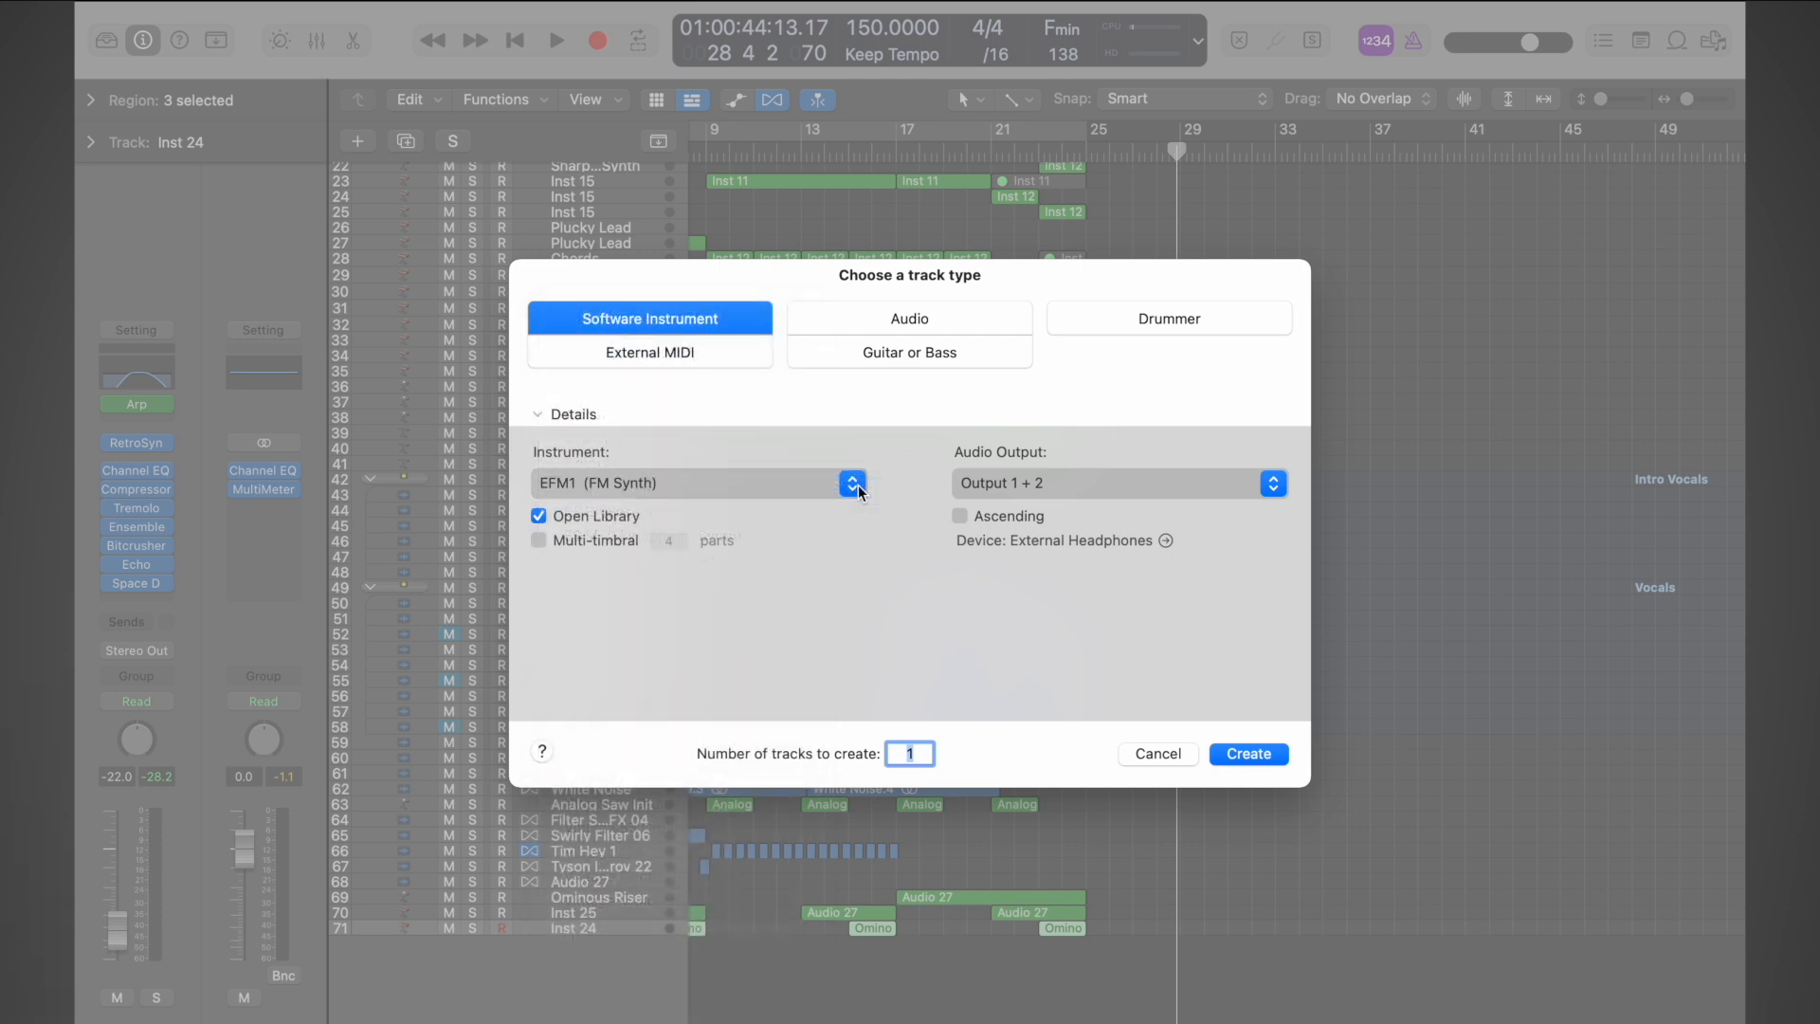
left_click(1250, 754)
- Solo the new EFM1 track at the end of the track list
scroll(1194, 842, "down", 1)
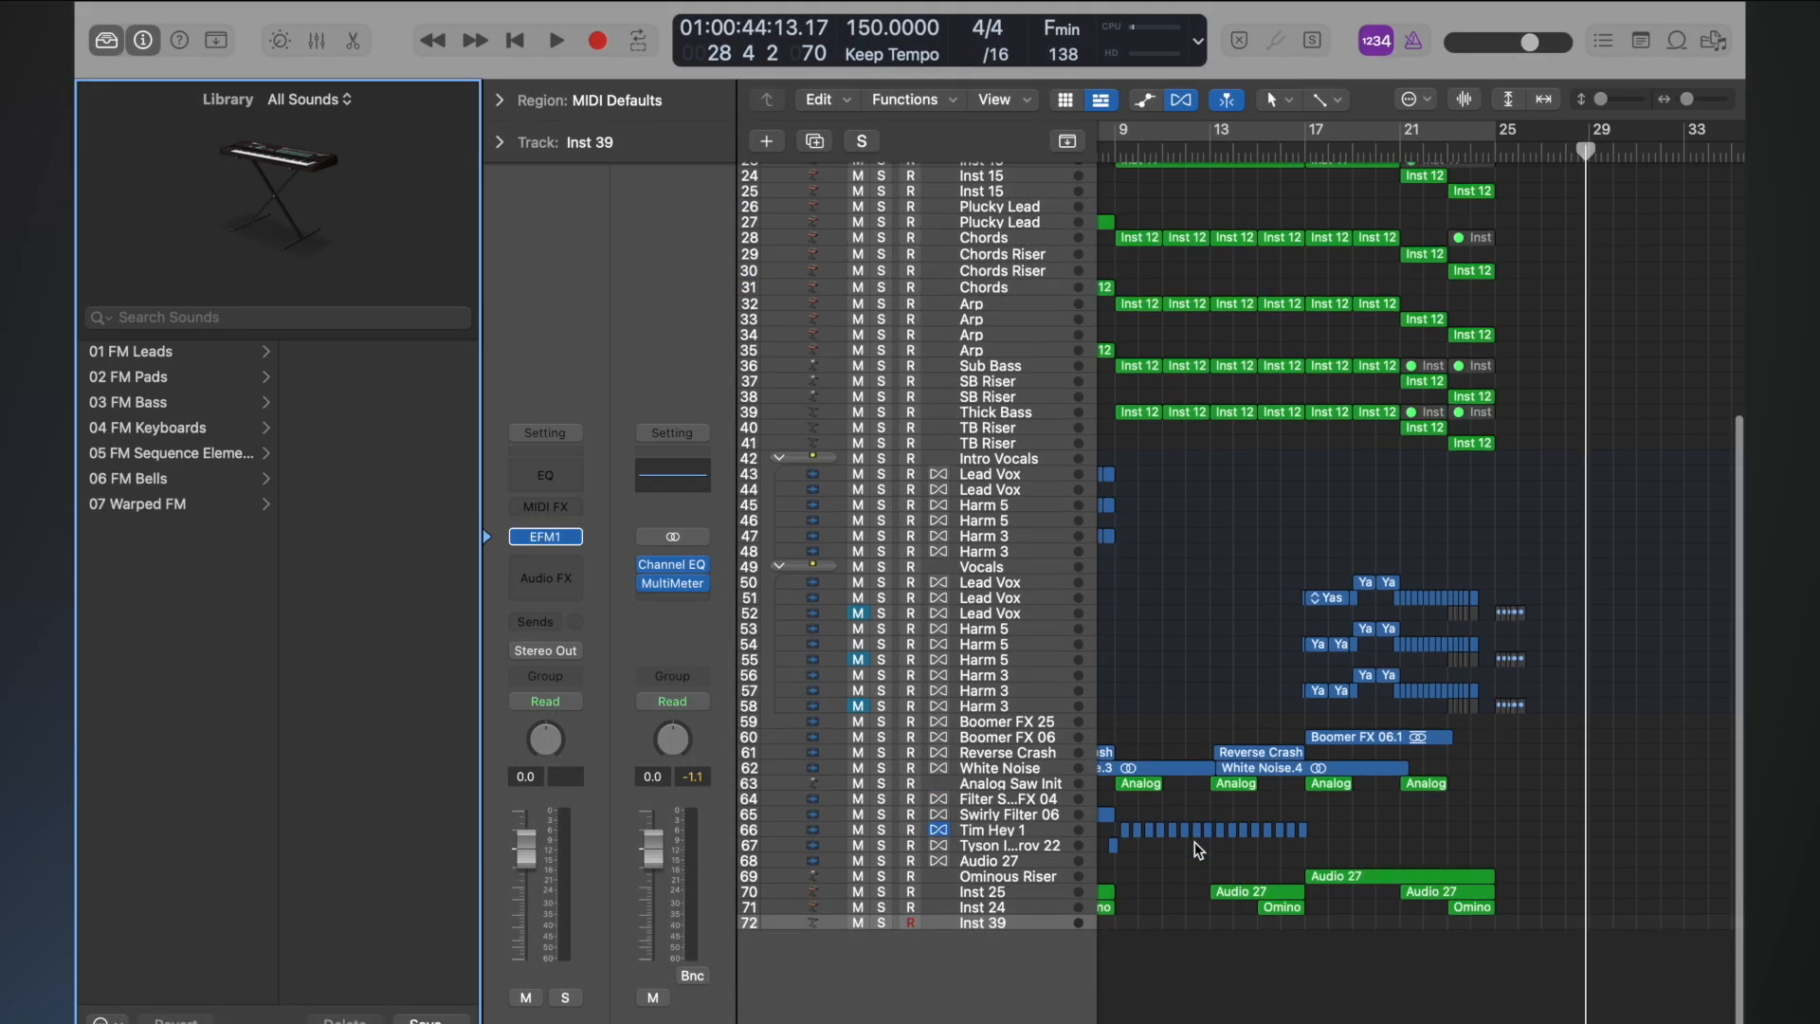
scroll(1194, 842, "right", 2)
key("super+Down")
key("super+Down")
key("super+Down")
key("super+Down")
key("super+Down")
key("super+Down")
key("super+Down")
key("super+Down")
key("super+Right")
key("super+Right")
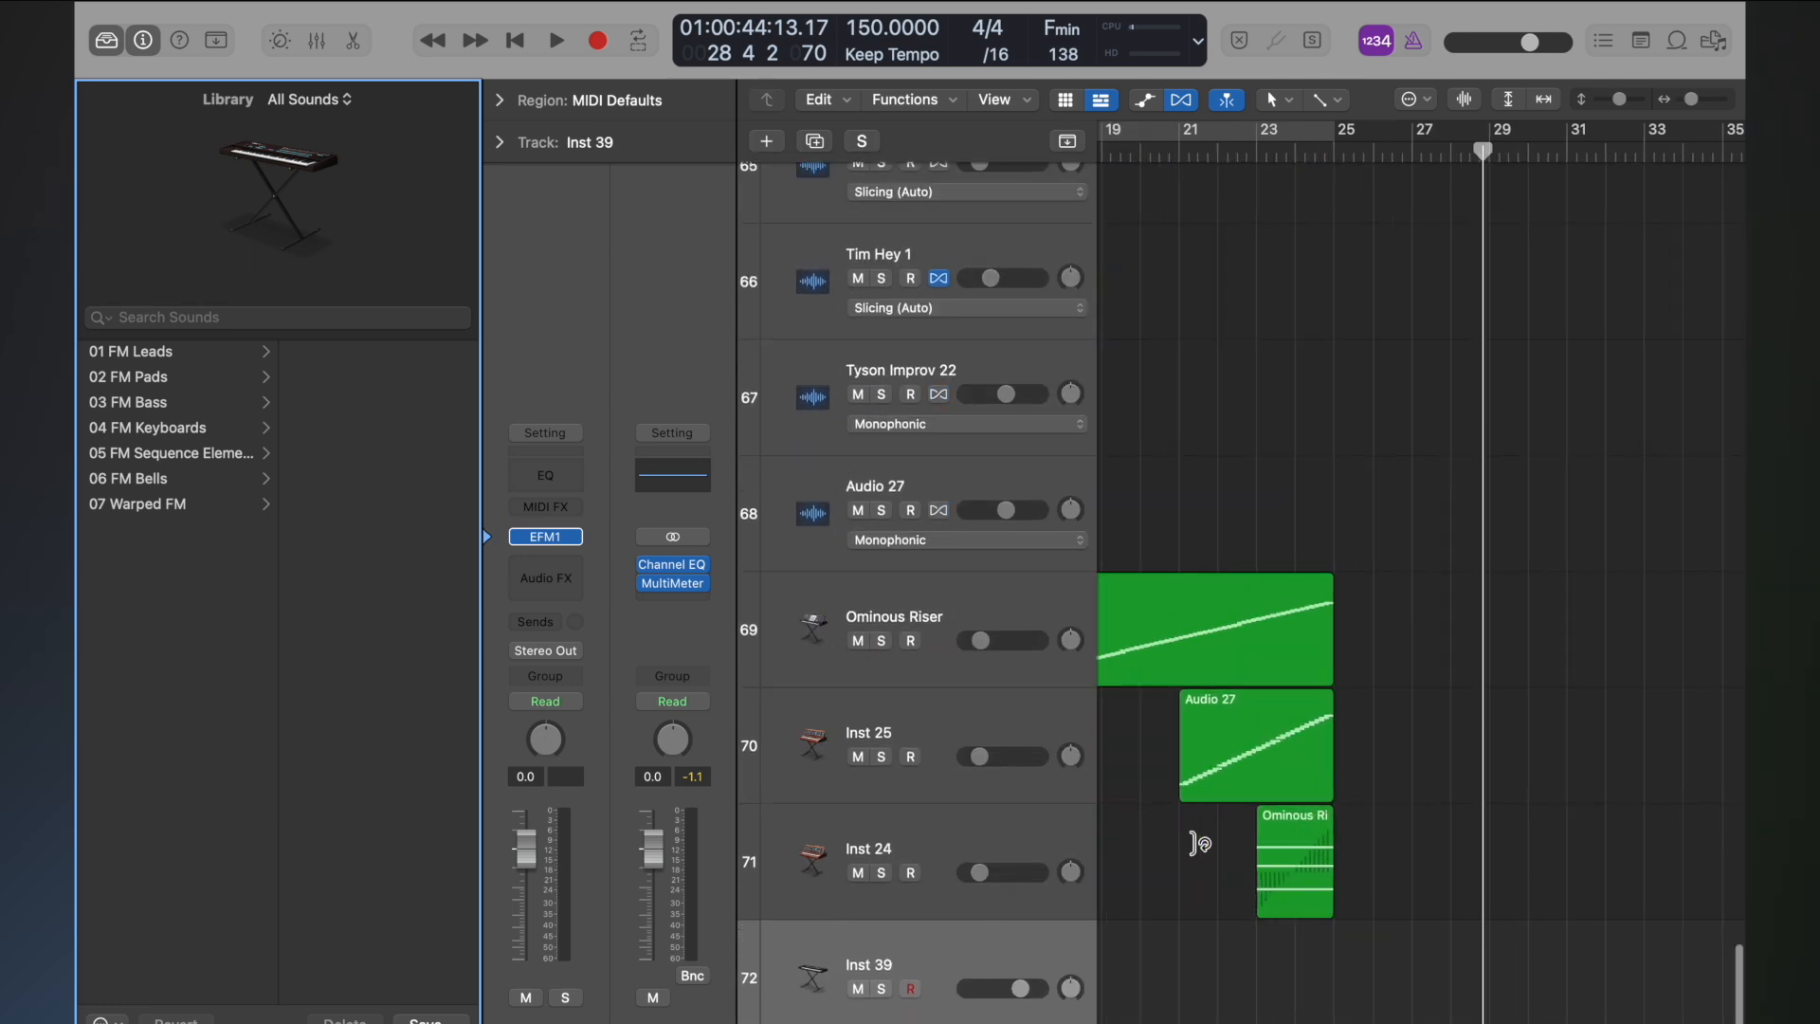
scroll(1200, 844, "up", 2)
scroll(1200, 844, "down", 3)
left_click(881, 887)
scroll(1164, 857, "up", 4)
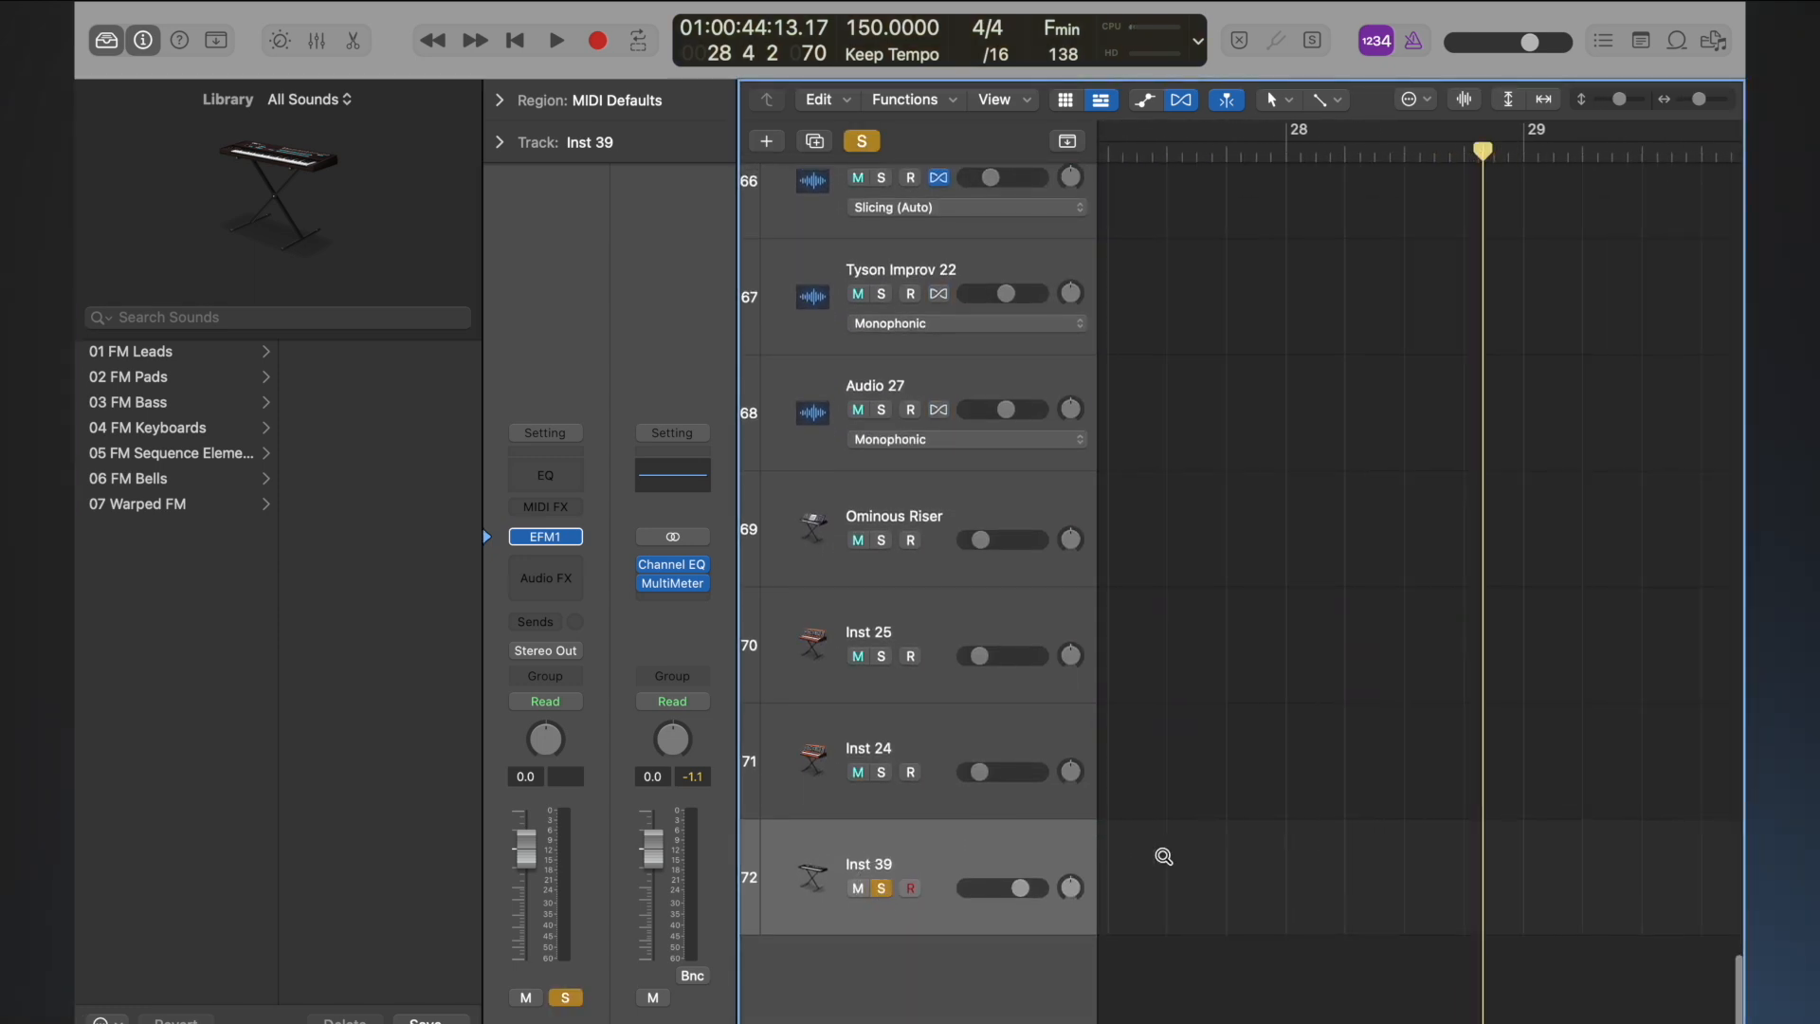
- Move the playhead to the start of bar 25 and hide the sound library
scroll(1164, 856, "down", 3)
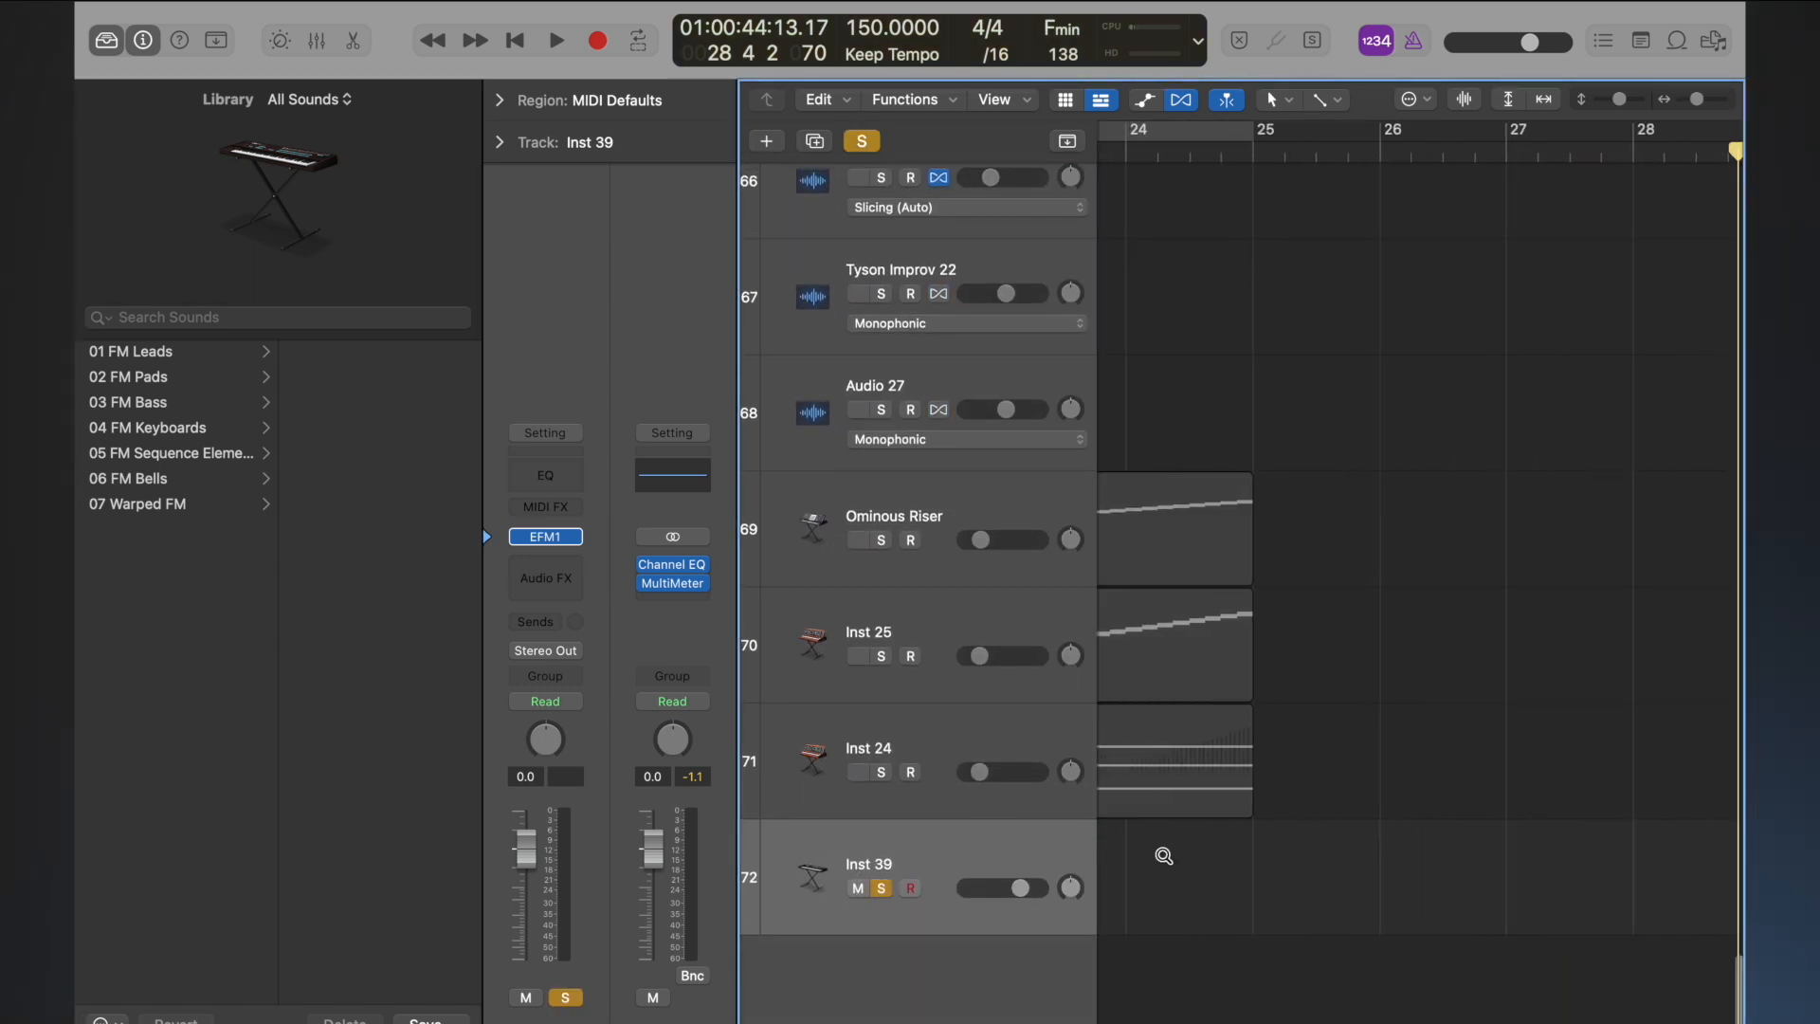
scroll(1164, 856, "down", 1)
scroll(1163, 855, "right", 3)
scroll(1162, 854, "left", 2)
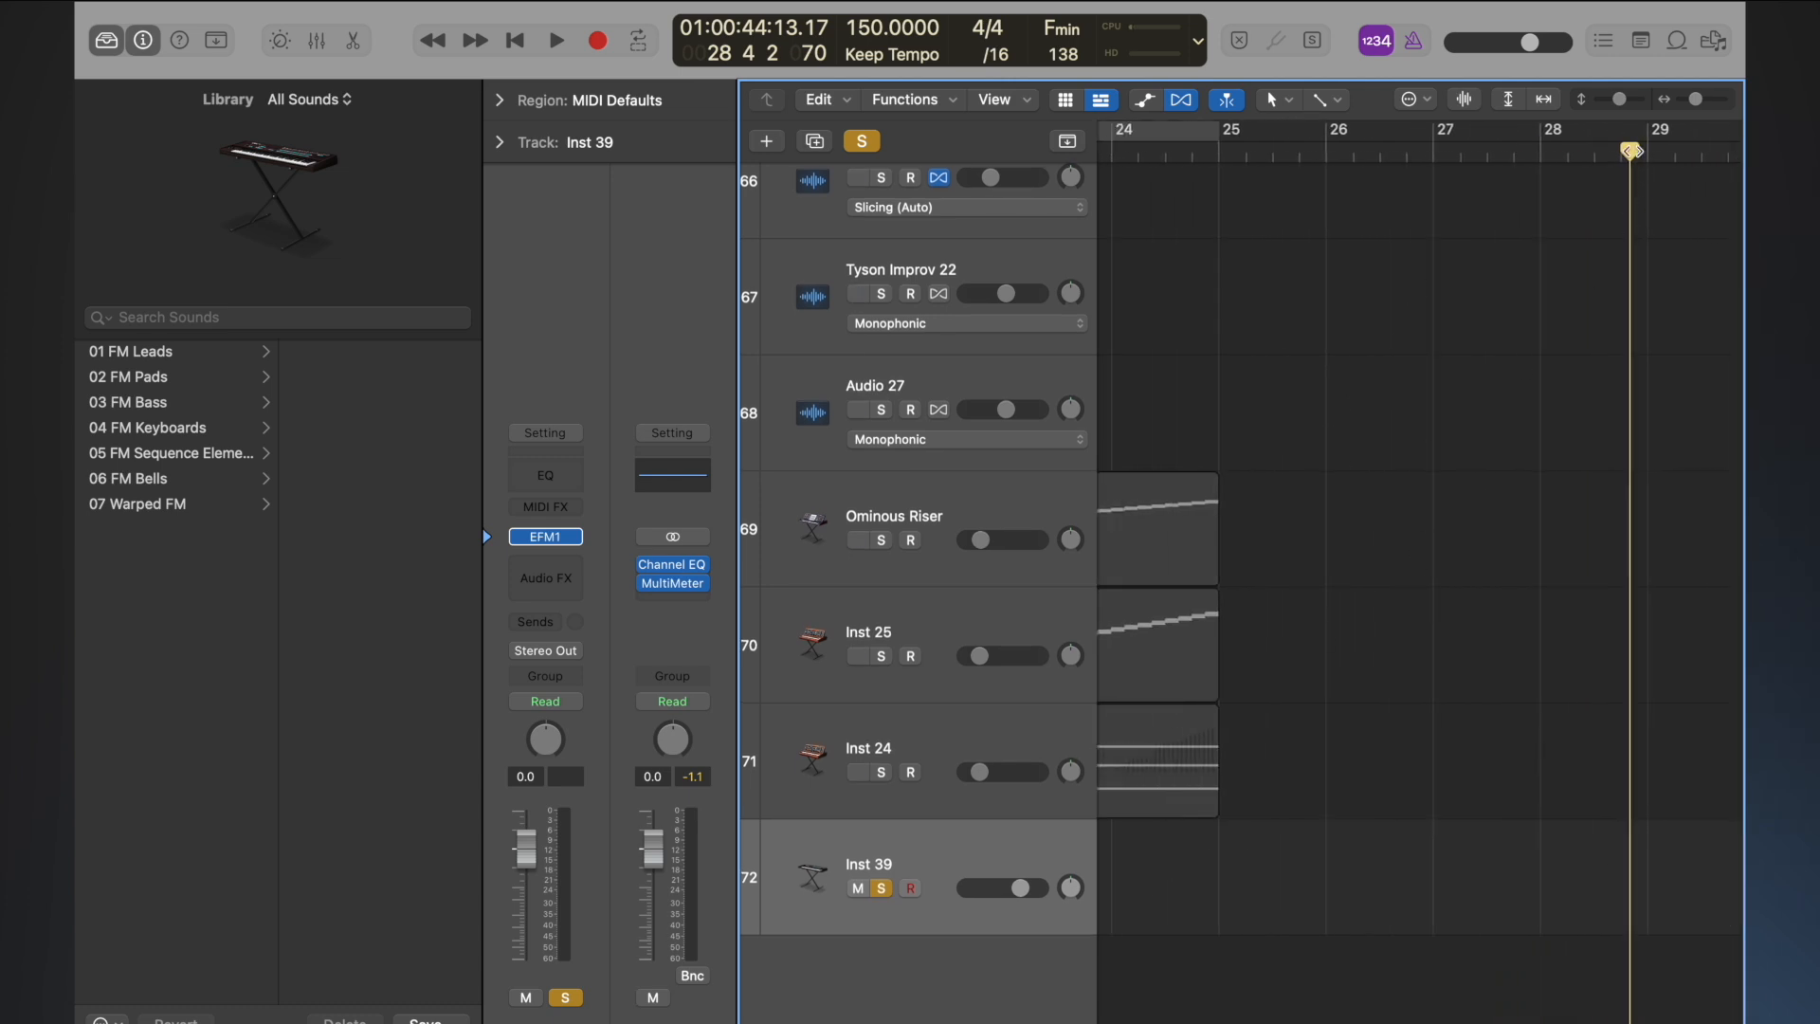
left_click_drag(1631, 149, 1223, 124)
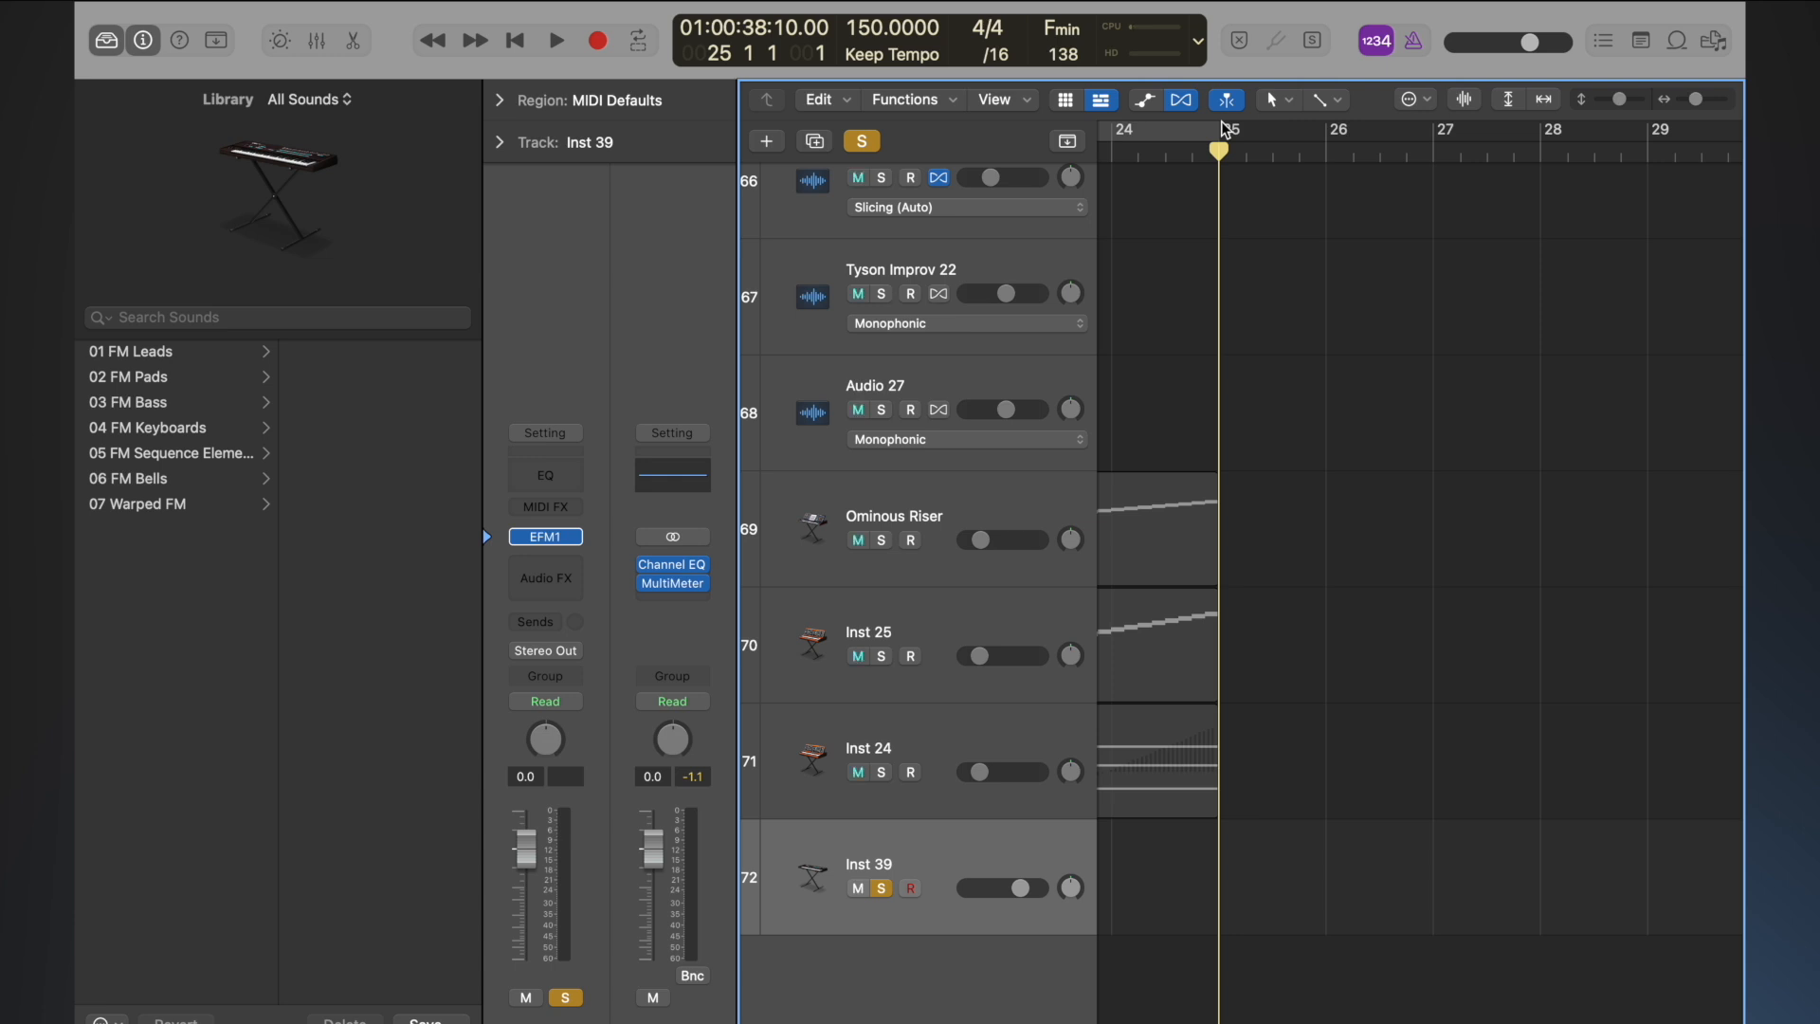
key("y")
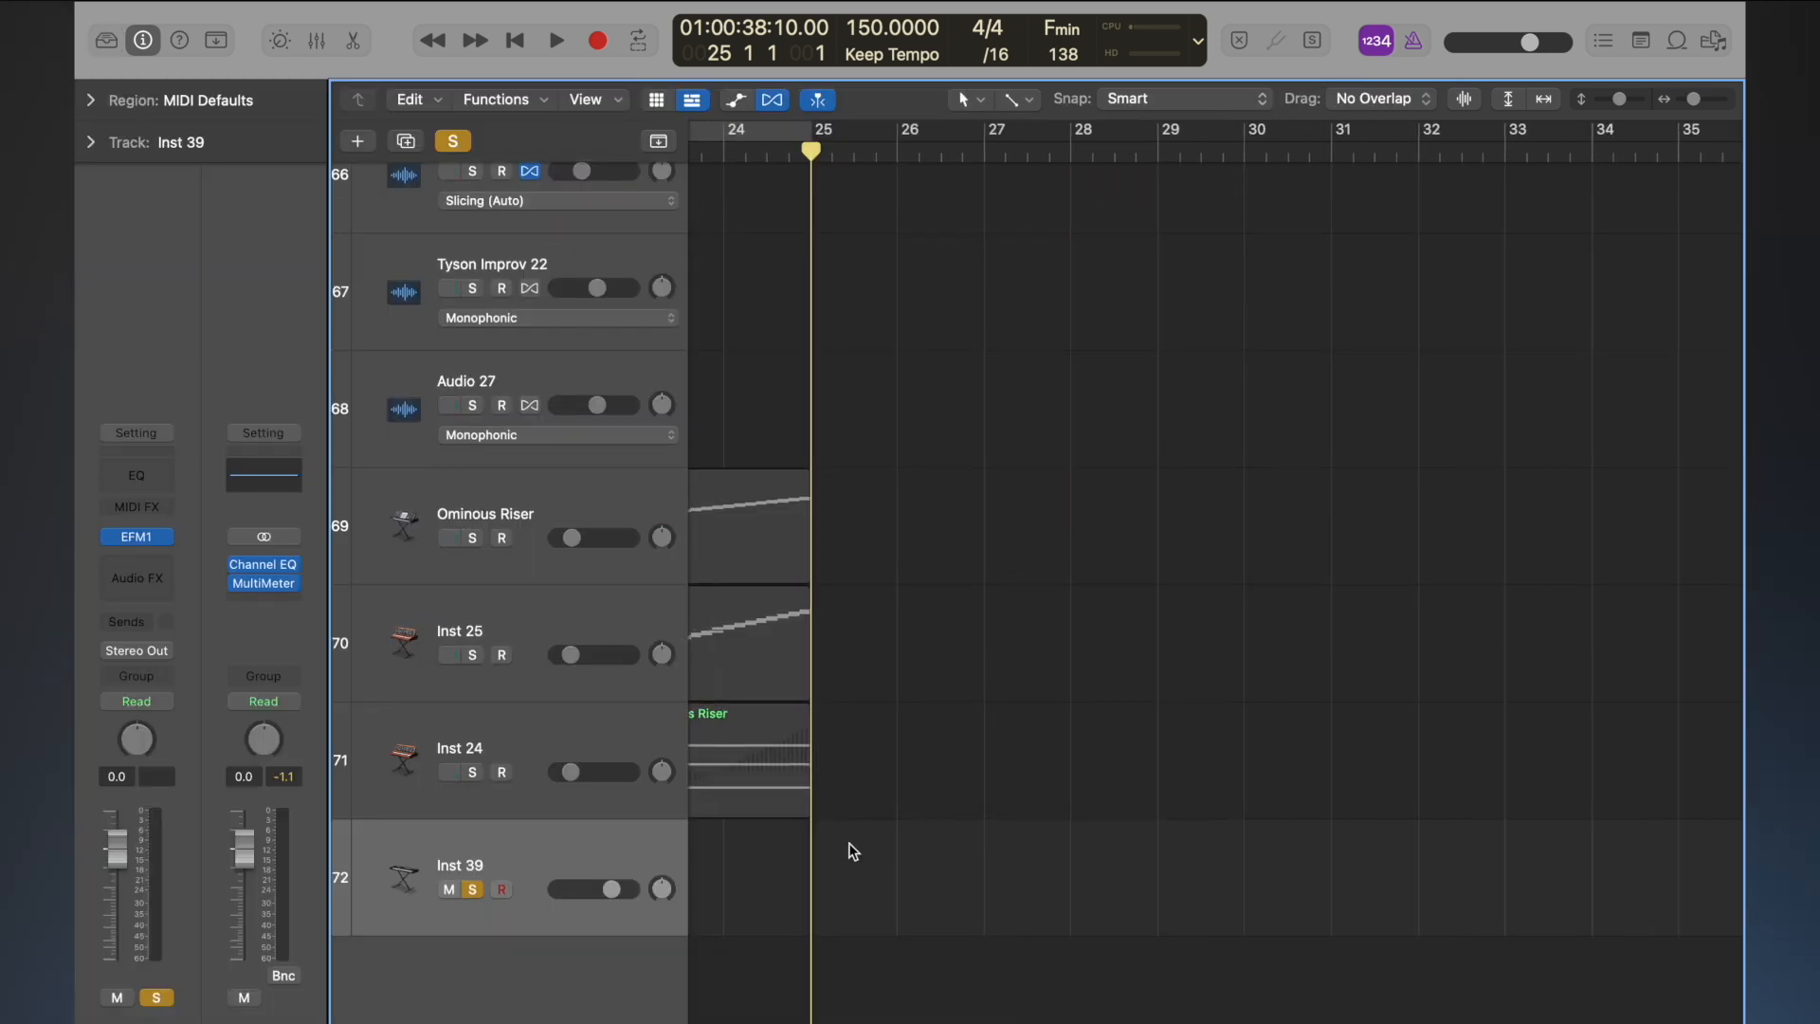
- Bring up the Musical Typing keyboard and audition the new synth track with a few notes from A to F
right_click(840, 861)
left_click(794, 862)
key("super+k")
key("f")
key("a")
key("s")
key("d")
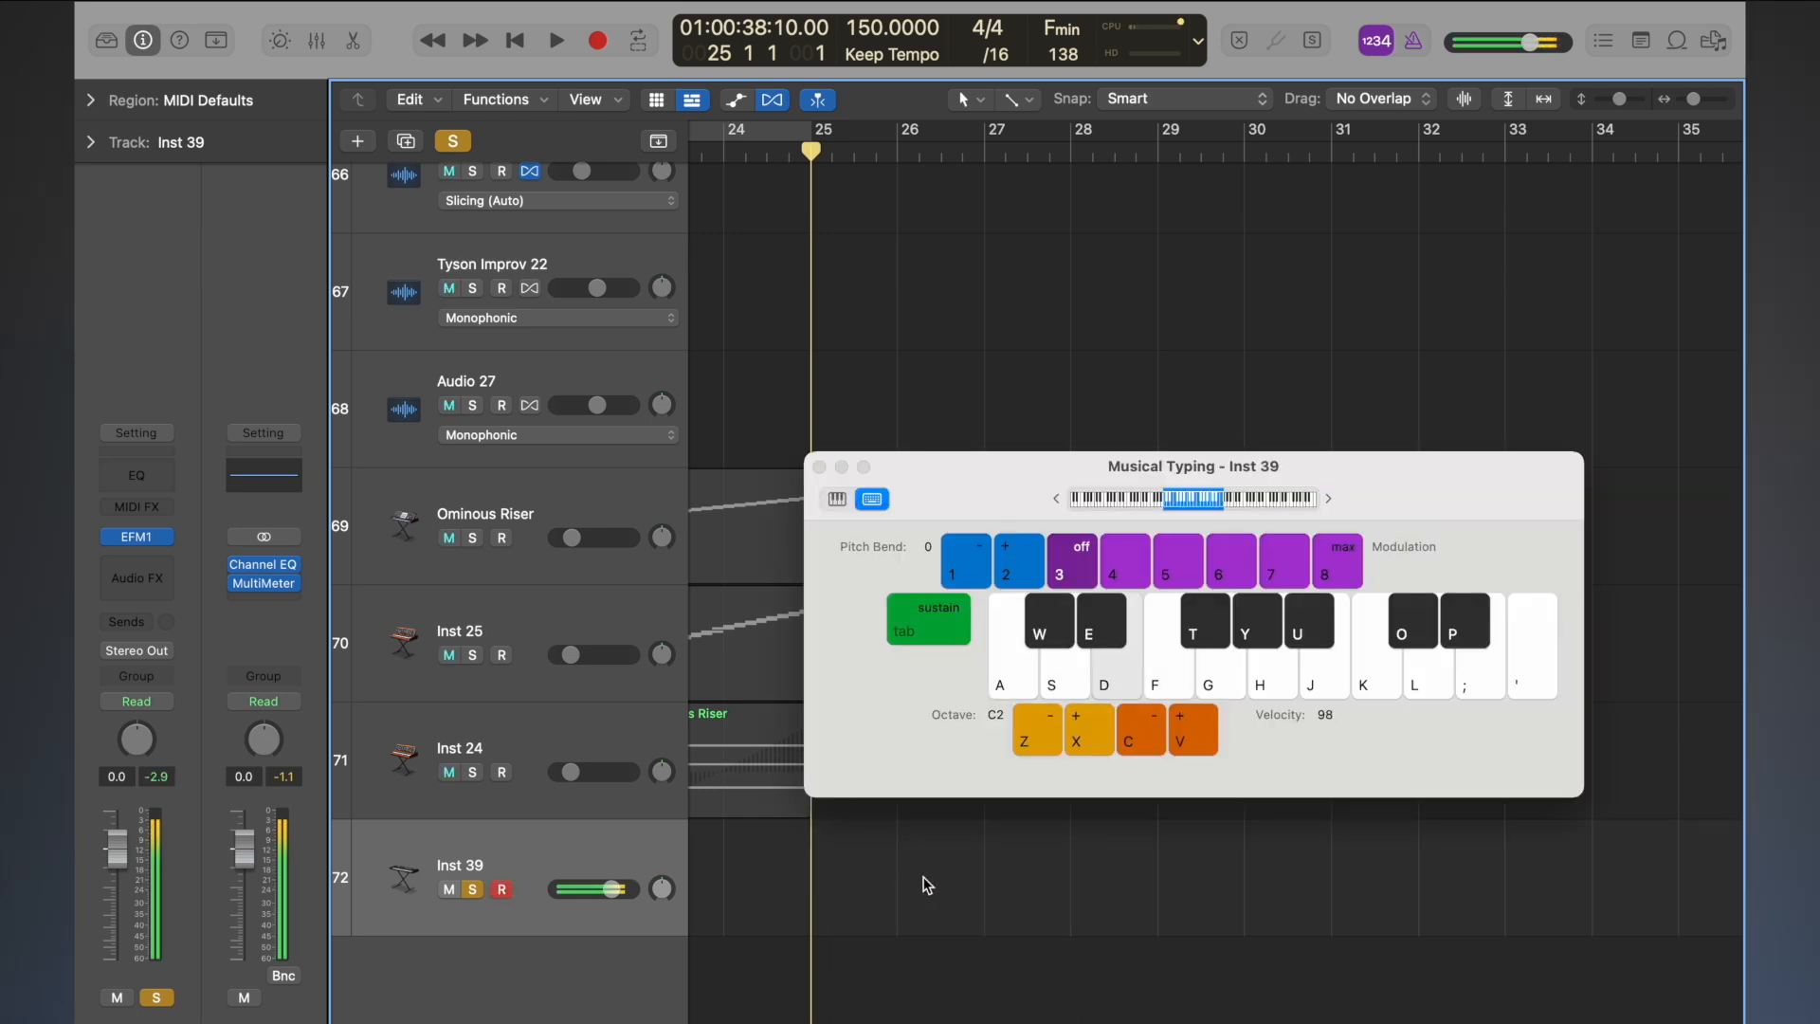
key("f")
key("d")
- Show the EFM1 synth's settings and arrange its window and Musical Typing so they do not cover each other
left_click(138, 539)
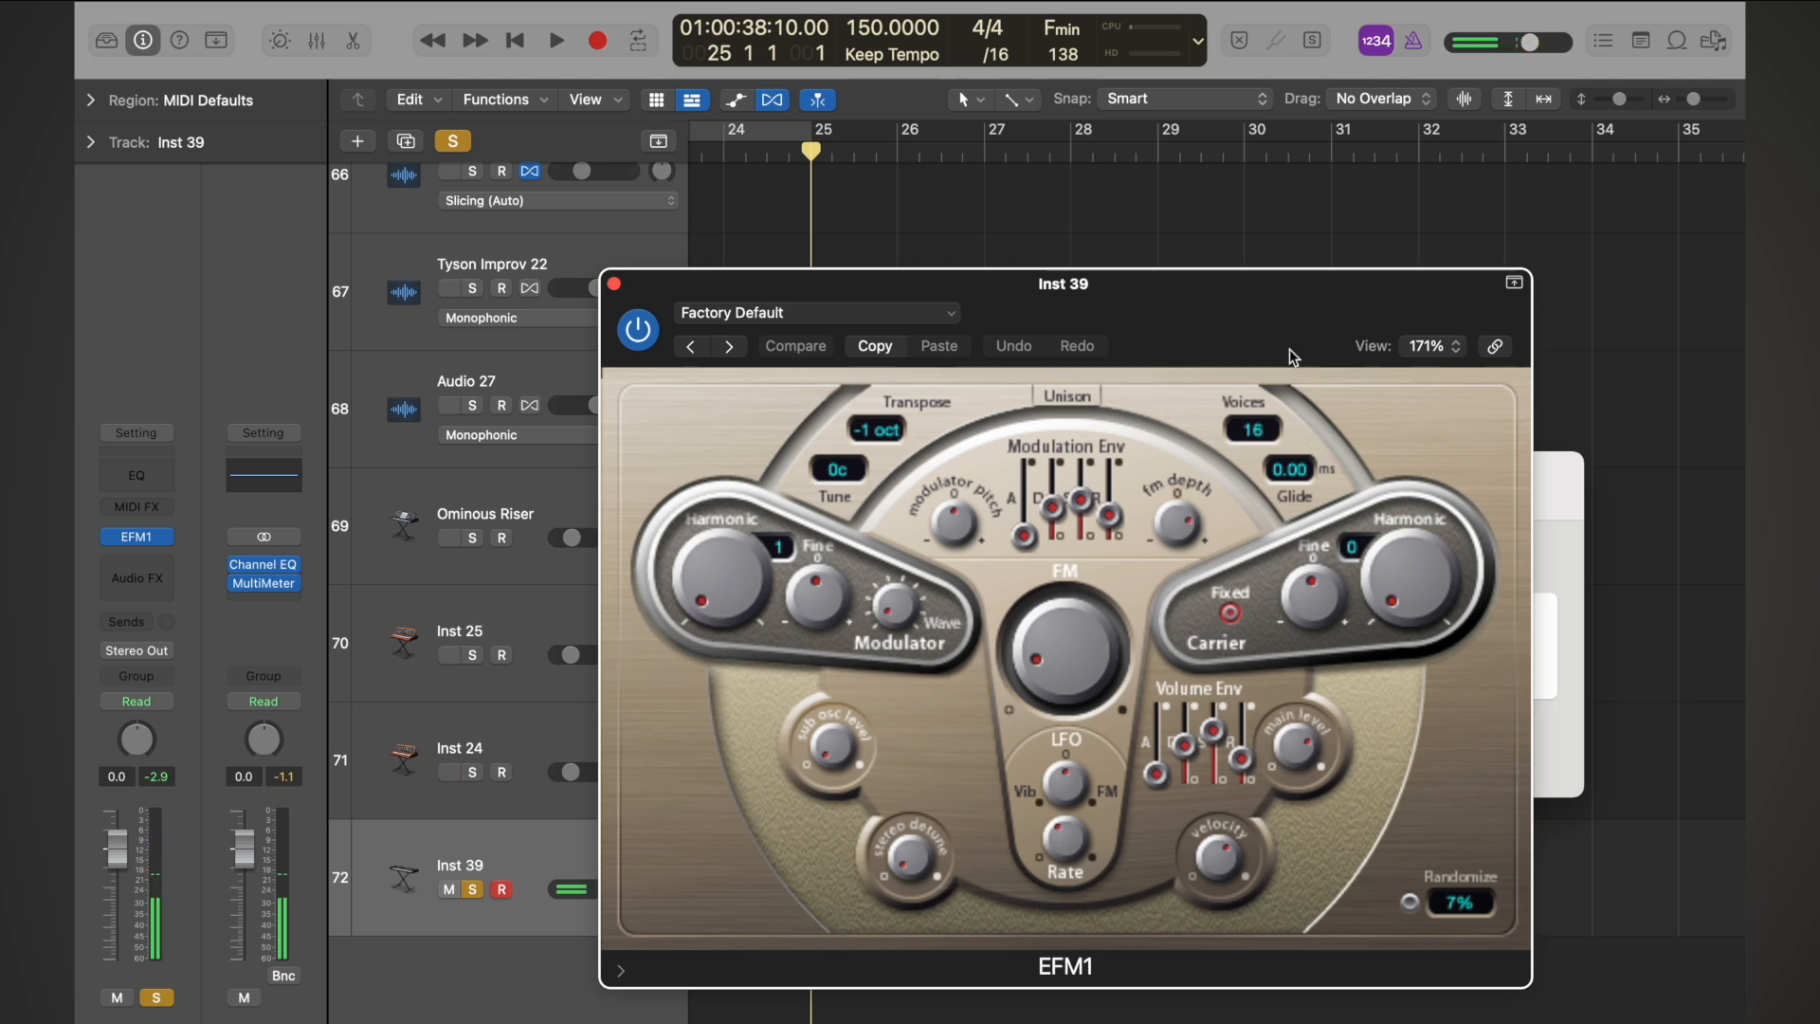
left_click_drag(1291, 355, 874, 169)
left_click_drag(1335, 467, 1521, 577)
left_click_drag(772, 107, 674, 122)
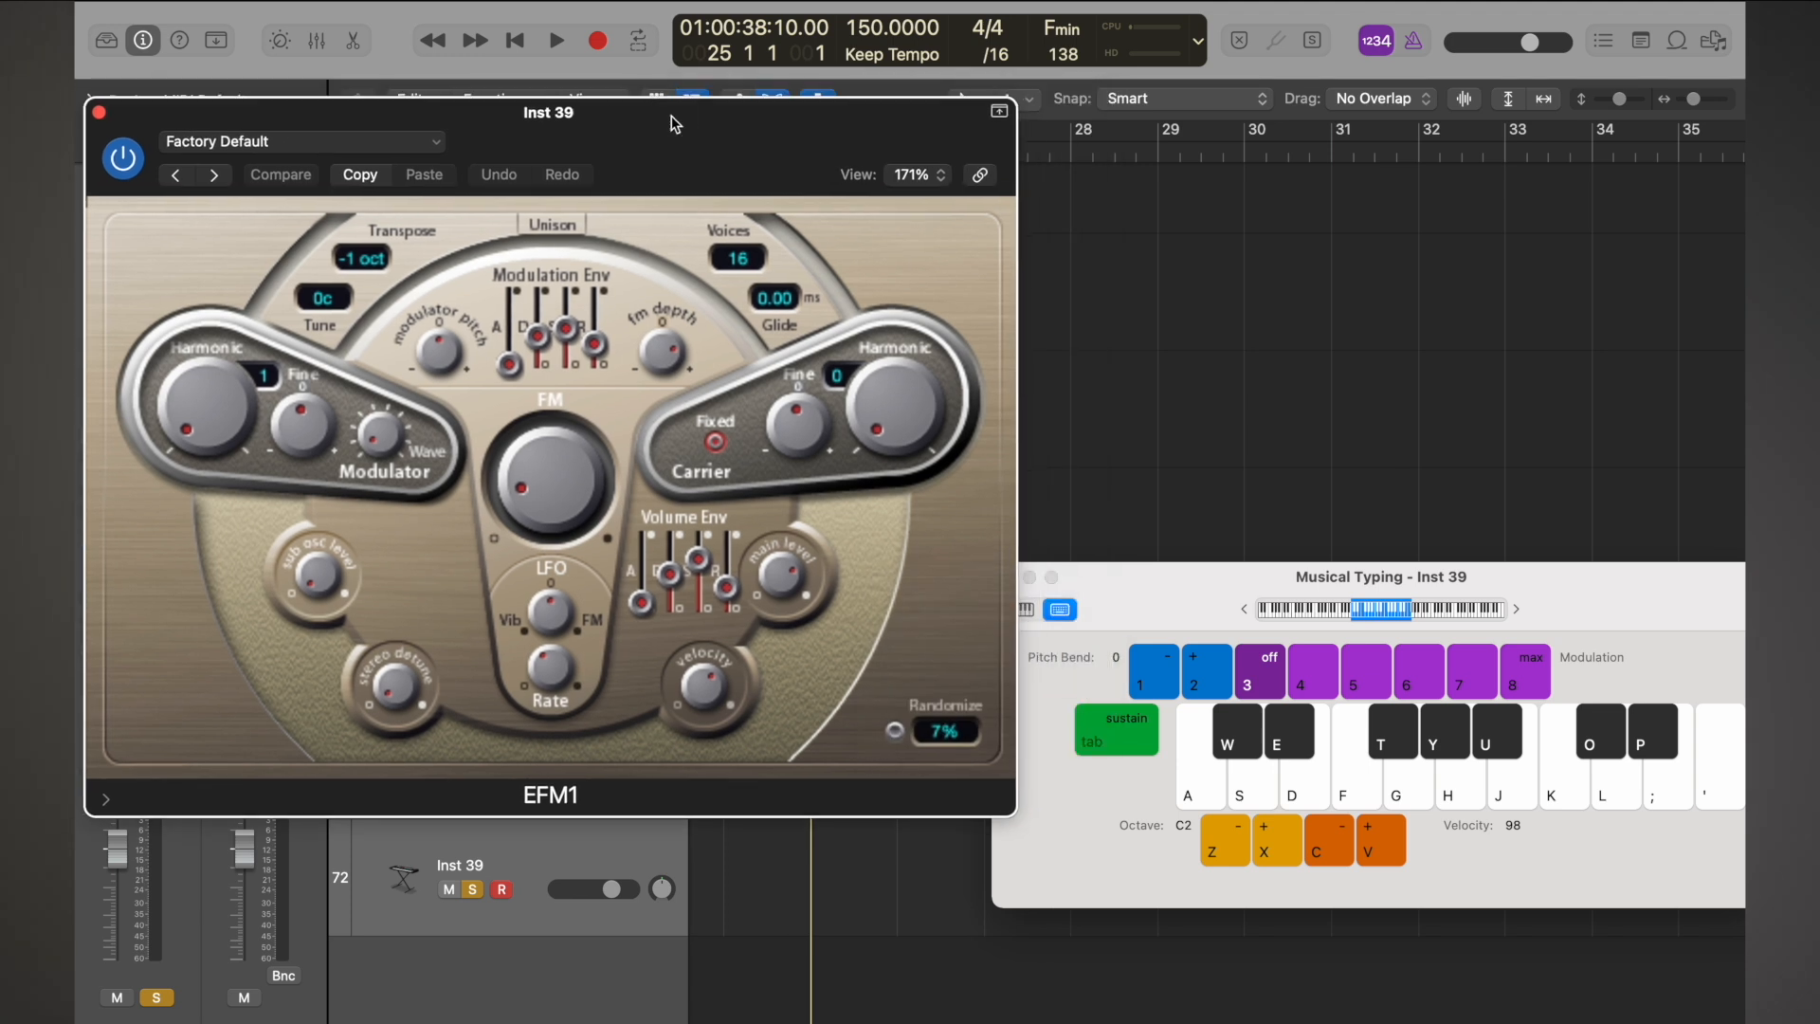
- Try sweeping the EFM1 FM amount up to about the middle and back to minimum while playing F
key("f")
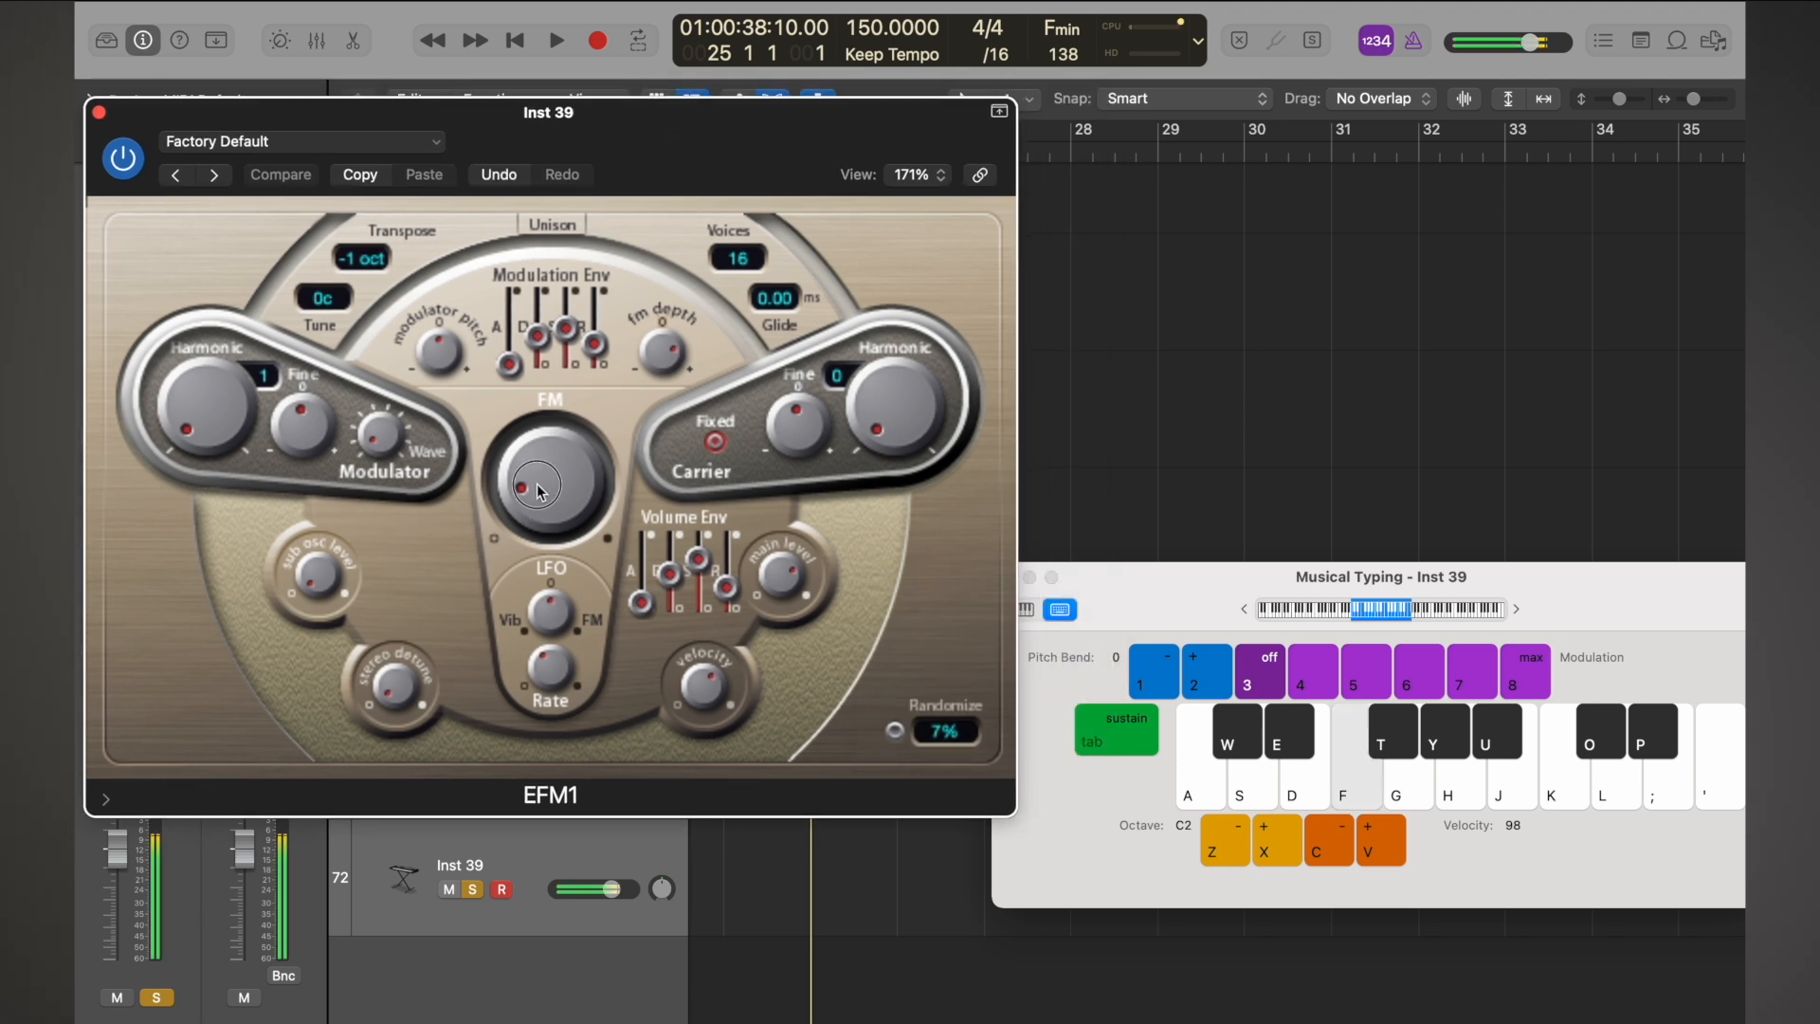
mouse_move(537, 483)
left_mouse_down()
mouse_move(531, 448)
mouse_move(519, 469)
left_mouse_up()
key("f")
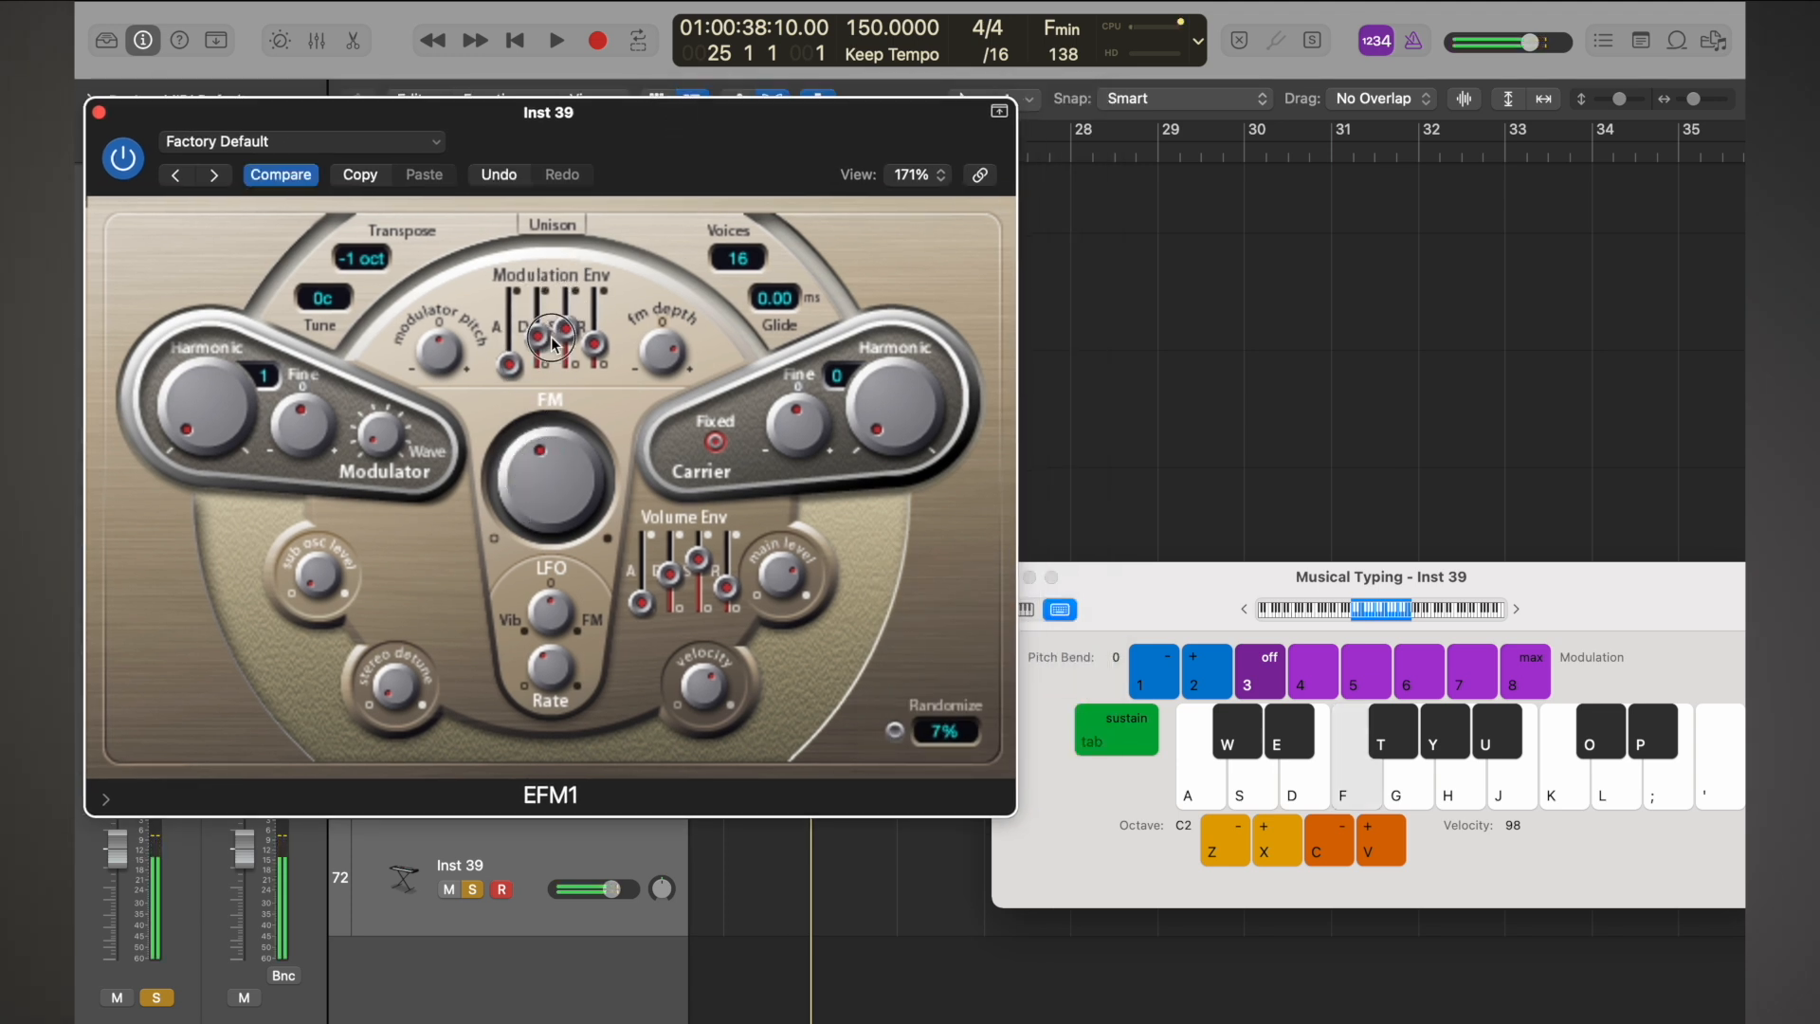
left_click_drag(554, 343, 563, 319)
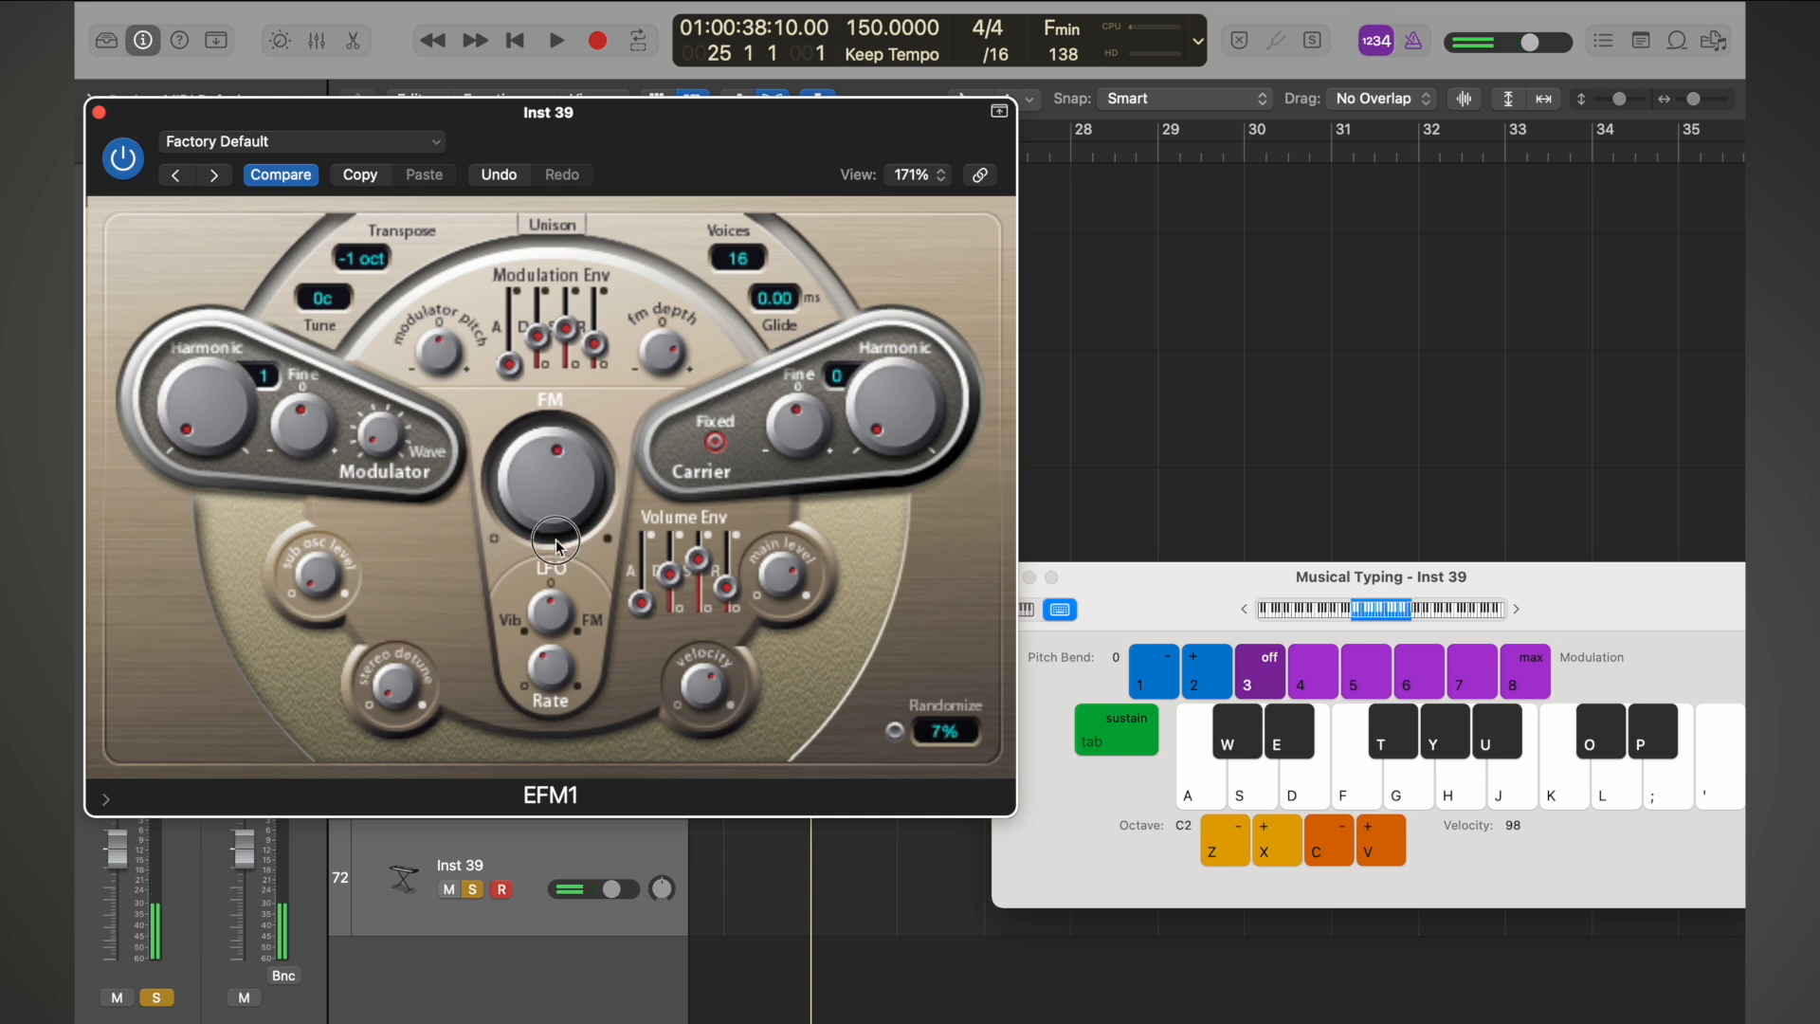
key("f")
left_click_drag(557, 545, 500, 647)
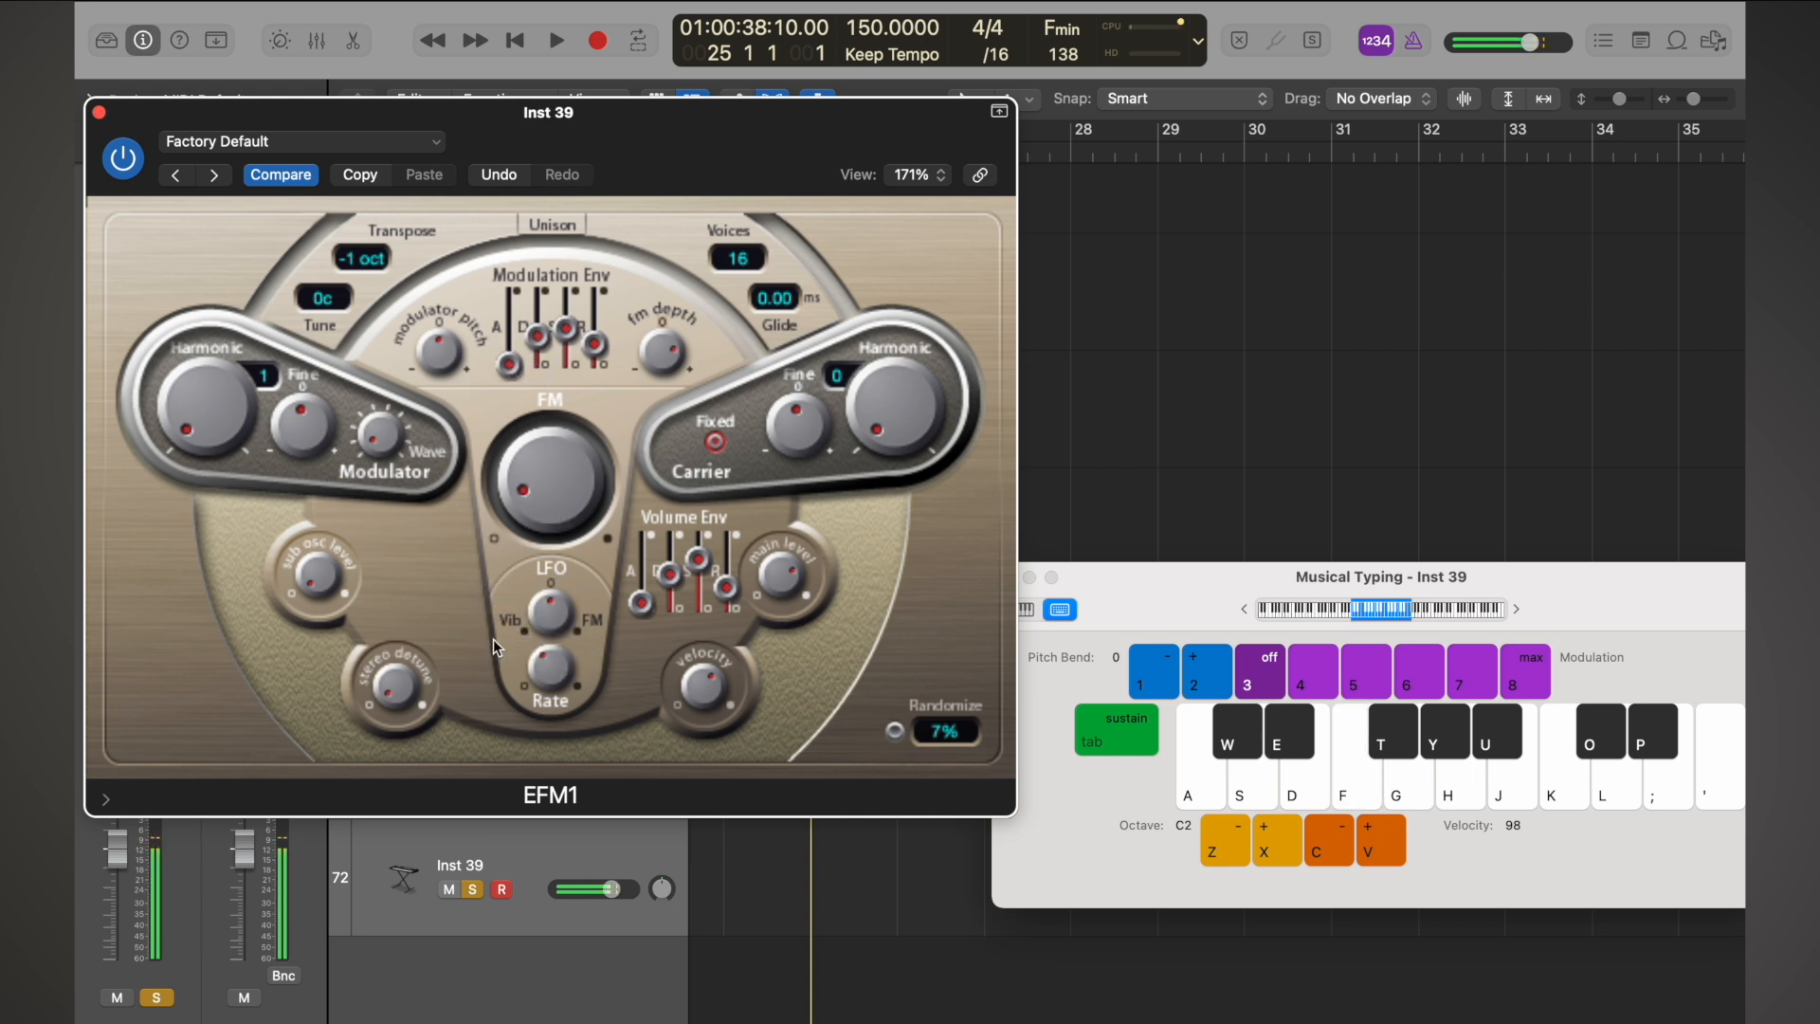
key("f")
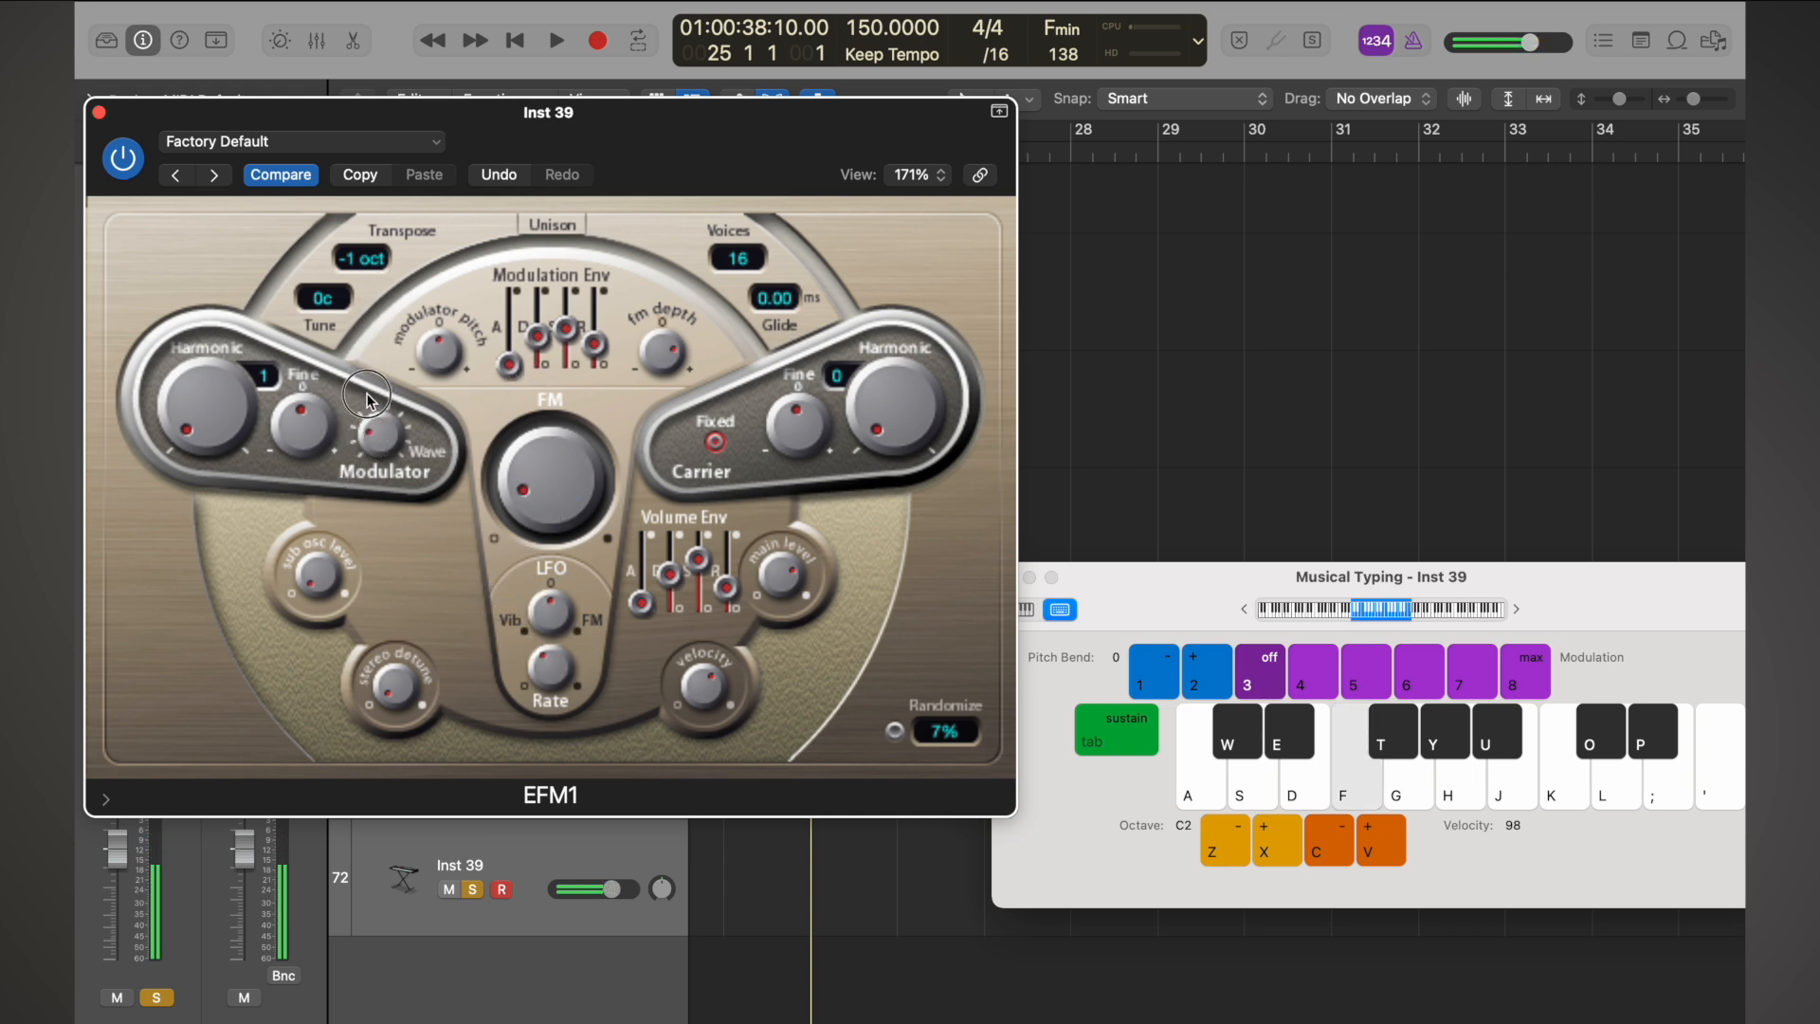
- Turn up the modulator's Wave setting to a brighter waveform while repeatedly playing F
key("f")
key("f")
key("f")
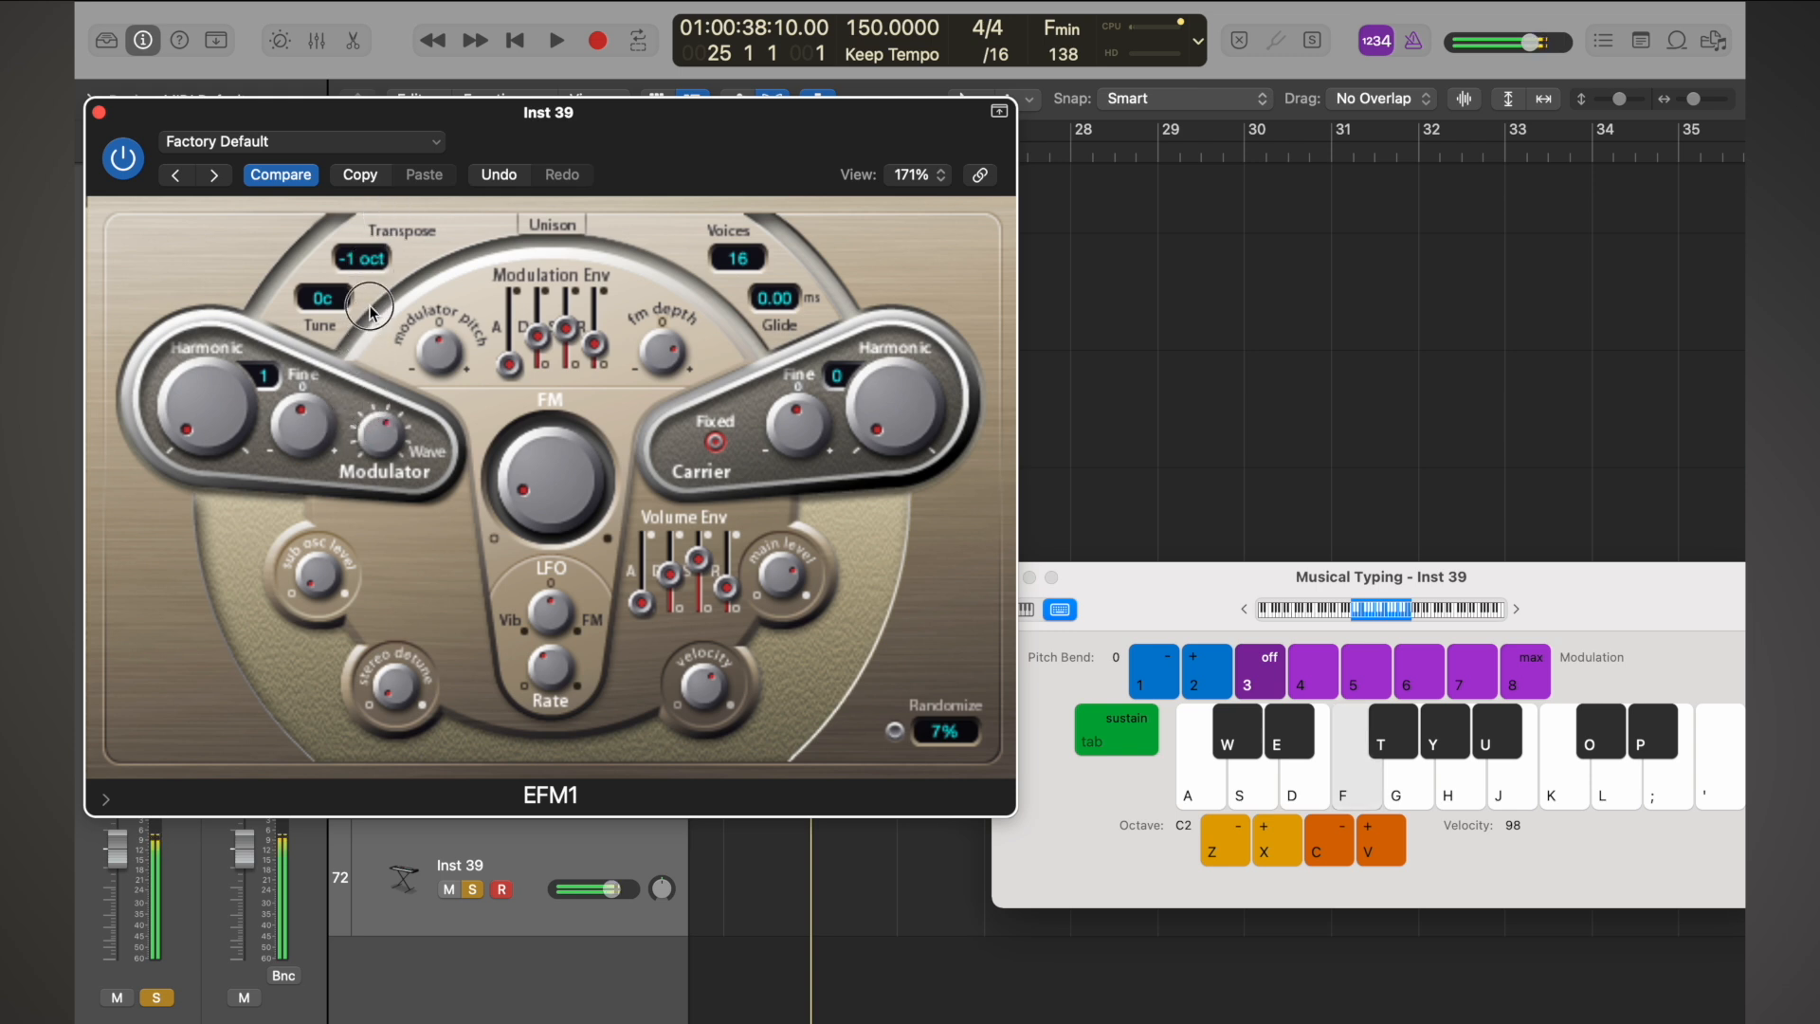
key("f")
key("f")
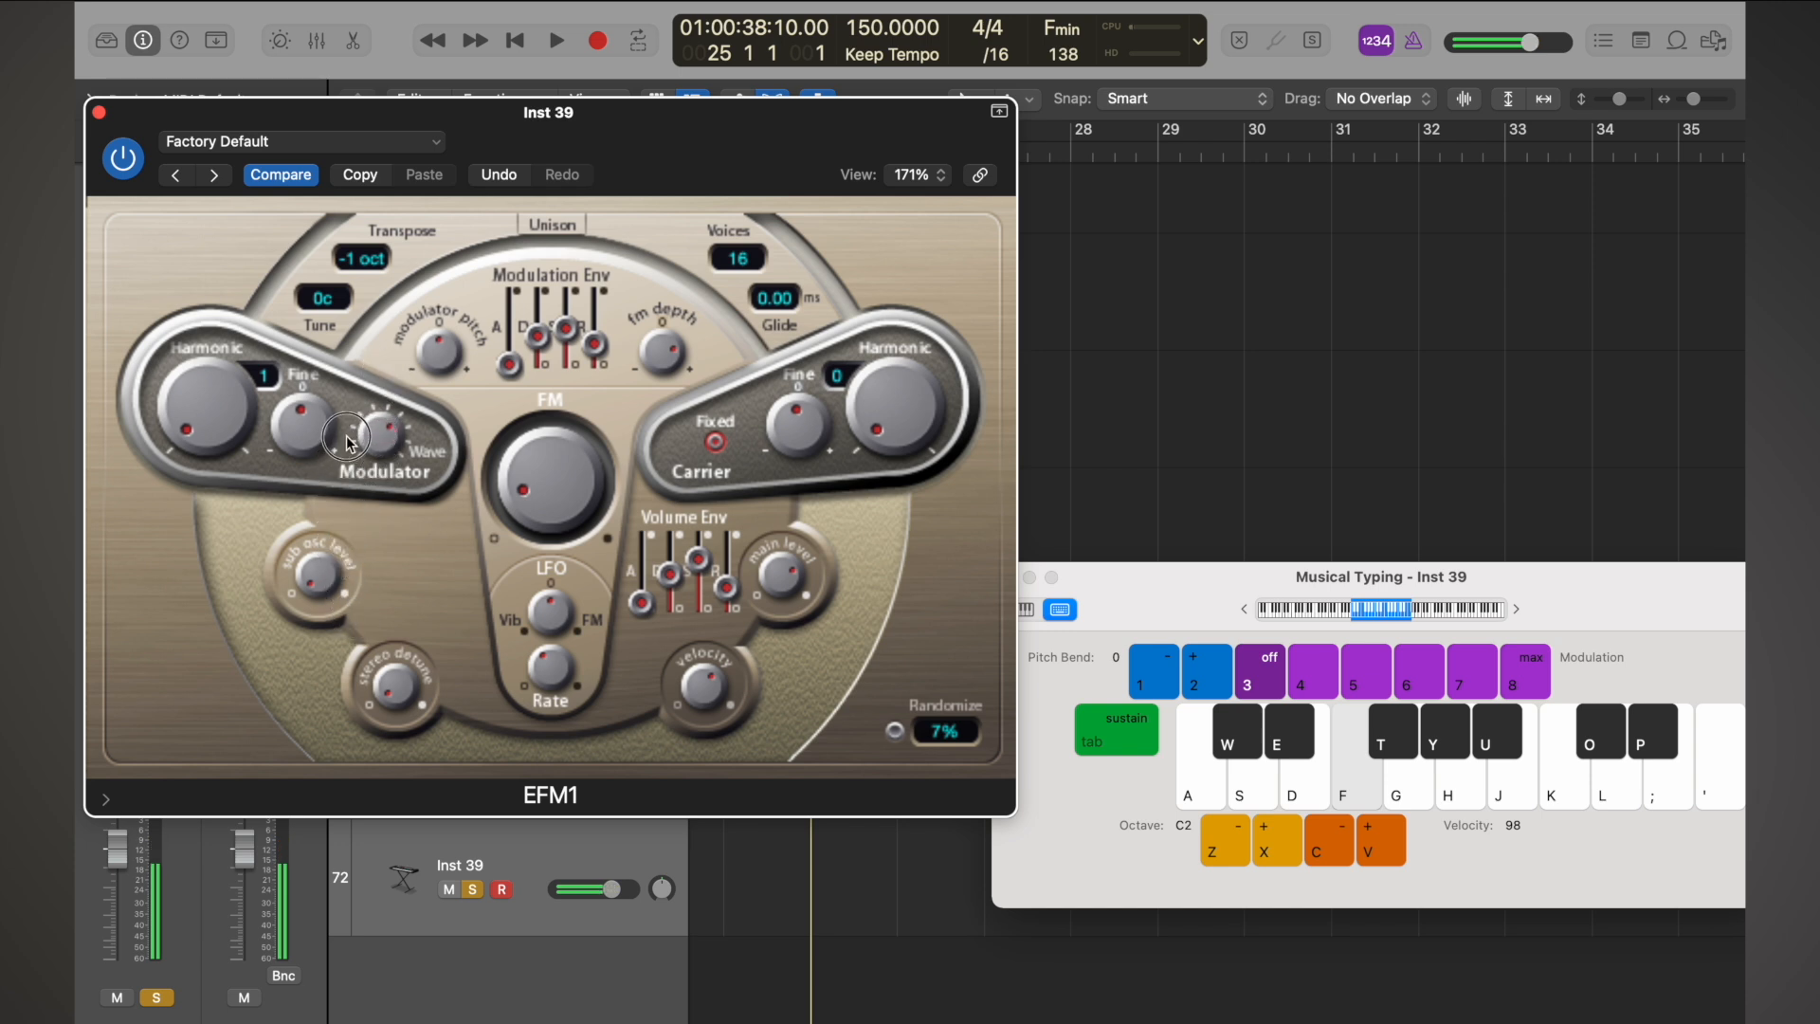
- Lower the Musical Typing octave to C1 and raise the EFM1 FM amount well past the middle while playing F
key("f")
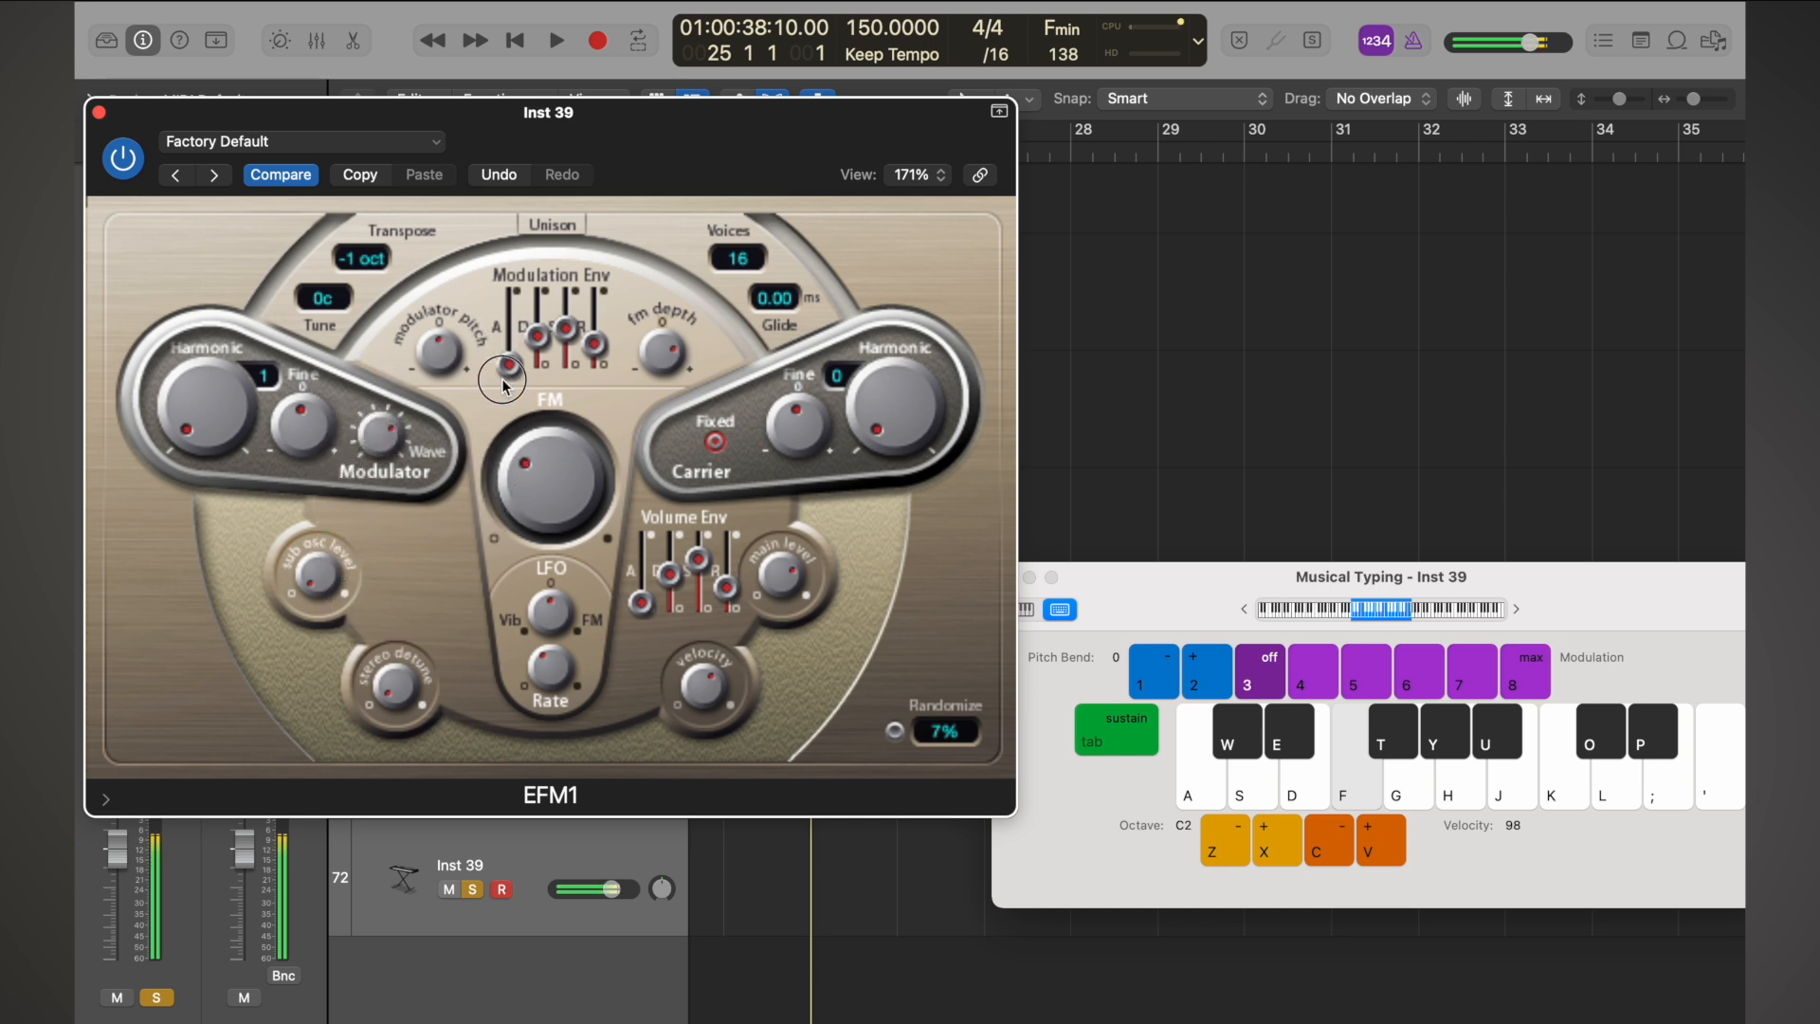
key("z")
left_click_drag(526, 472, 546, 303)
key("f")
key("f")
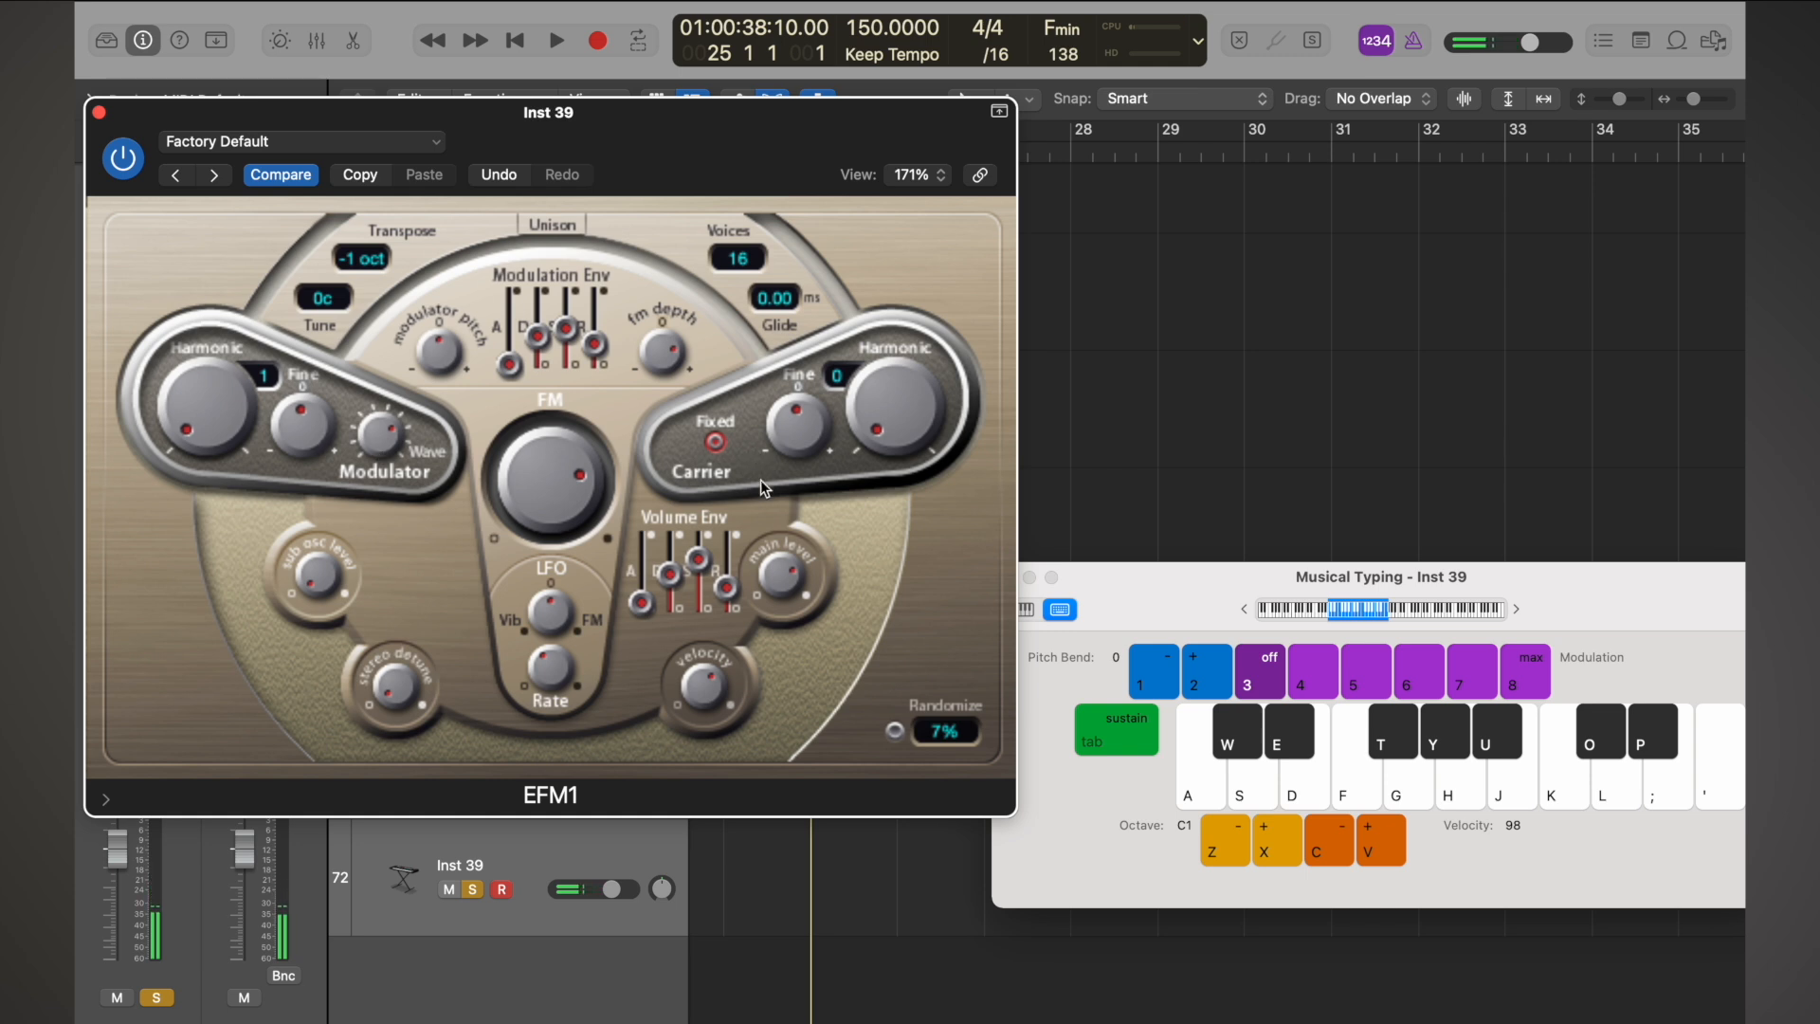
- Test the carrier Harmonic at 27 and return it to 0, and slightly lengthen the volume envelope's attack
key("f")
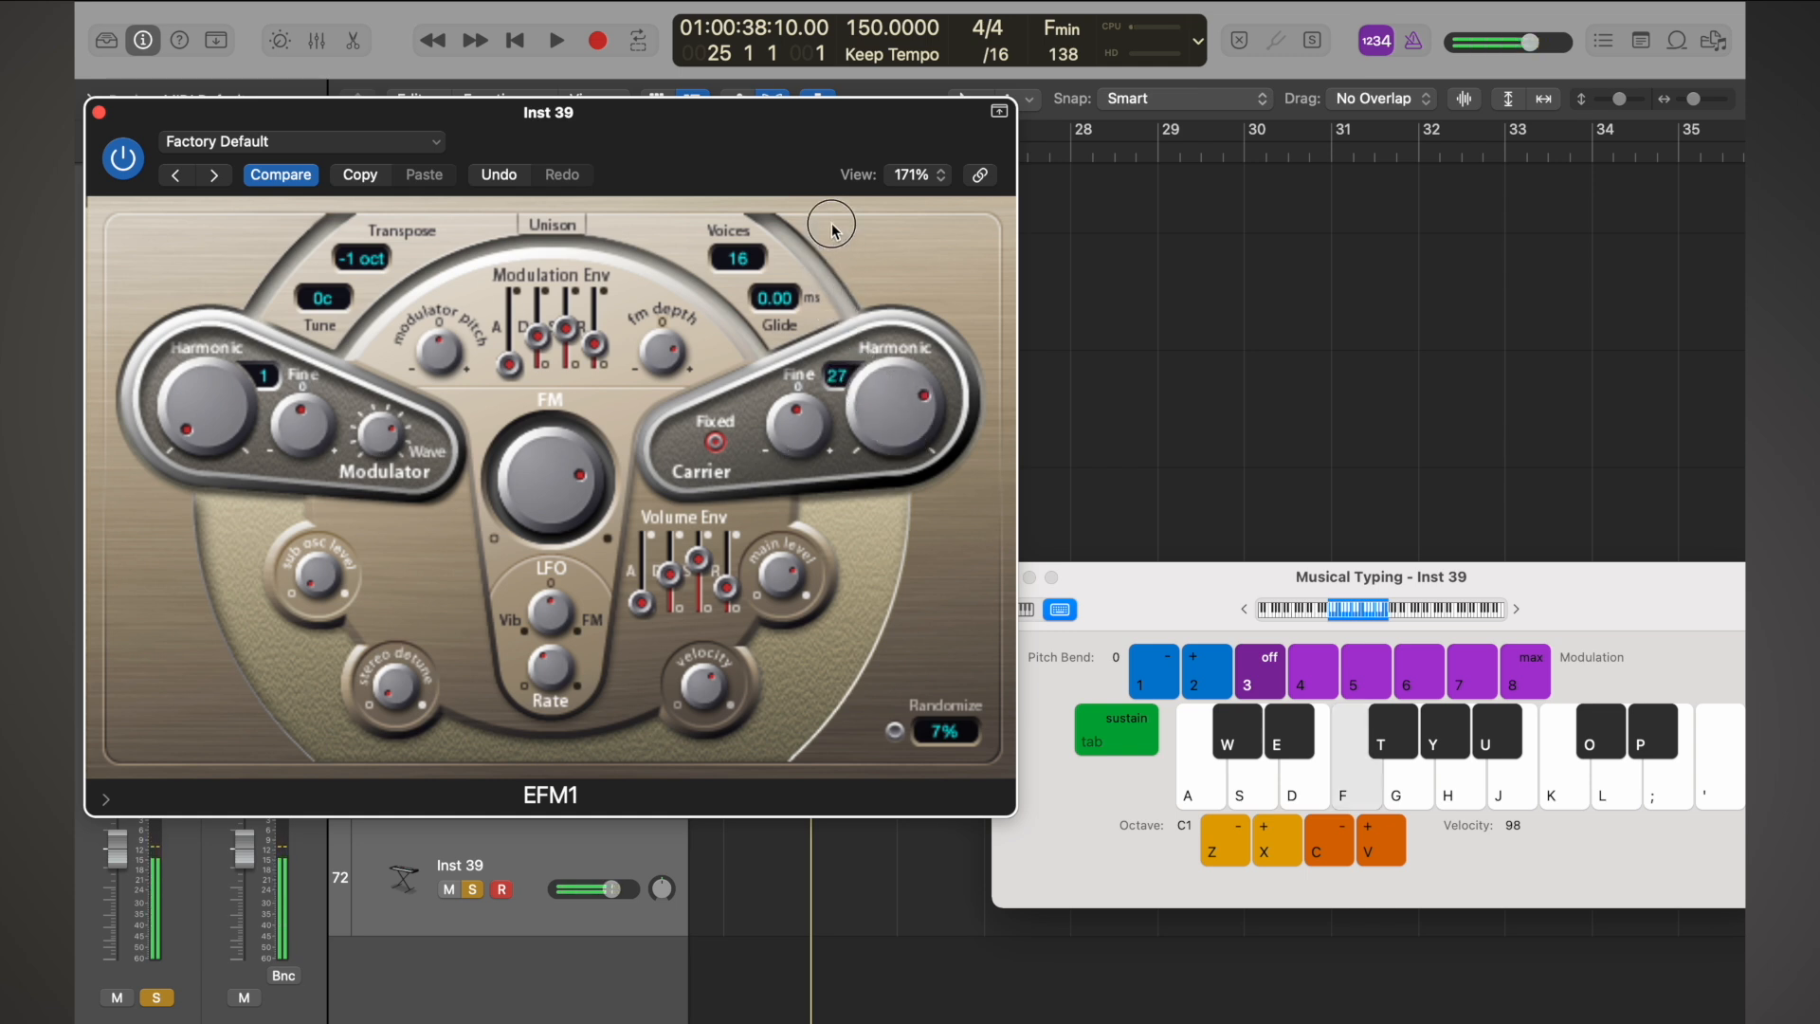
key("f")
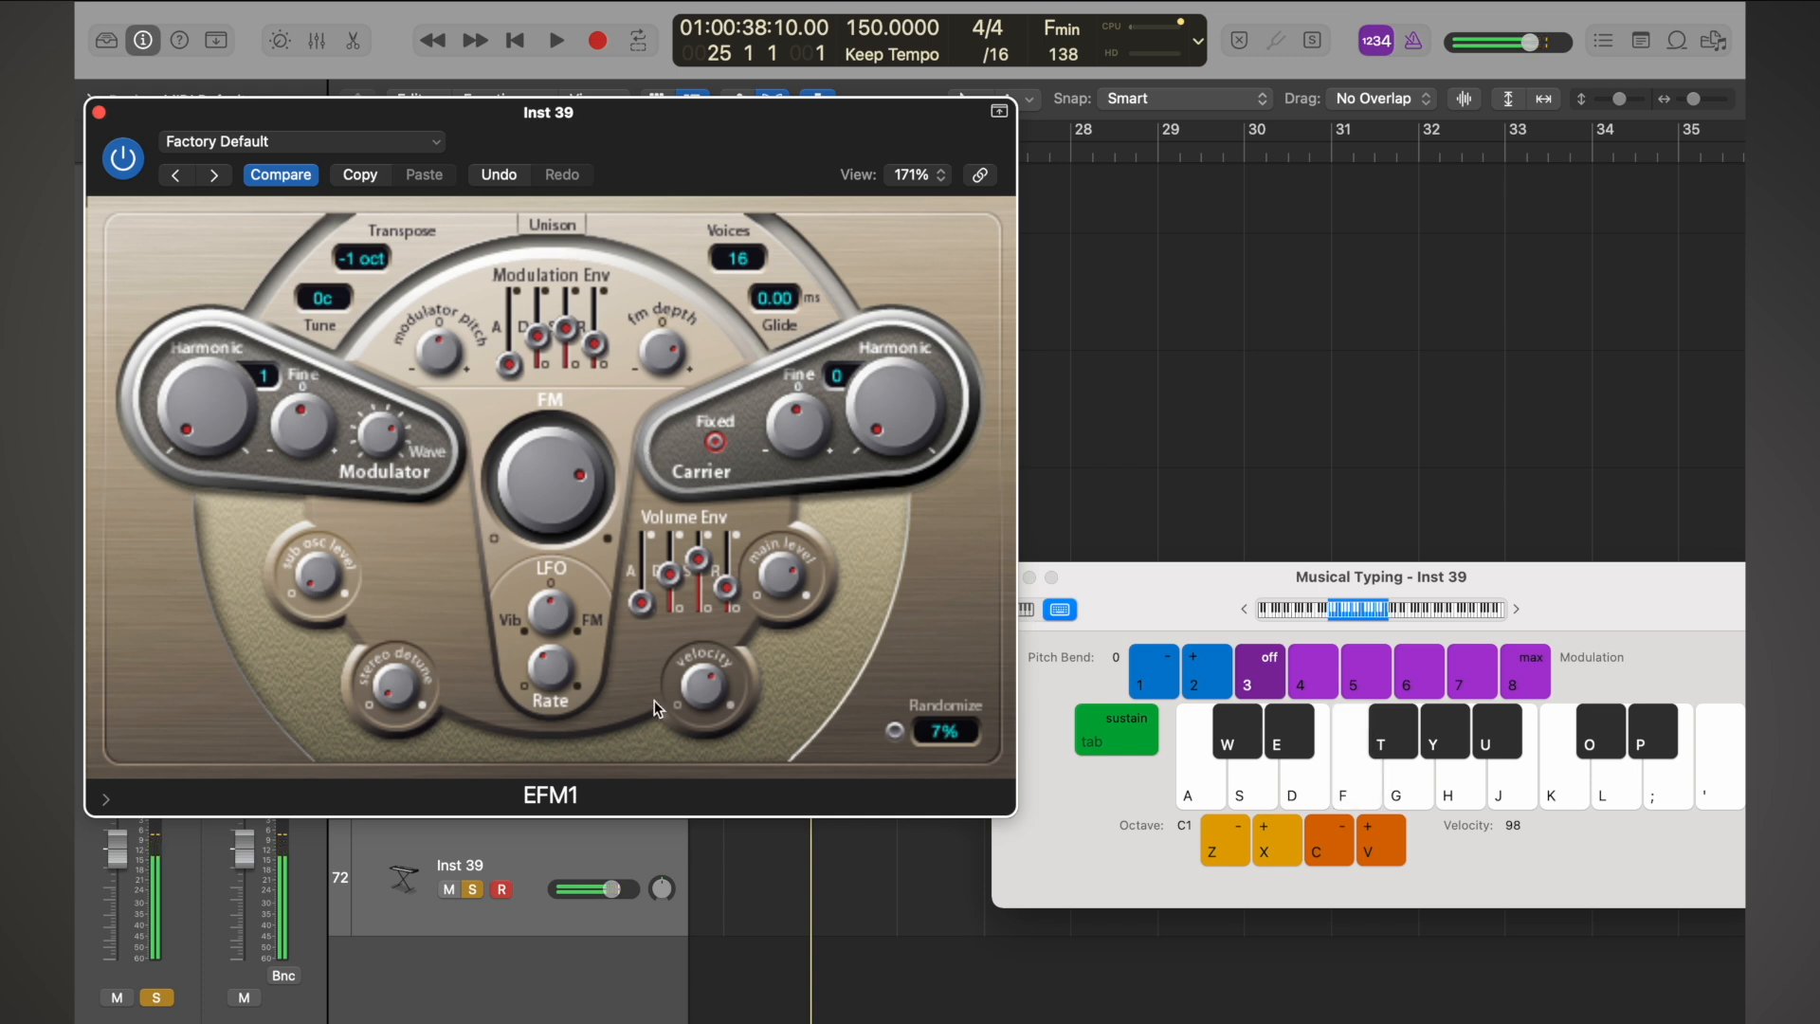
mouse_move(644, 612)
left_mouse_down()
mouse_move(646, 593)
mouse_move(649, 612)
left_mouse_up()
key("f")
key("f")
- Lower the volume of the new synth track and play F to check its level
left_click_drag(117, 851, 117, 908)
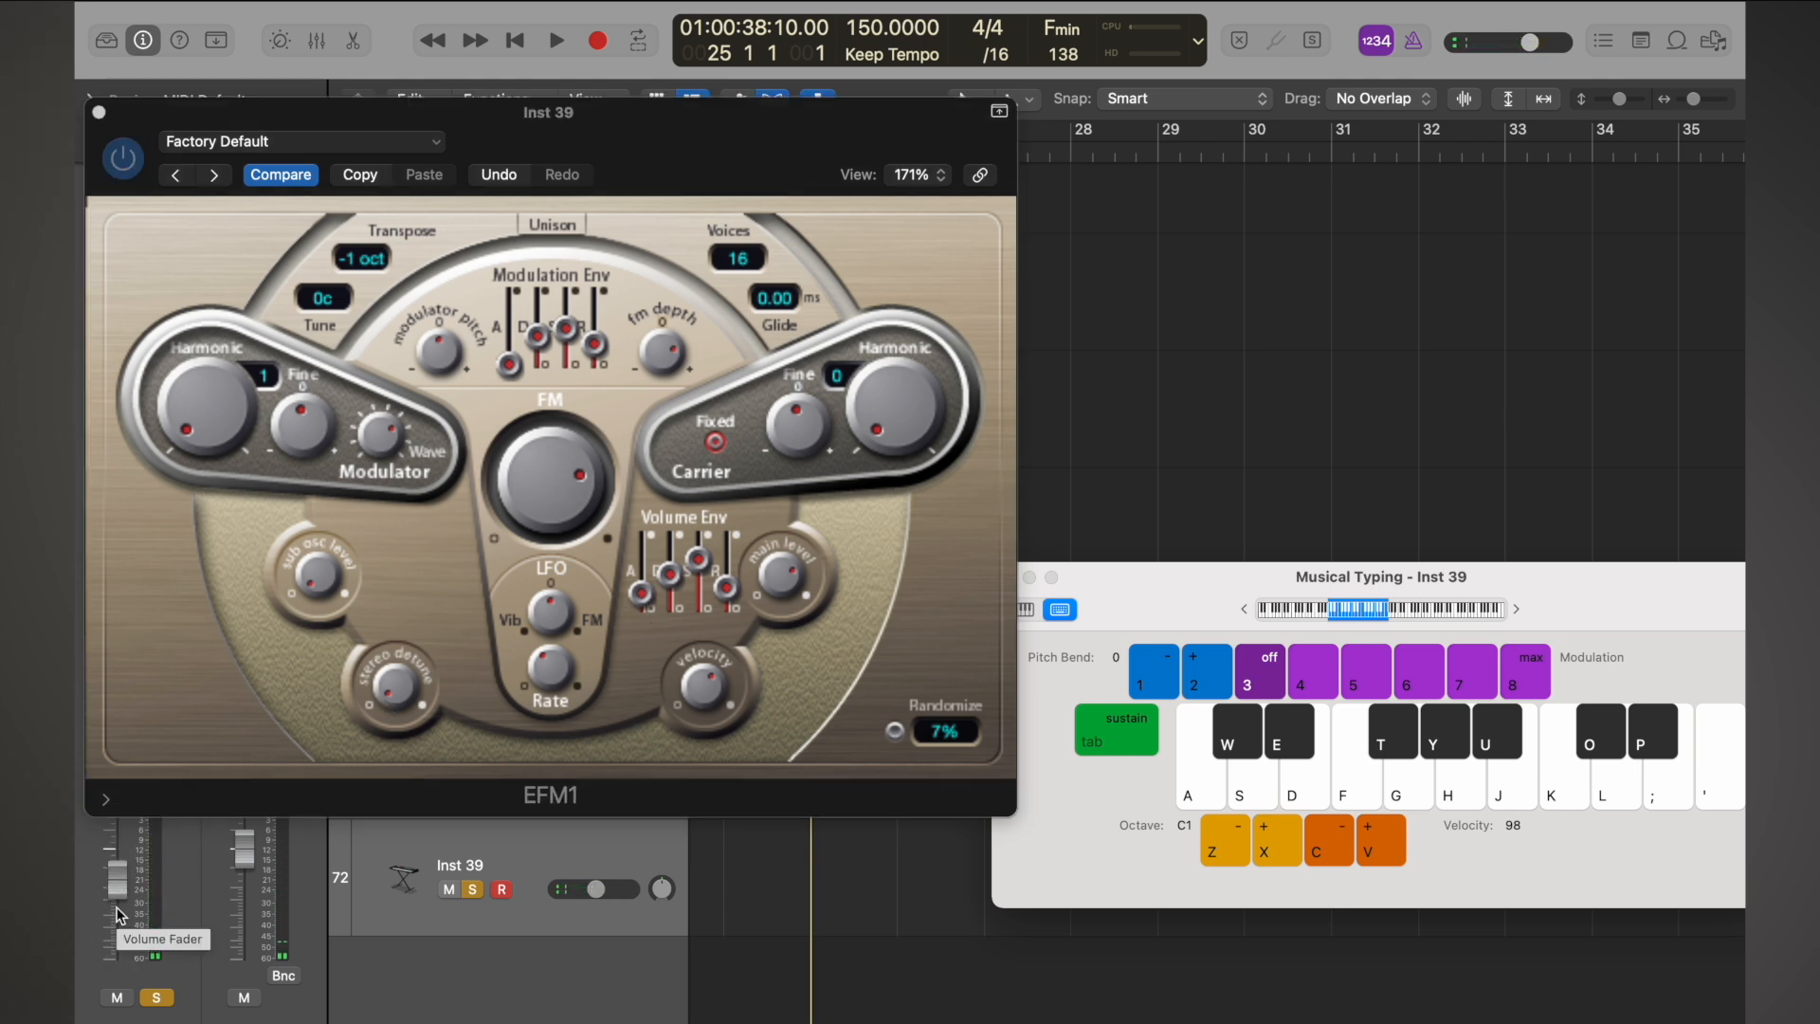
key("f")
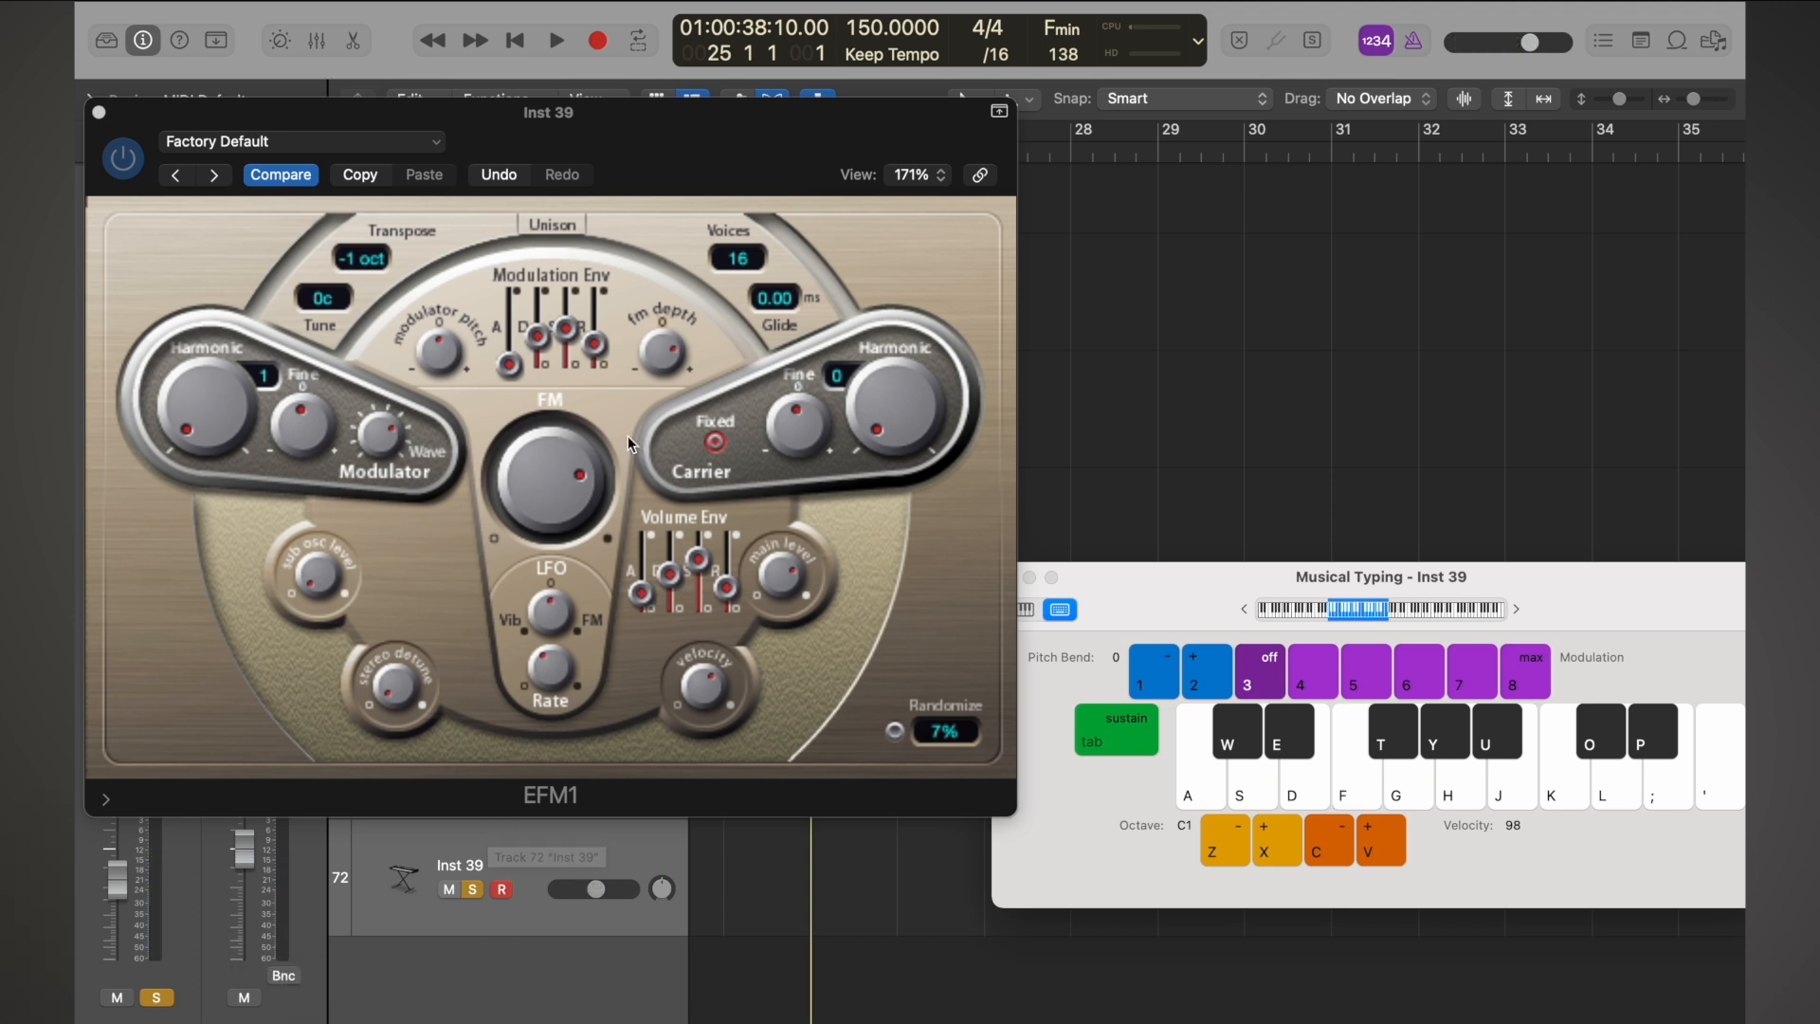
key("f")
- Try different fm depth and FM amount settings while repeatedly playing F
left_click_drag(654, 352, 557, 450)
left_click_drag(654, 369, 669, 213)
key("f")
key("f")
key("f")
key("f")
key("f")
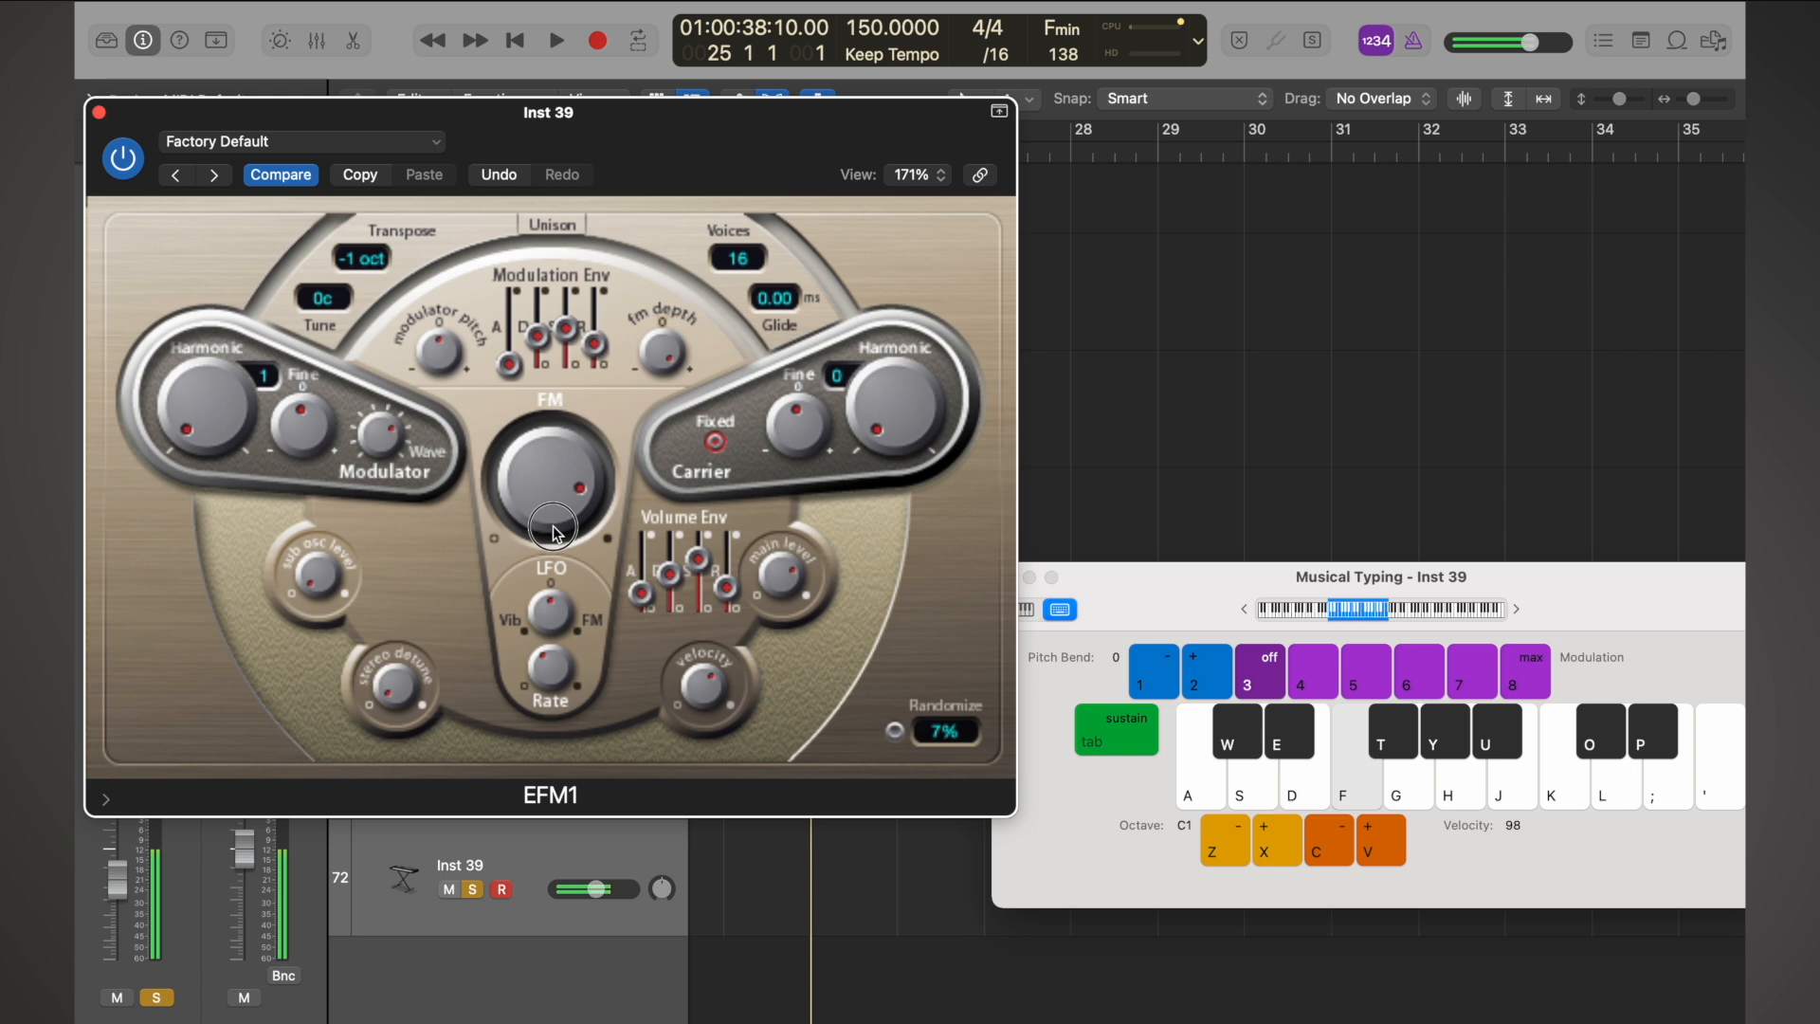
- Try the FM amount near its maximum with different modulator Wave settings while playing F
left_click_drag(553, 529, 524, 417)
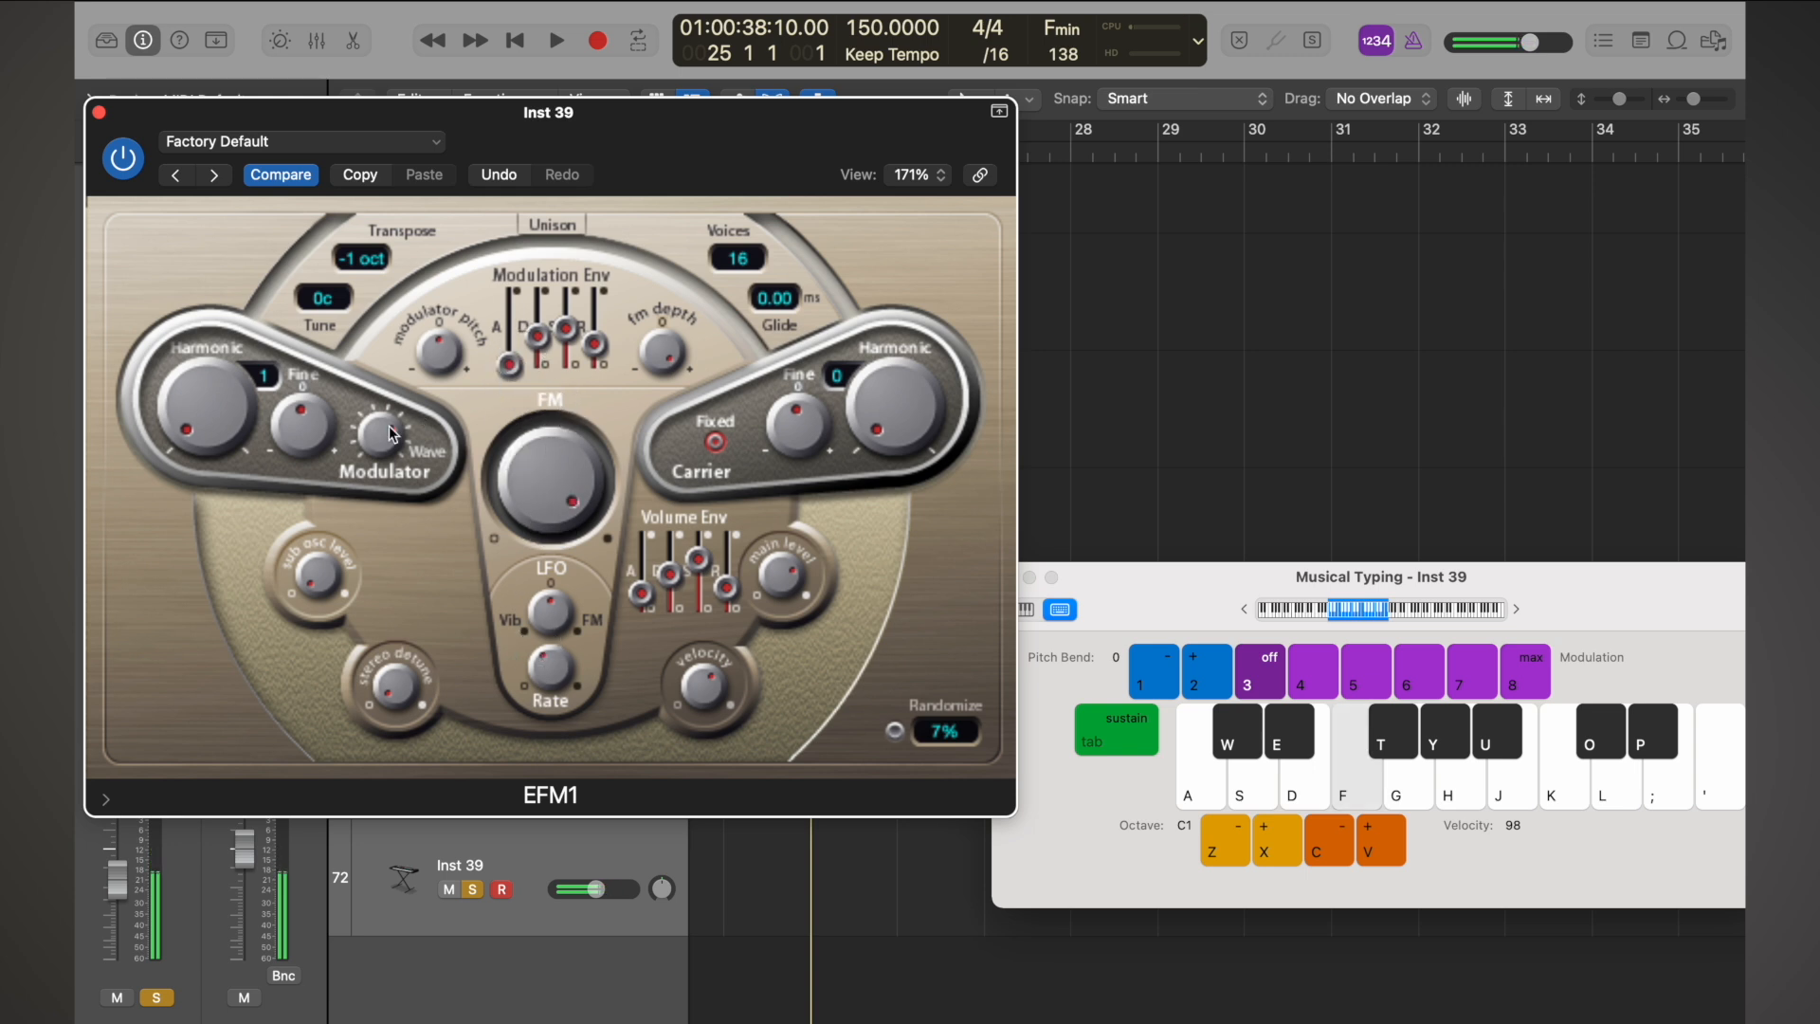
left_click_drag(392, 435, 389, 379)
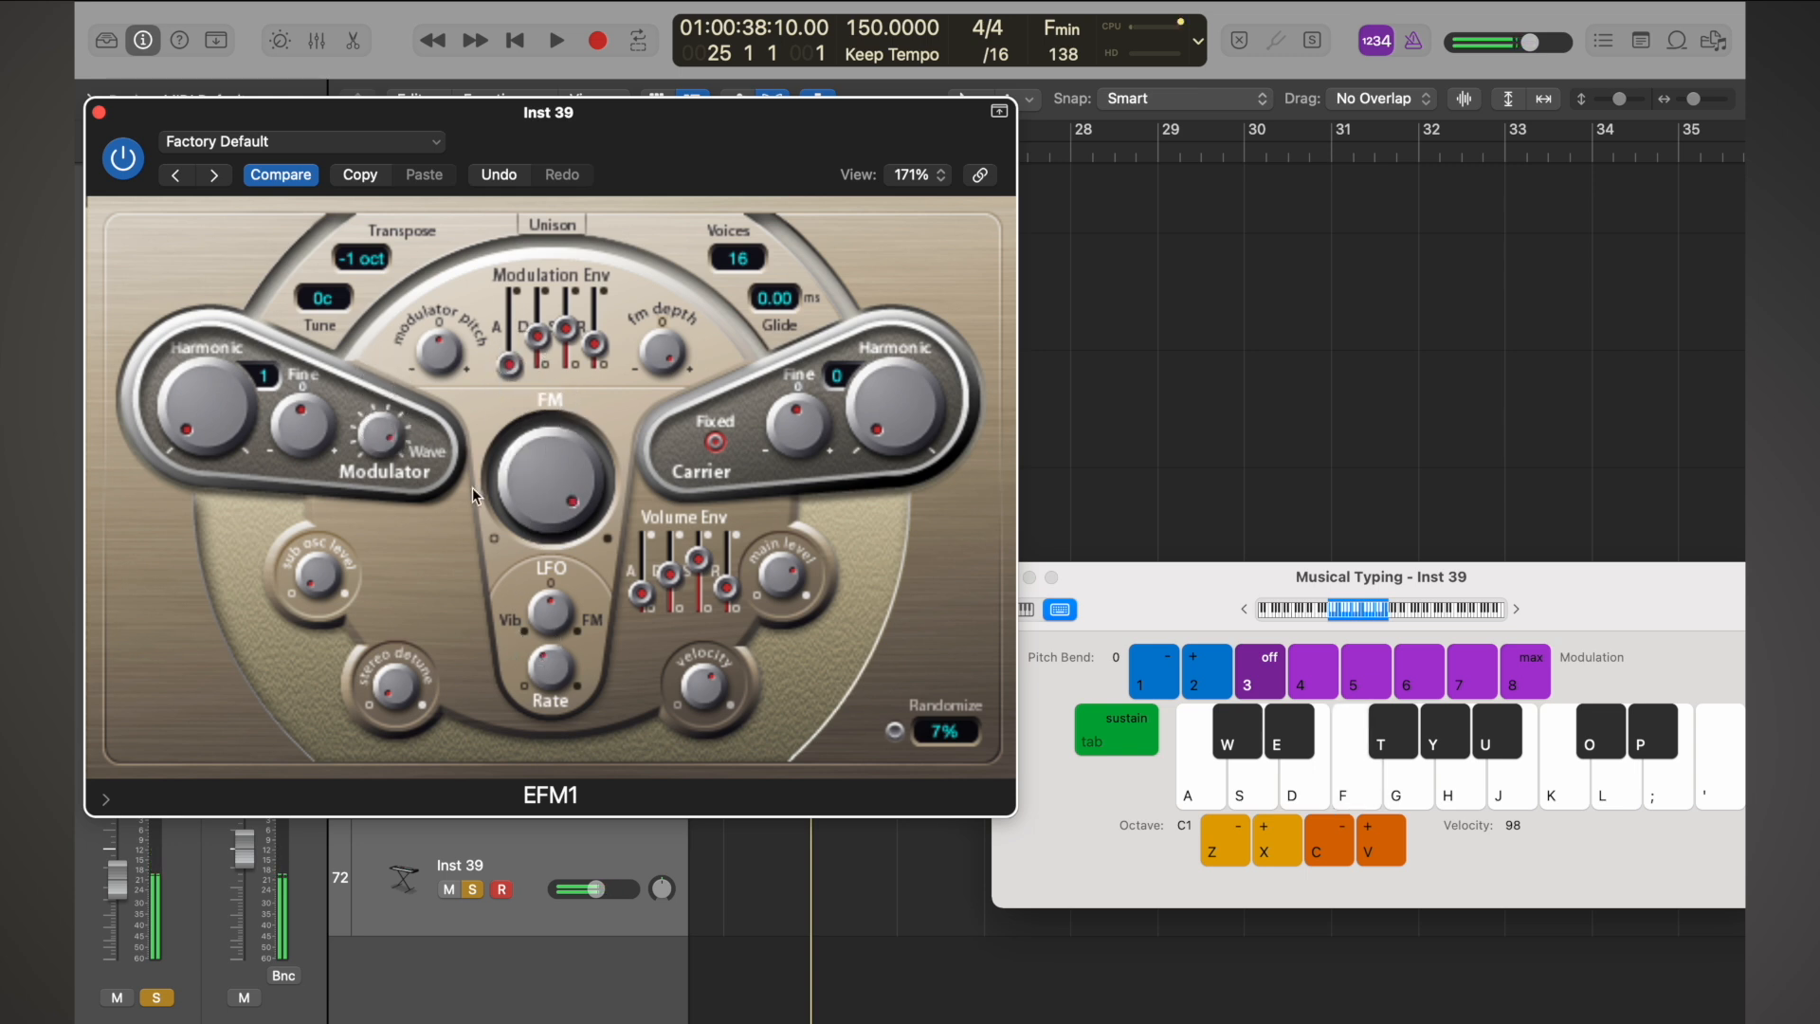
key("f")
key("f")
- Reduce the EFM1 FM amount to about the middle of its range while playing F
left_click_drag(532, 496, 542, 583)
key("f")
key("f")
key("f")
key("f")
- Try detuning the modulator with its Fine control while playing F
mouse_move(303, 439)
left_mouse_down()
mouse_move(284, 264)
mouse_move(298, 512)
mouse_move(262, 291)
mouse_move(275, 508)
mouse_move(284, 438)
left_mouse_up()
key("f")
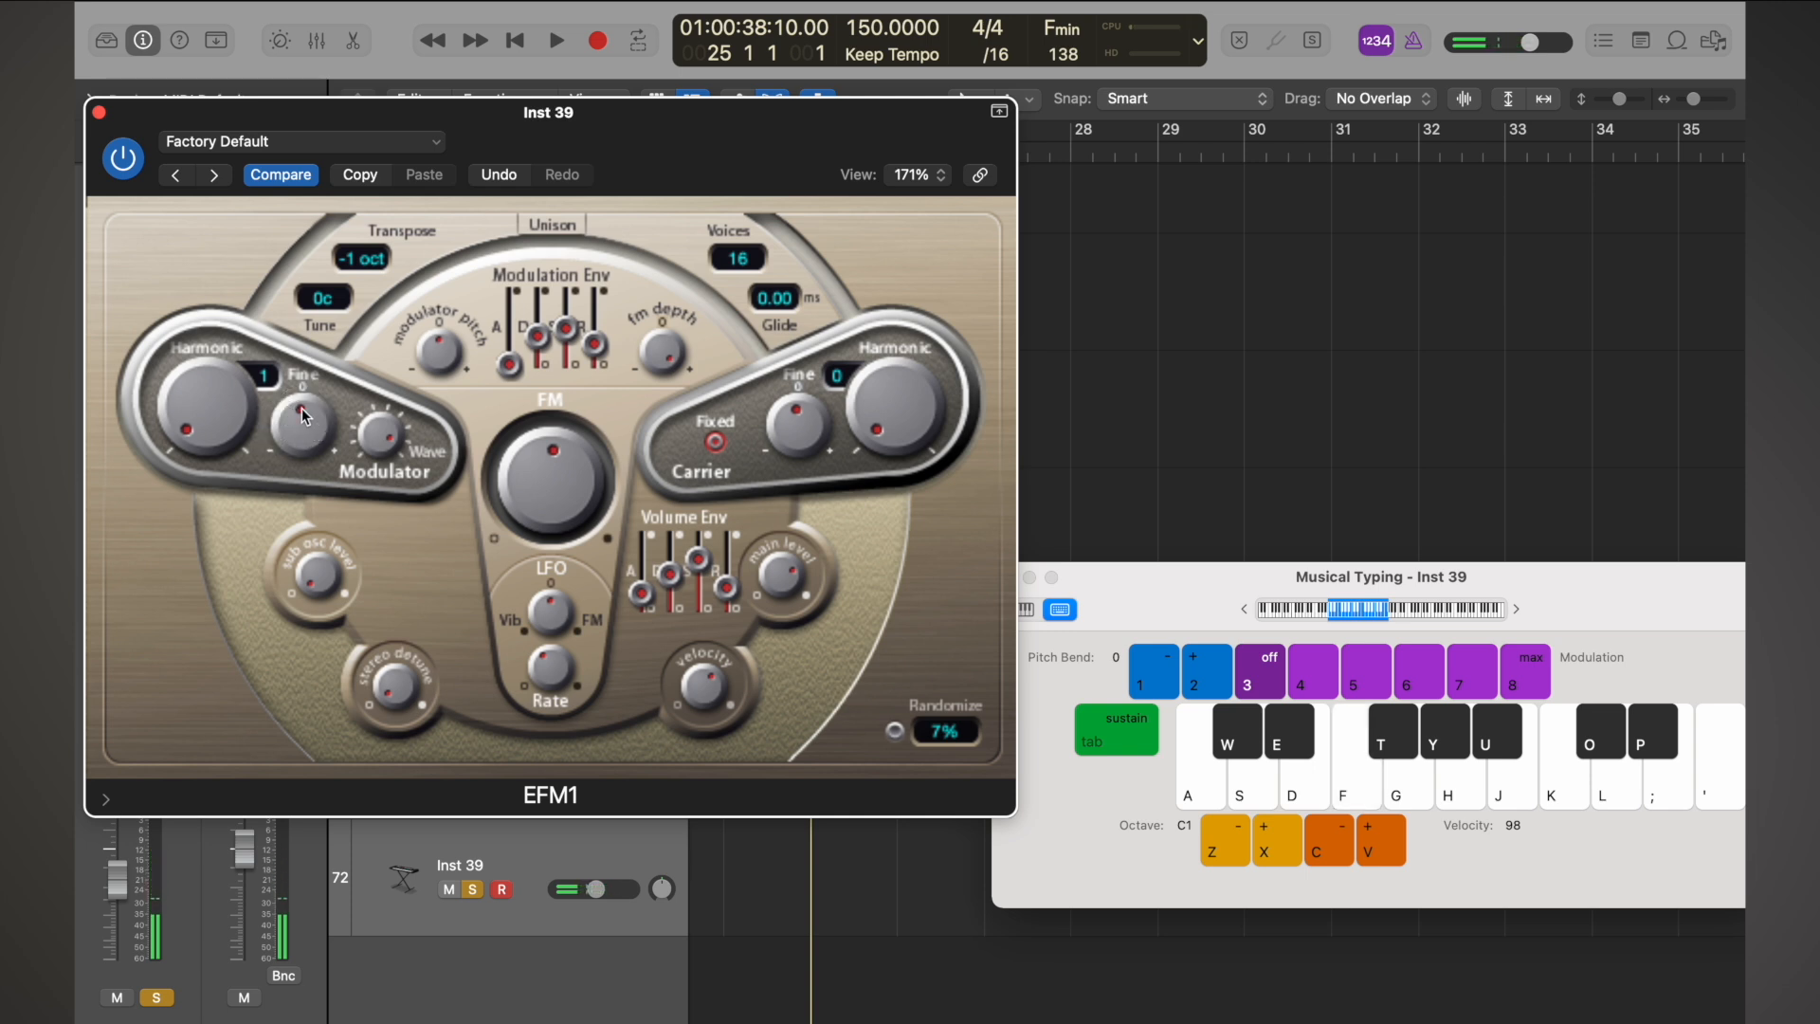
key("f")
key("f")
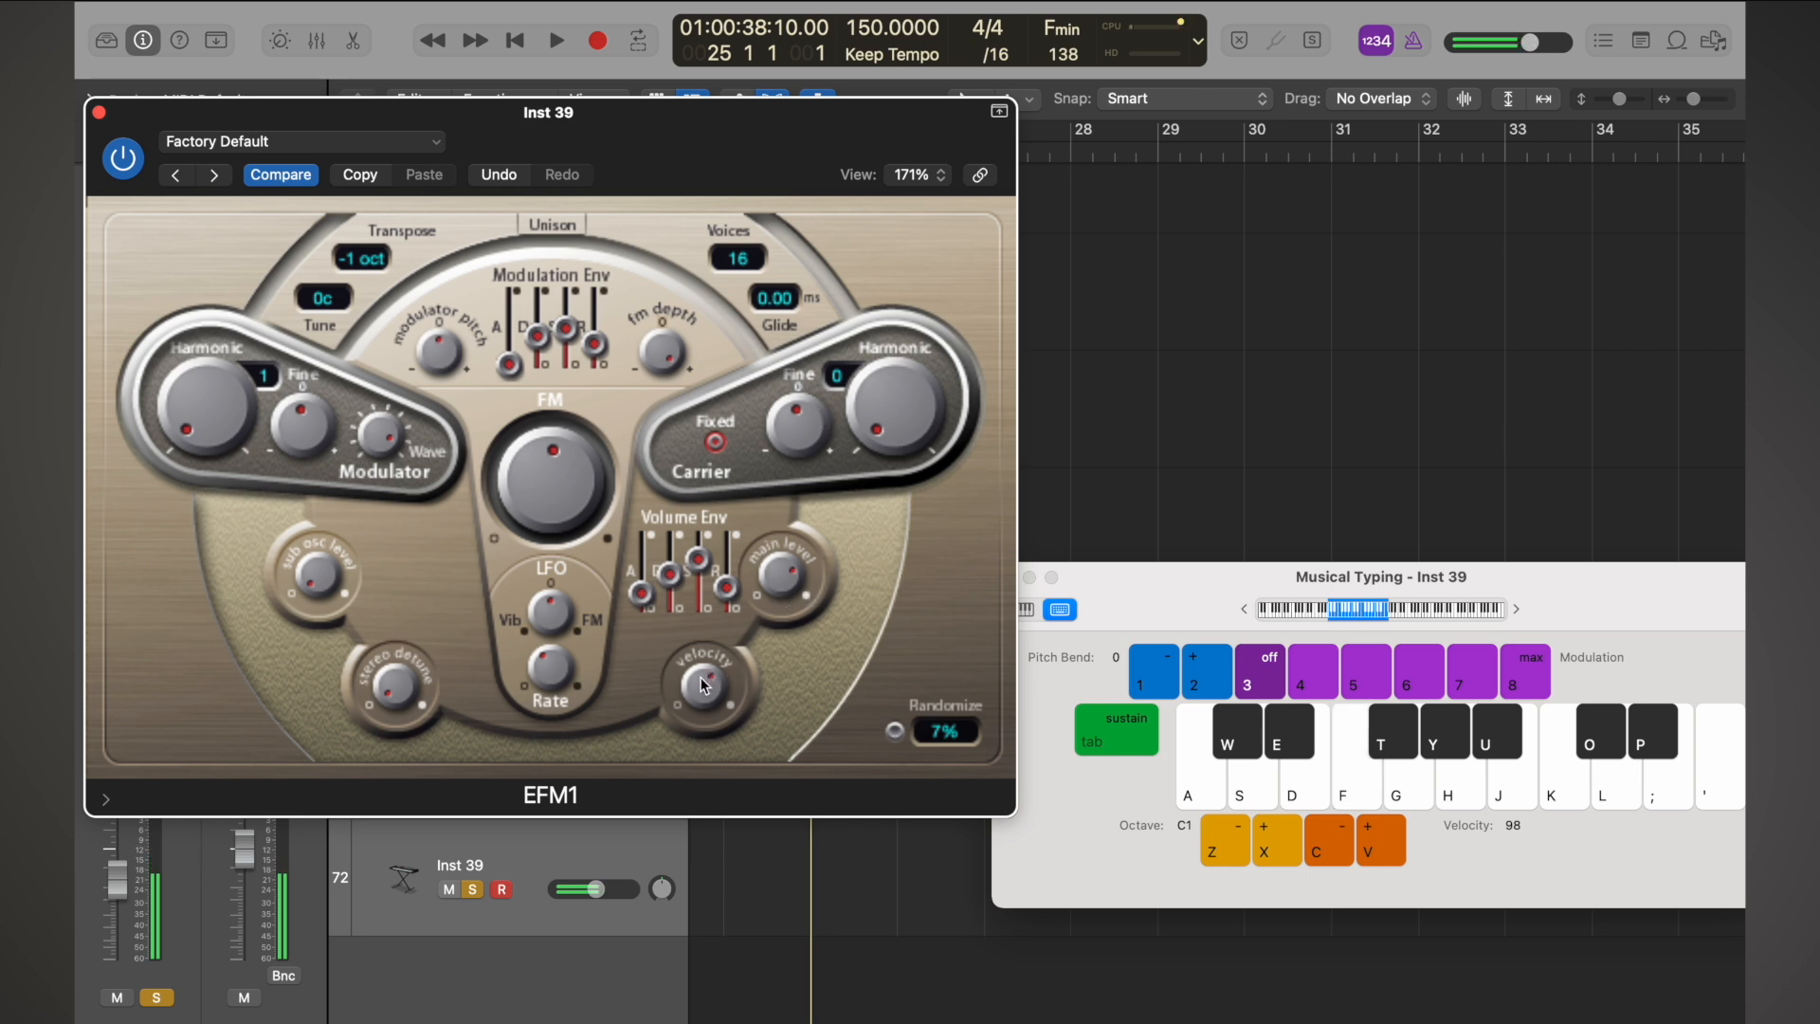
- Play F repeatedly to audition the current EFM1 sound
key("f")
left_click_drag(409, 705, 376, 491)
key("f")
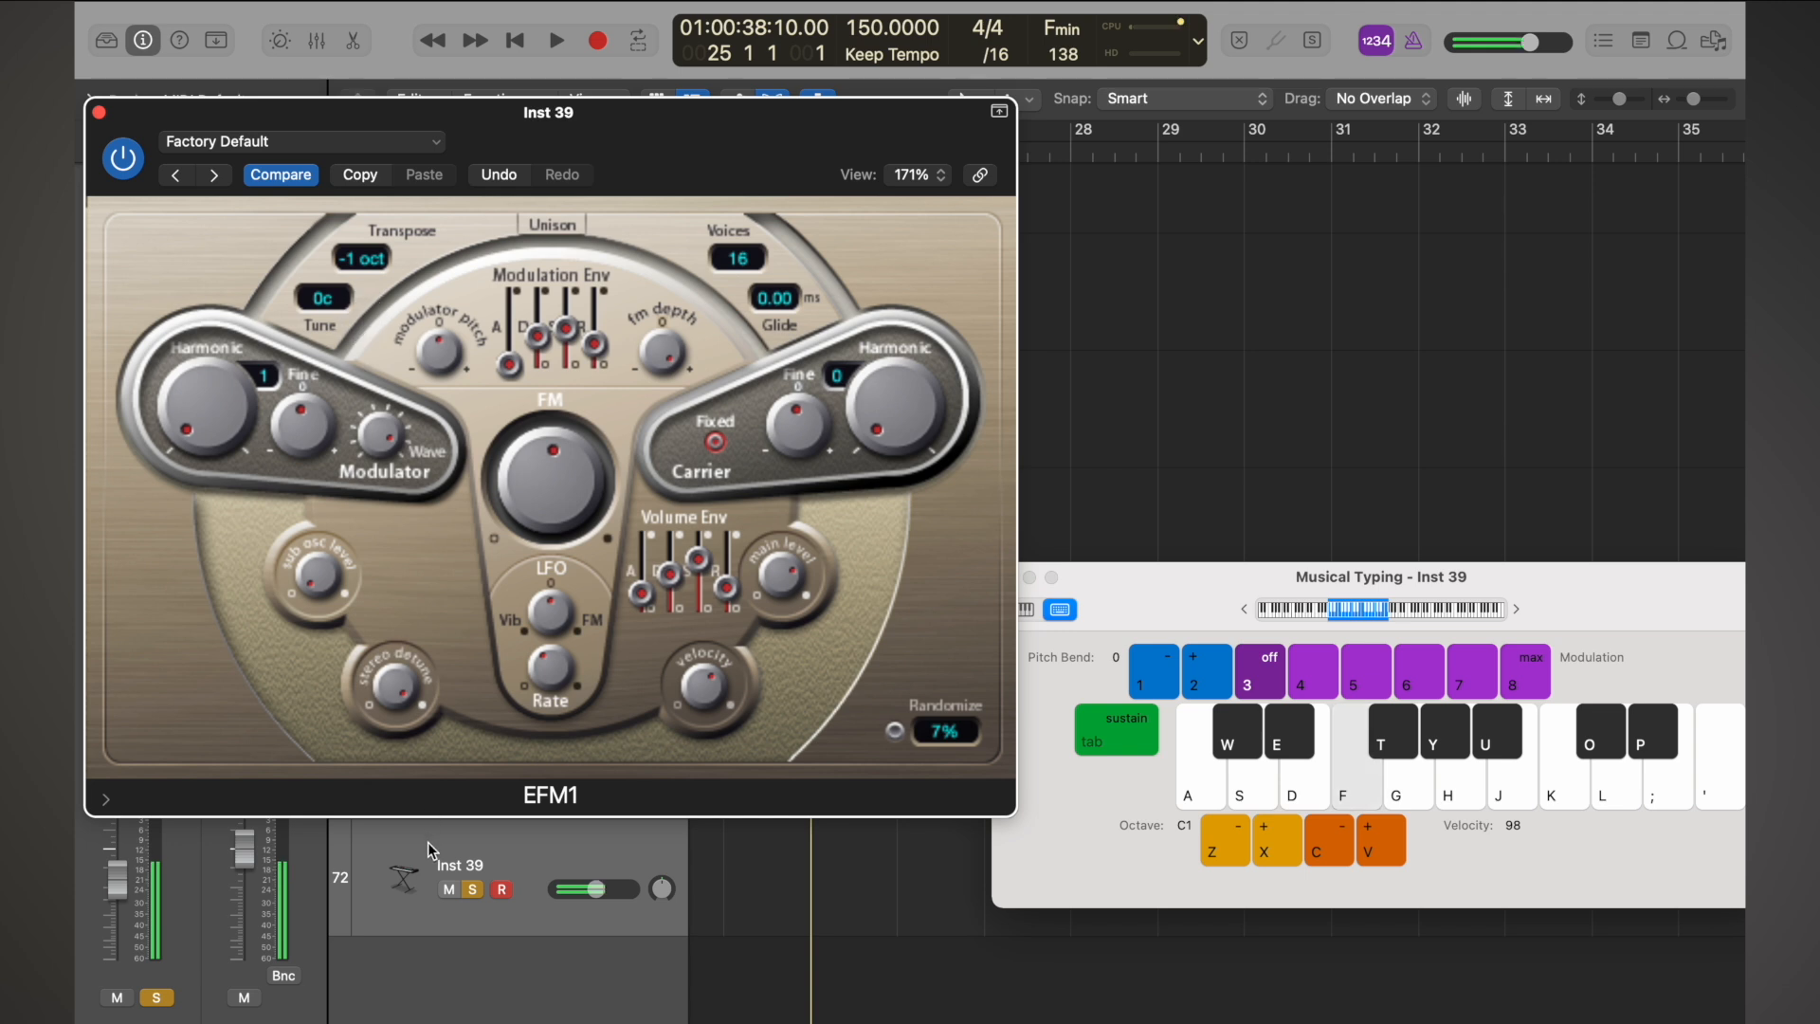
key("f")
left_click(422, 848)
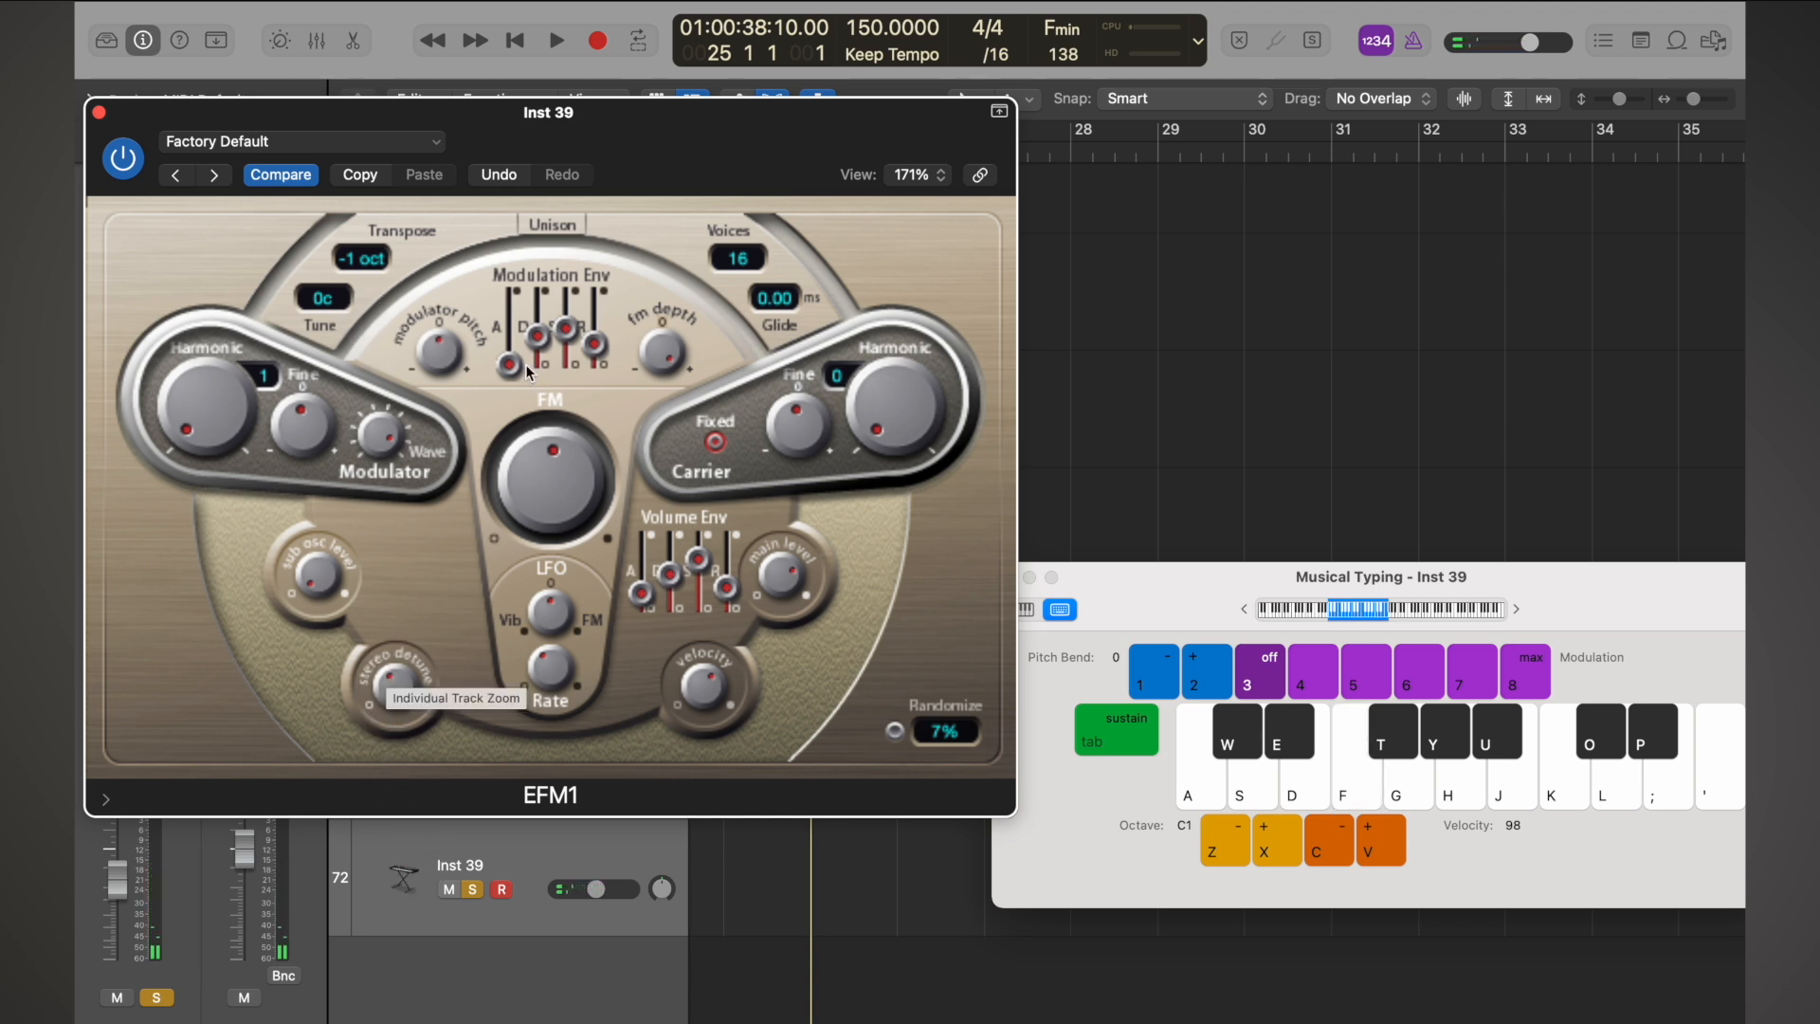
- Raise the EFM1 Modulation Env attack to about the middle of its range while playing F
key("f")
mouse_move(509, 364)
left_mouse_down()
mouse_move(497, 283)
mouse_move(498, 338)
left_mouse_up()
key("f")
key("f")
key("f")
key("f")
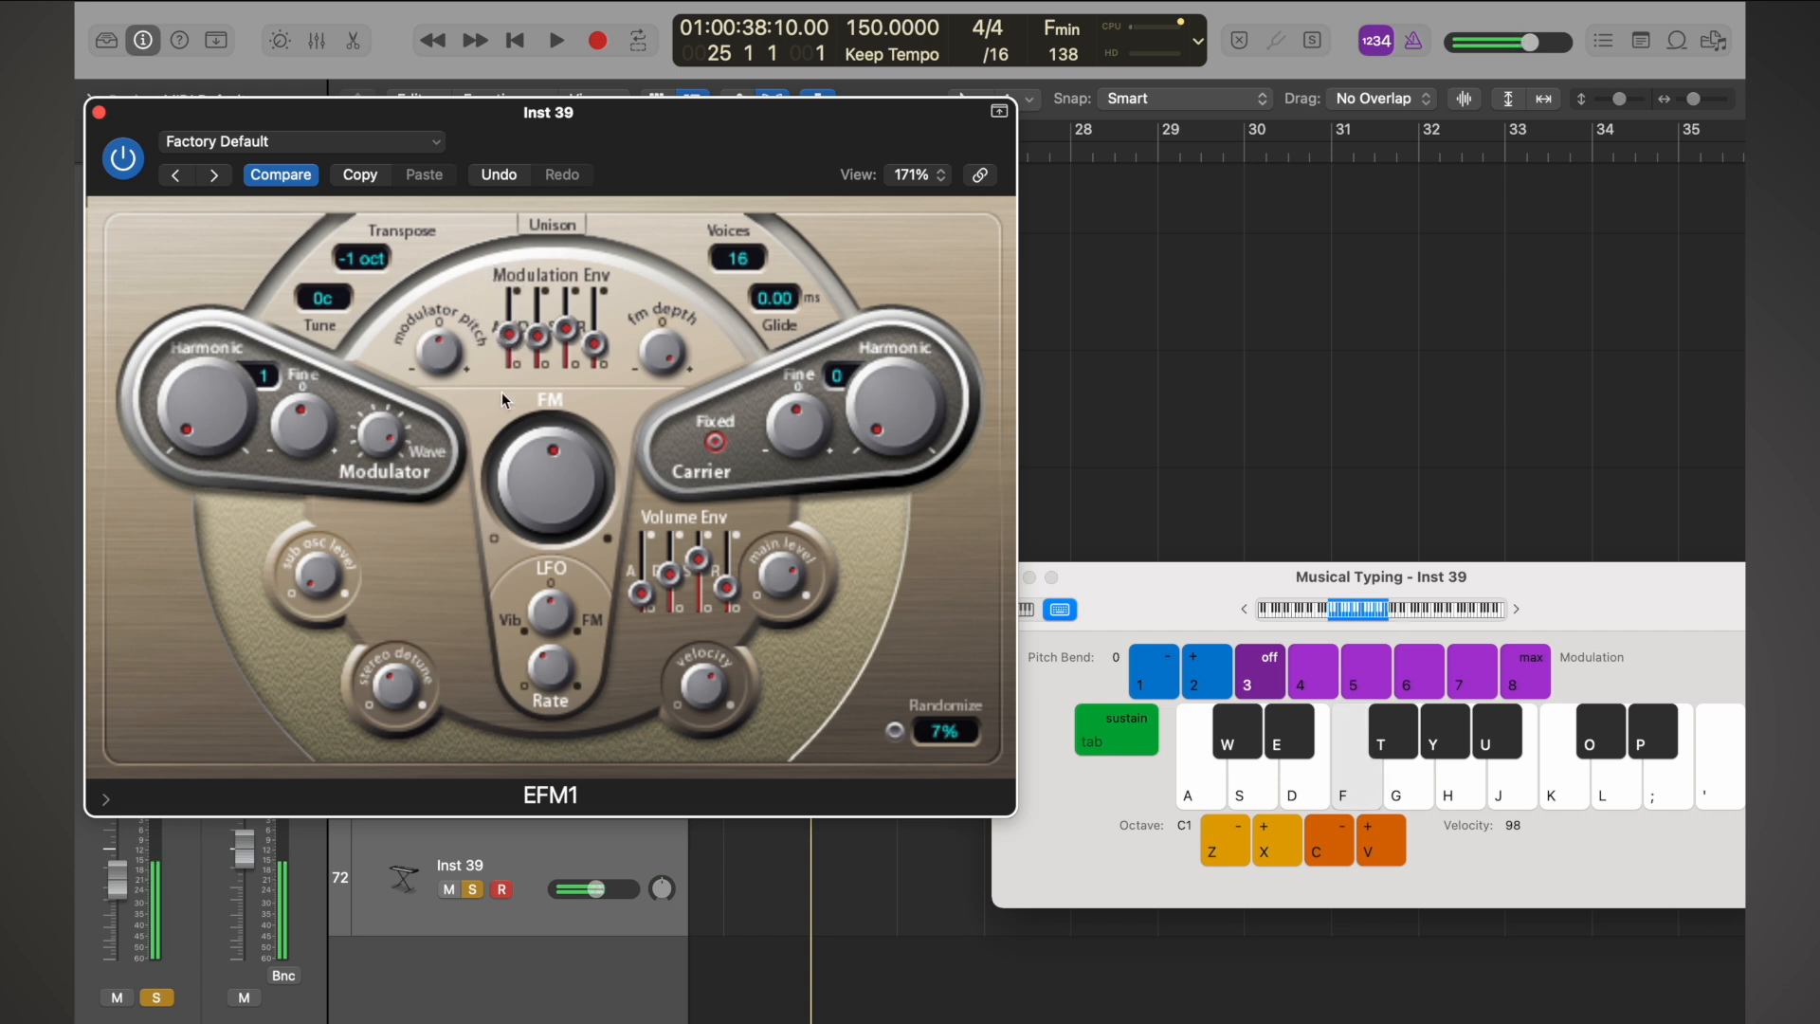
key("f")
- Raise the Musical Typing octave to C2 and shorten the Modulation Env attack slightly while playing F
key("x")
key("f")
key("f")
key("f")
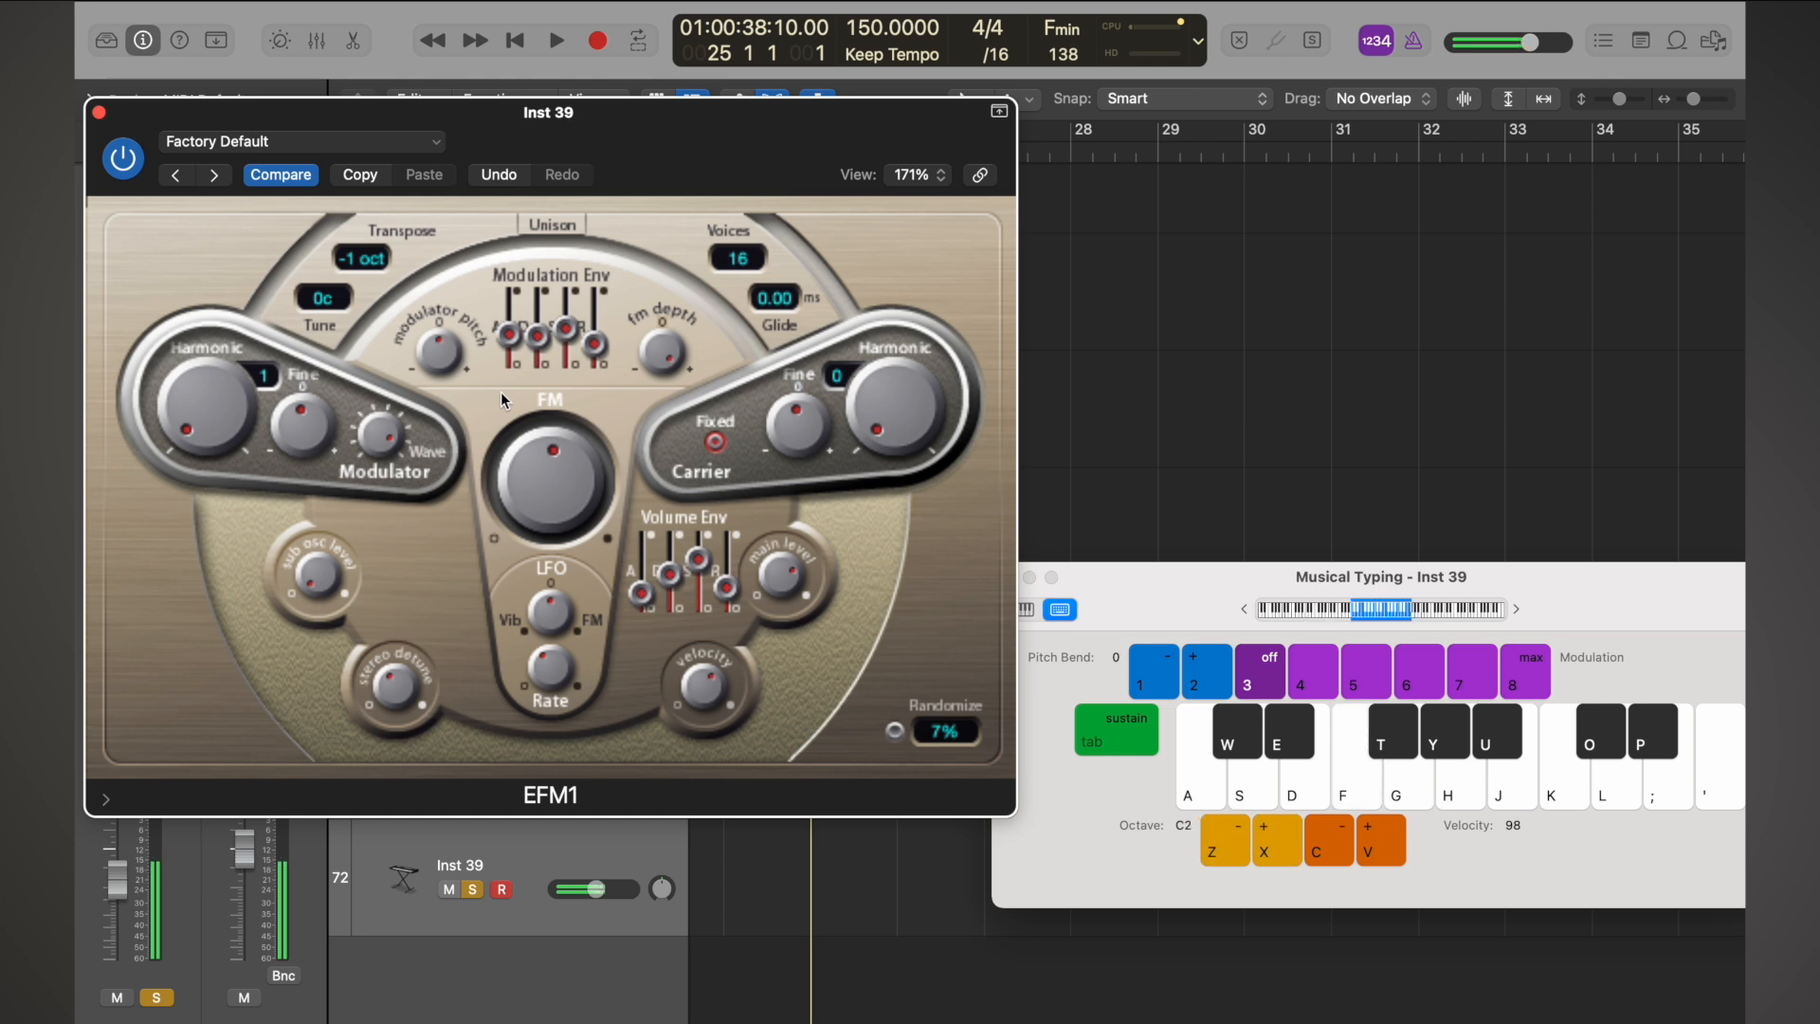
key("f")
left_click_drag(510, 337, 513, 348)
key("f")
key("f")
key("f")
key("f")
- Raise the EFM1 FM amount to roughly three quarters of its range while playing F
left_click_drag(528, 471, 508, 383)
key("f")
key("f")
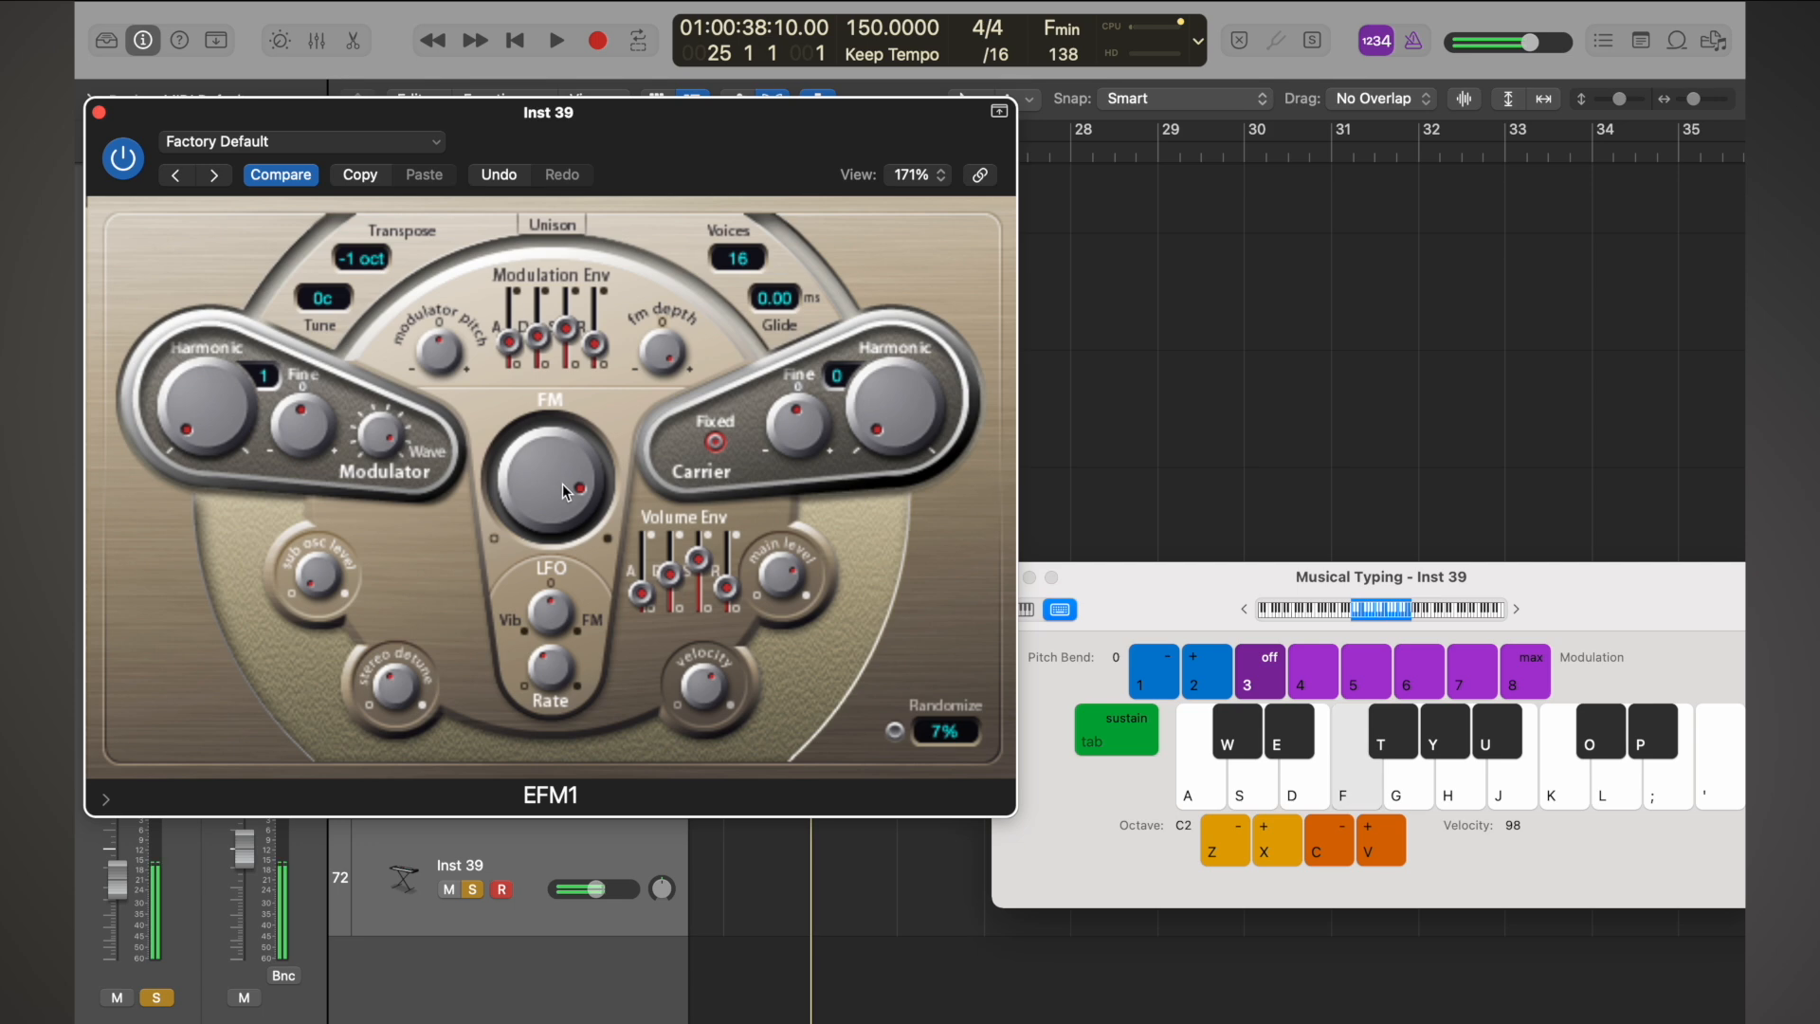
left_click_drag(559, 482, 561, 512)
key("f")
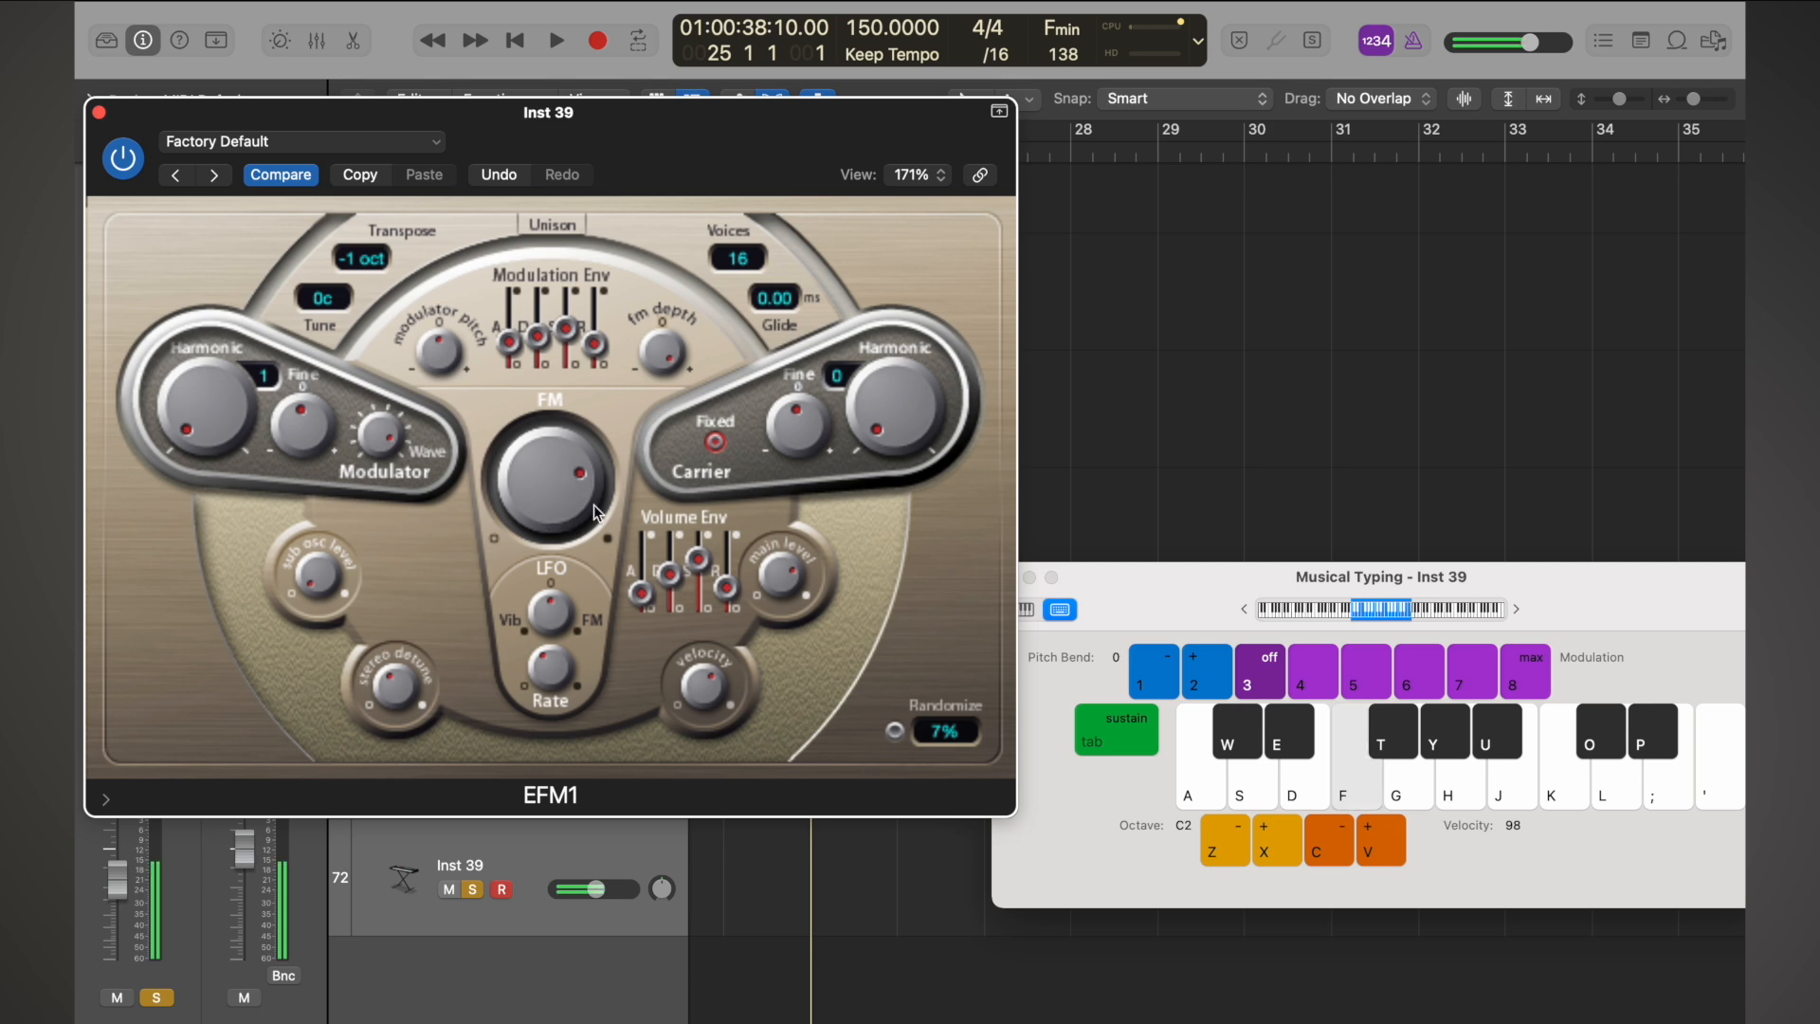
- Check the Inst 39 spectrum in its Channel EQ, leaving the EFM1, Channel EQ and Musical Typing windows closed
left_click(99, 112)
left_click(137, 474)
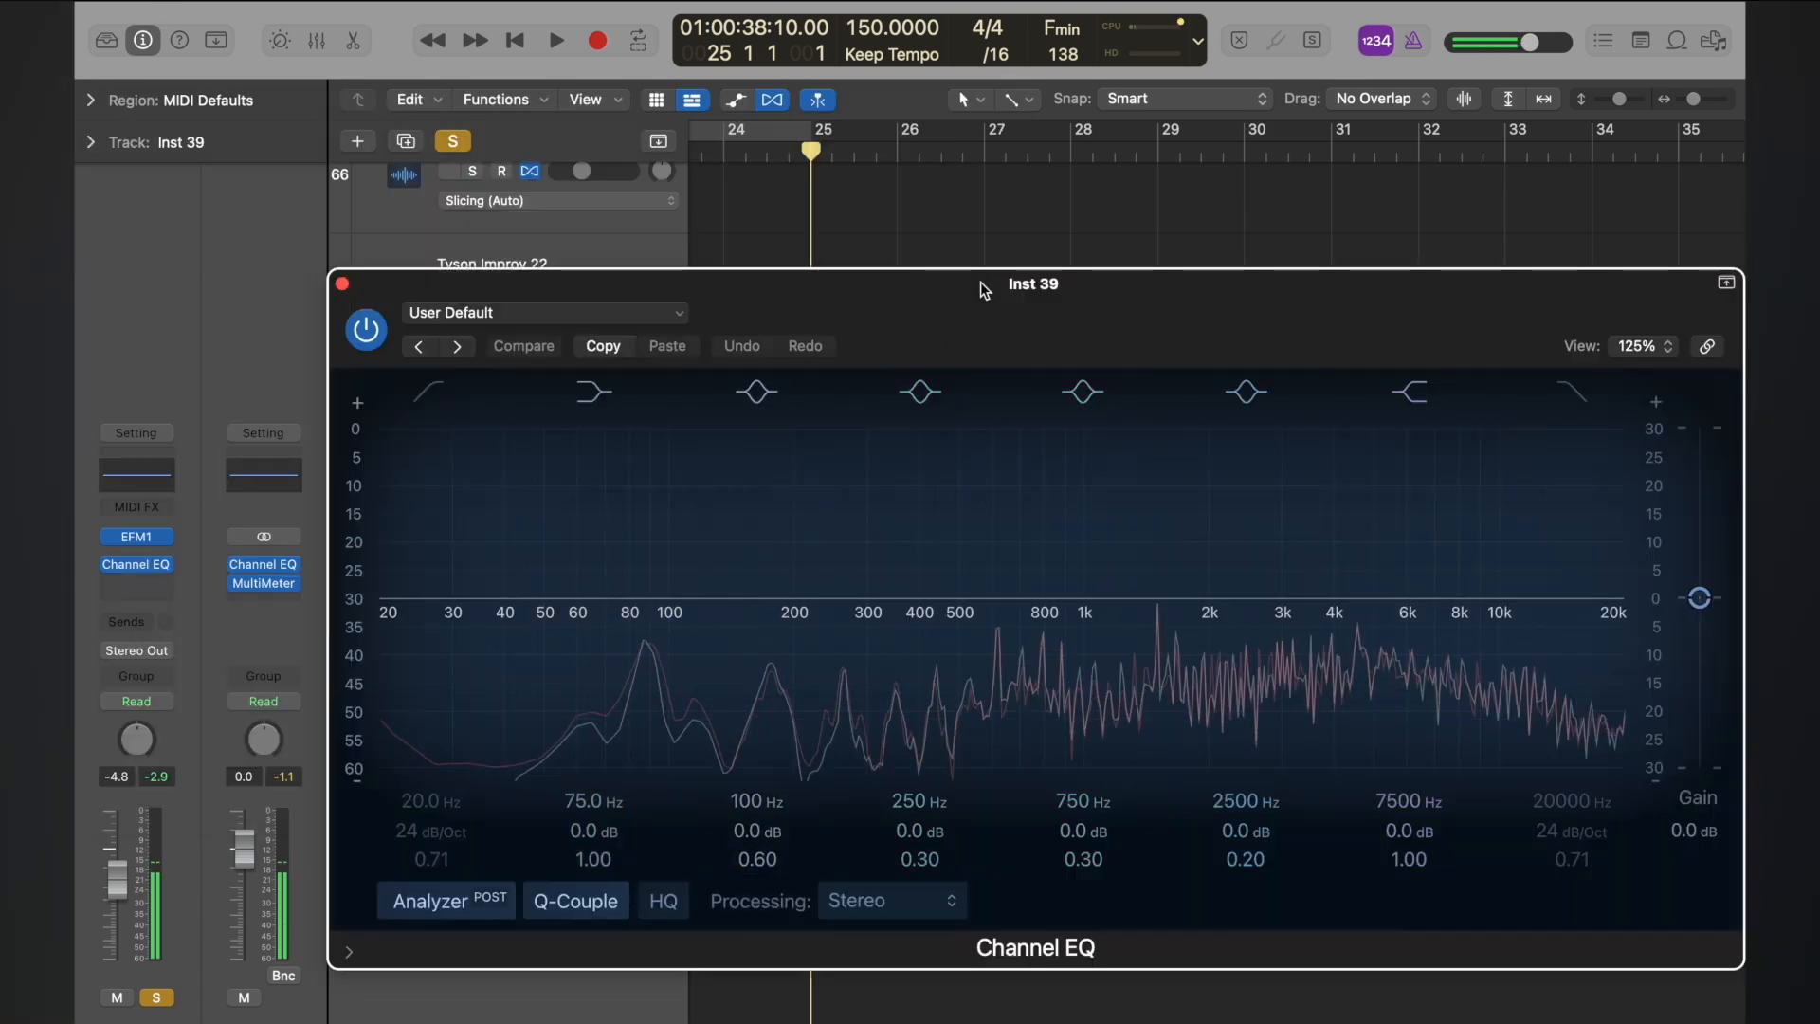
left_click_drag(1130, 296, 1017, 62)
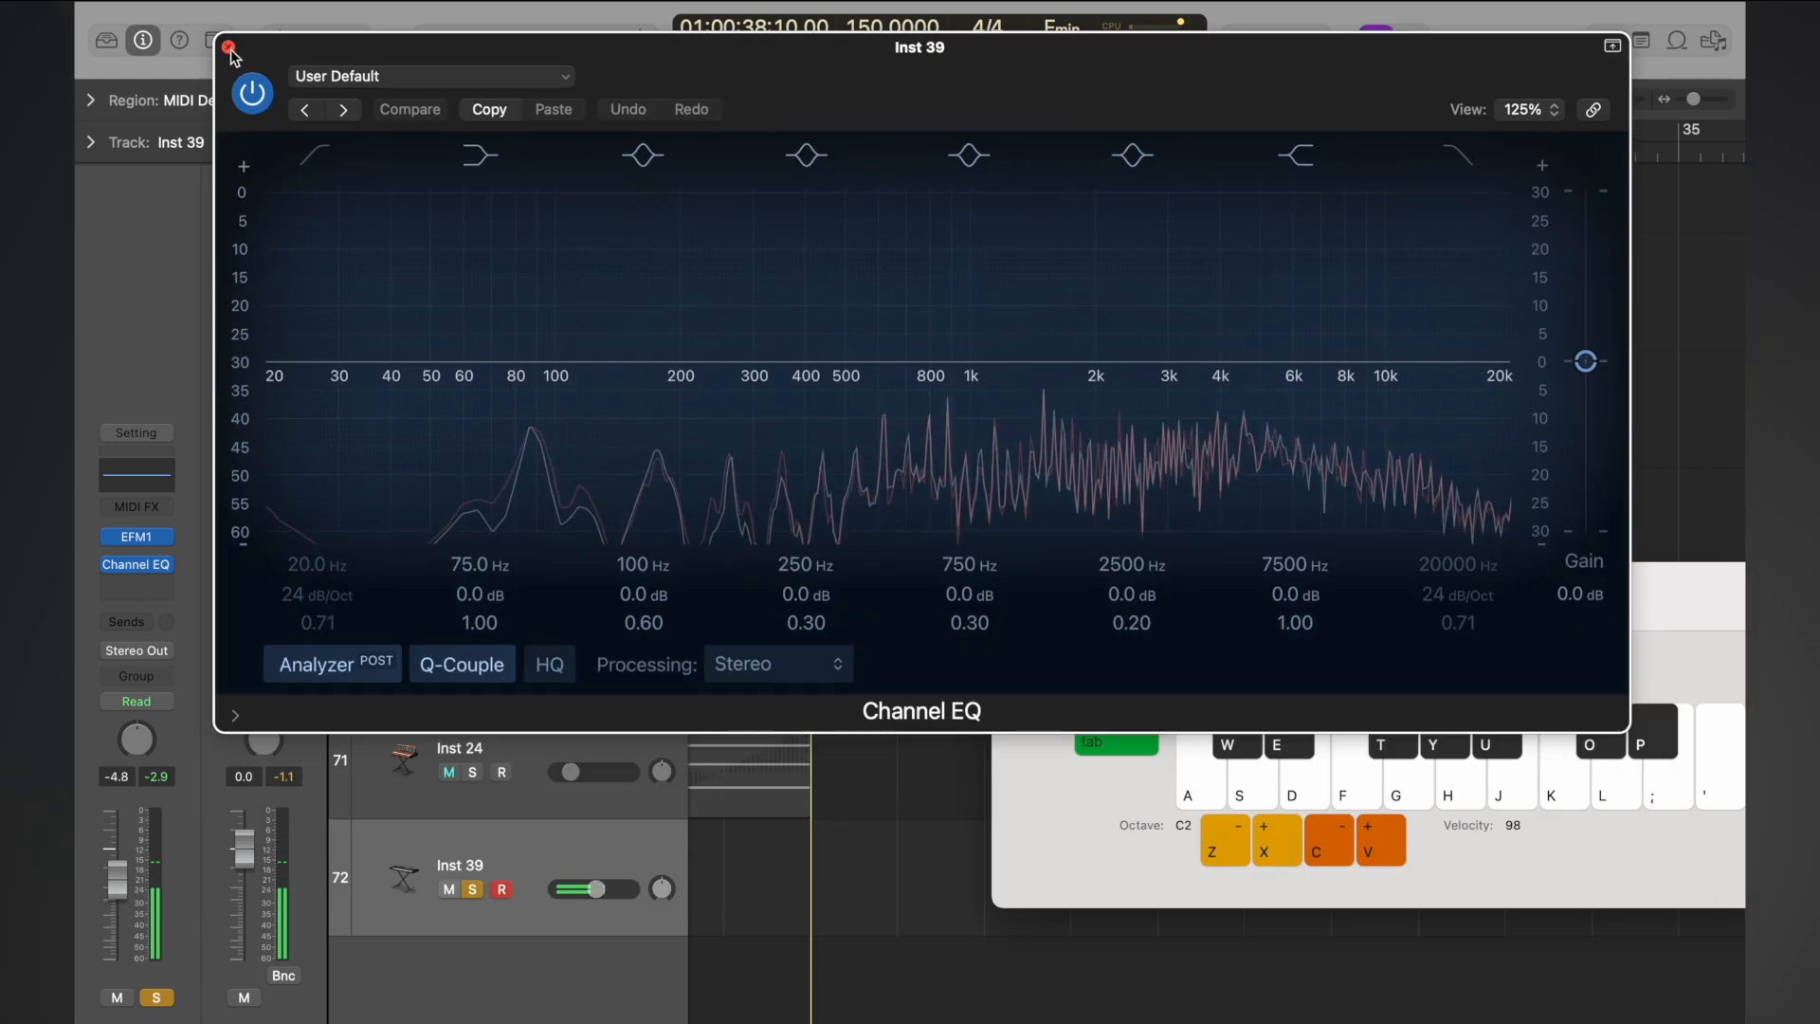
key("super+w")
left_click(1007, 578)
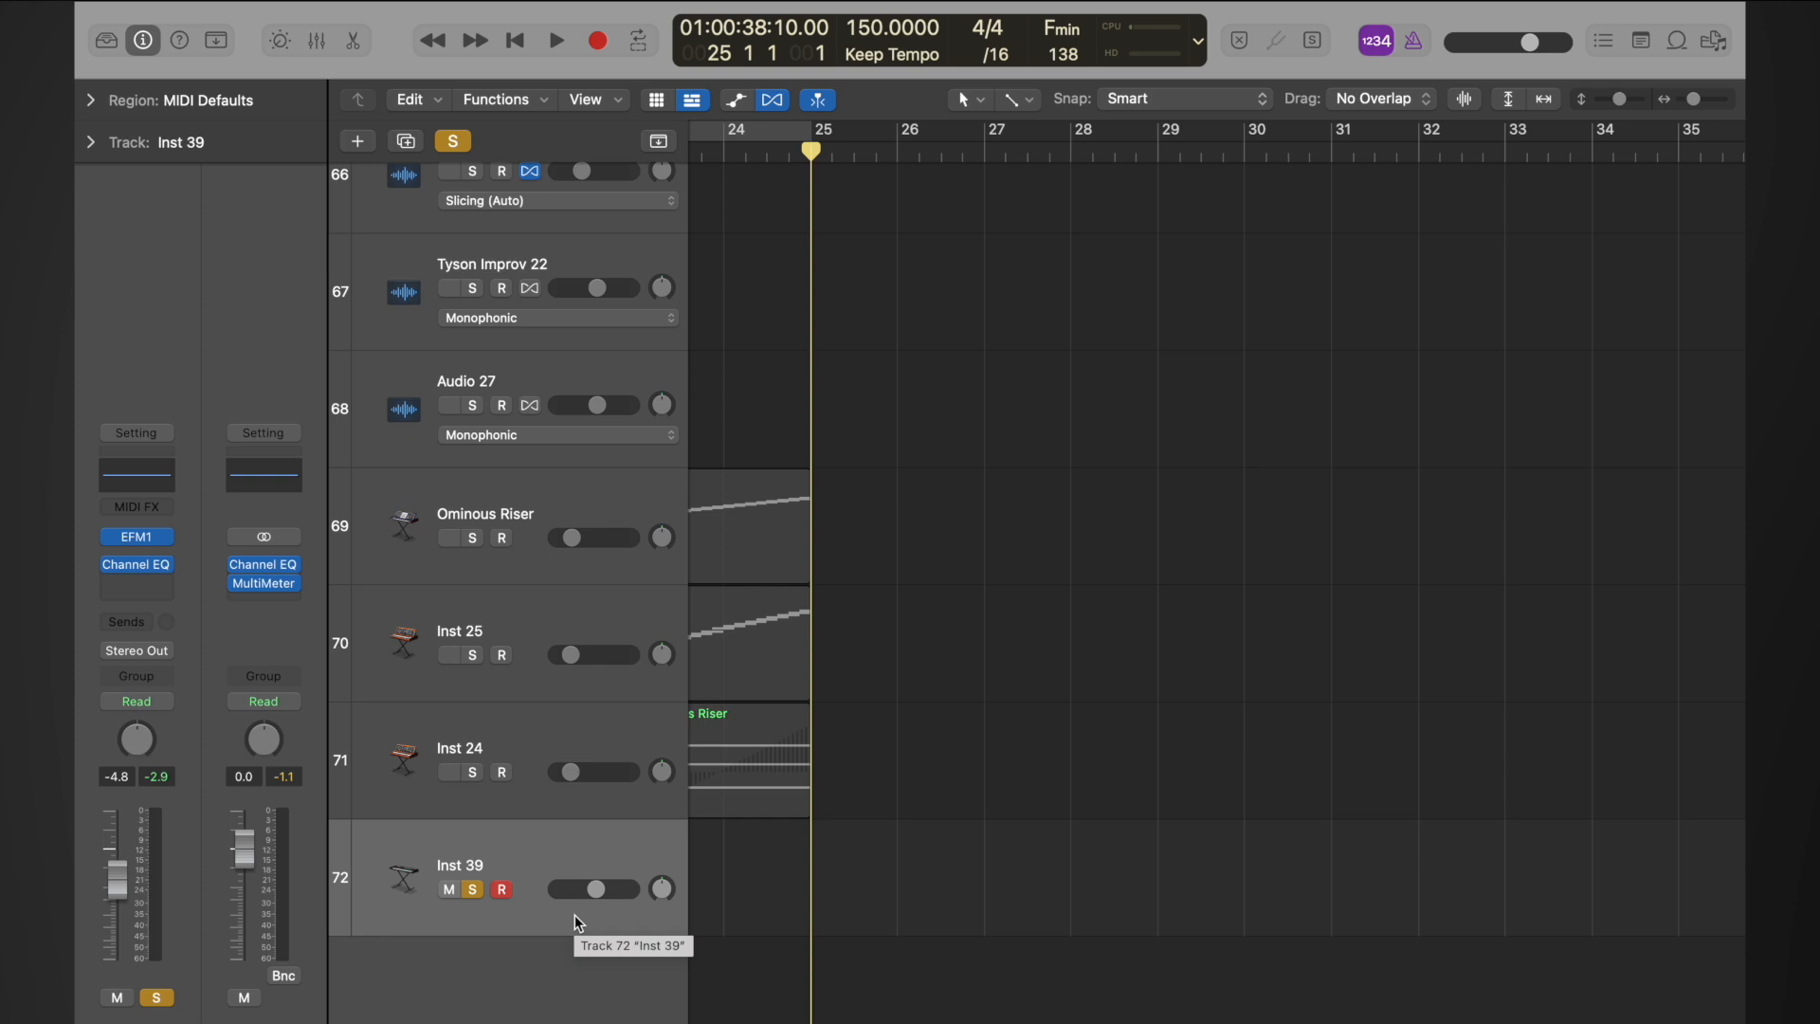
- In the Smart Controls inspector for Inst 39, raise Modulator Harmonic to 8 and delete all patch mappings
key("b")
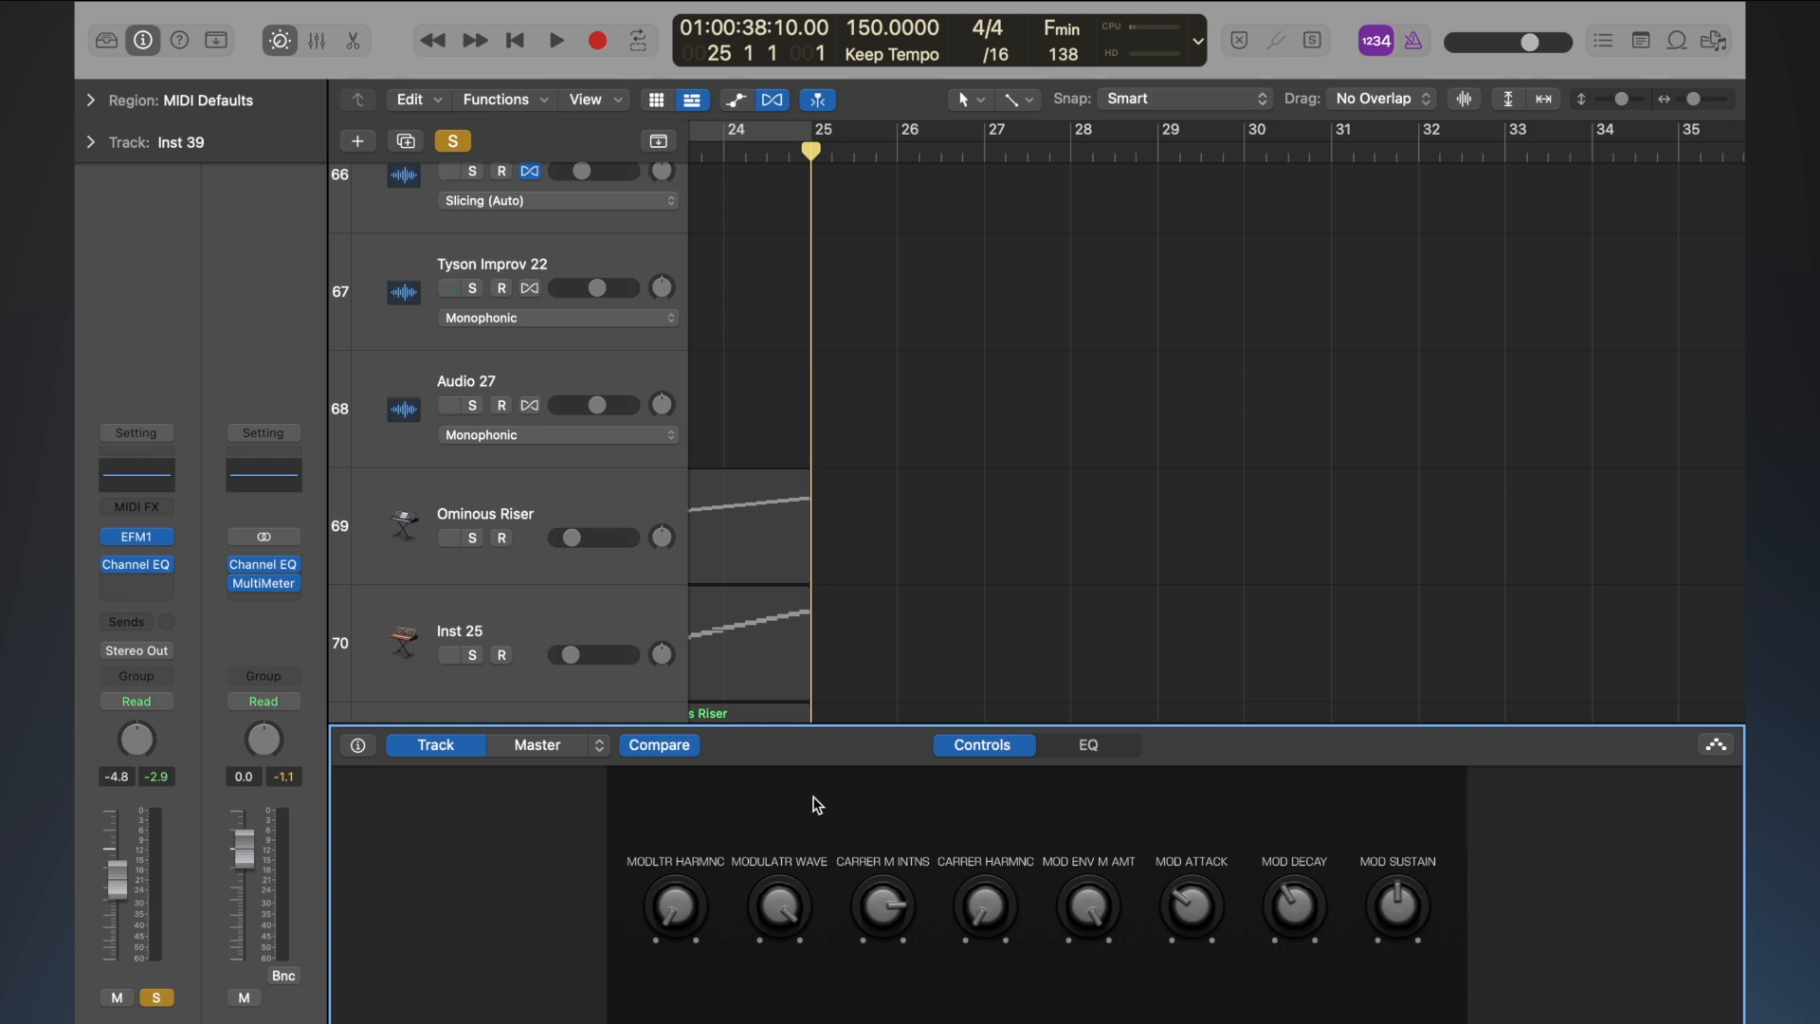
left_click(358, 745)
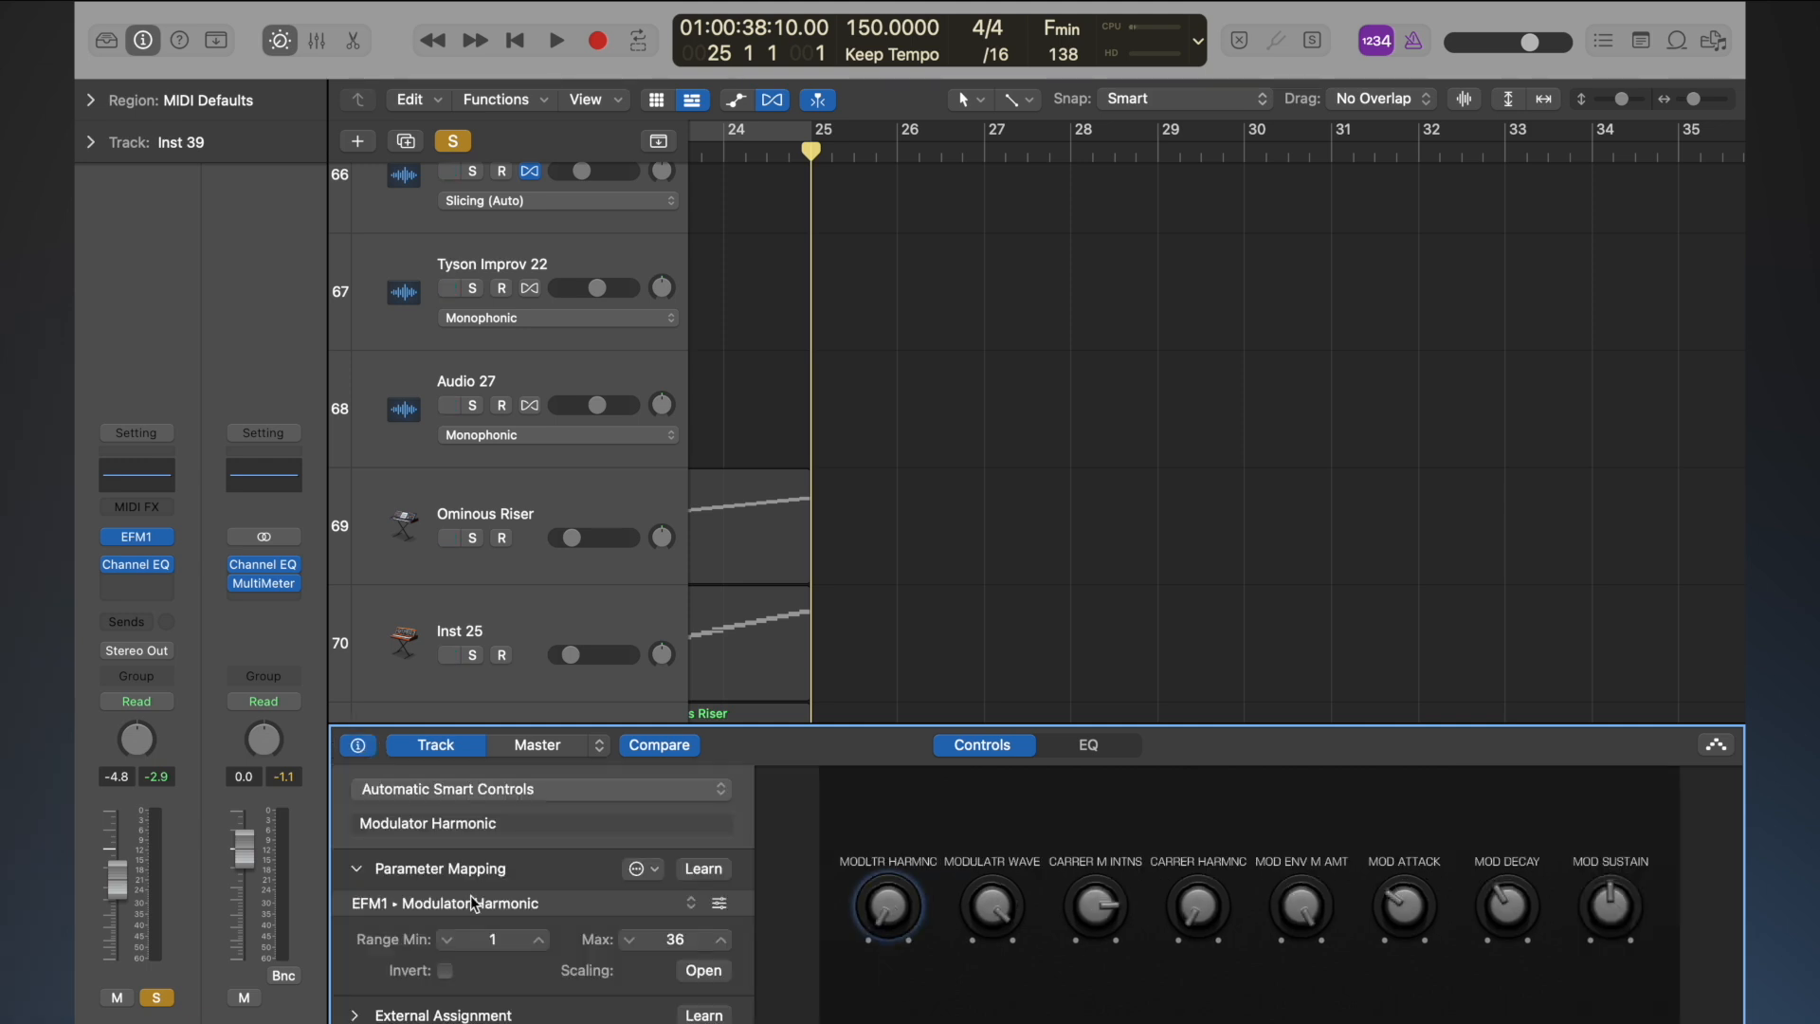
left_click_drag(886, 908, 883, 912)
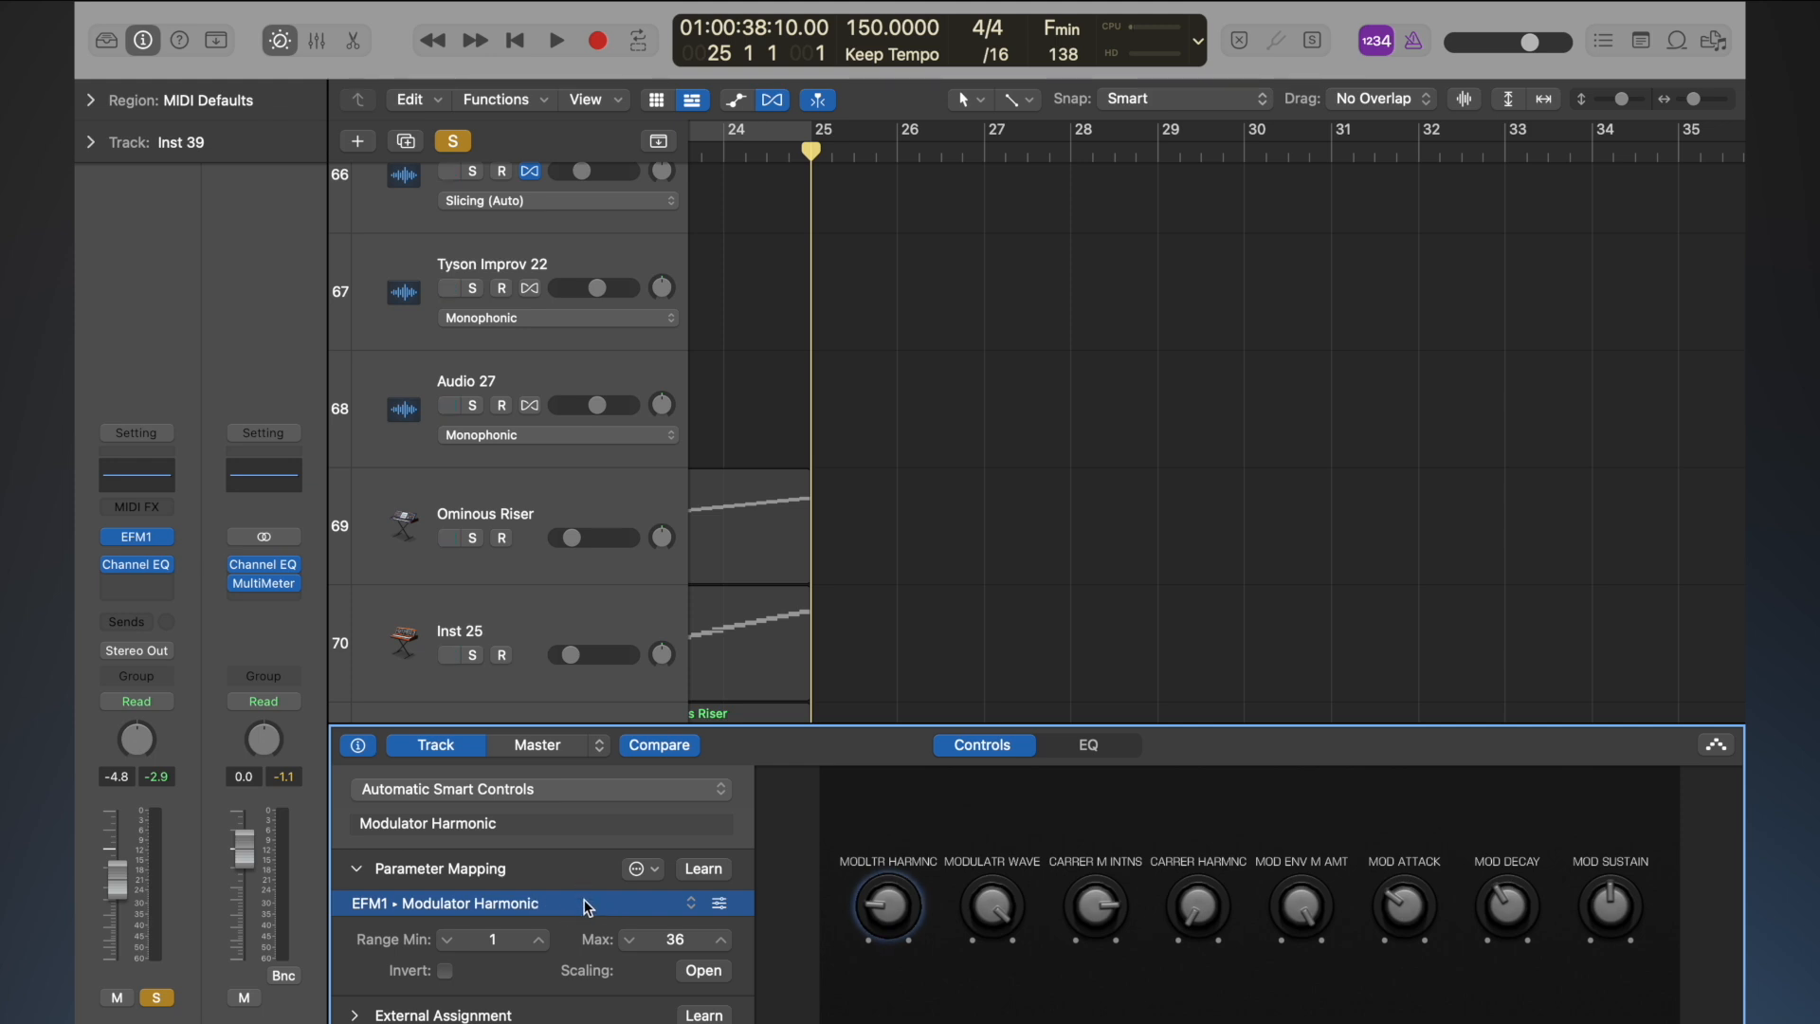
left_click(655, 880)
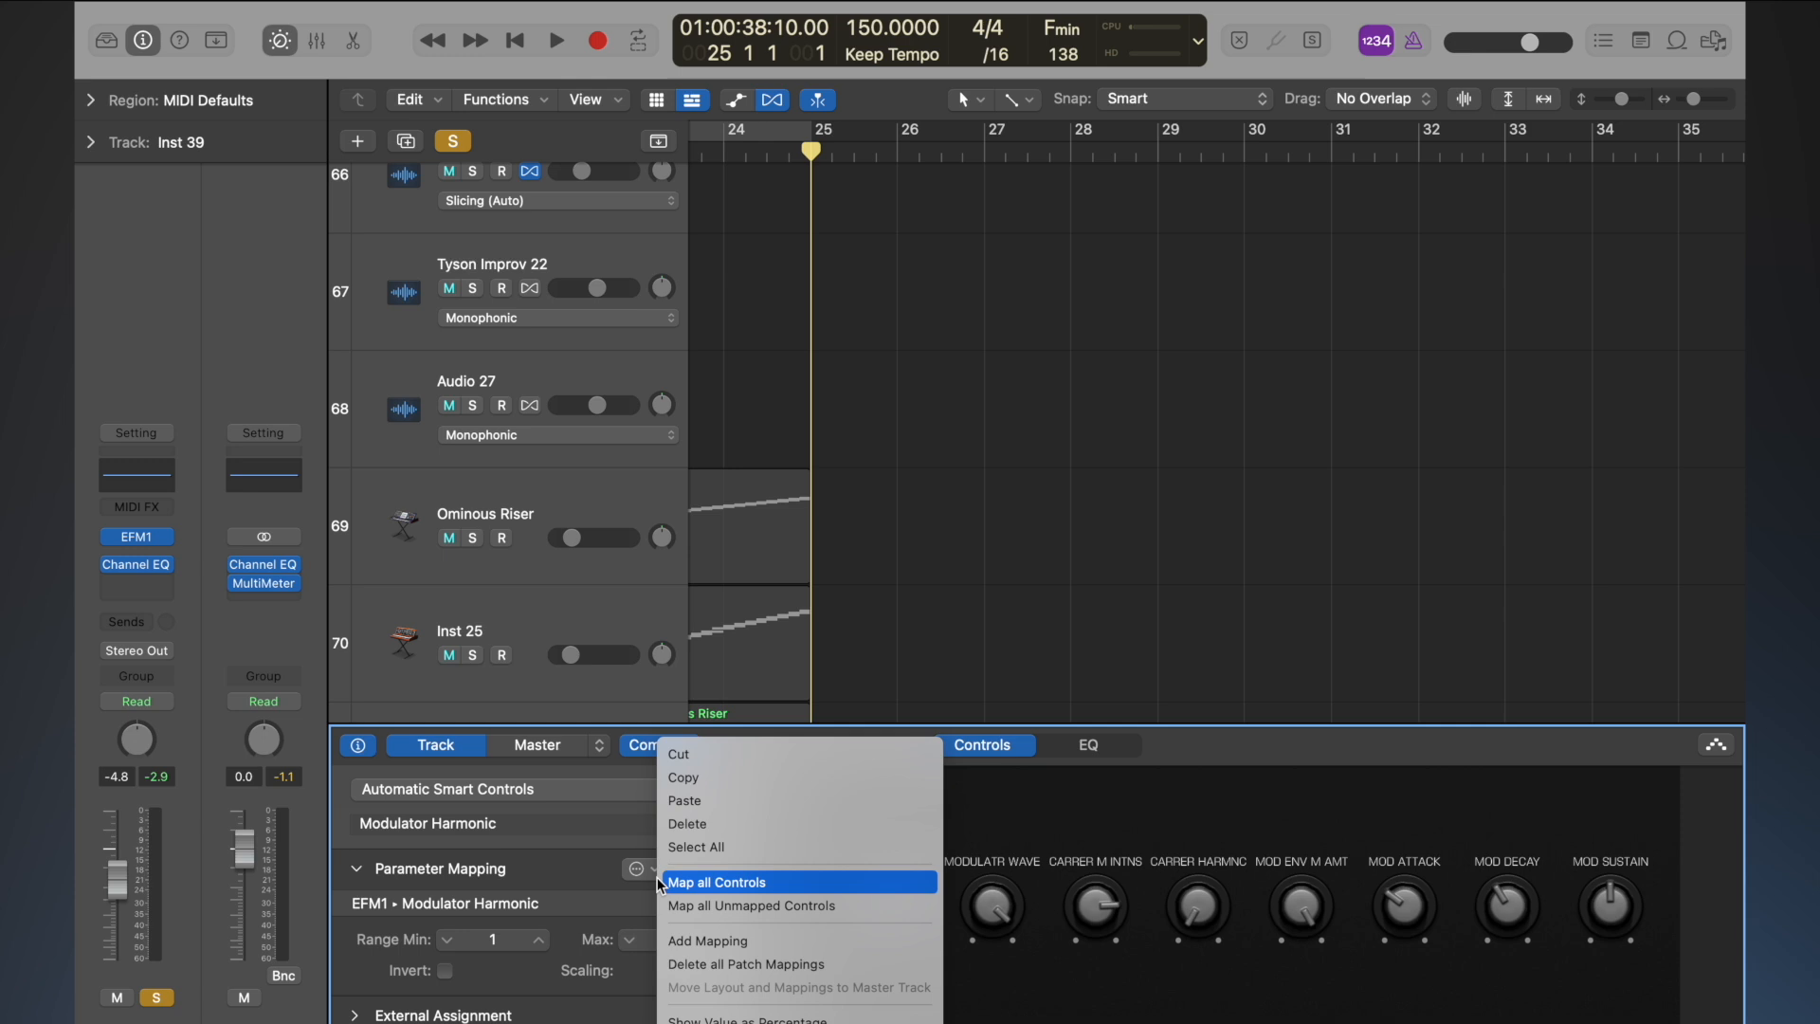
left_click(707, 964)
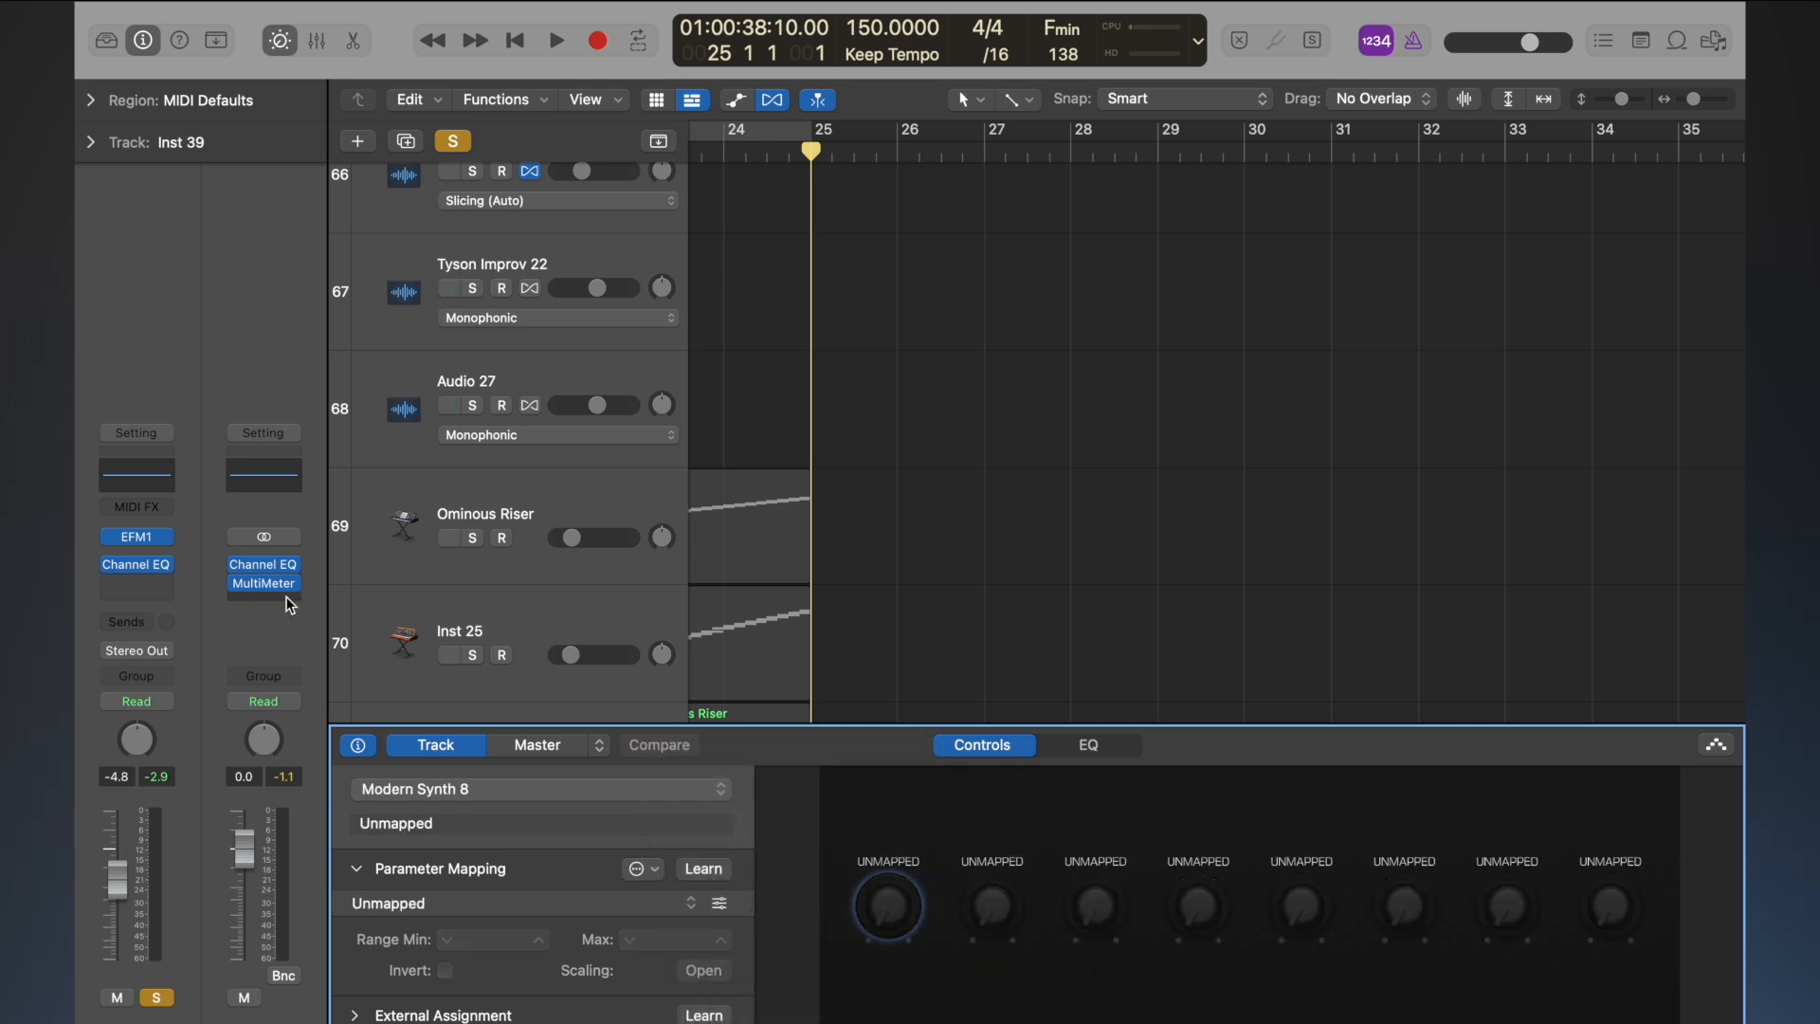
- Reopen EFM1 above the Smart Controls and use Learn to map the first knob to its Carrier FM Intensity
left_click(138, 537)
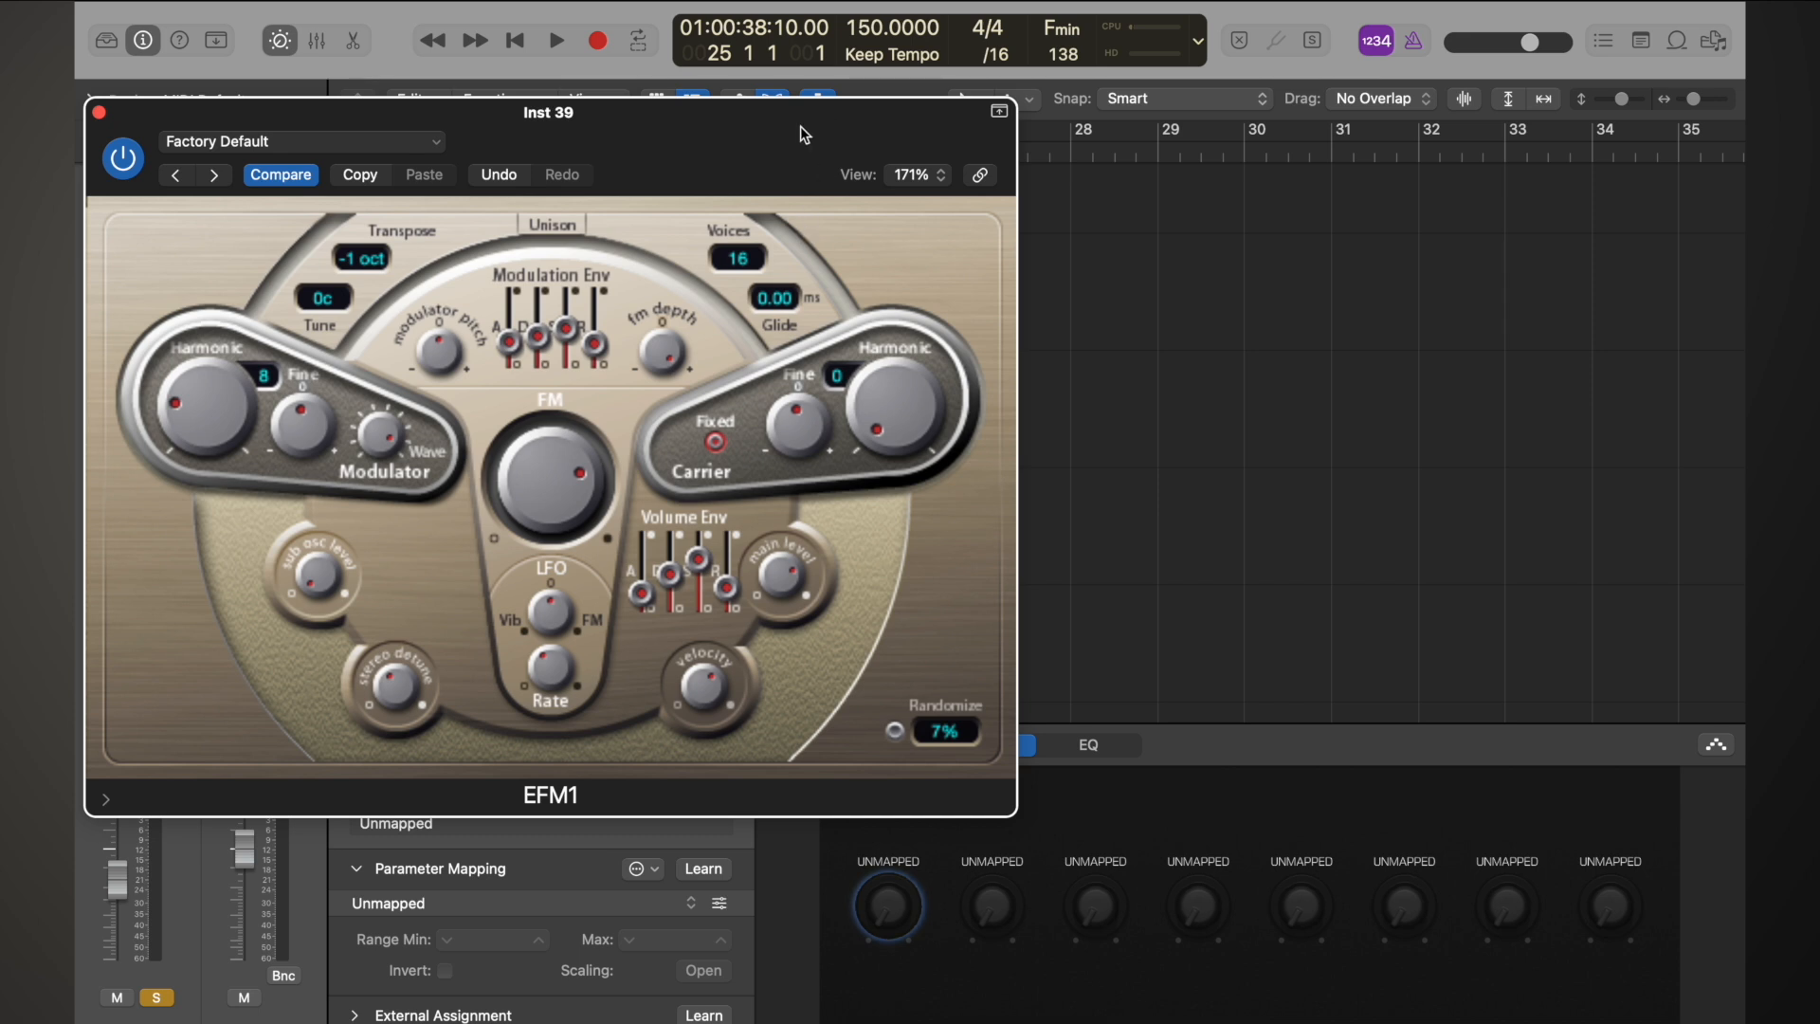
left_click_drag(800, 127, 853, 35)
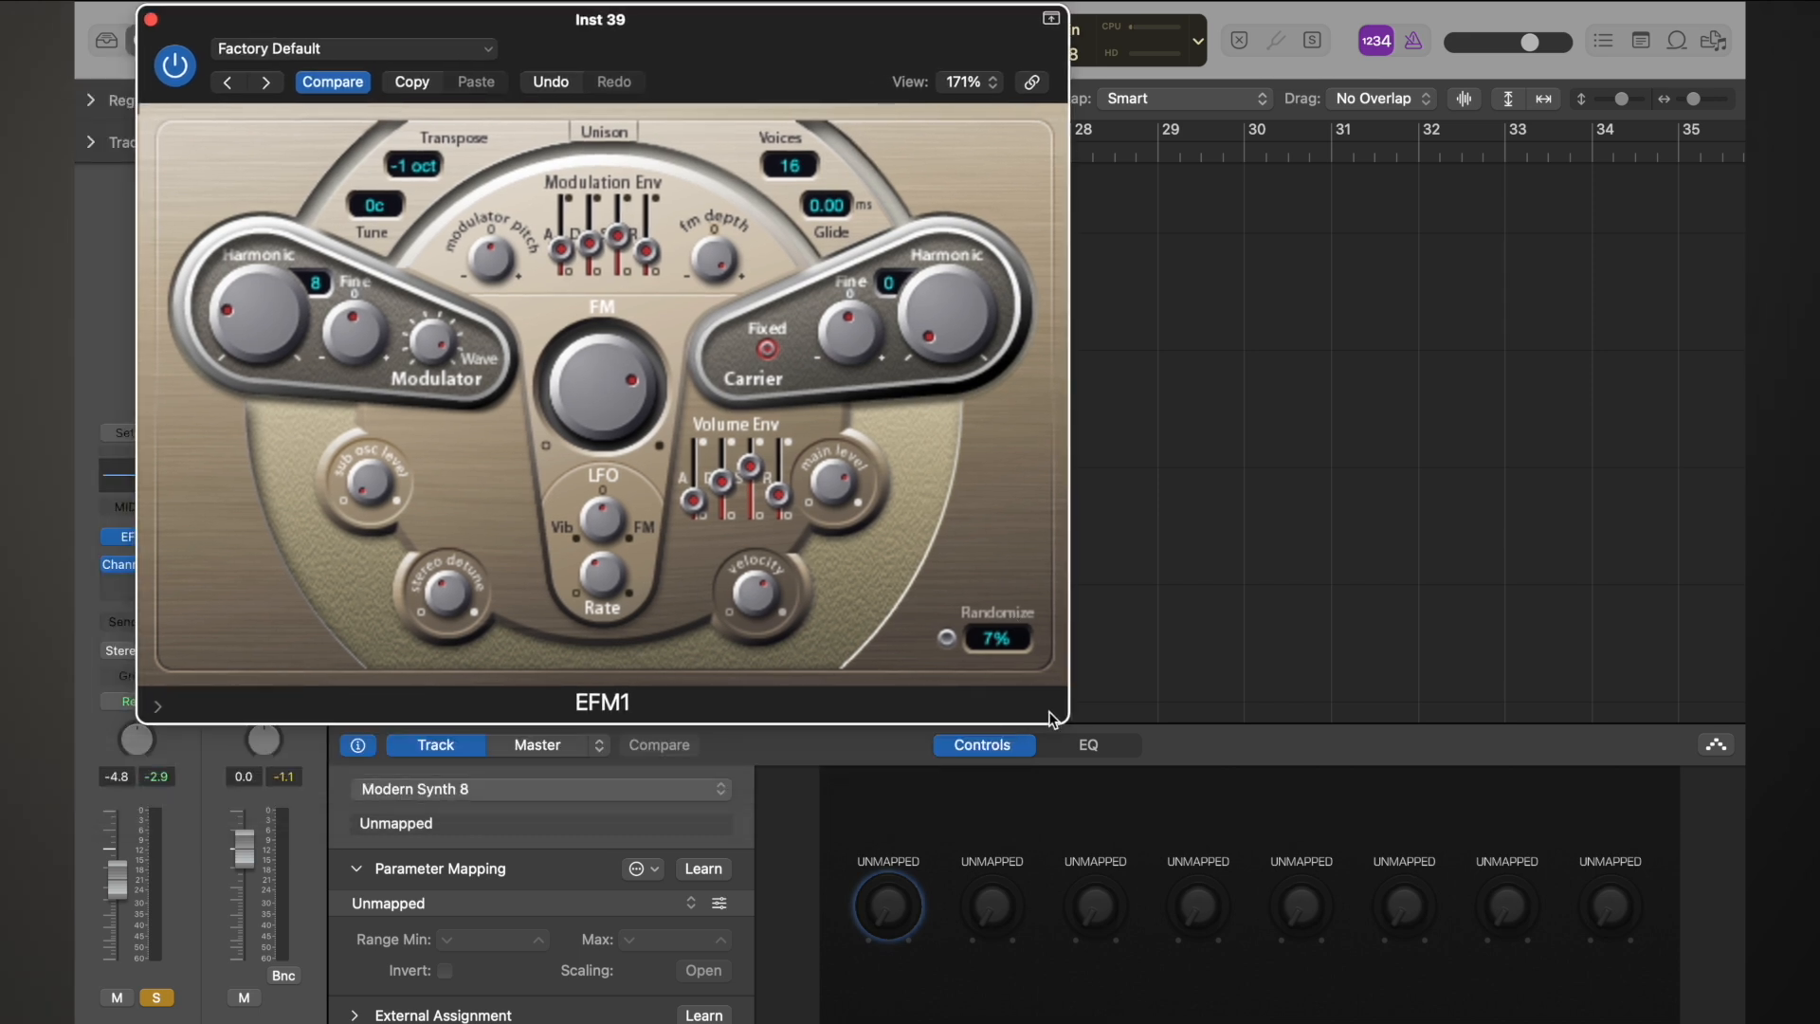
left_click_drag(1065, 713, 1046, 700)
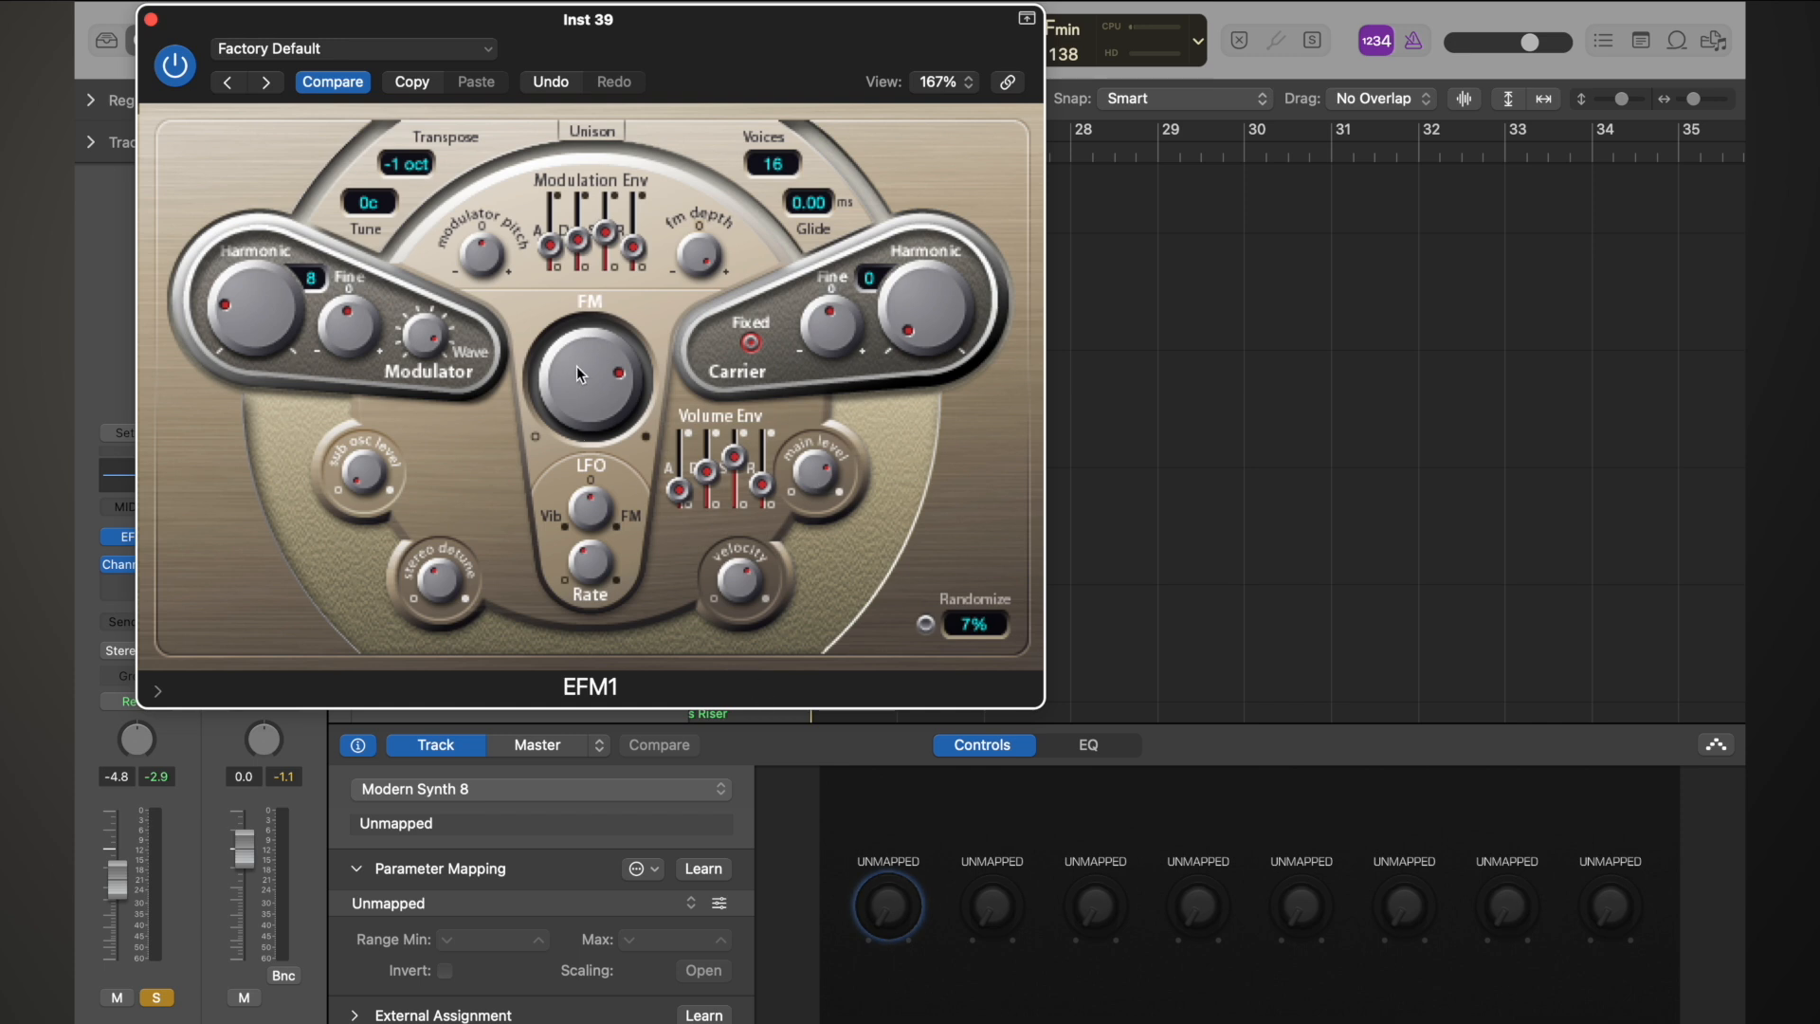
left_click_drag(581, 374, 597, 477)
left_click(906, 912)
left_click(587, 412)
left_click(702, 869)
left_click_drag(567, 354, 567, 408)
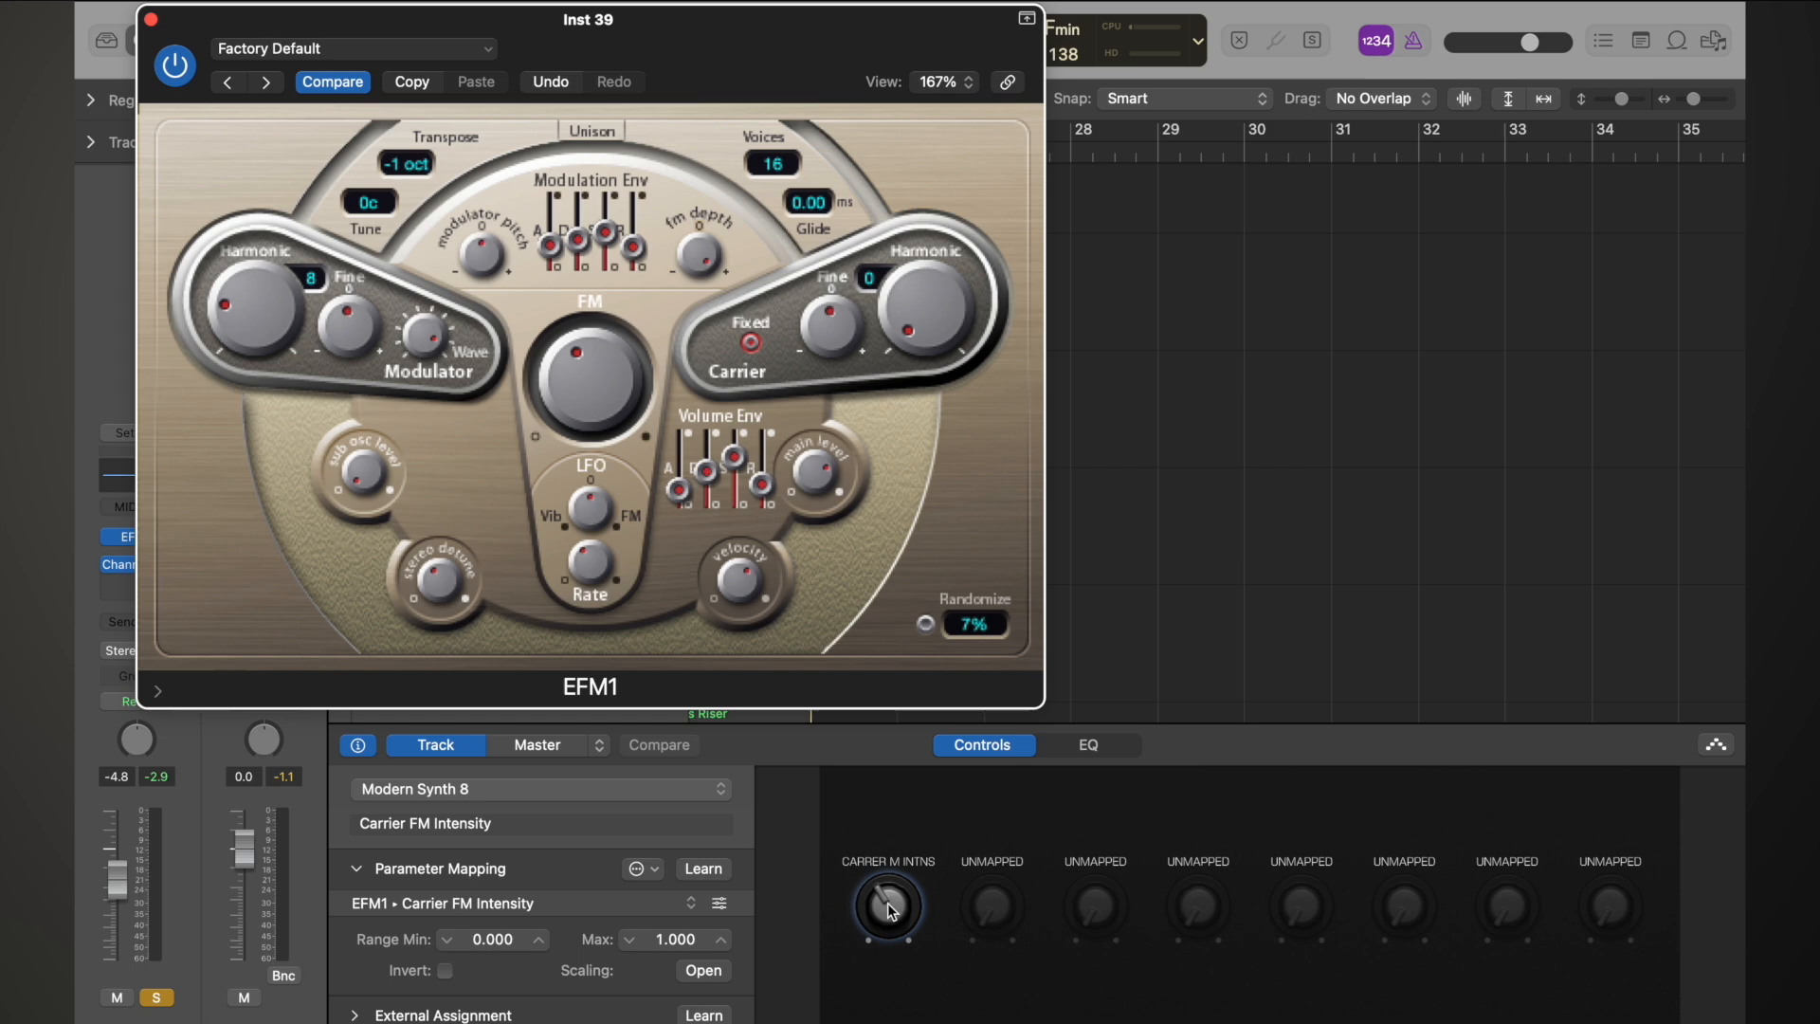
- Show Musical Typing clear of the Smart Controls and lower its octave to C0 while playing F
key("super+k")
key("f")
key("f")
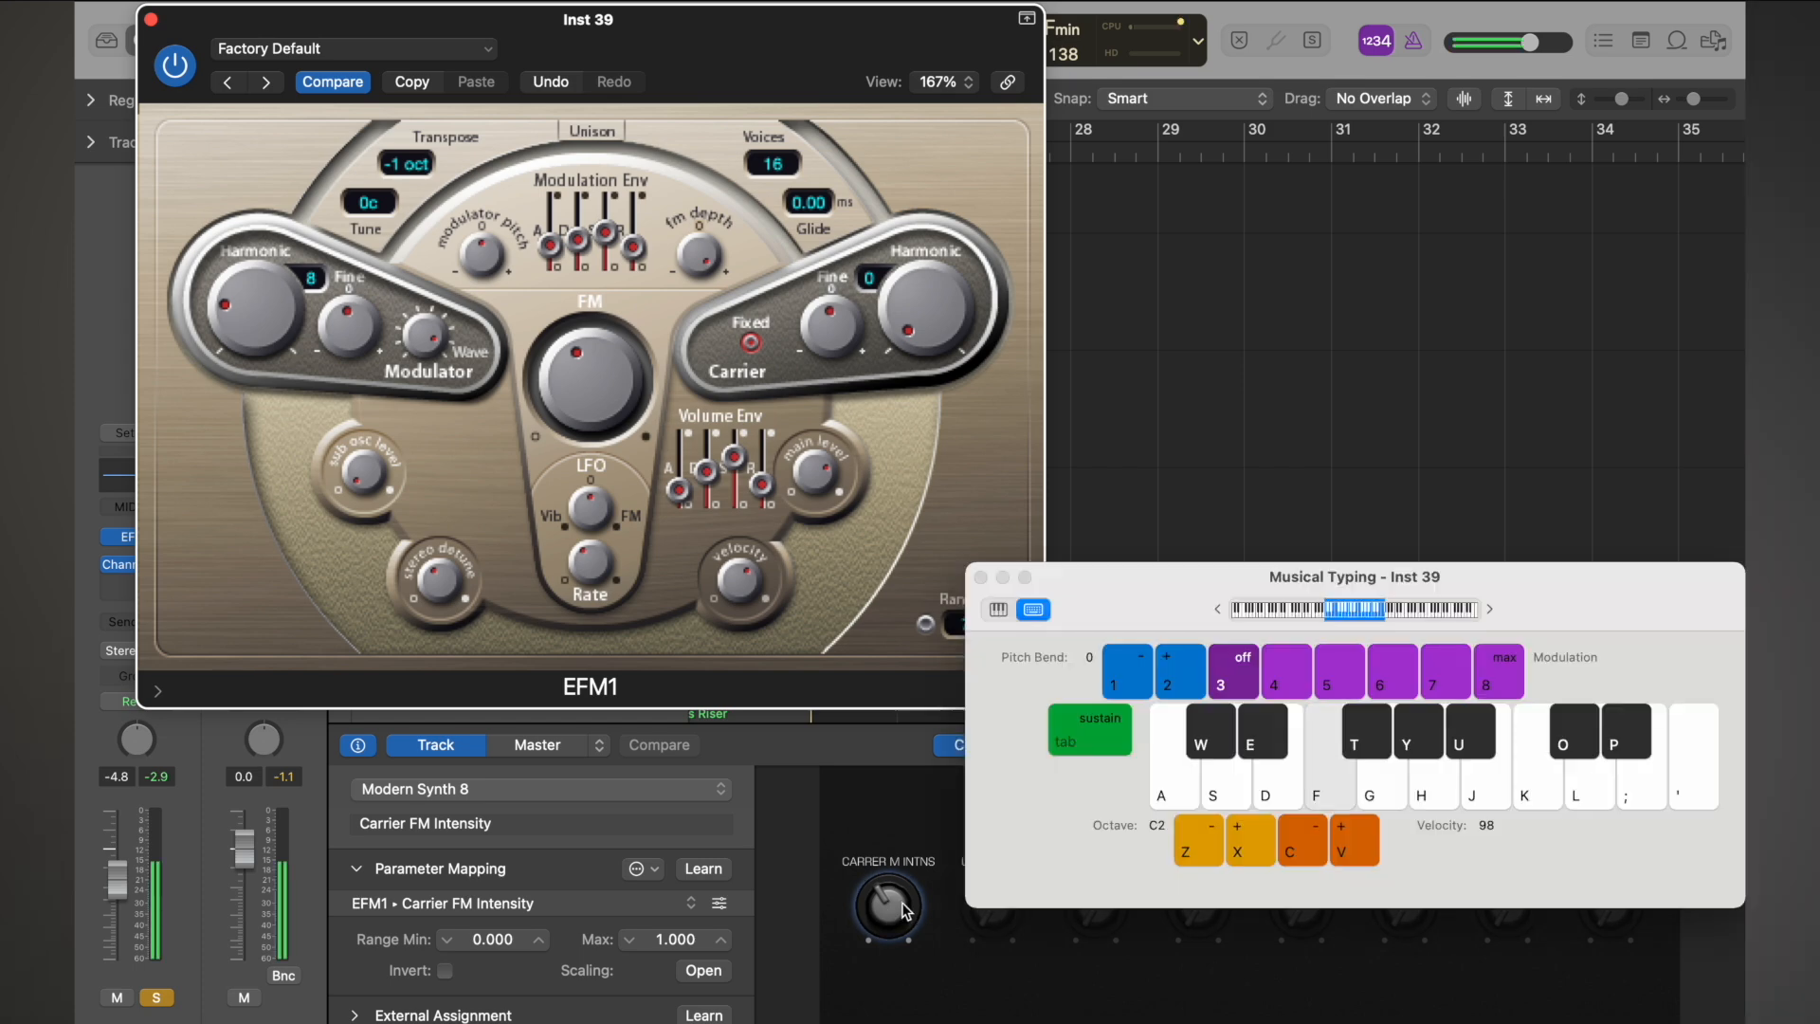
left_click_drag(1144, 610, 1133, 288)
key("z")
key("f")
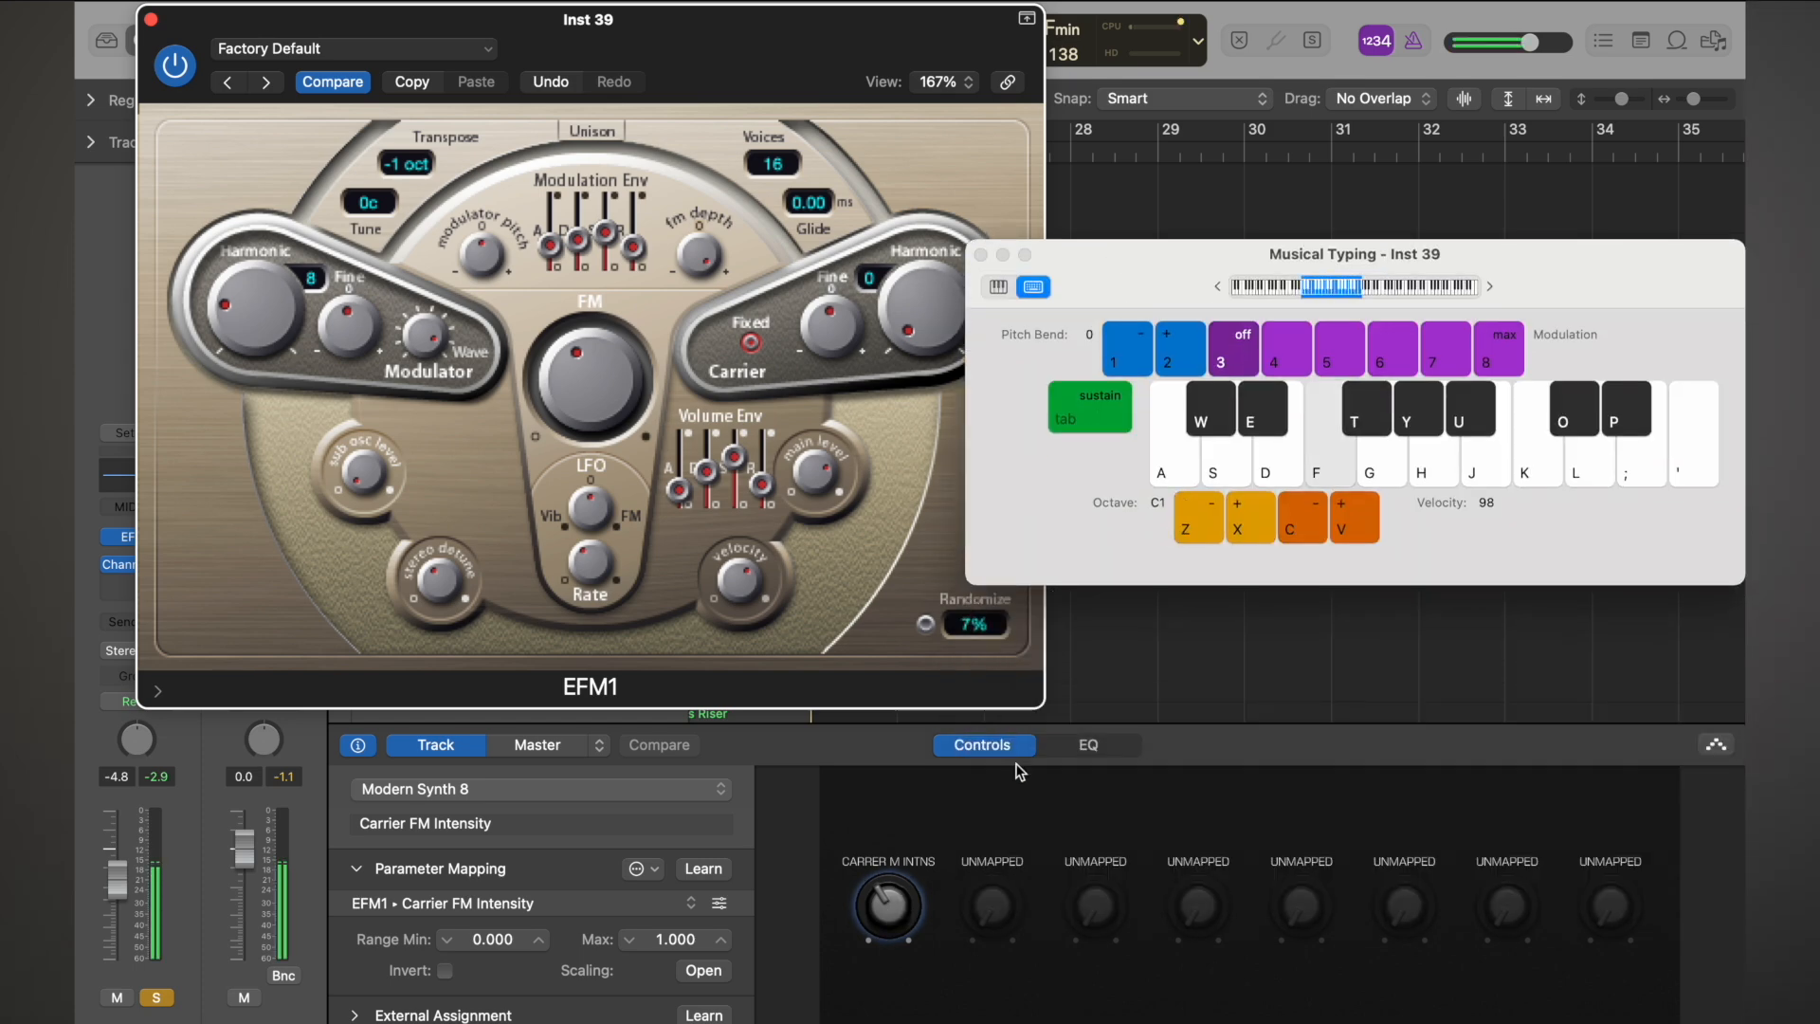
key("z")
key("f")
- Set the mapped Carrier FM Intensity knob to 49% and lower the octave to C-1 while playing F
mouse_move(874, 907)
left_mouse_down()
mouse_move(887, 723)
mouse_move(867, 1003)
mouse_move(865, 881)
mouse_move(848, 931)
mouse_move(845, 881)
mouse_move(849, 901)
mouse_move(925, 678)
mouse_move(887, 867)
mouse_move(893, 787)
mouse_move(894, 948)
mouse_move(872, 851)
mouse_move(868, 898)
left_mouse_up()
key("f")
key("z")
key("f")
key("f")
key("f")
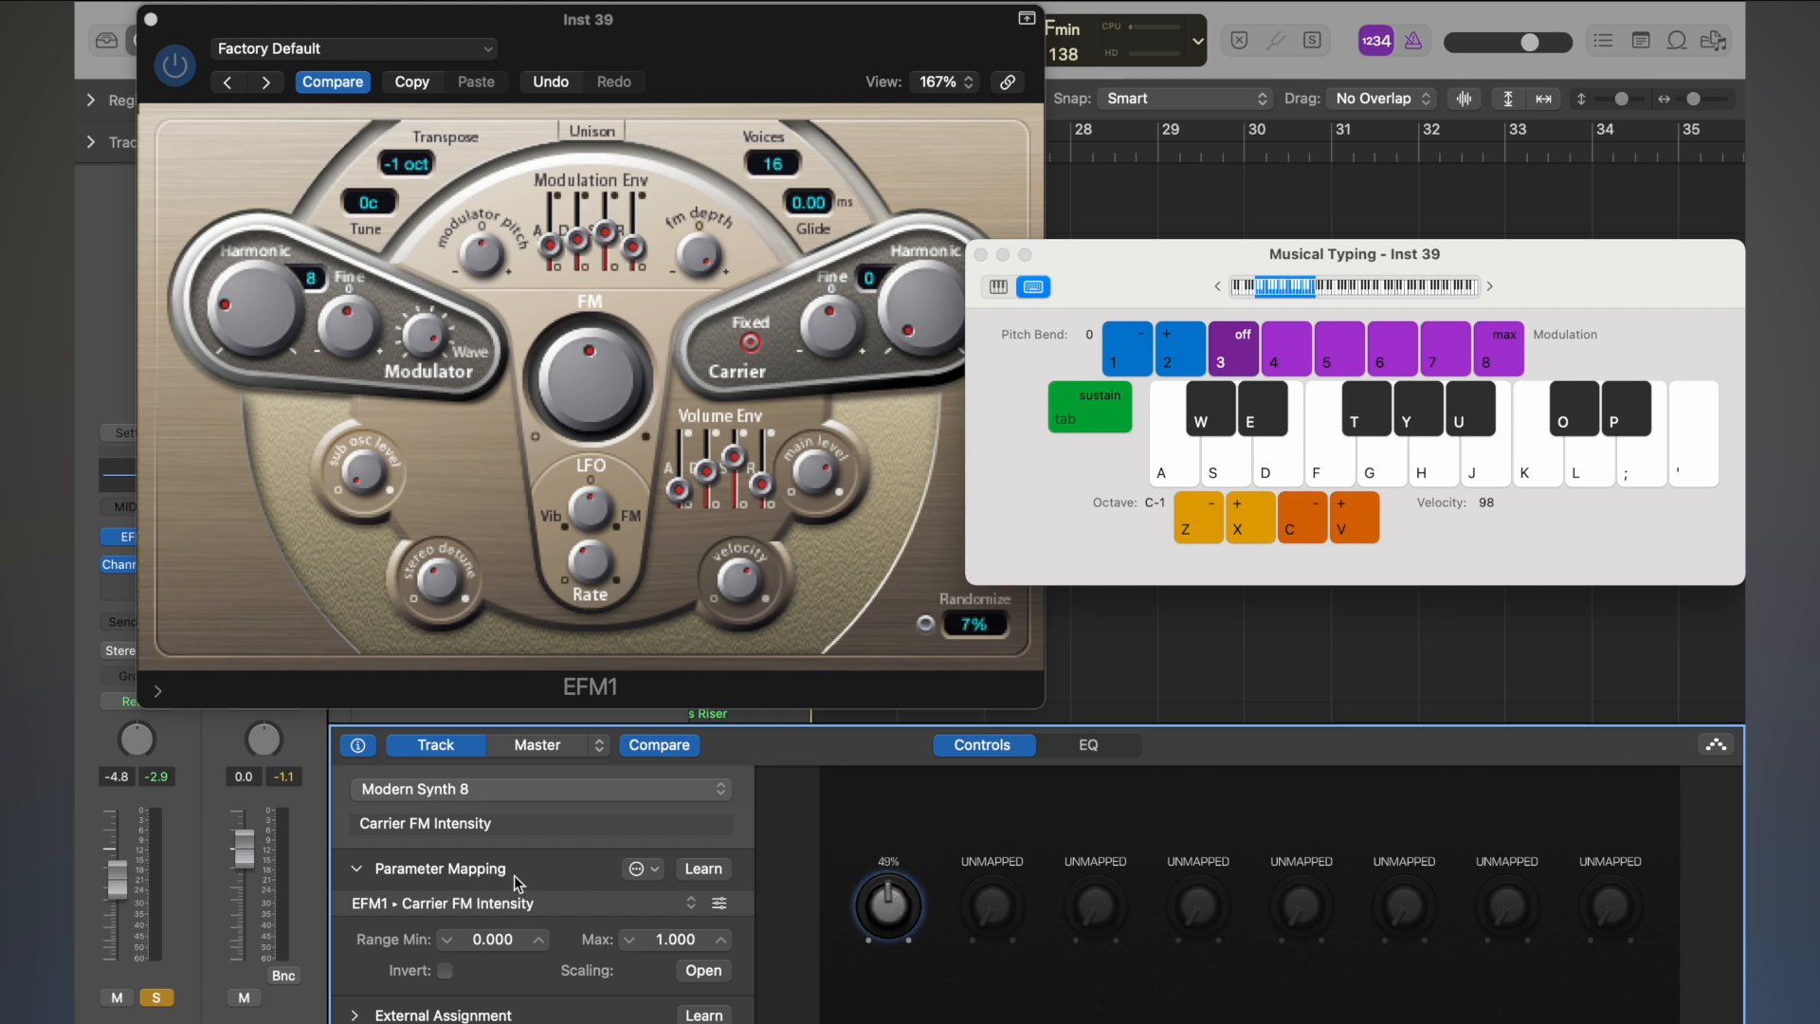
- Add a second mapping to the Carrier FM Intensity knob and use Learn to assign it to EFM1's Modulator Wave
left_click(513, 875)
left_click(514, 874)
left_click(649, 869)
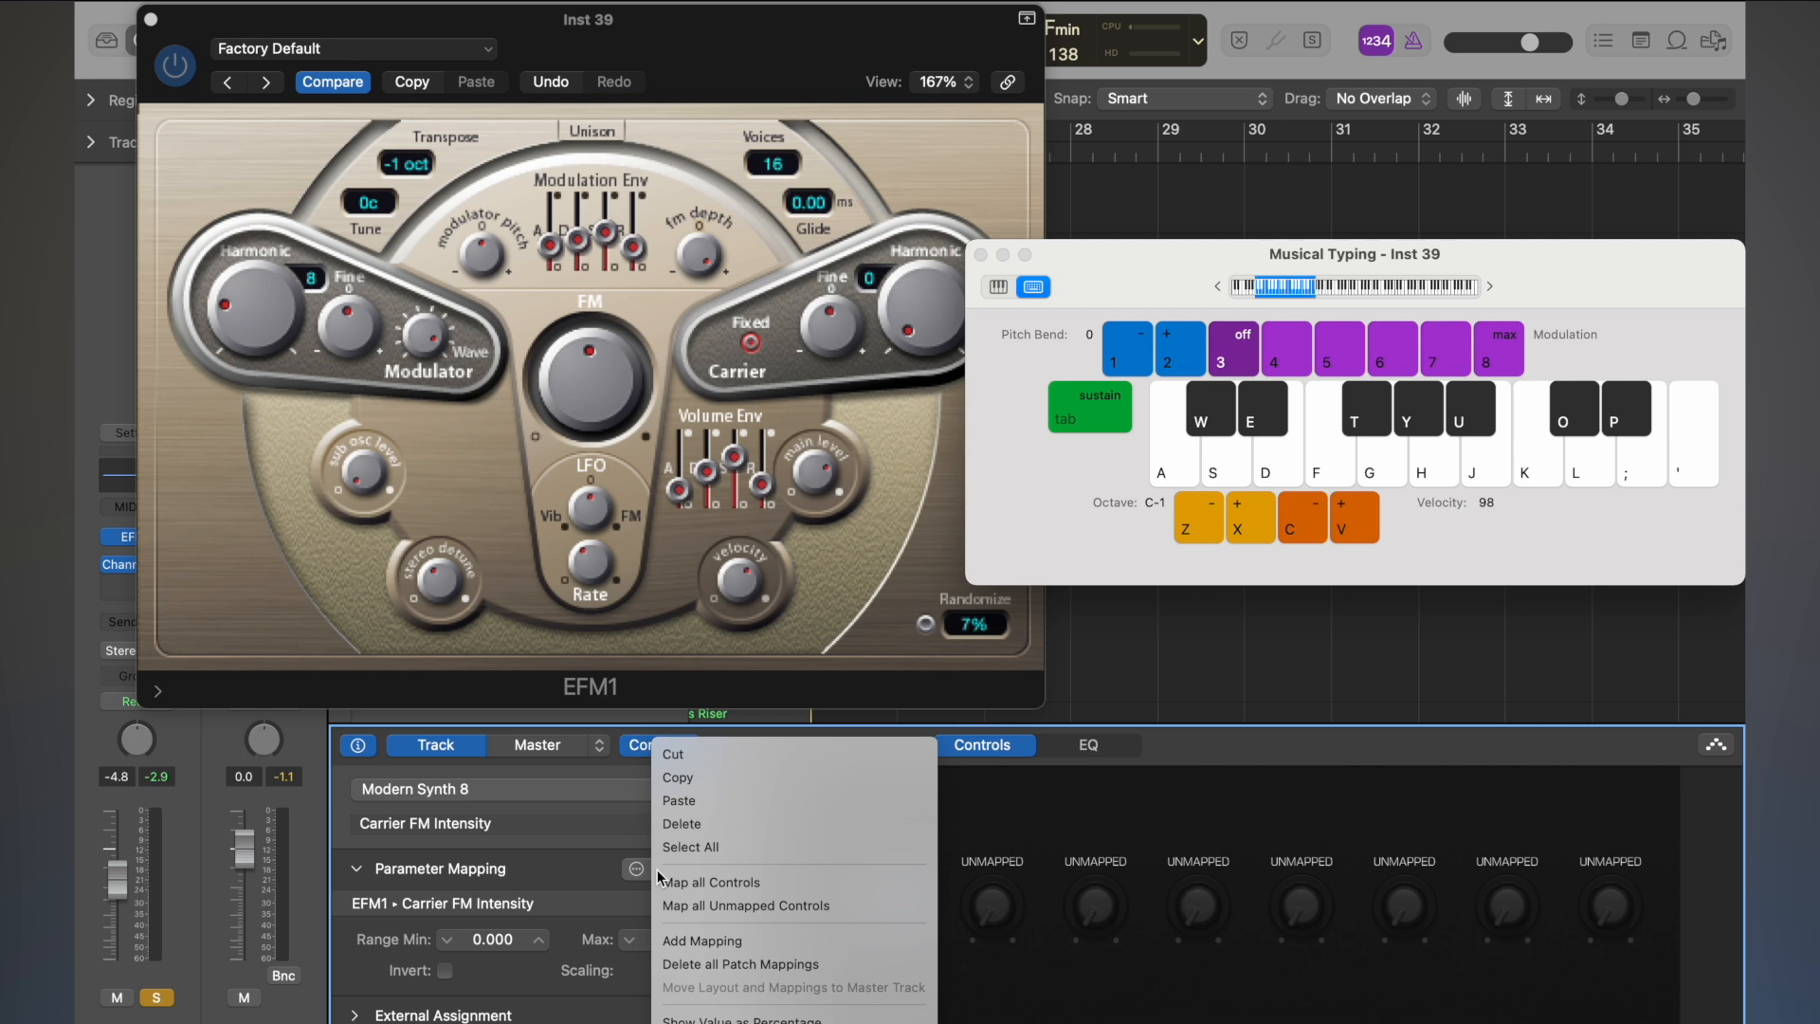
left_click(687, 939)
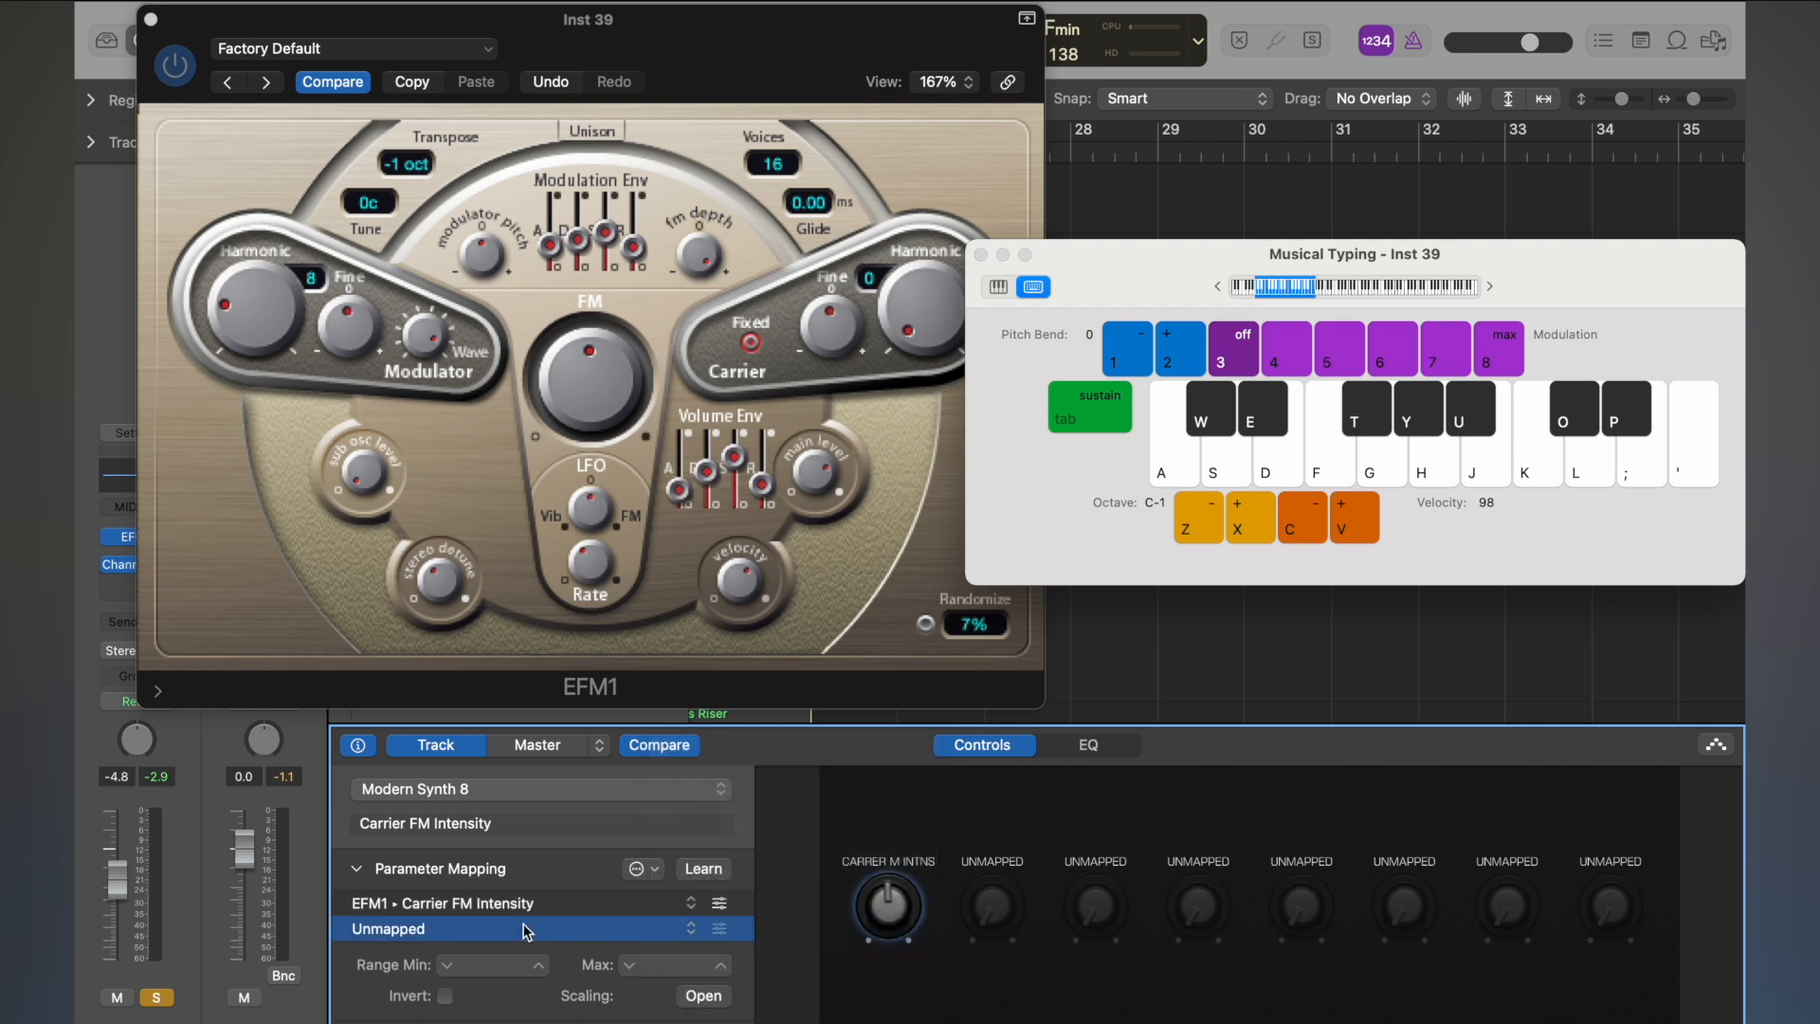
left_click(703, 870)
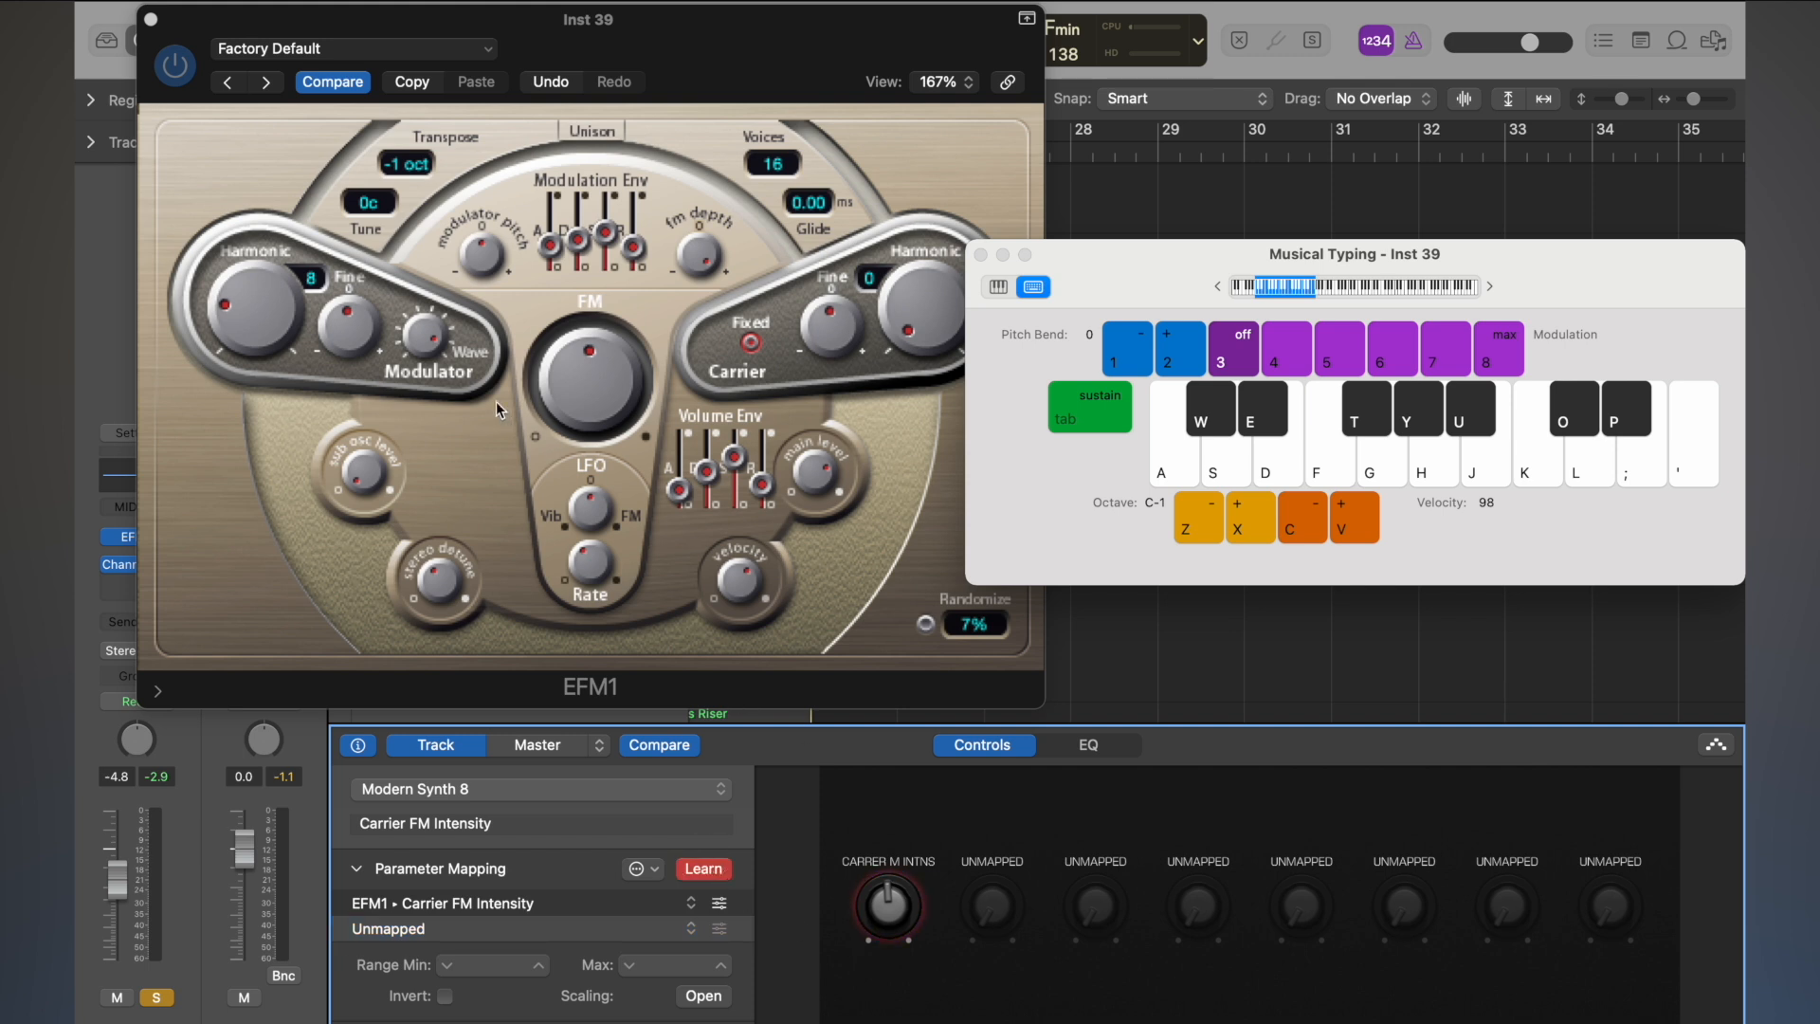
left_click_drag(432, 339, 443, 488)
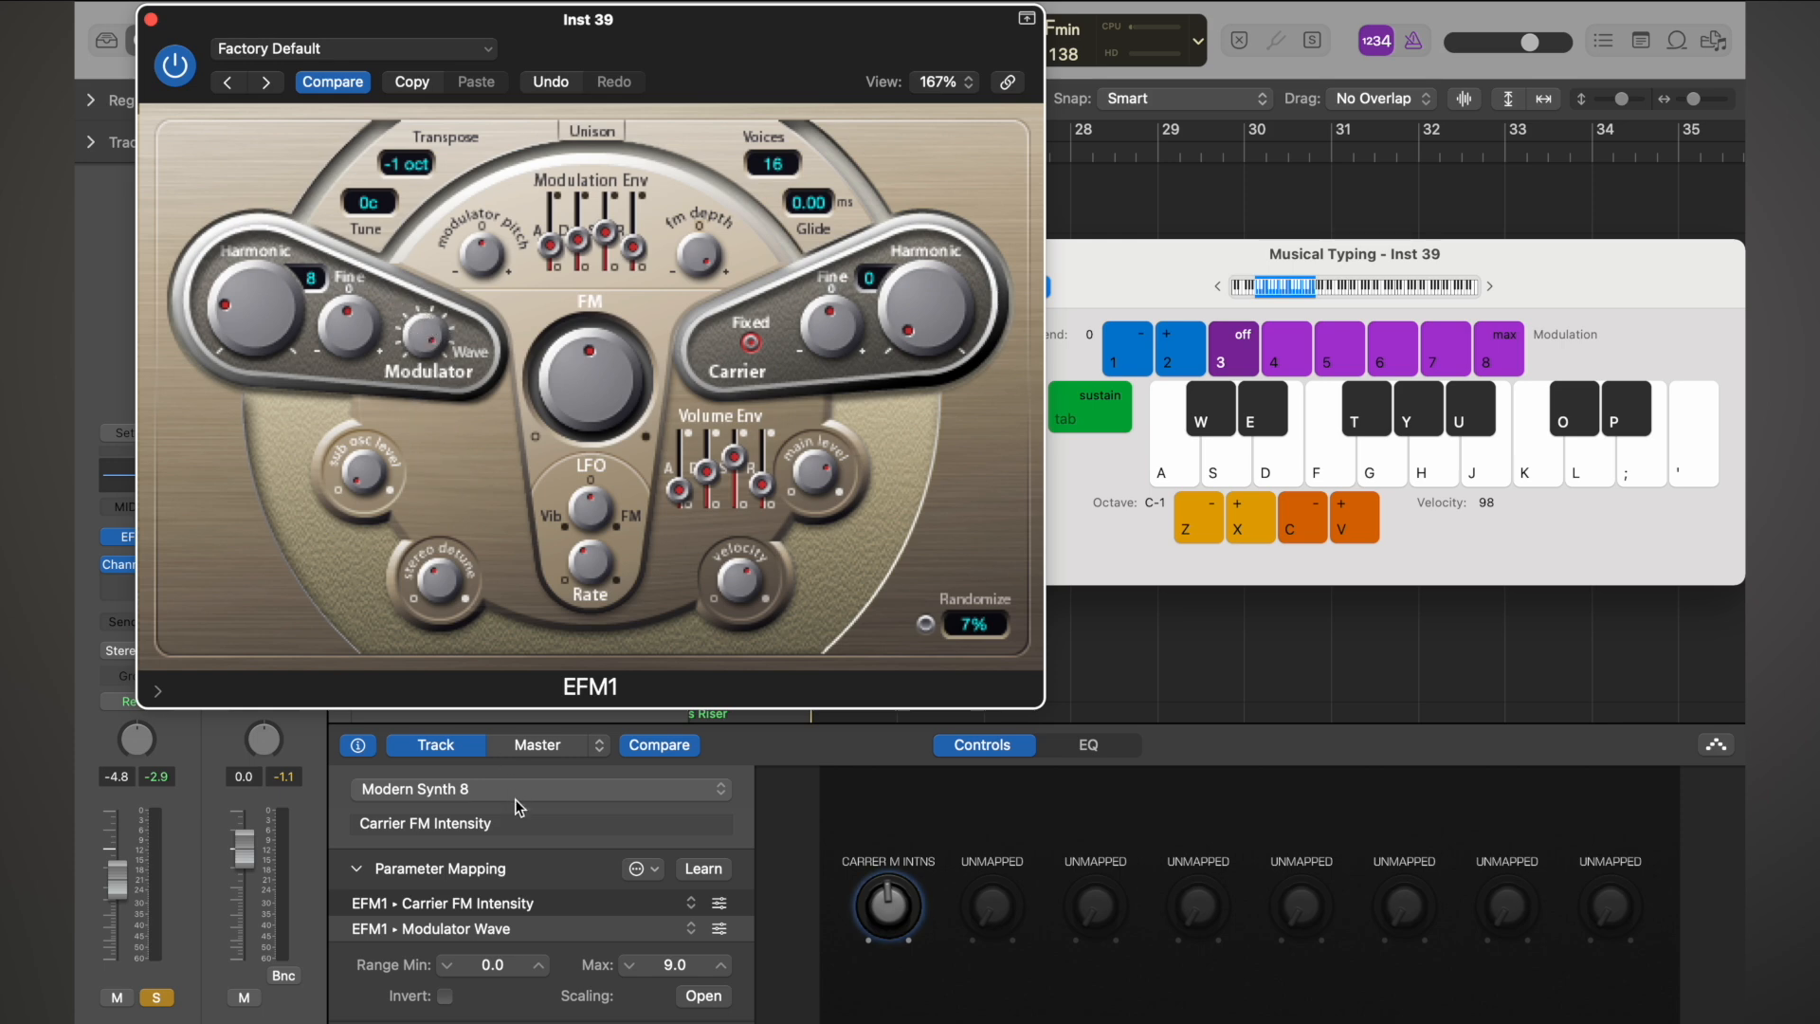
- Examine how the mapped knob follows the Modulator Wave scaling graph, and close the graph
left_click(720, 931)
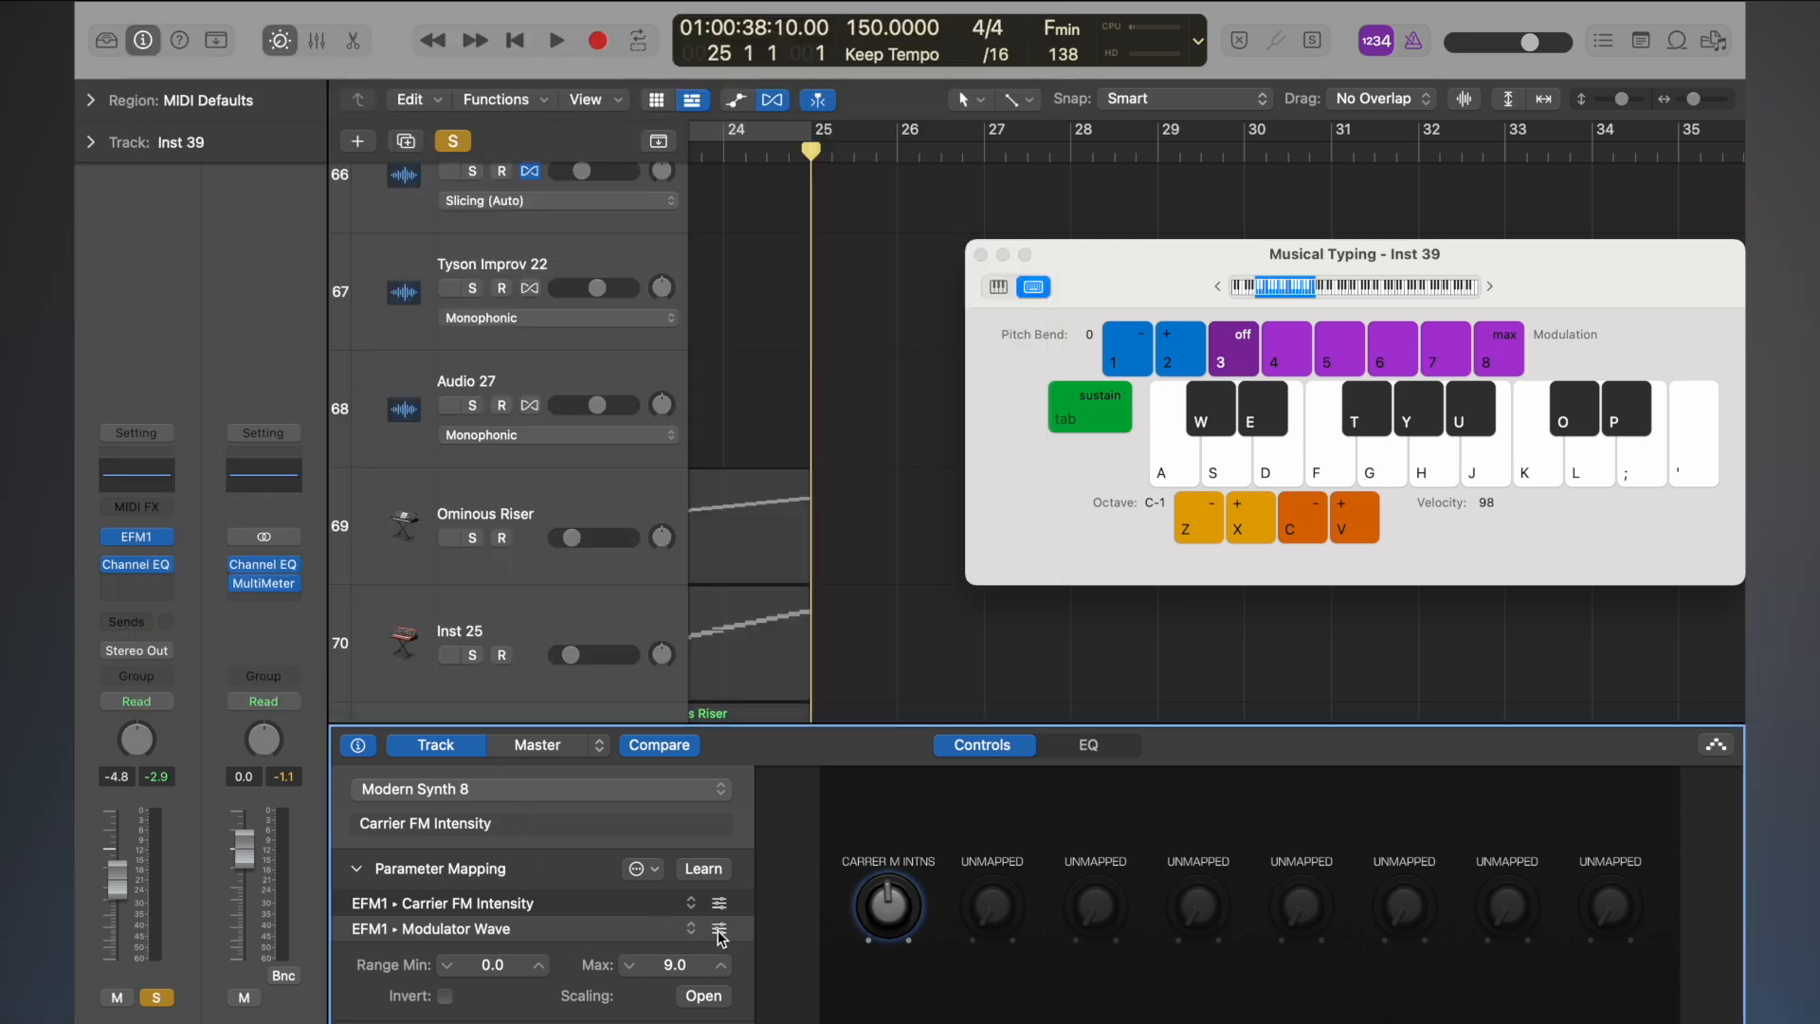
left_click(720, 929)
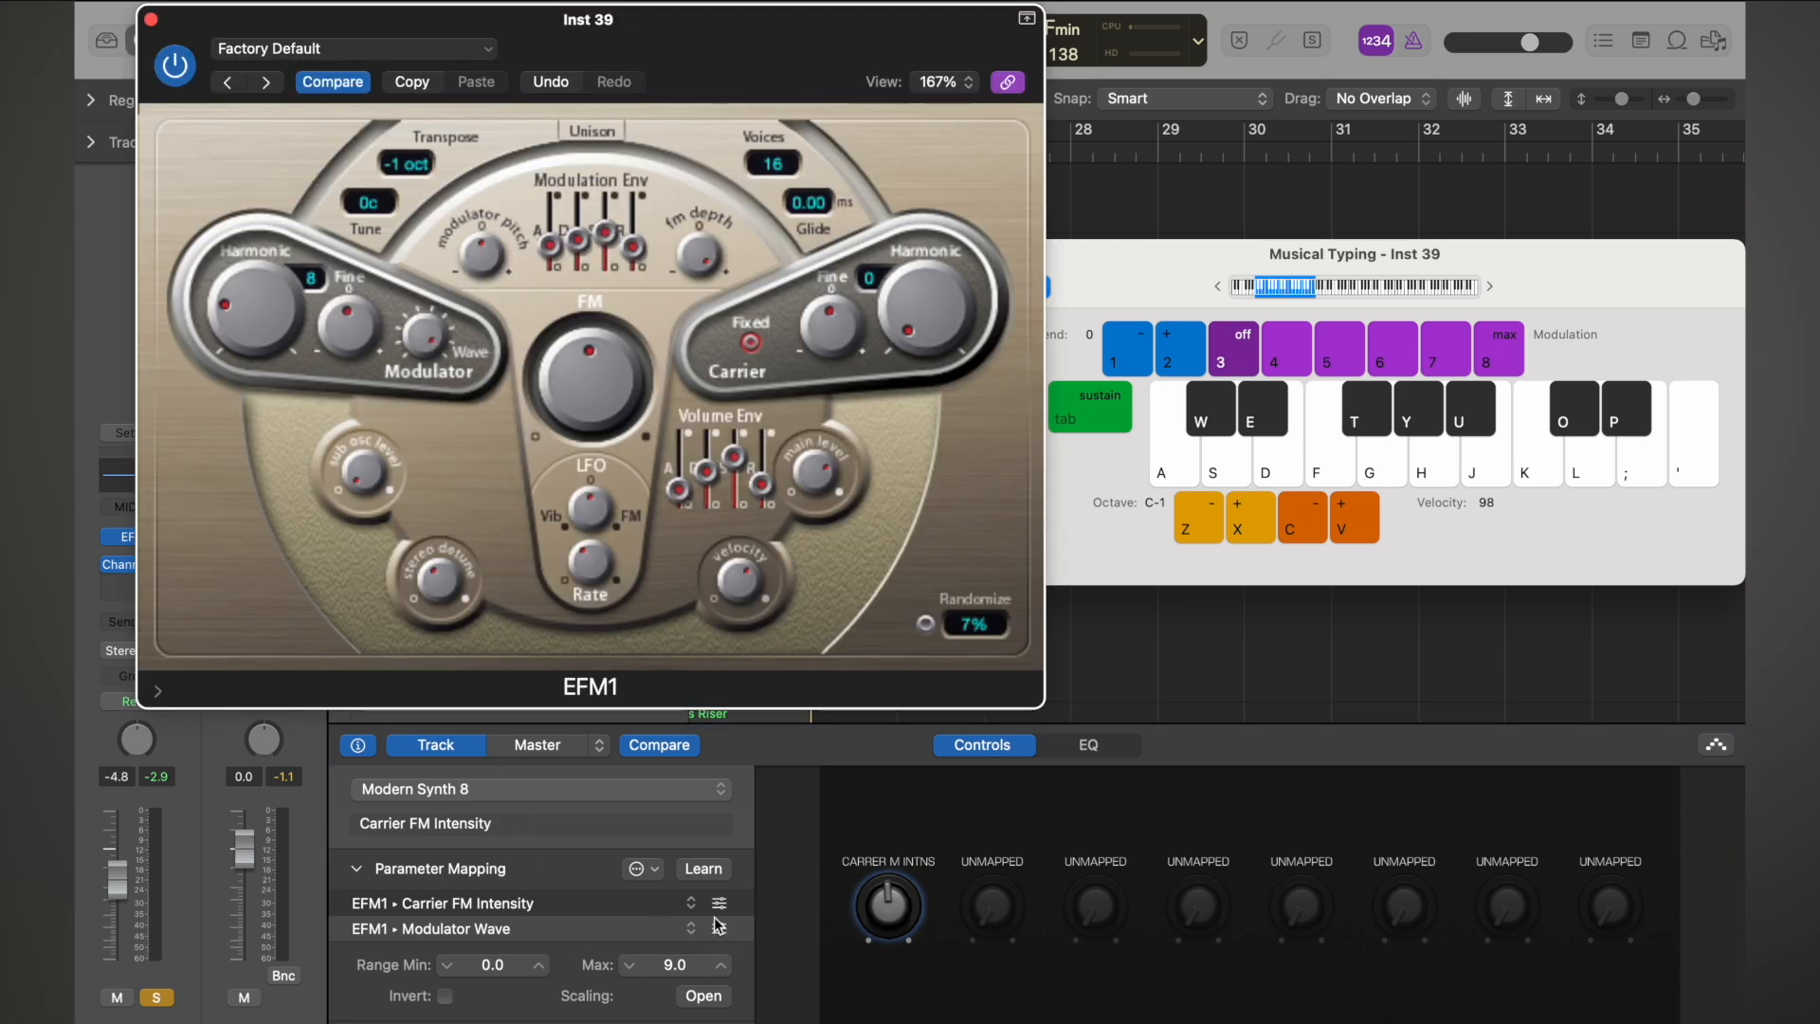
left_click(706, 997)
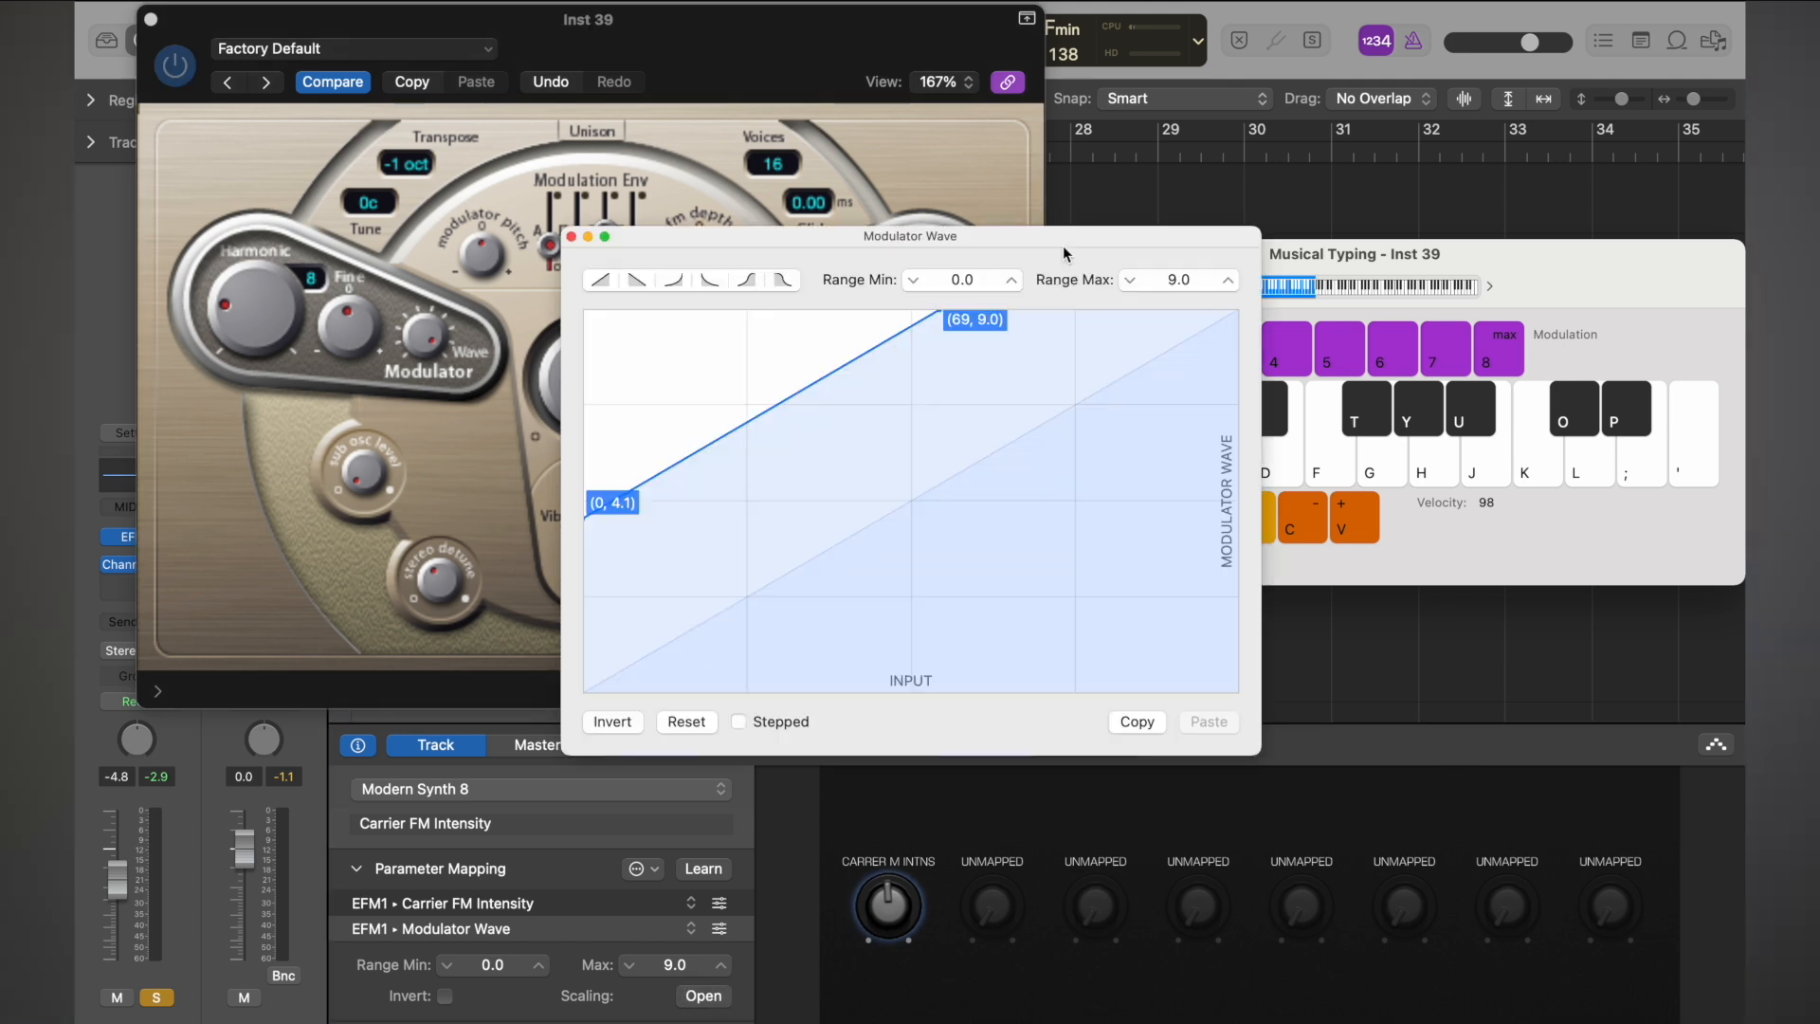
left_click_drag(1063, 254, 785, 260)
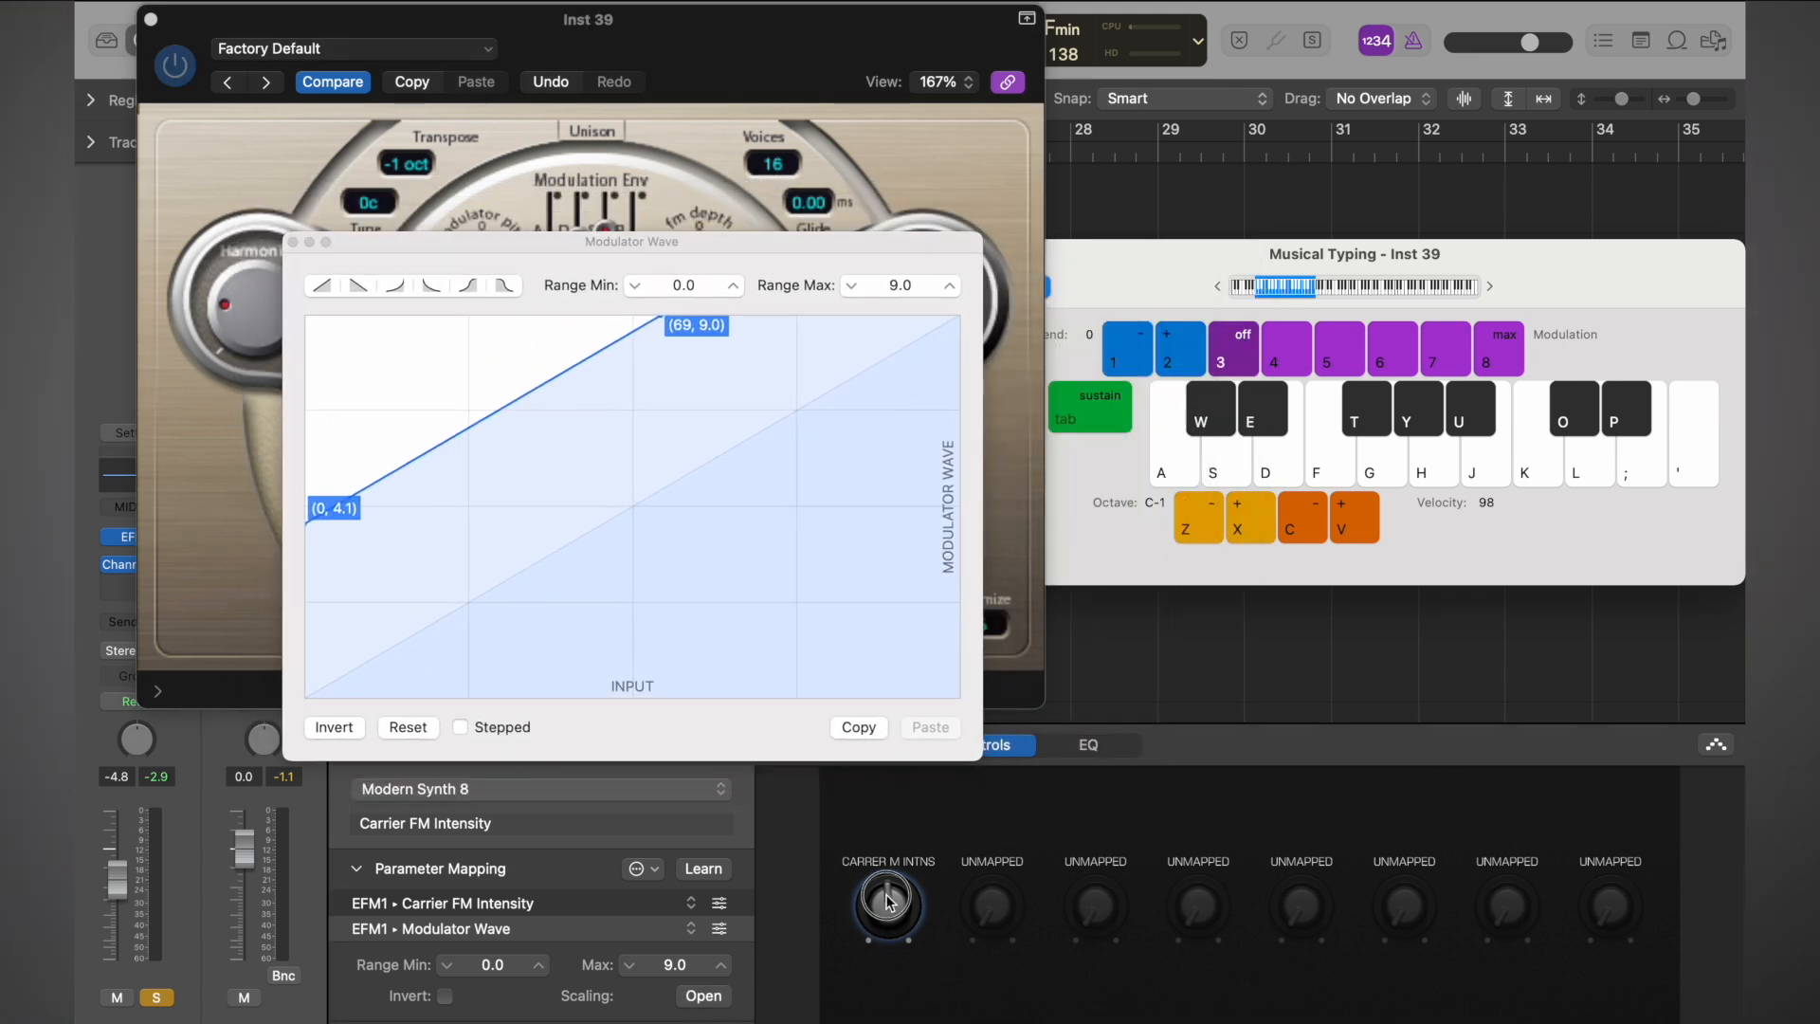
left_click_drag(889, 900, 889, 962)
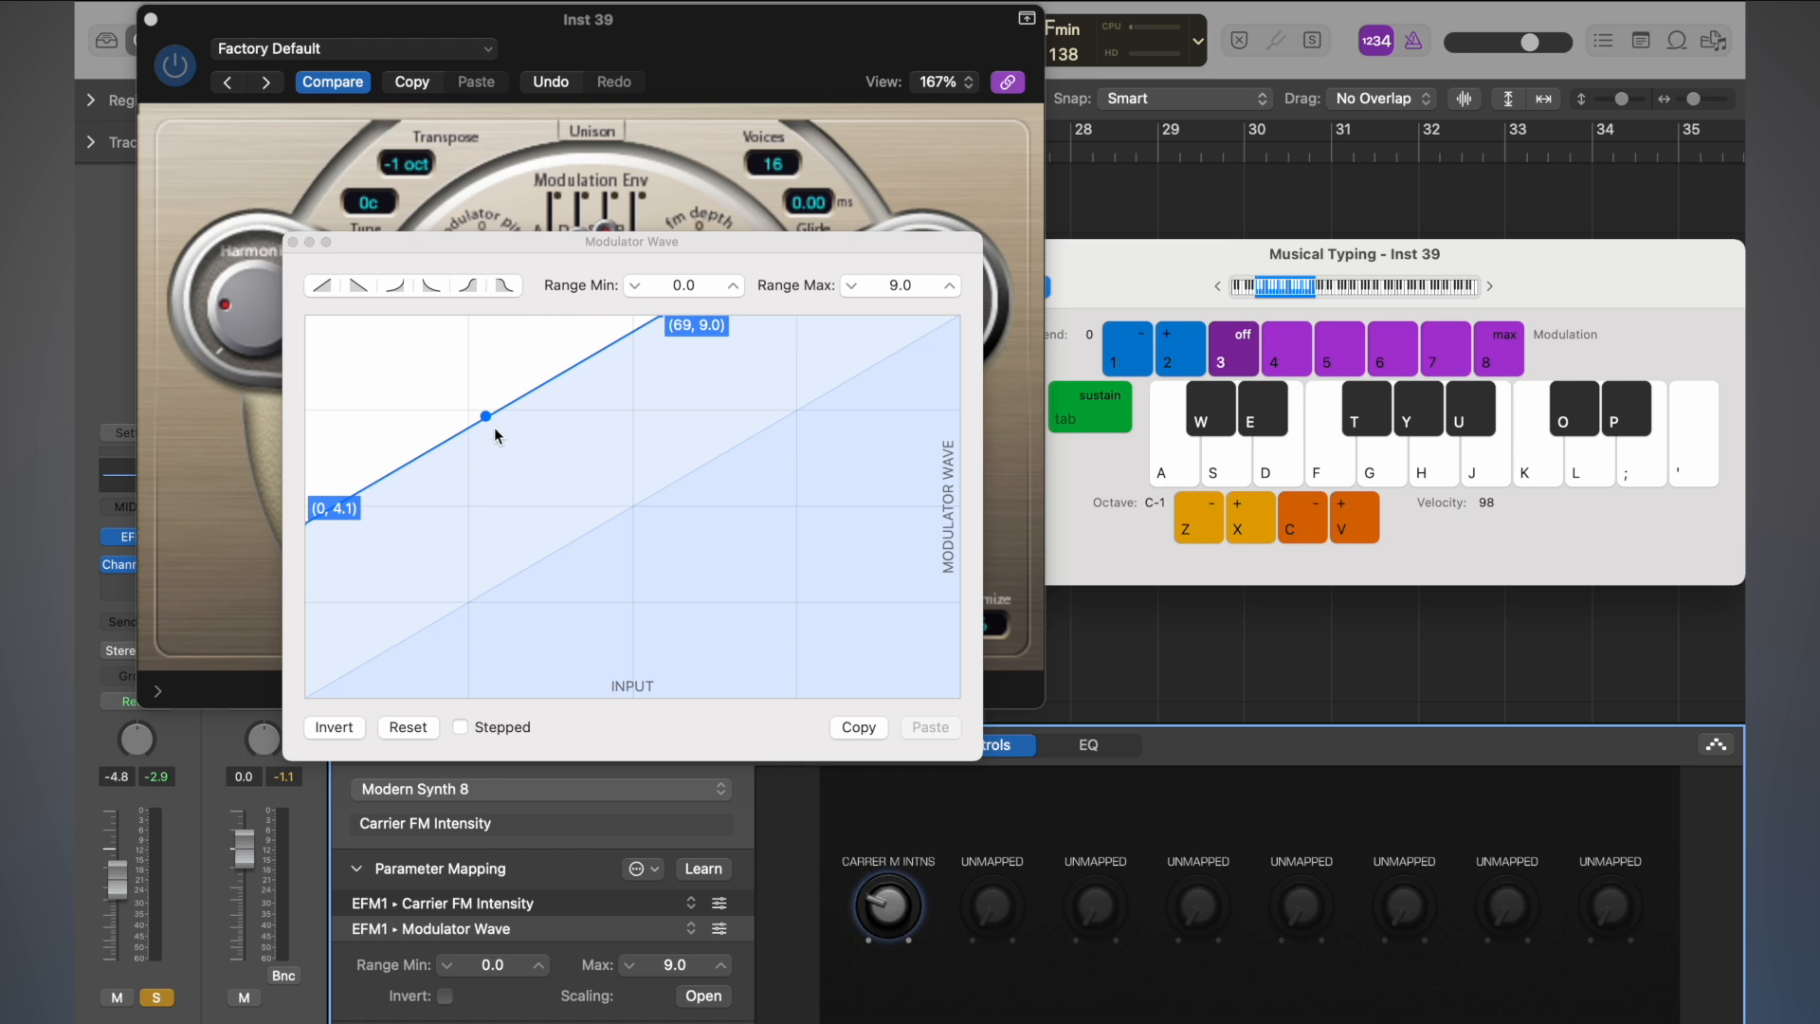
left_click(897, 909)
left_click_drag(761, 262, 663, 639)
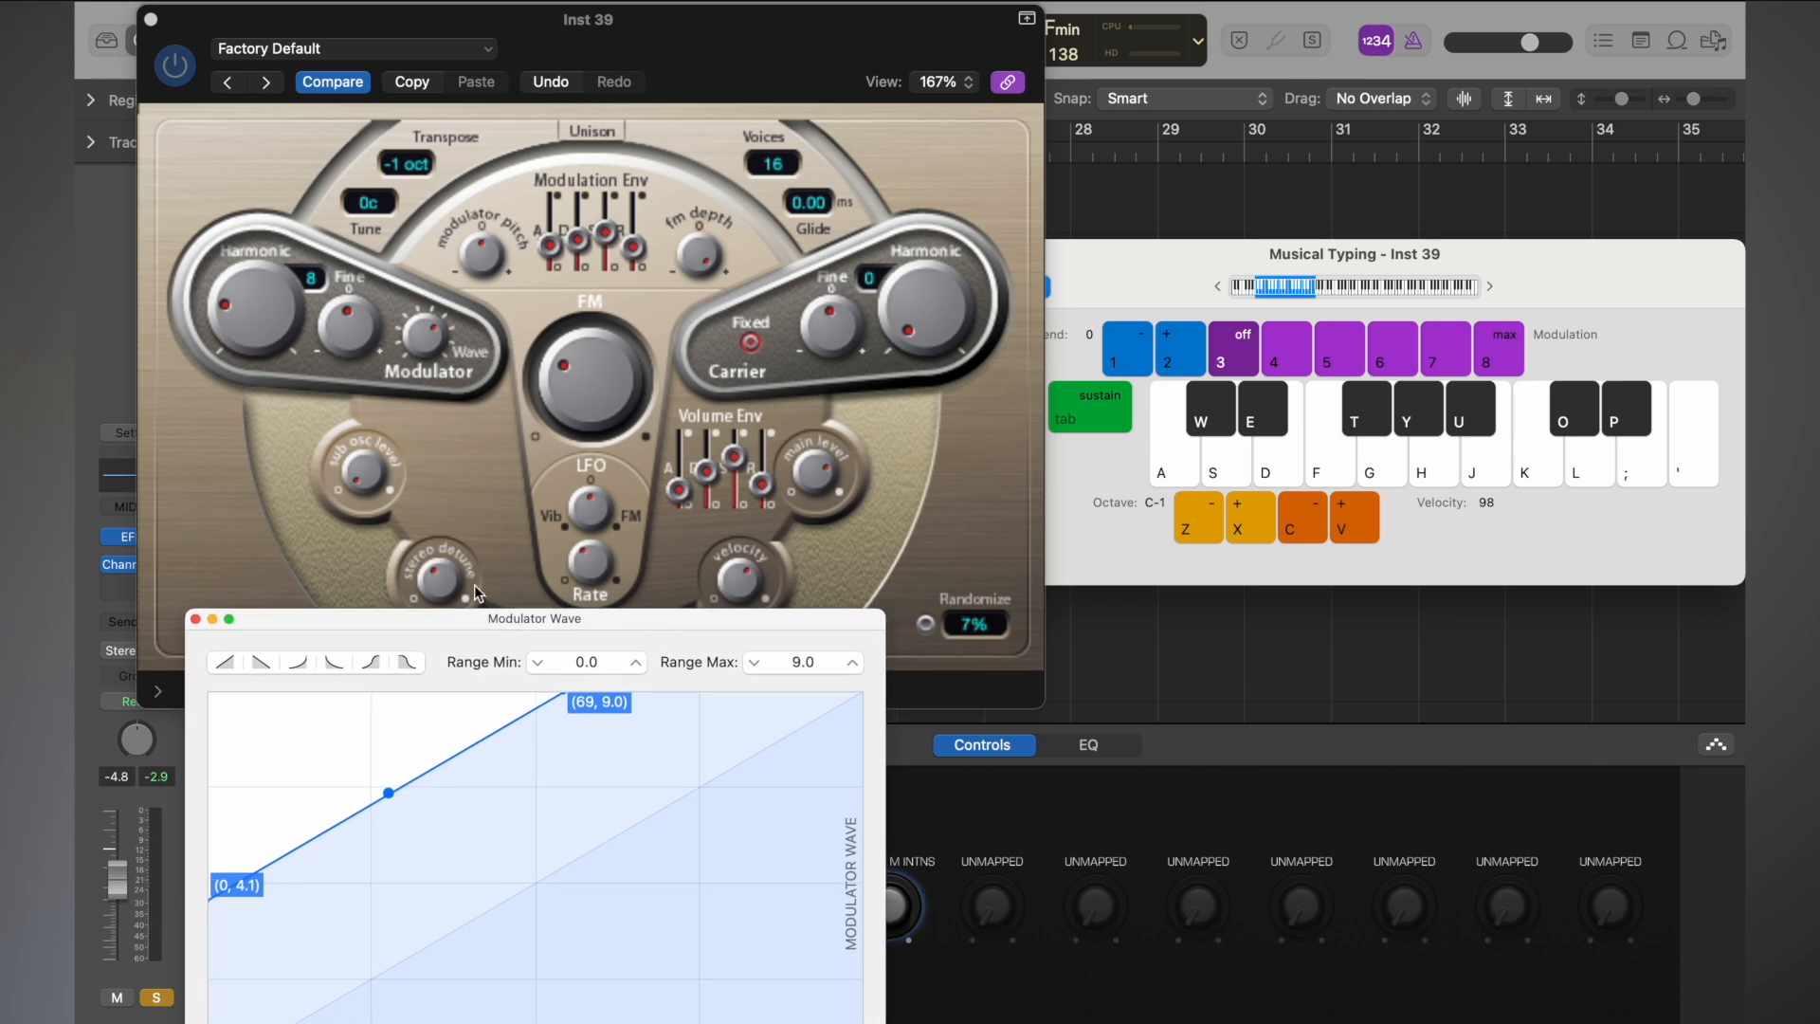
left_click(209, 622)
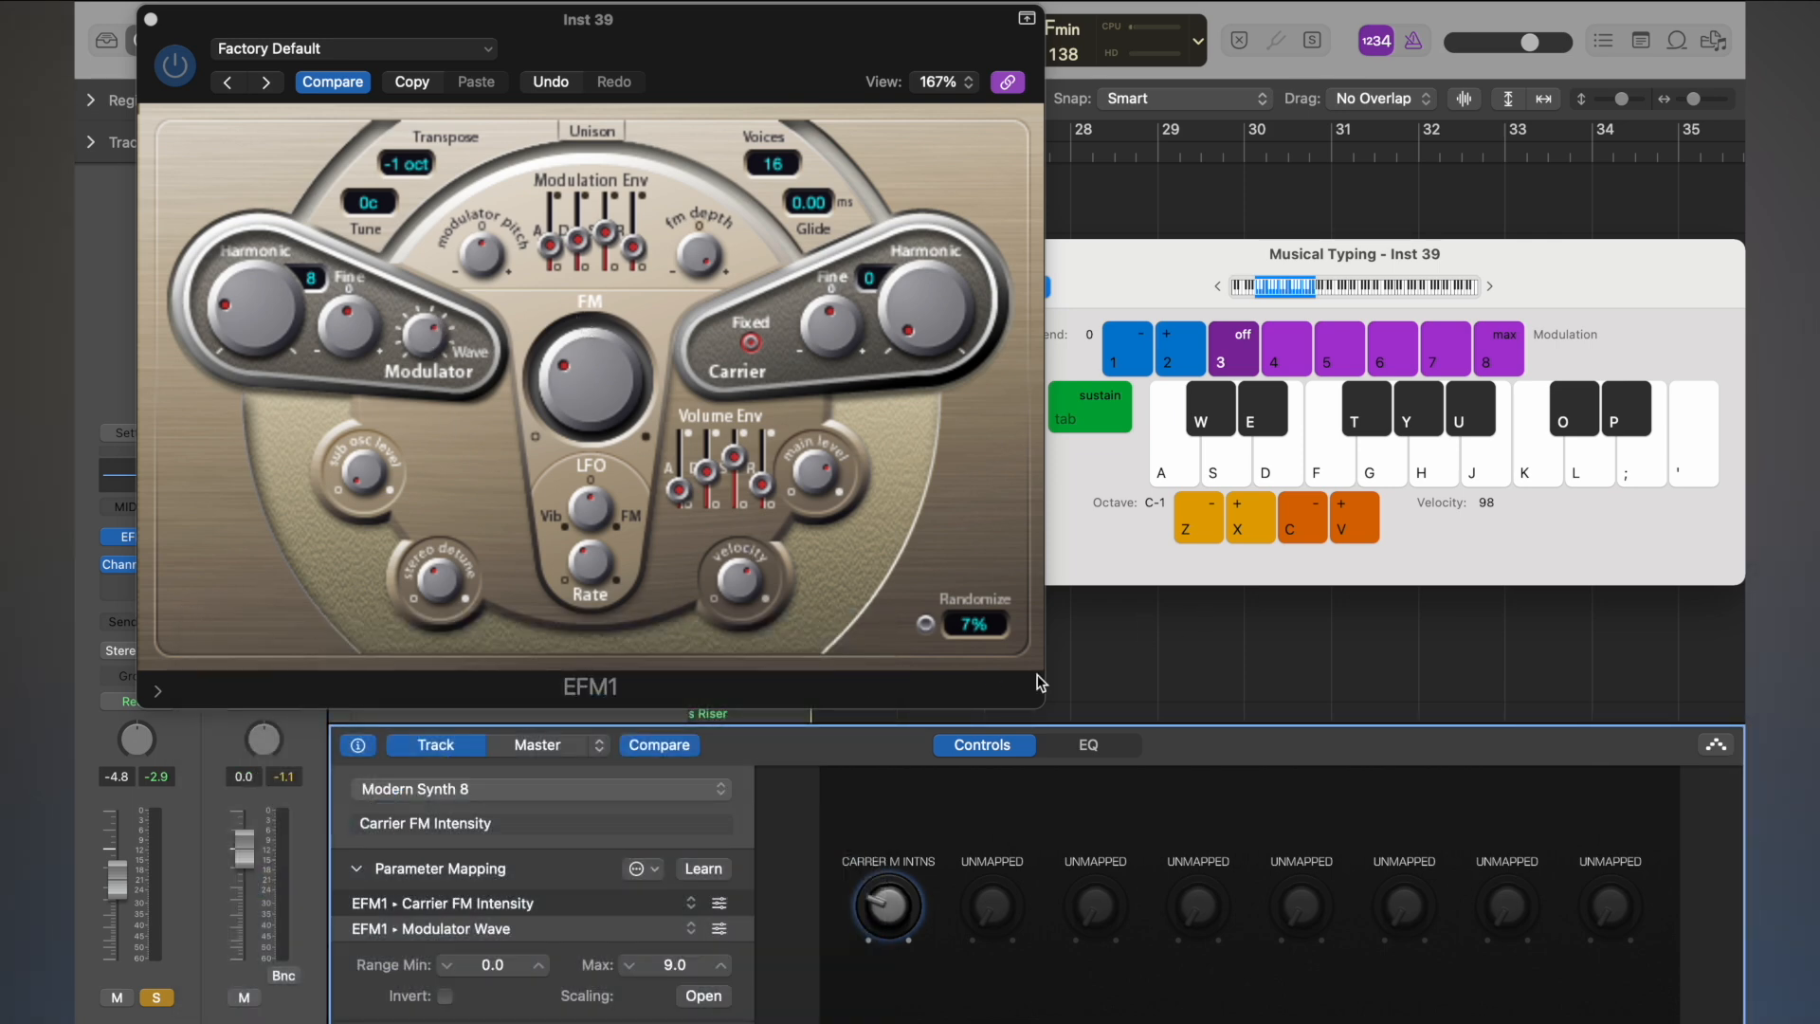
- Turn the mapped Smart Controls knob back up to about the middle while repeatedly playing F
left_click_drag(873, 917, 874, 843)
key("f")
key("f")
key("f")
key("f")
key("f")
key("f")
key("f")
key("f")
- Reopen the Modulator Wave scaling graph and move it clear of the mapped Smart Controls knob
left_click(720, 929)
left_click(720, 930)
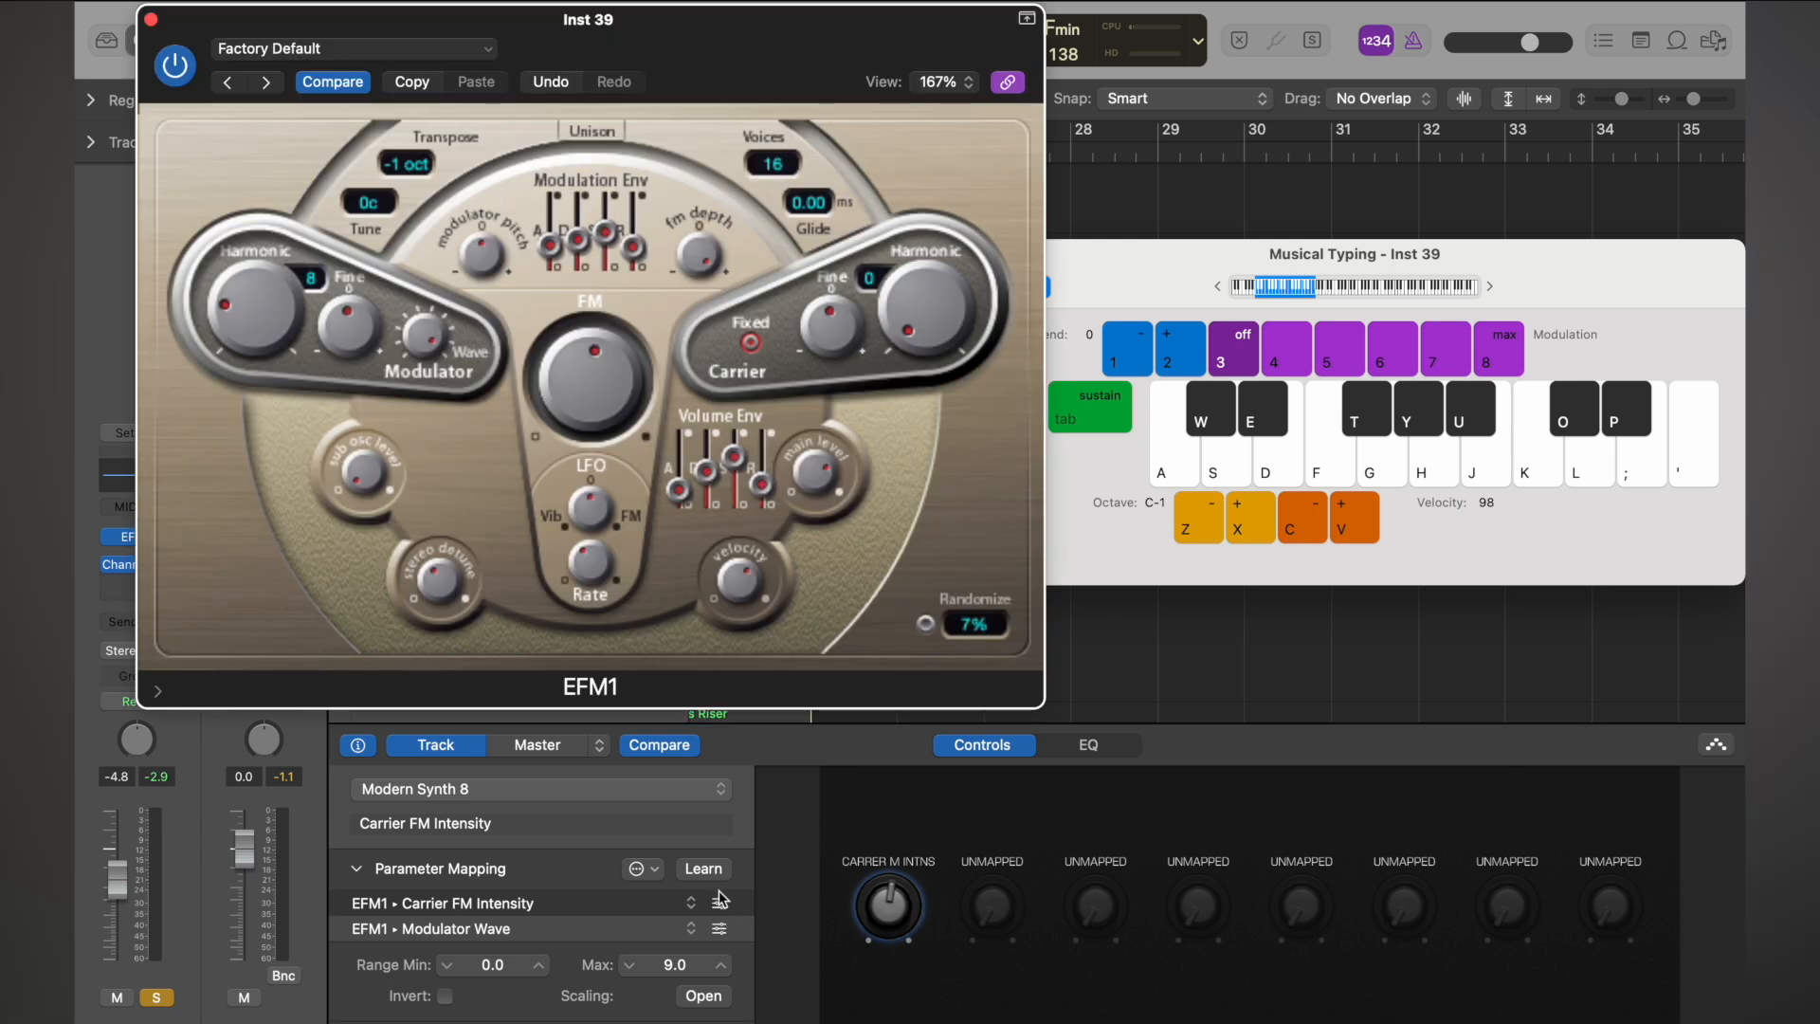
left_click(704, 996)
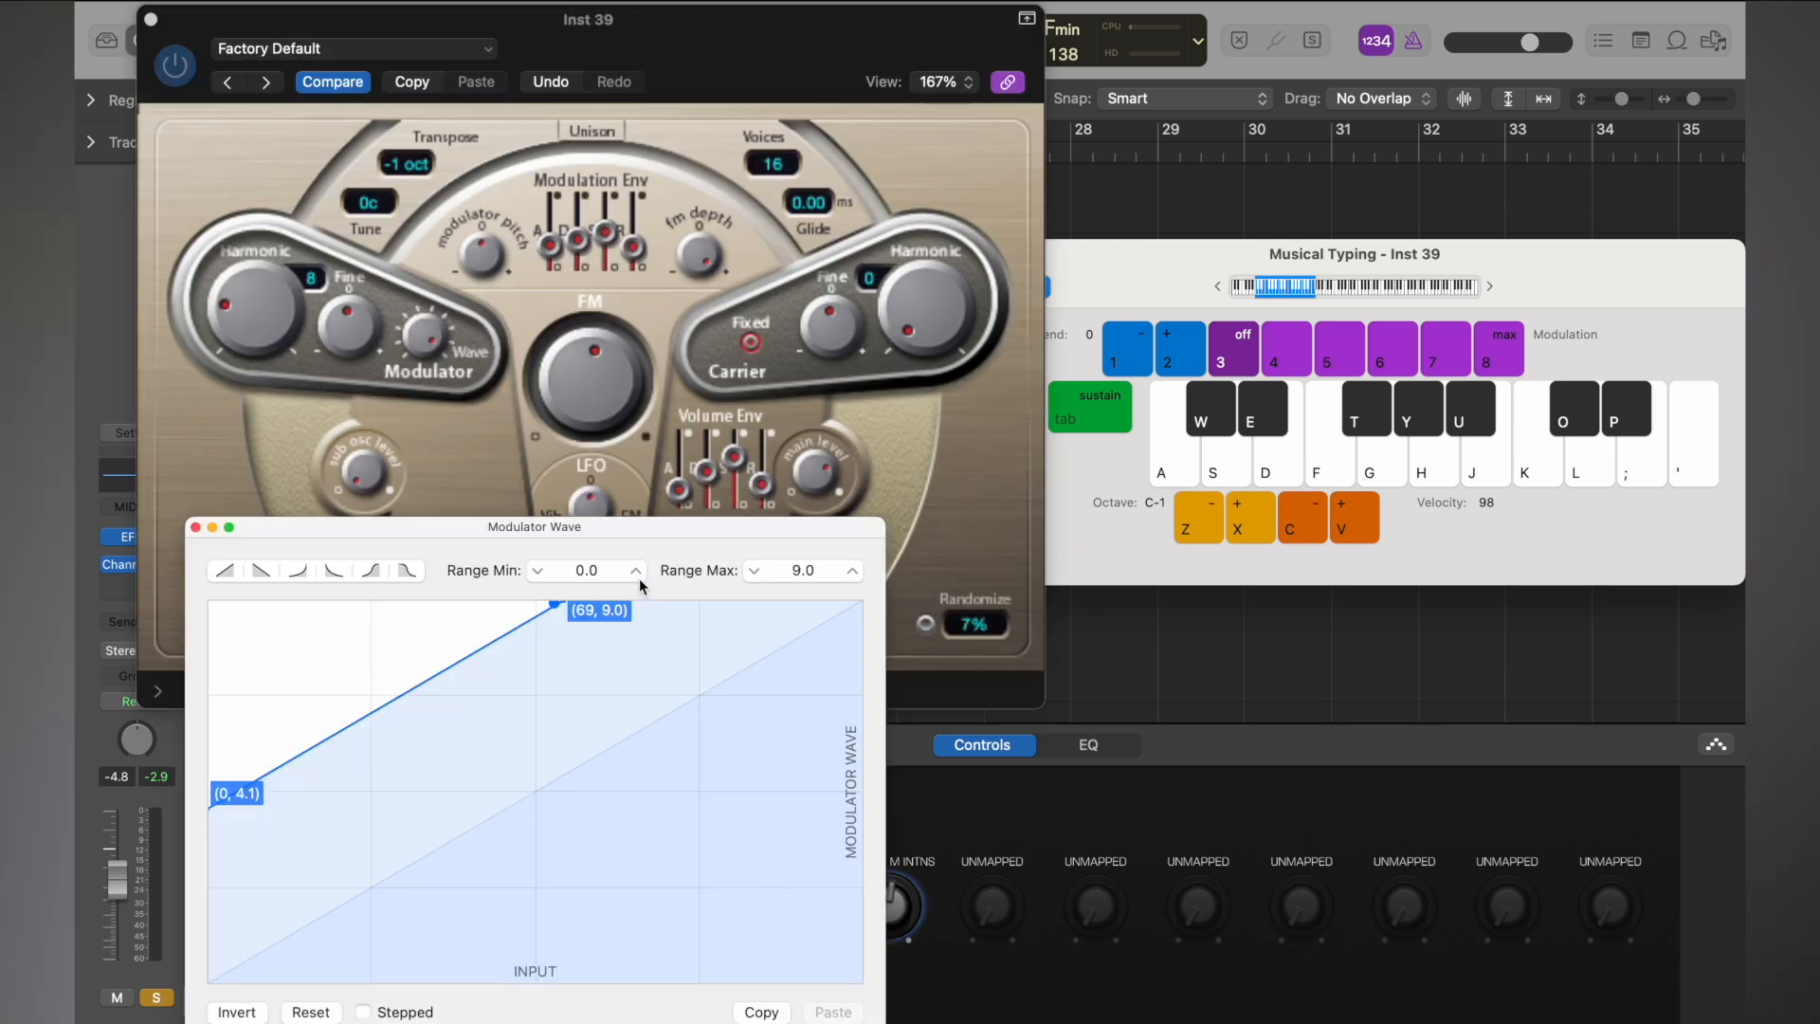
left_click_drag(626, 543, 634, 239)
left_click_drag(632, 256, 632, 252)
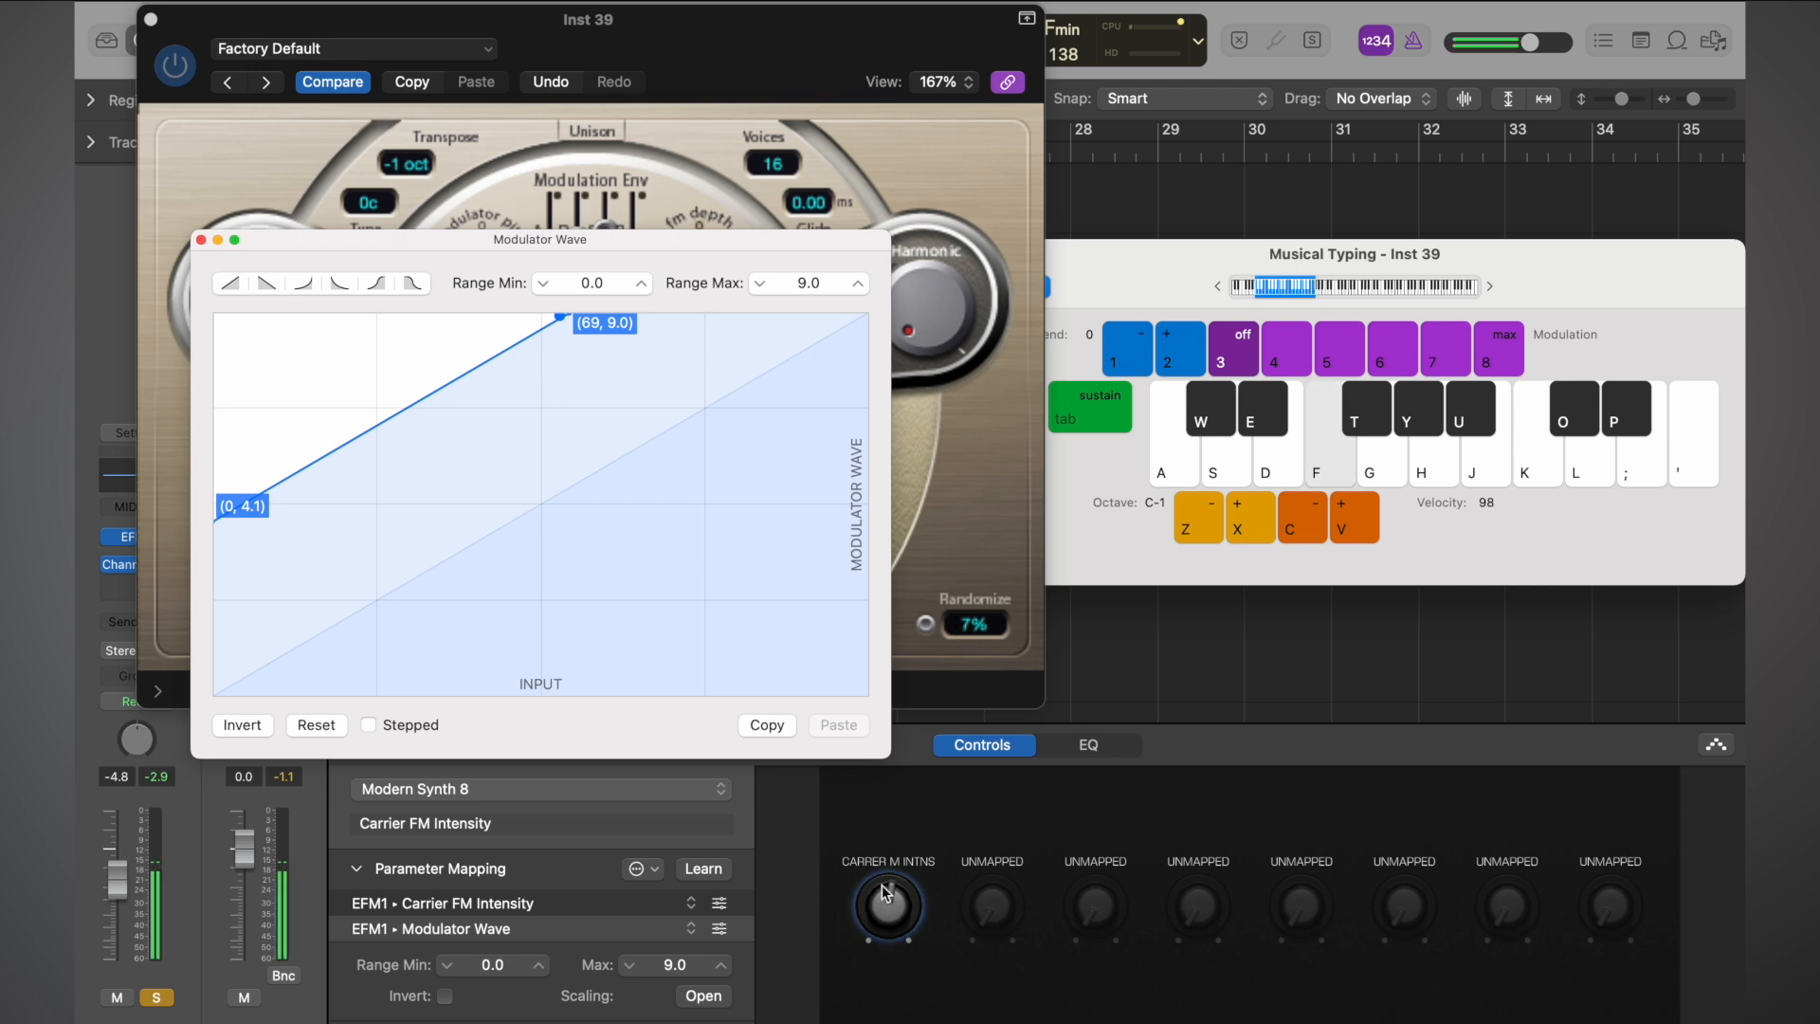
- Lower the Modulator Wave scaling line to run from (0, 0.0) to (69, 4.9), and sweep the mapped knob from 0% up to 69%
left_click_drag(883, 895, 870, 1007)
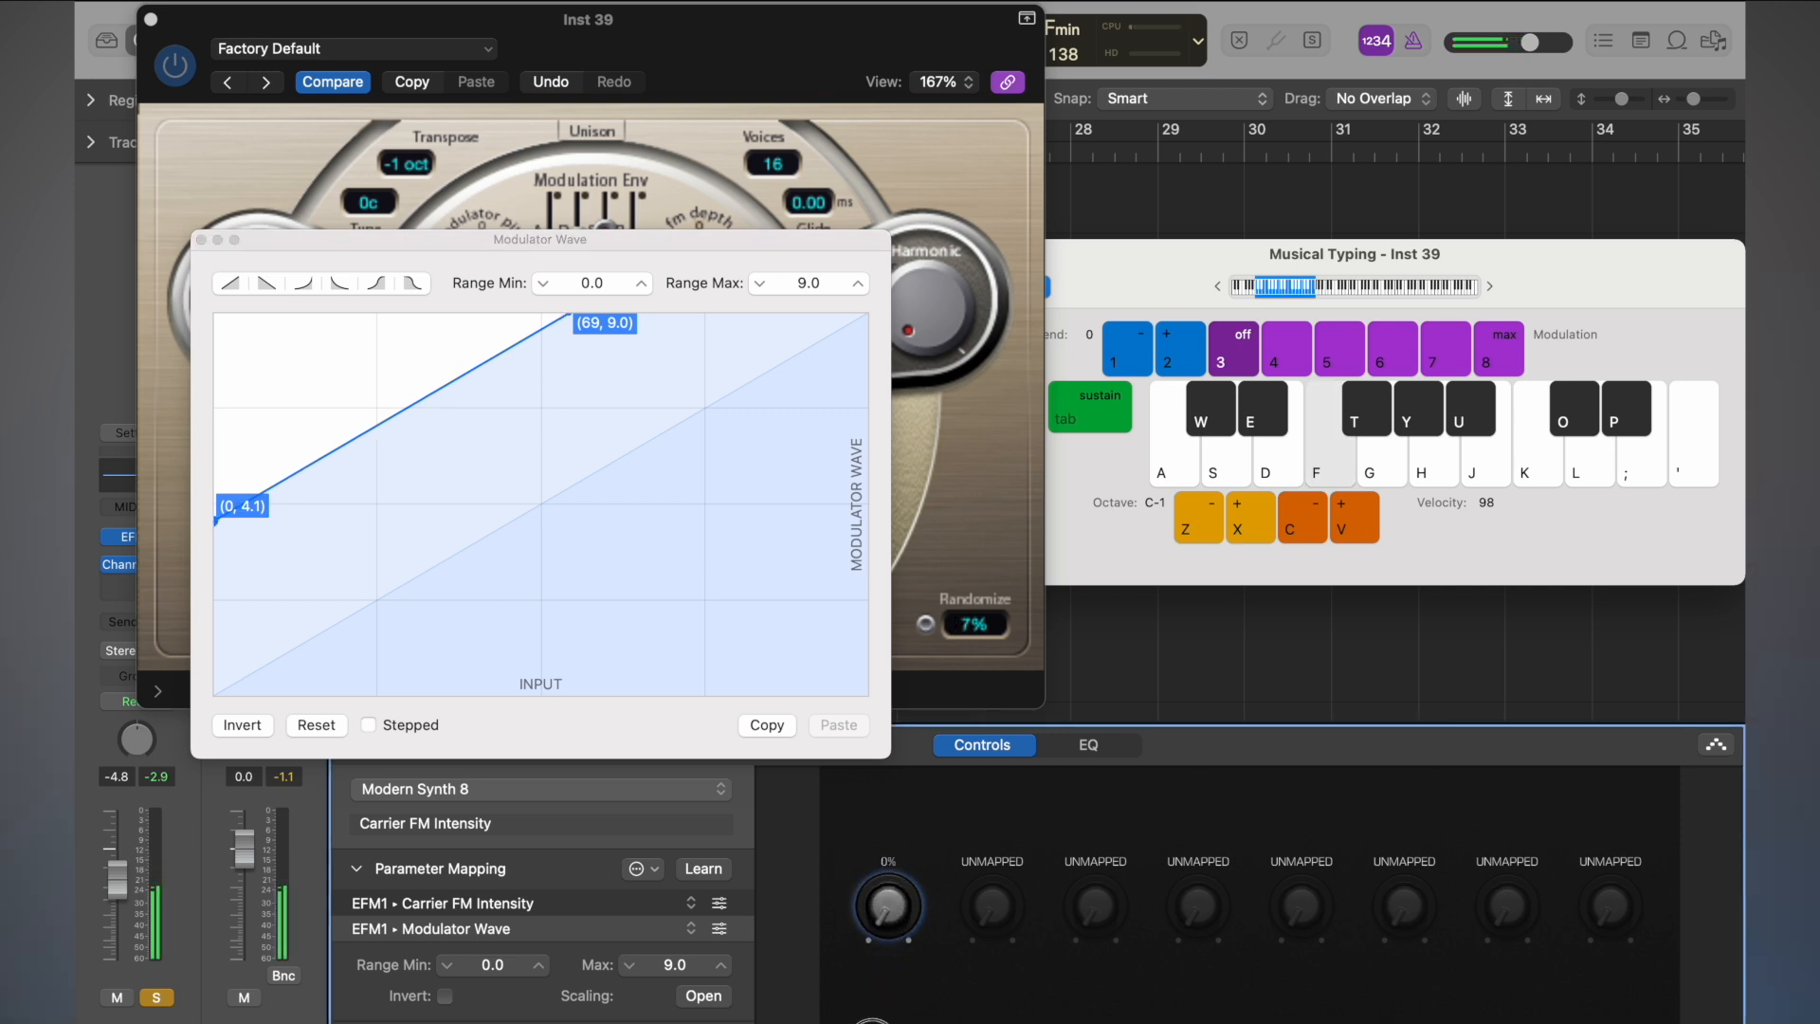
left_click(372, 484)
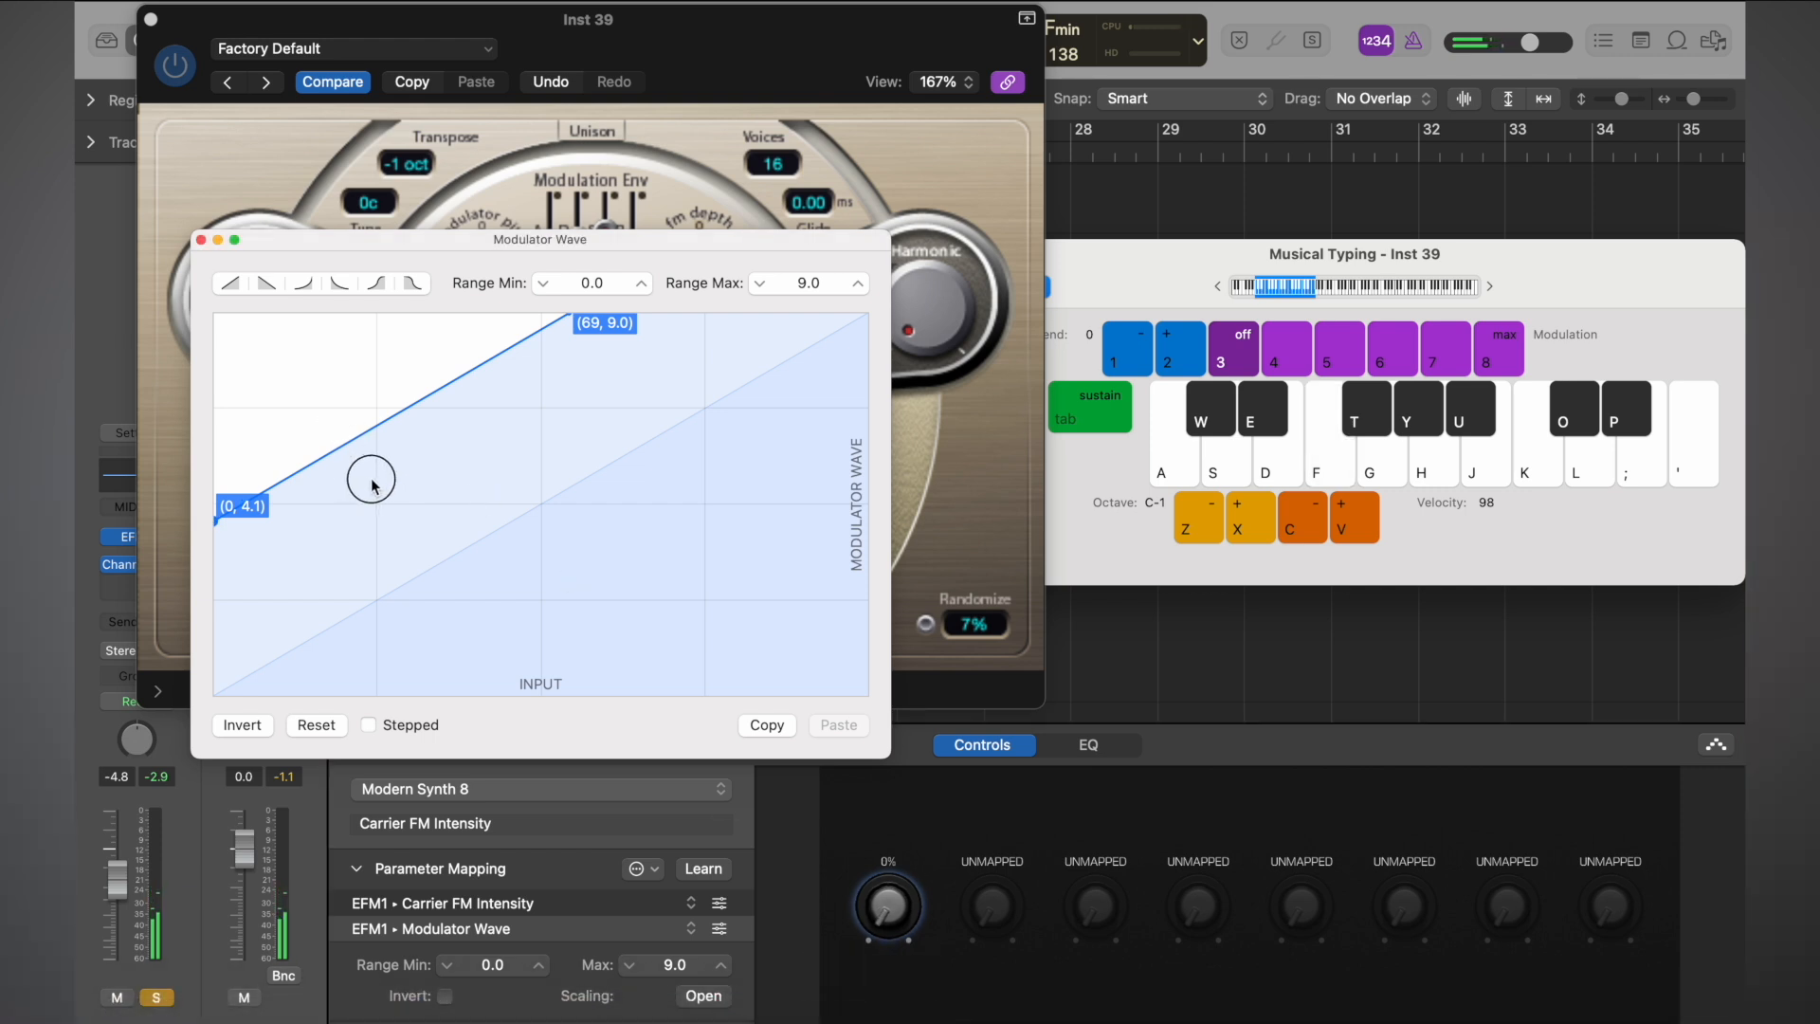
left_click_drag(332, 476, 225, 689)
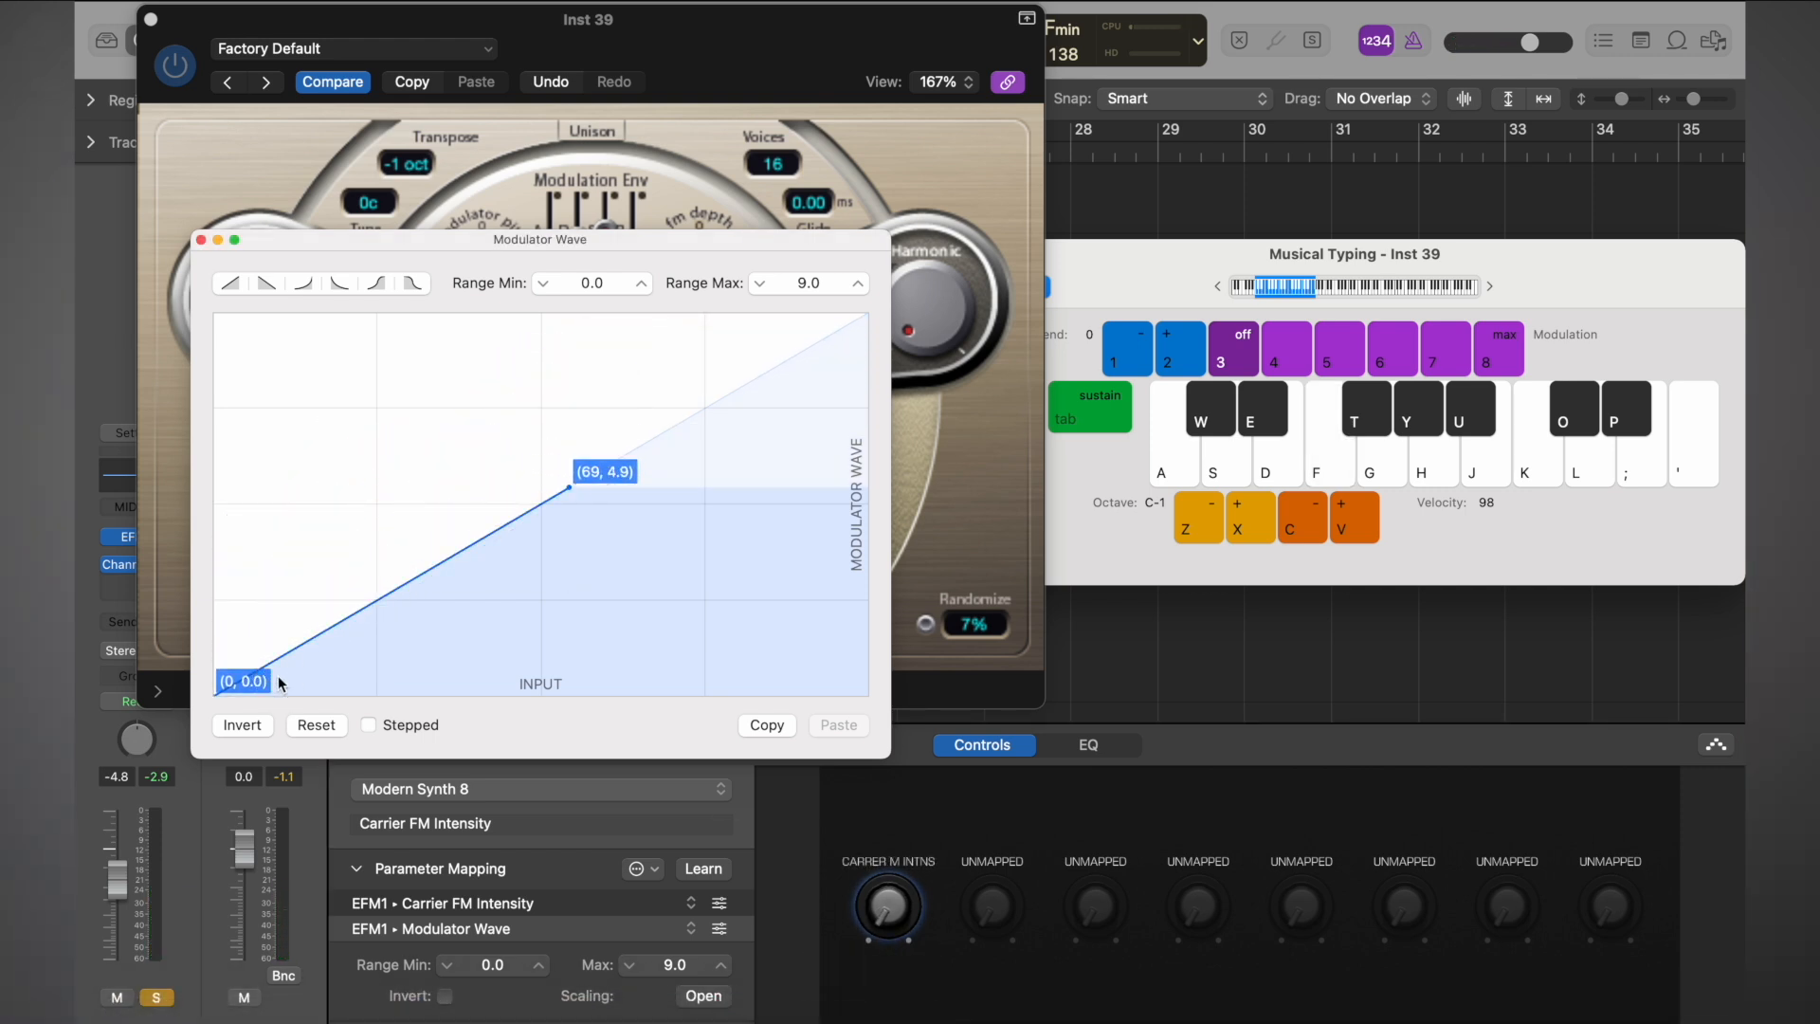
left_click(881, 913)
left_click_drag(880, 913, 836, 587)
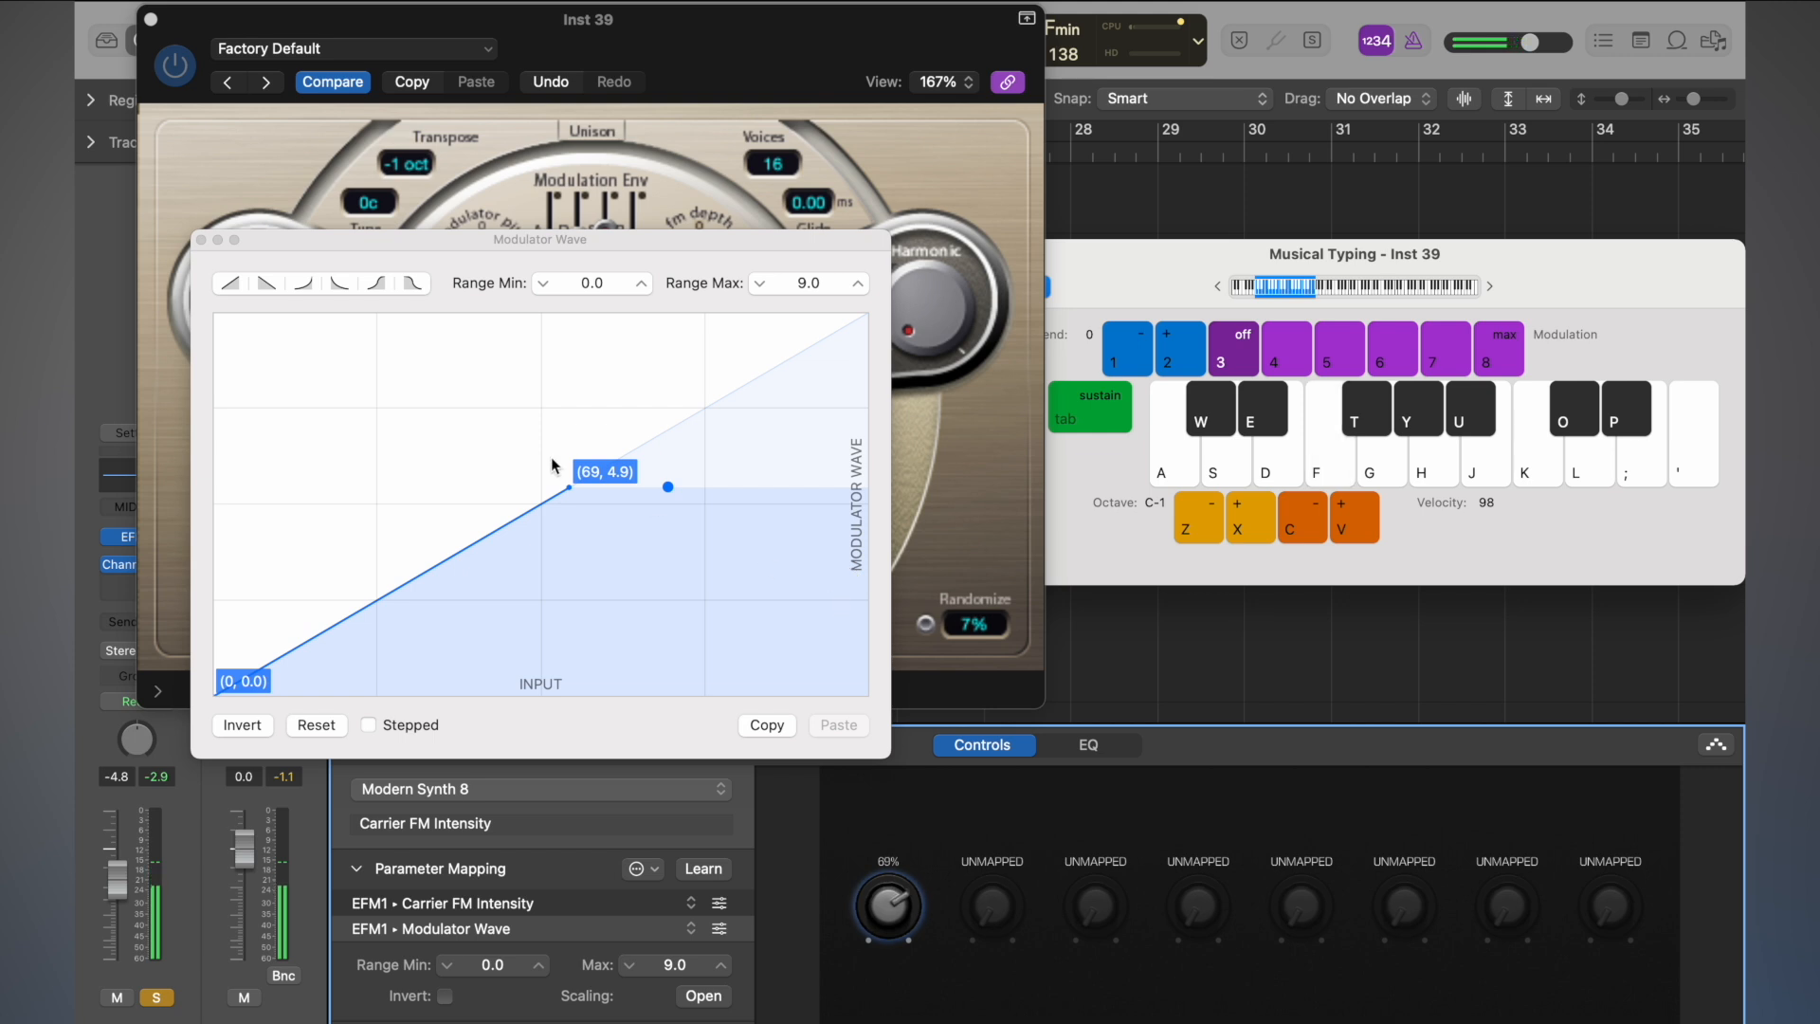
- Move the scaling line's upper point to (89, 6.7) and test the mapped Smart Controls knob while playing F
left_click(570, 491)
left_click_drag(570, 491, 673, 410)
mouse_move(891, 893)
left_mouse_down()
mouse_move(886, 999)
mouse_move(916, 700)
mouse_move(882, 953)
mouse_move(897, 816)
mouse_move(891, 912)
mouse_move(886, 849)
mouse_move(879, 908)
mouse_move(917, 774)
mouse_move(899, 852)
left_mouse_up()
key("f")
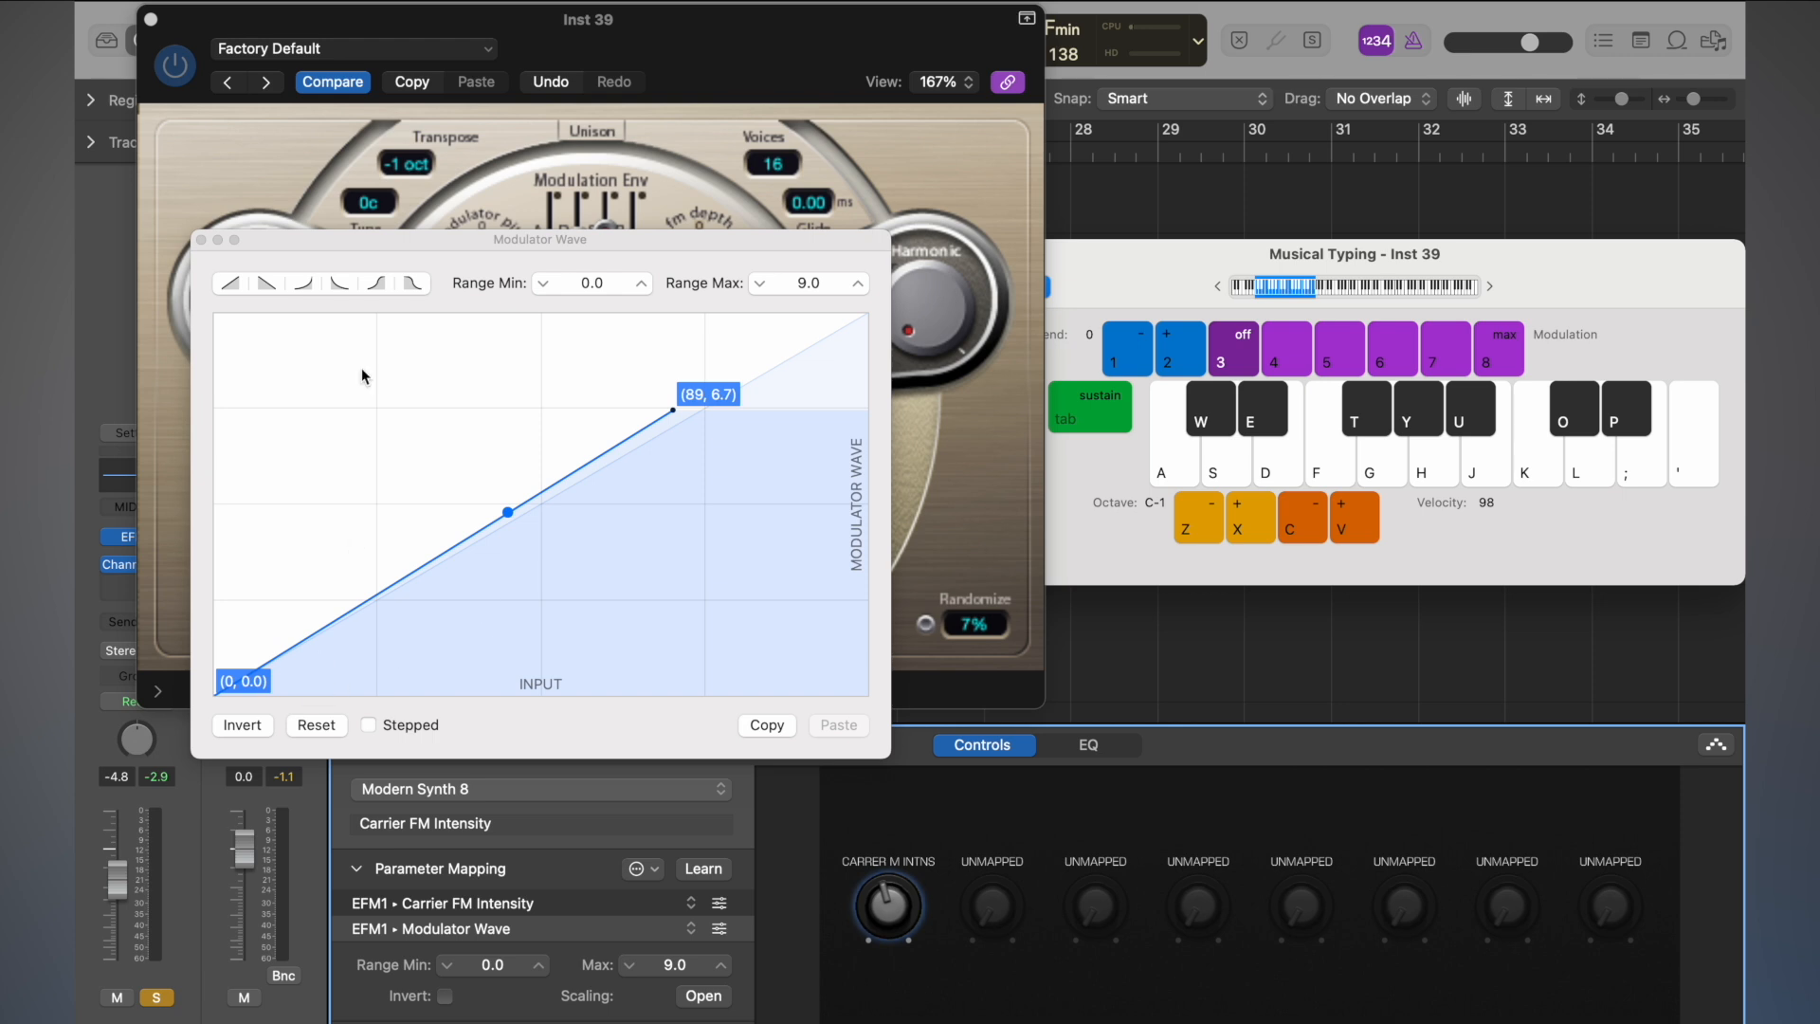
- Apply the rising S-curve to the Modulator Wave scaling and bend its upper half below the diagonal, testing with the mapped knob
left_click(380, 283)
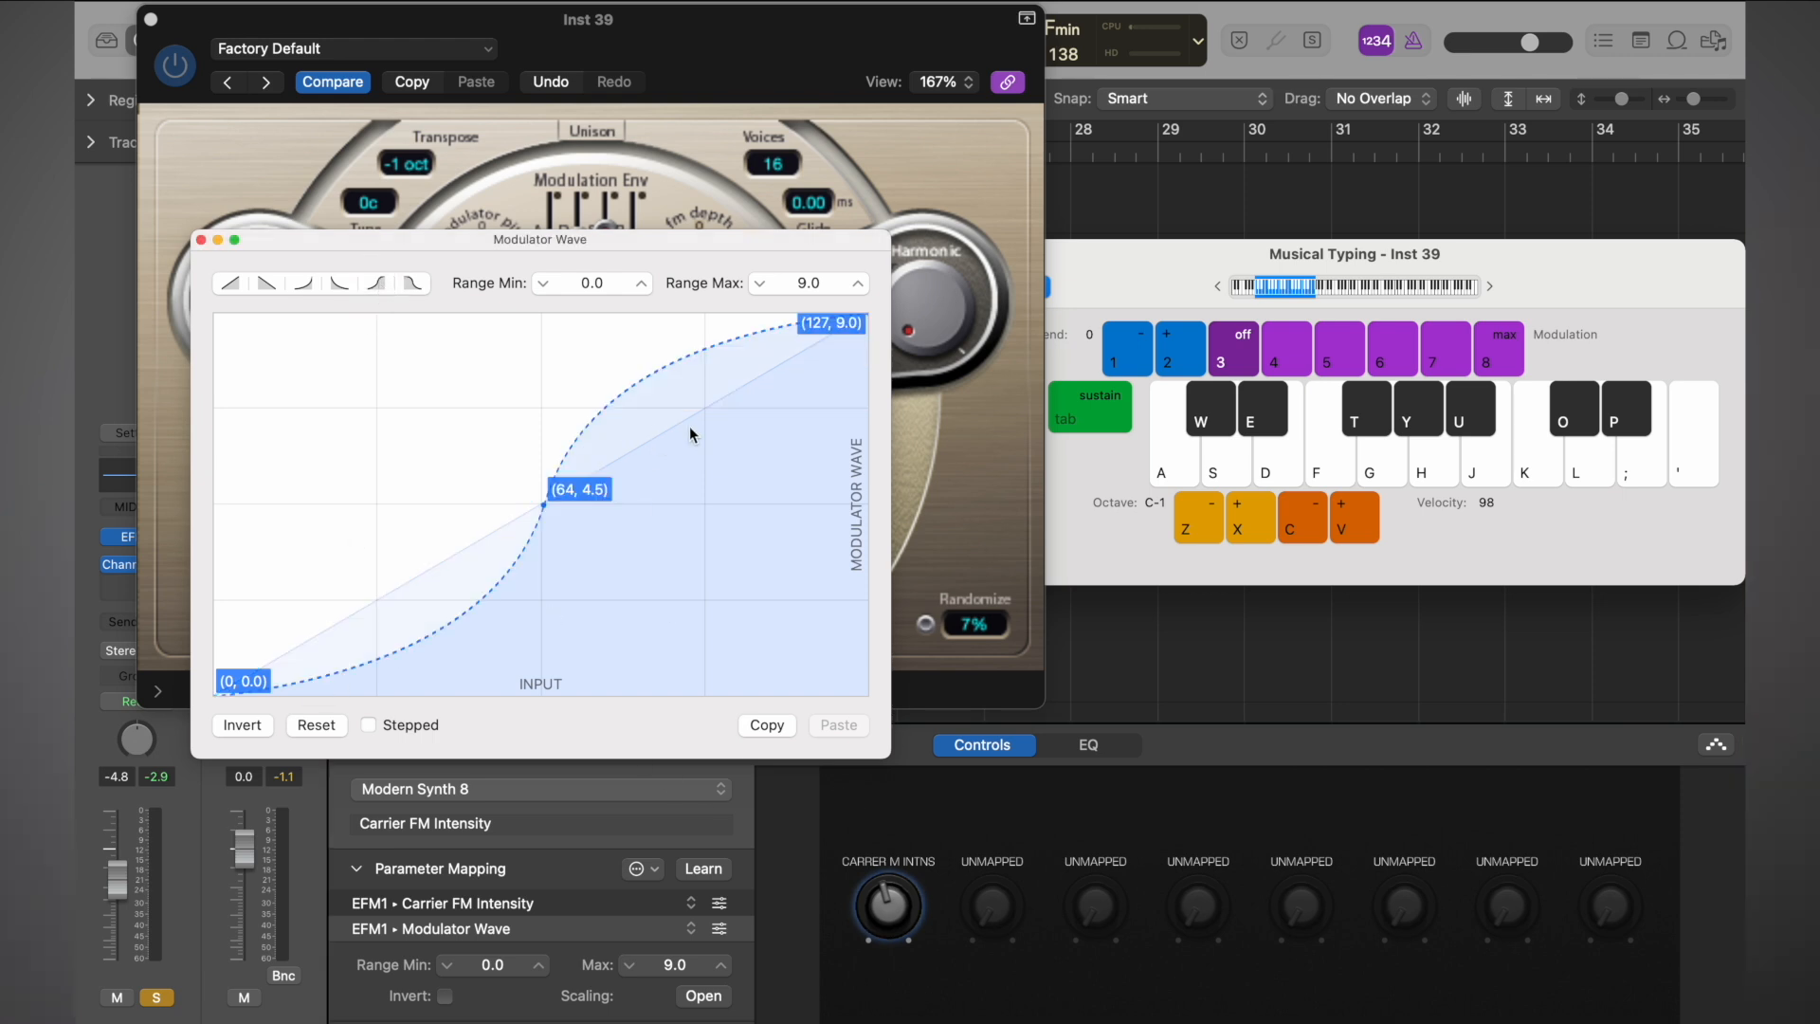
left_click_drag(900, 915, 880, 835)
left_click(787, 332)
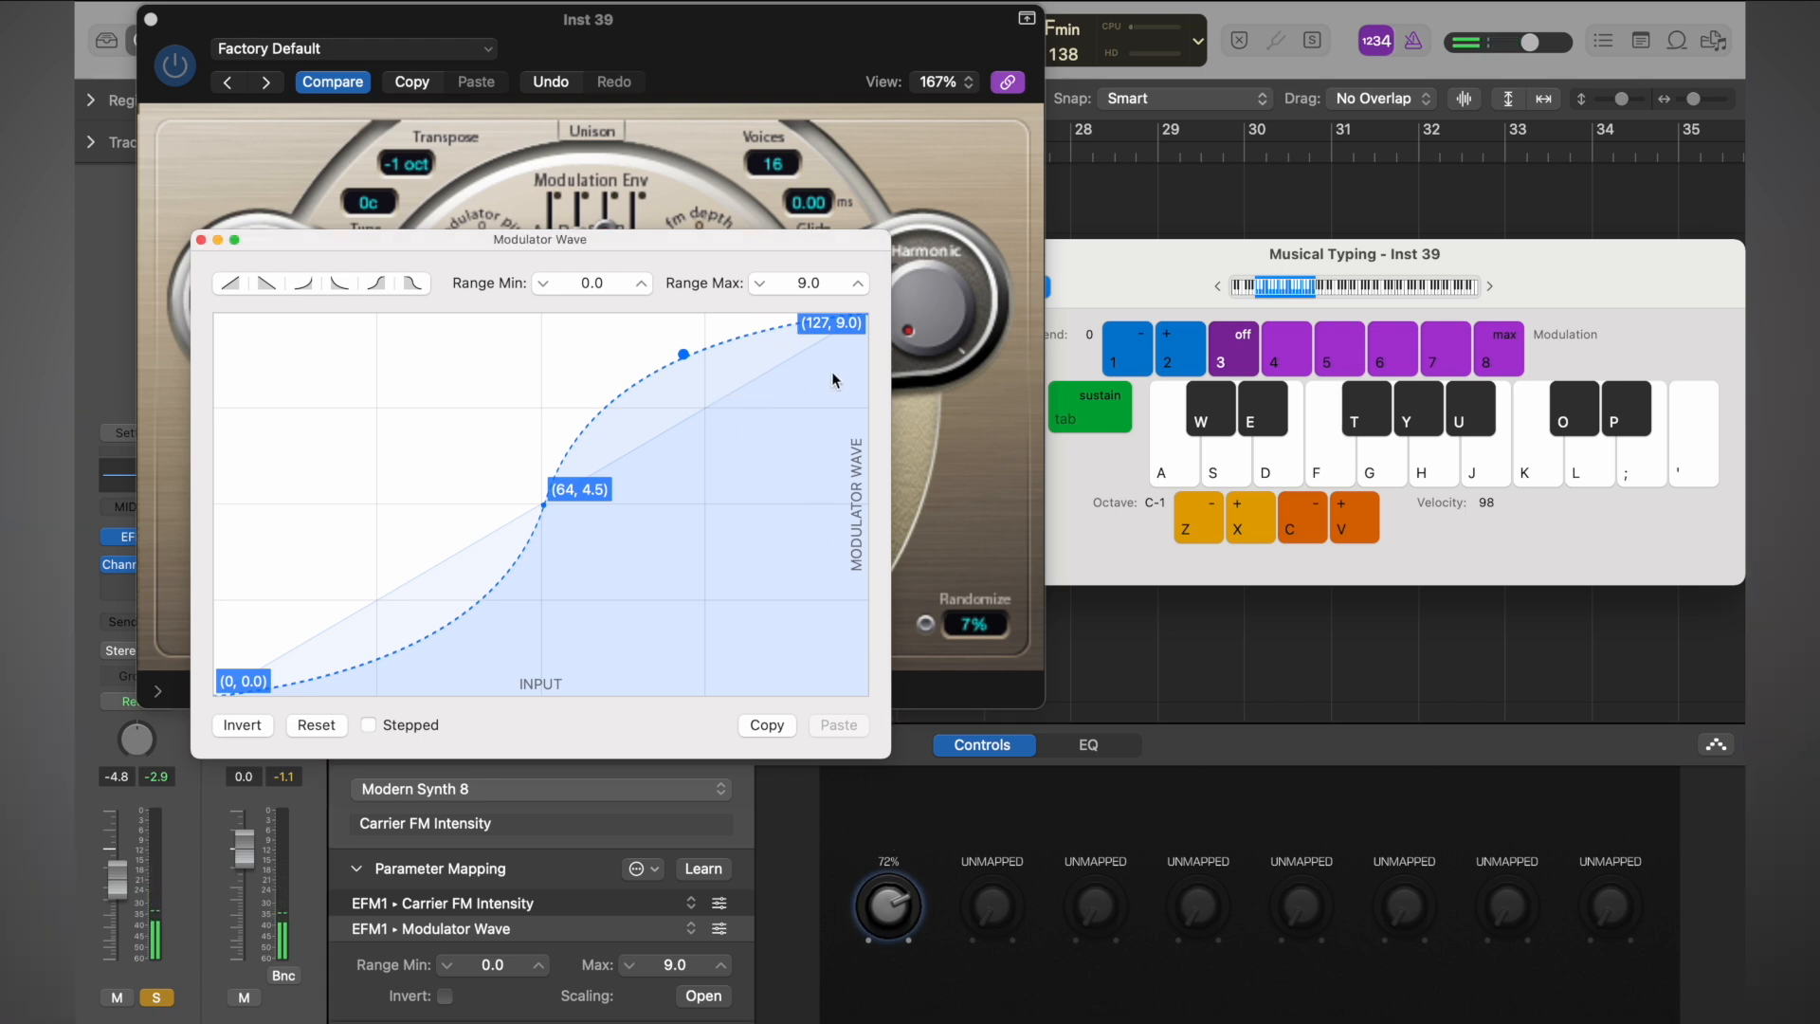
left_click_drag(832, 371, 787, 349)
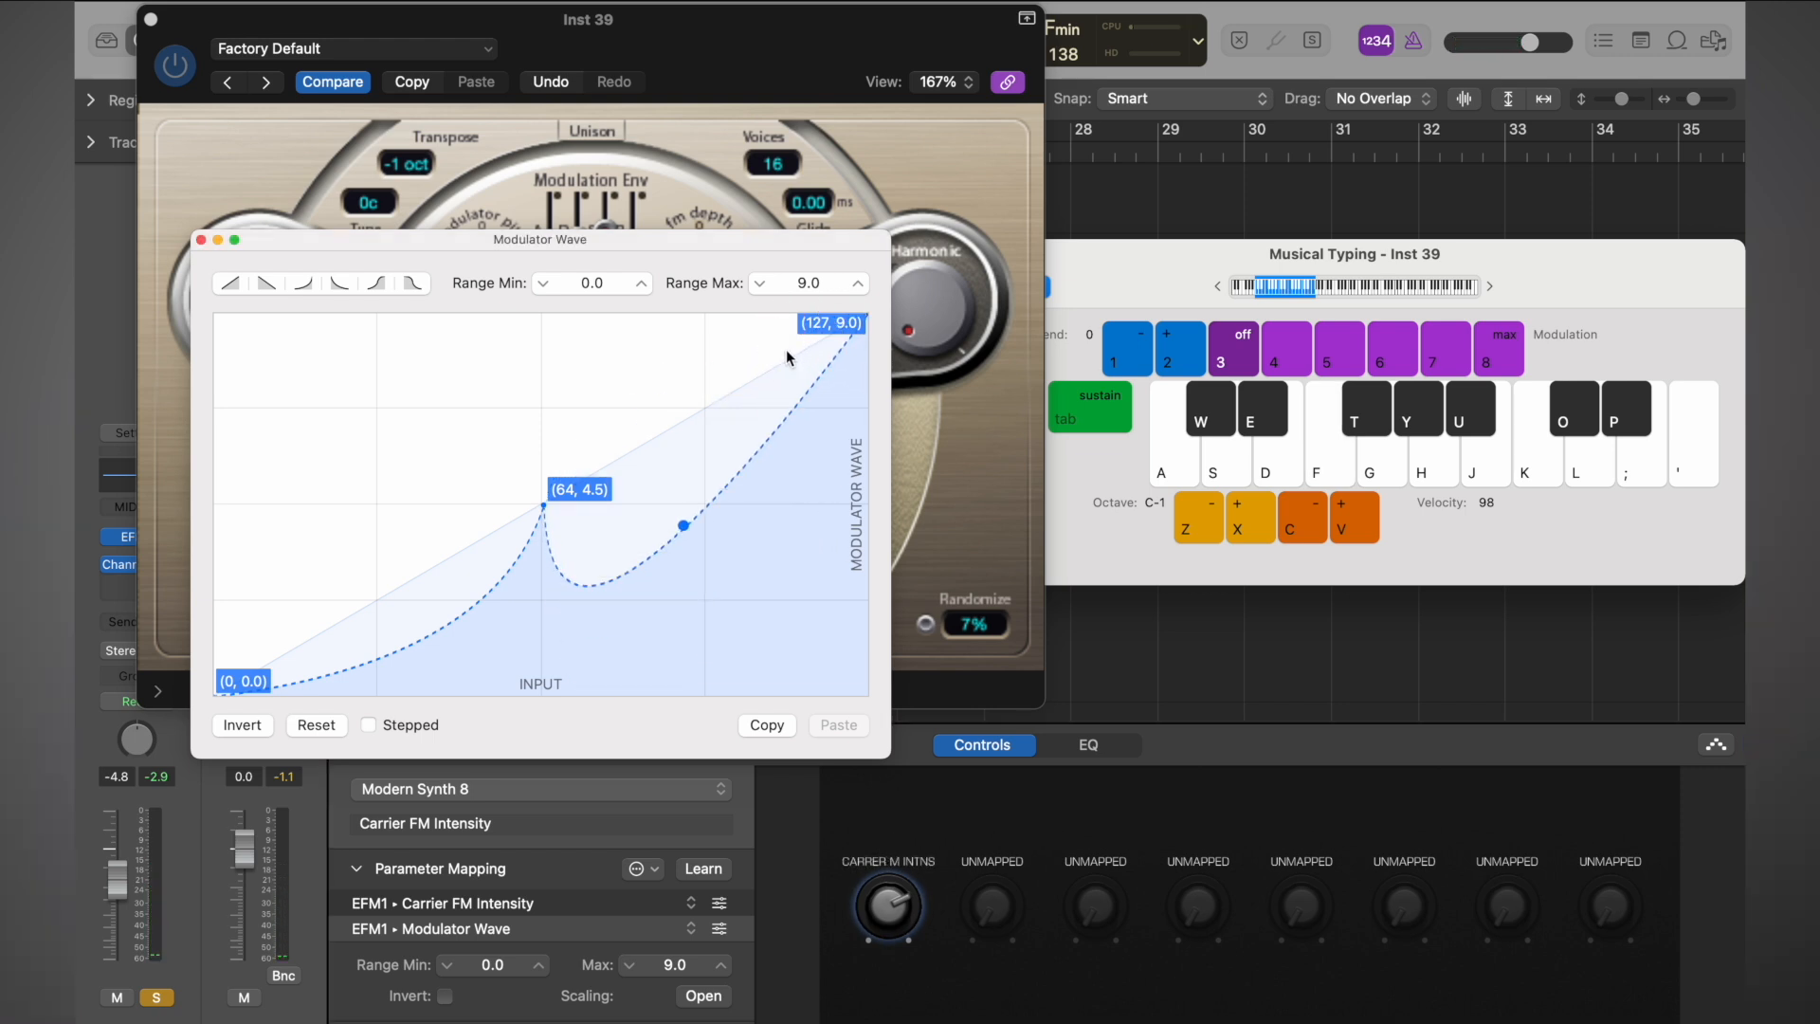
left_click_drag(891, 886, 843, 812)
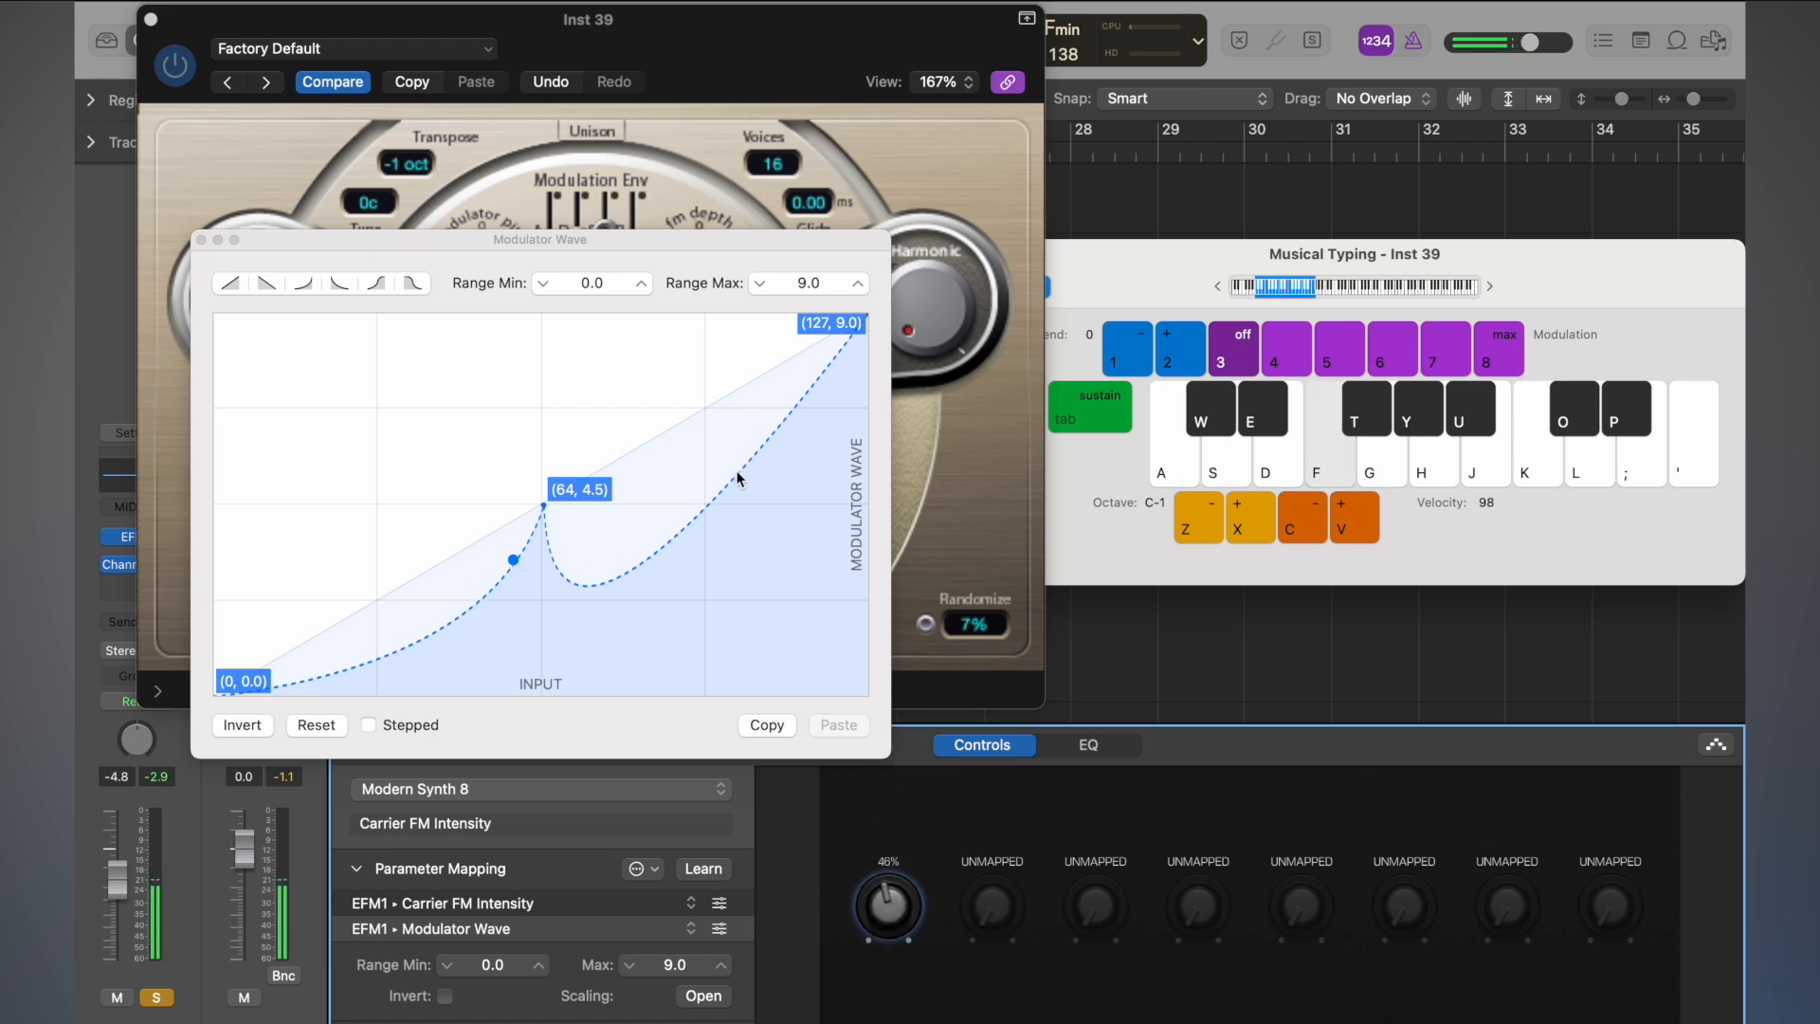
left_click(858, 337)
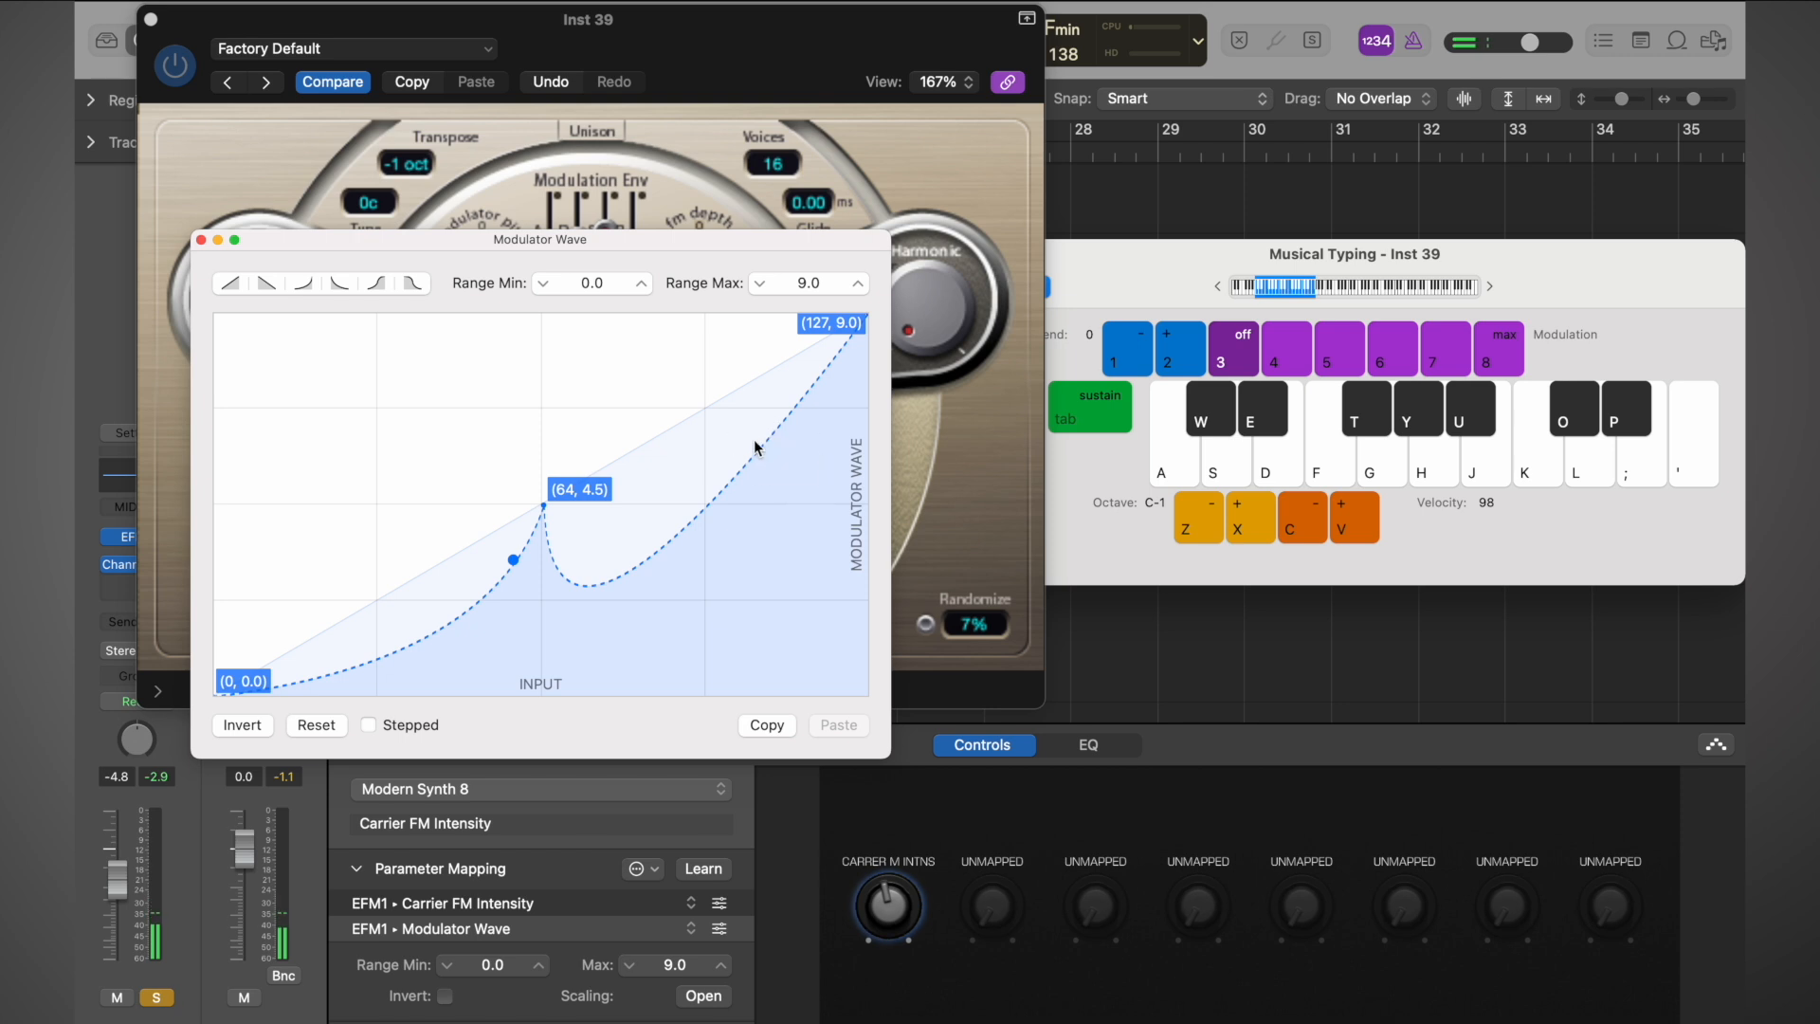
- Bend both halves of the Modulator Wave curve above the diagonal and turn the mapped knob to 48% while playing F
left_click_drag(526, 577, 382, 463)
left_click_drag(708, 526, 672, 371)
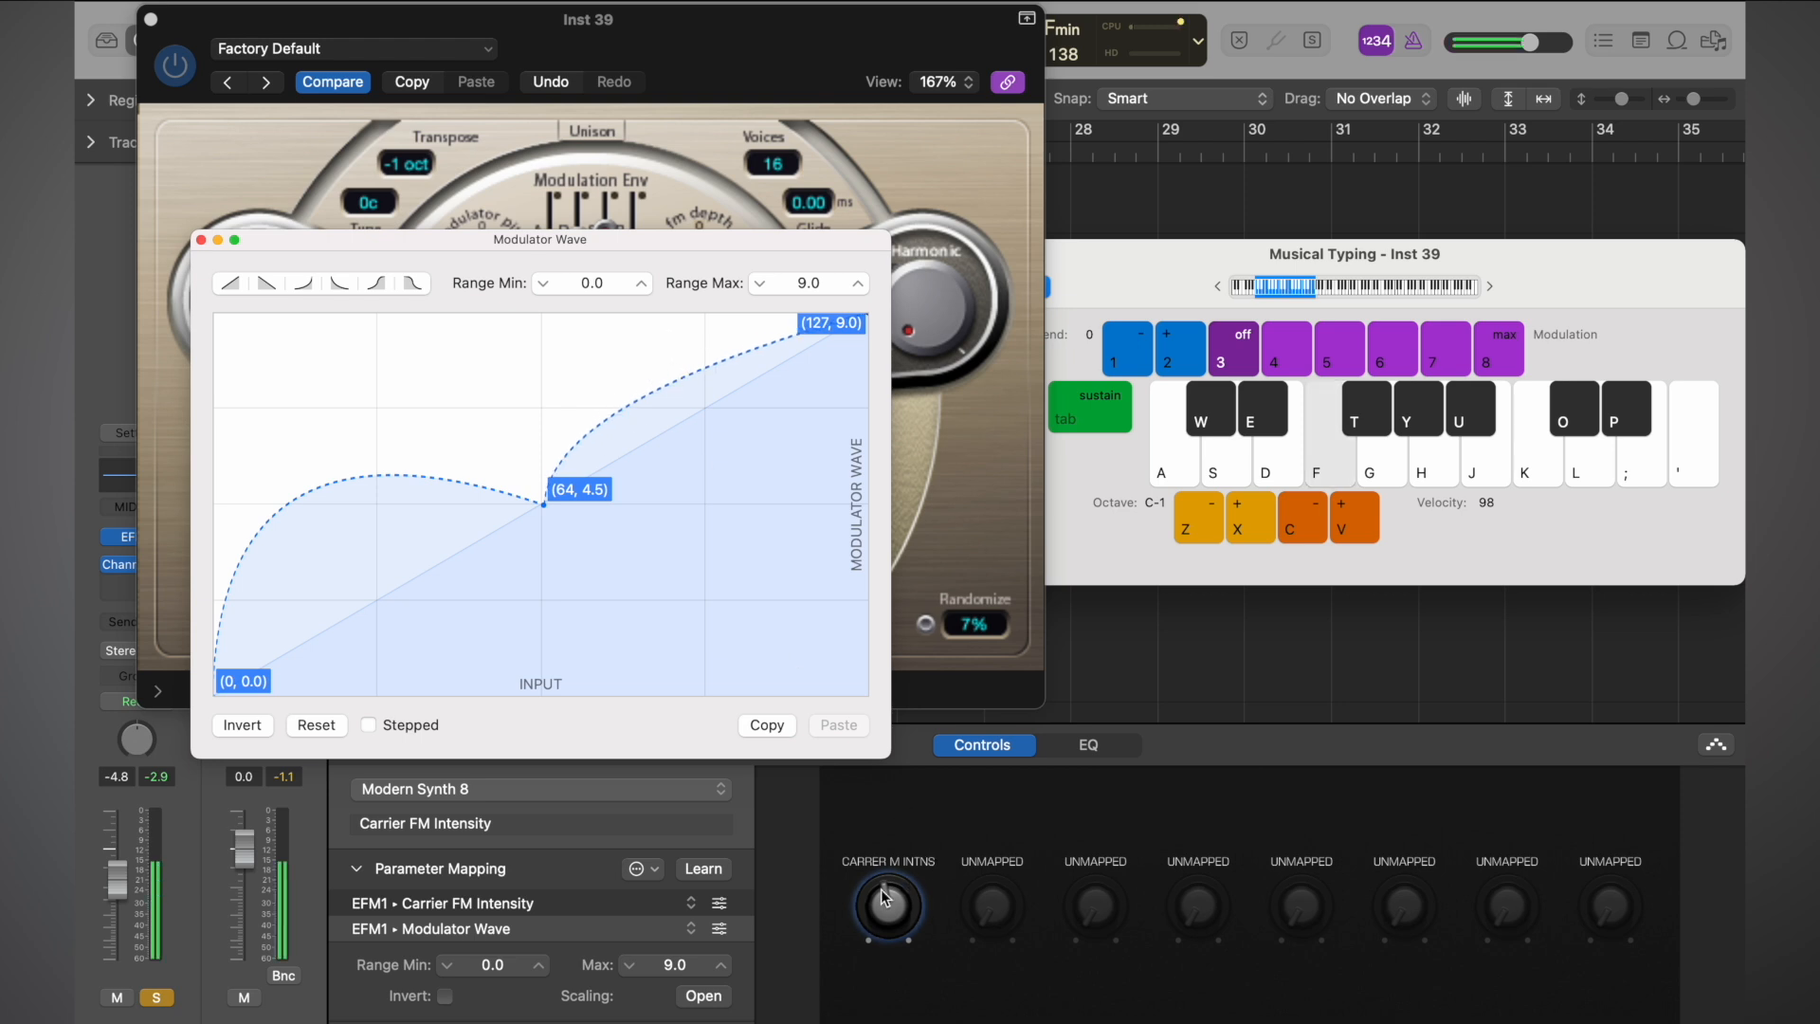
left_click(868, 978)
left_click_drag(868, 976, 902, 898)
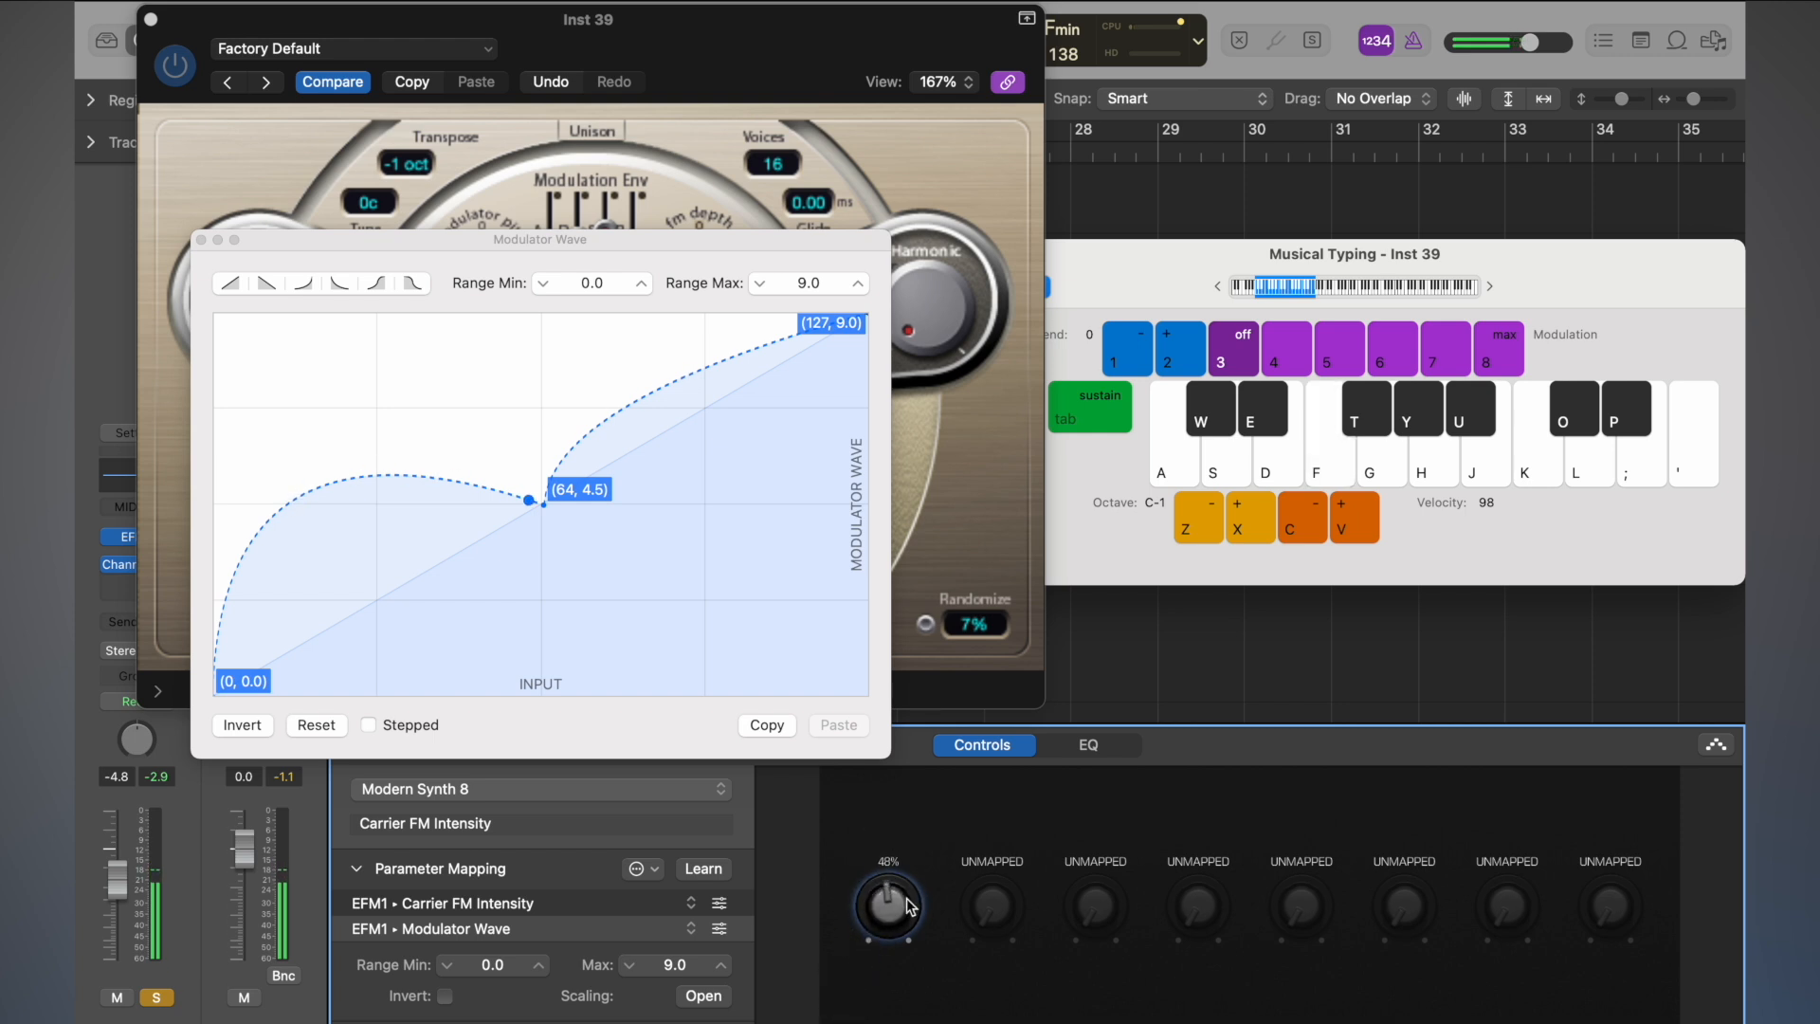
key("f")
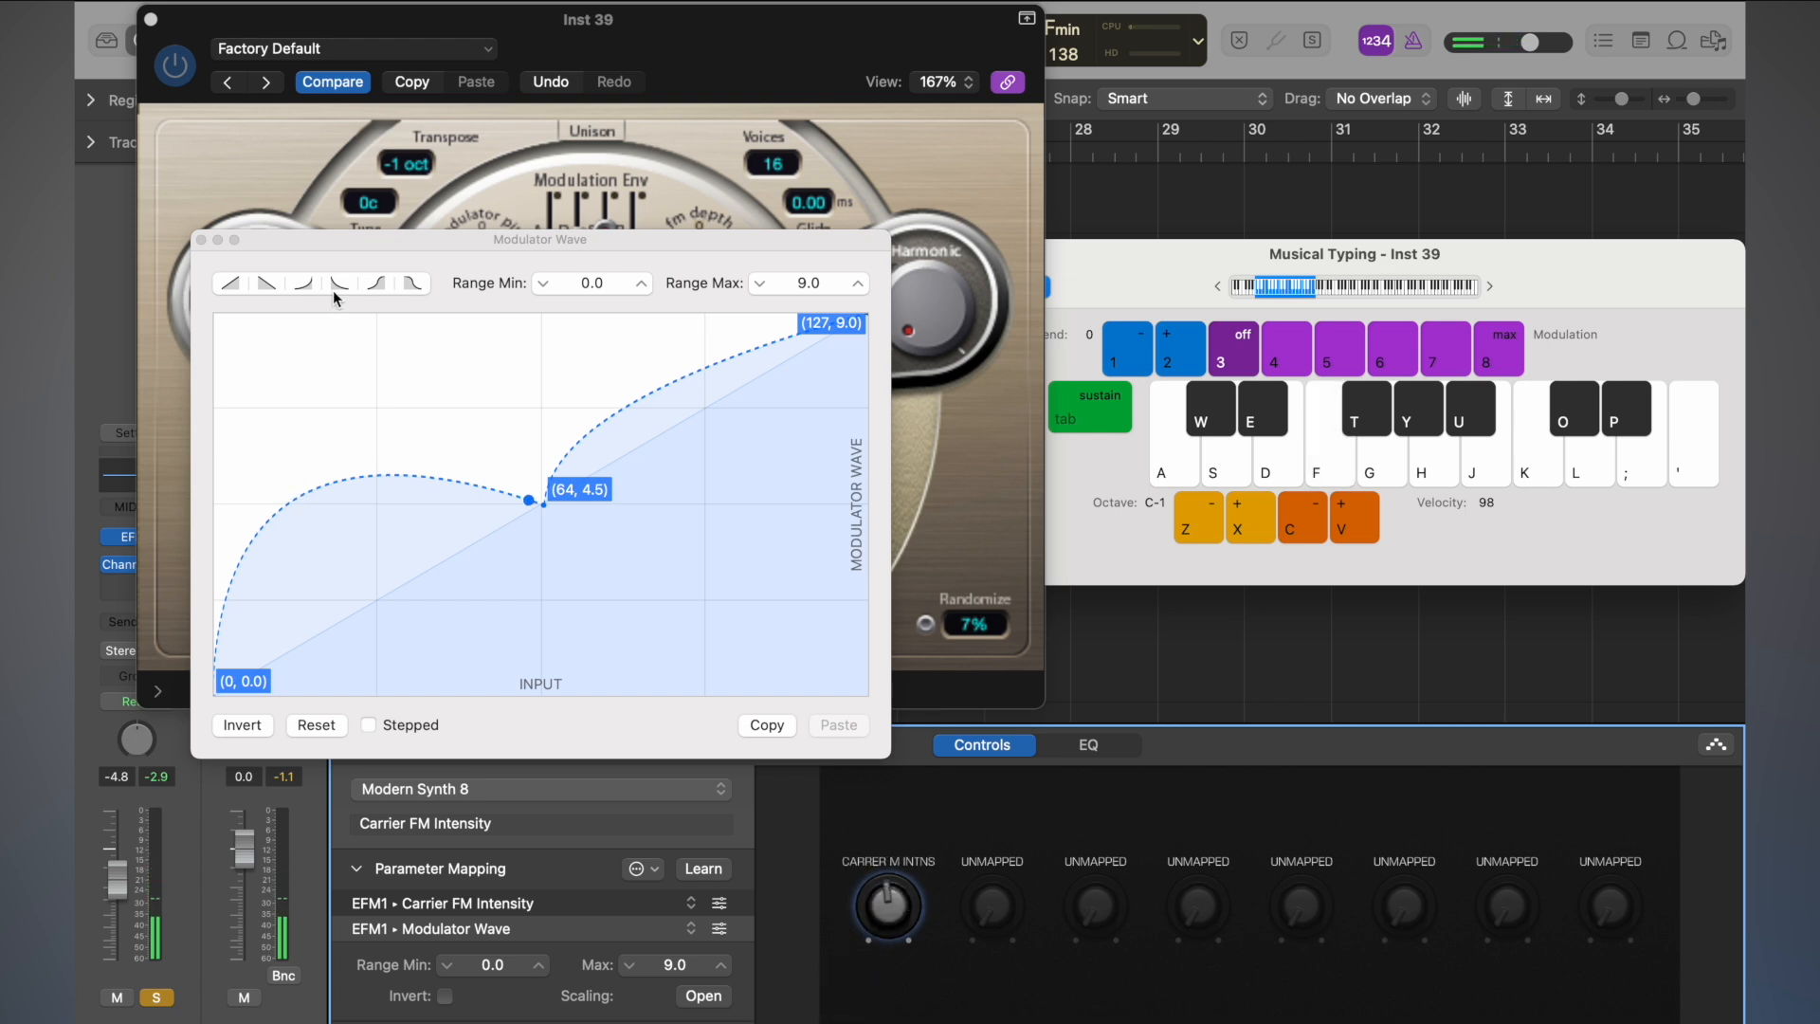
- Apply the rising exponential curve to the Modulator Wave scaling, bent above the diagonal, and turn the mapped knob to 64%
left_click(306, 279)
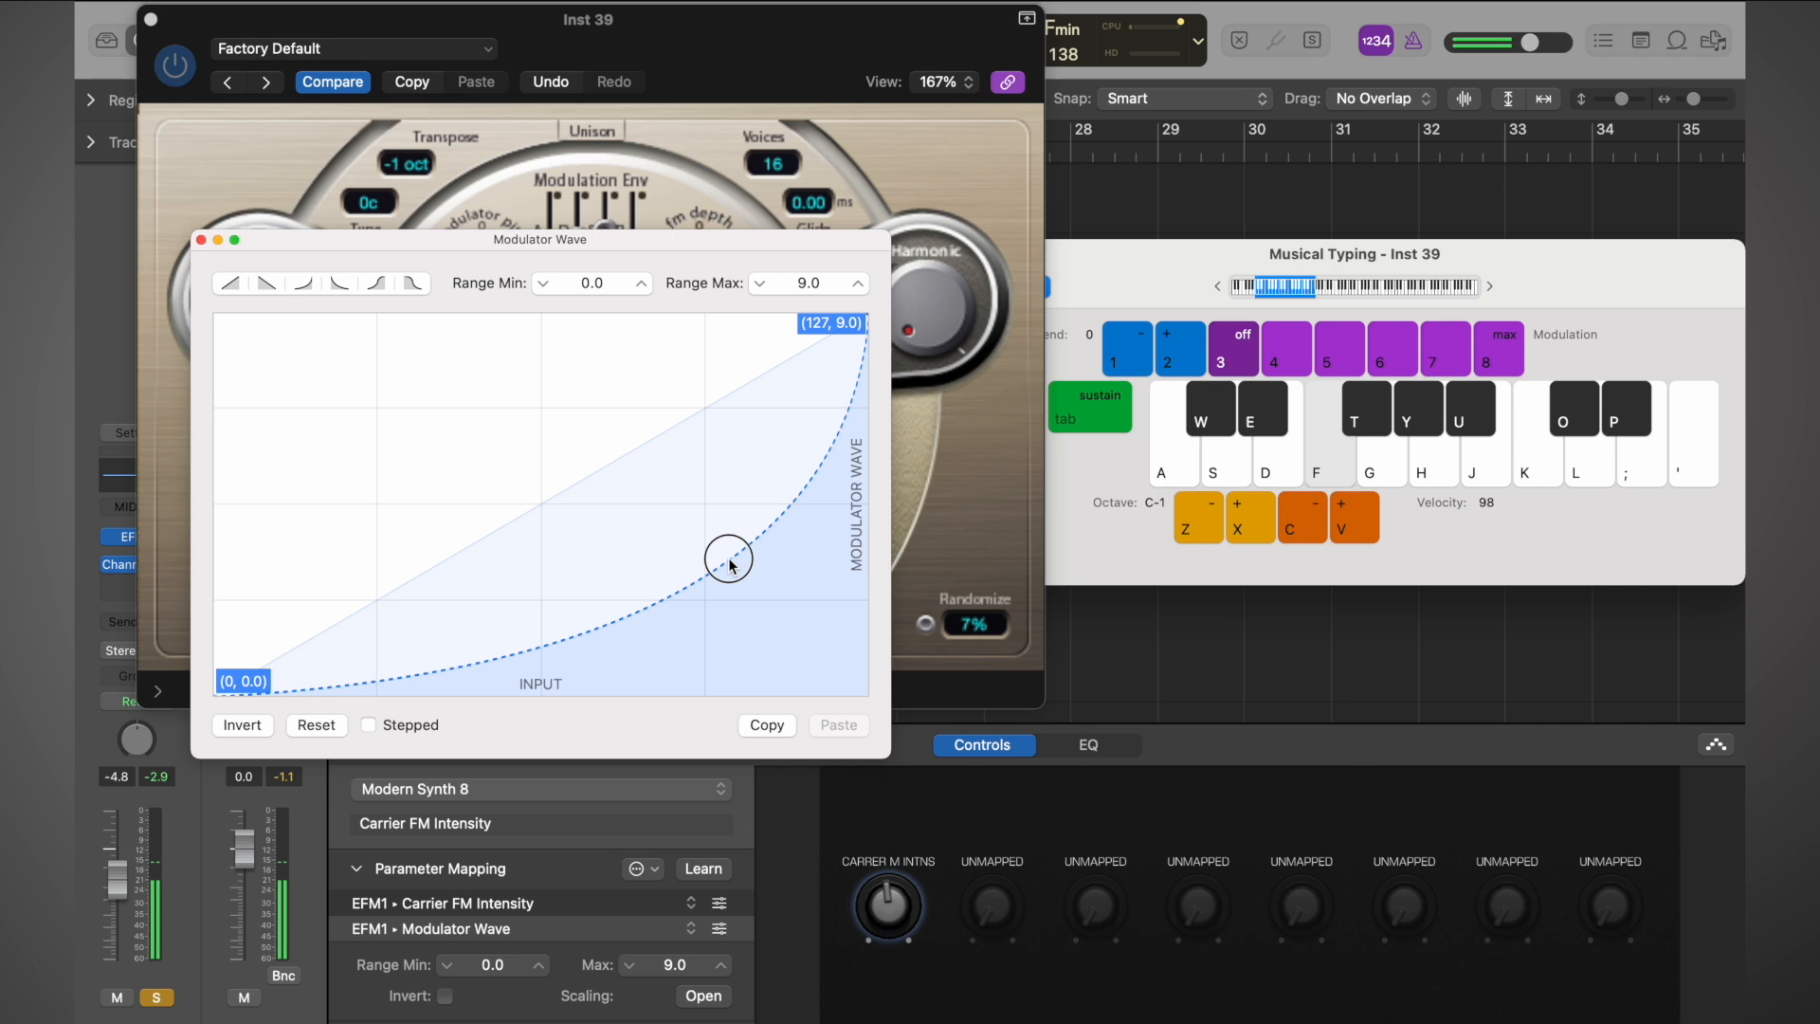
left_click_drag(729, 566, 594, 390)
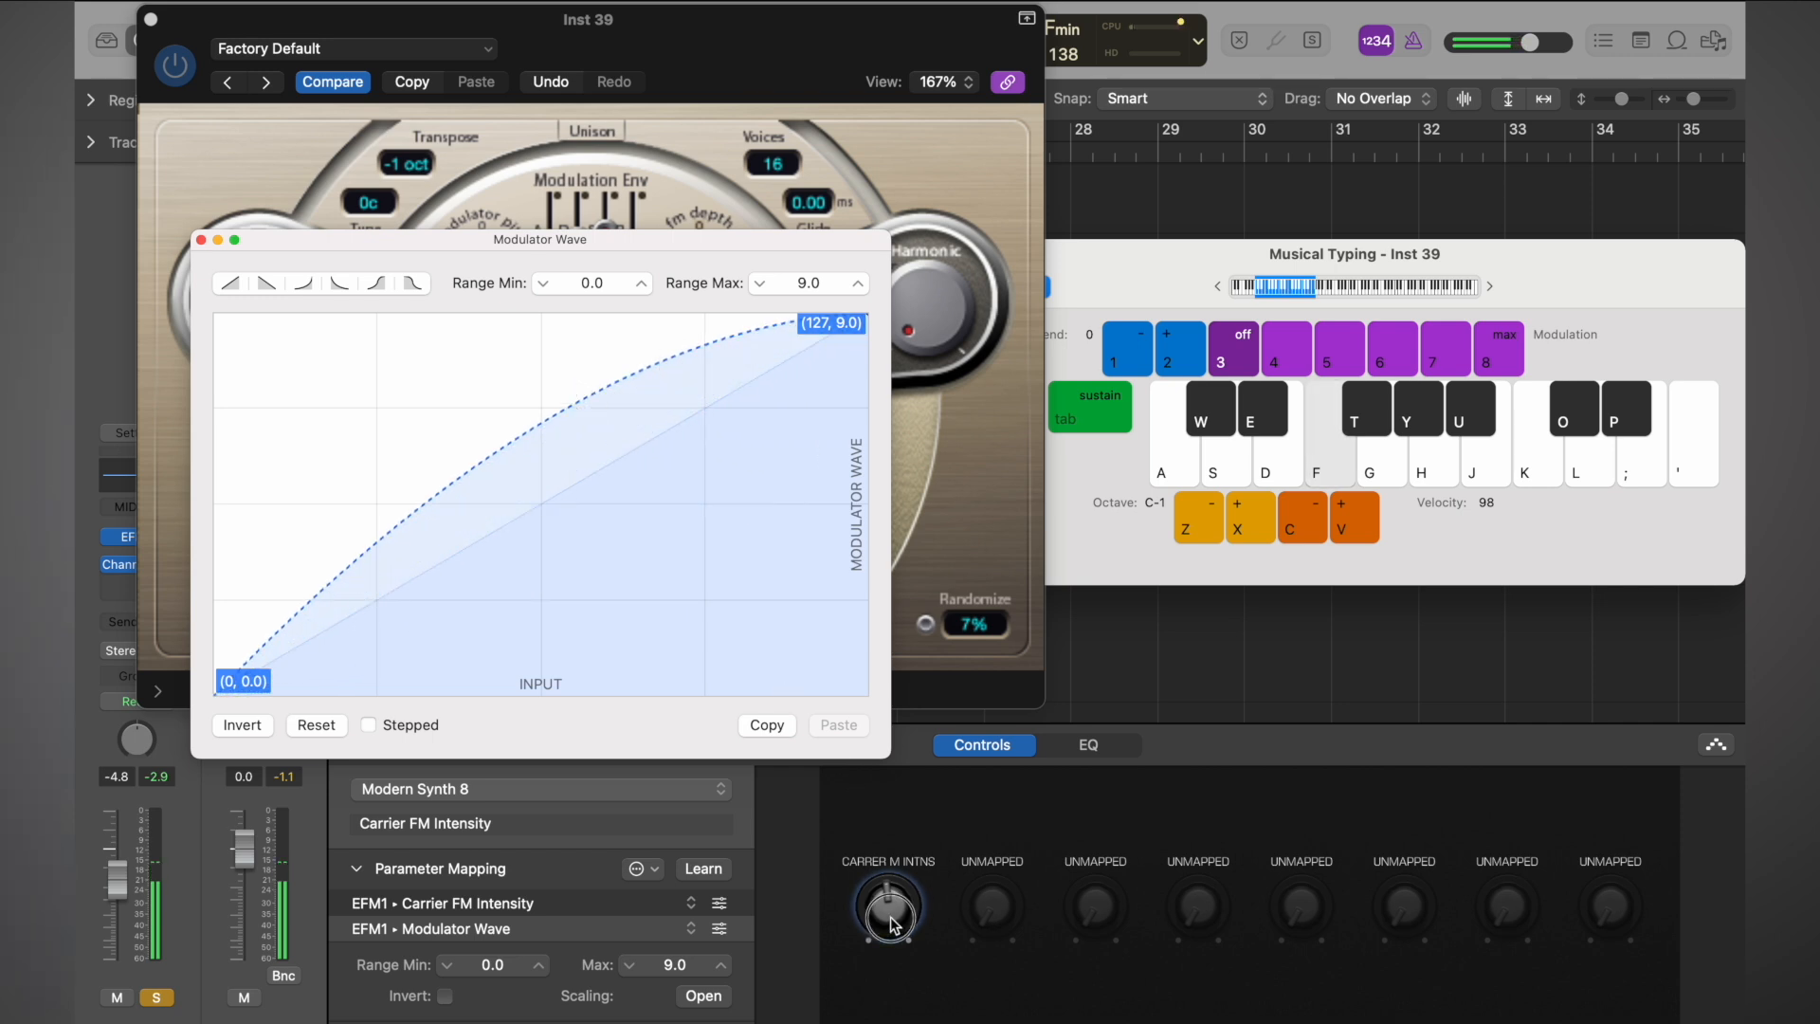
left_click_drag(891, 919, 897, 872)
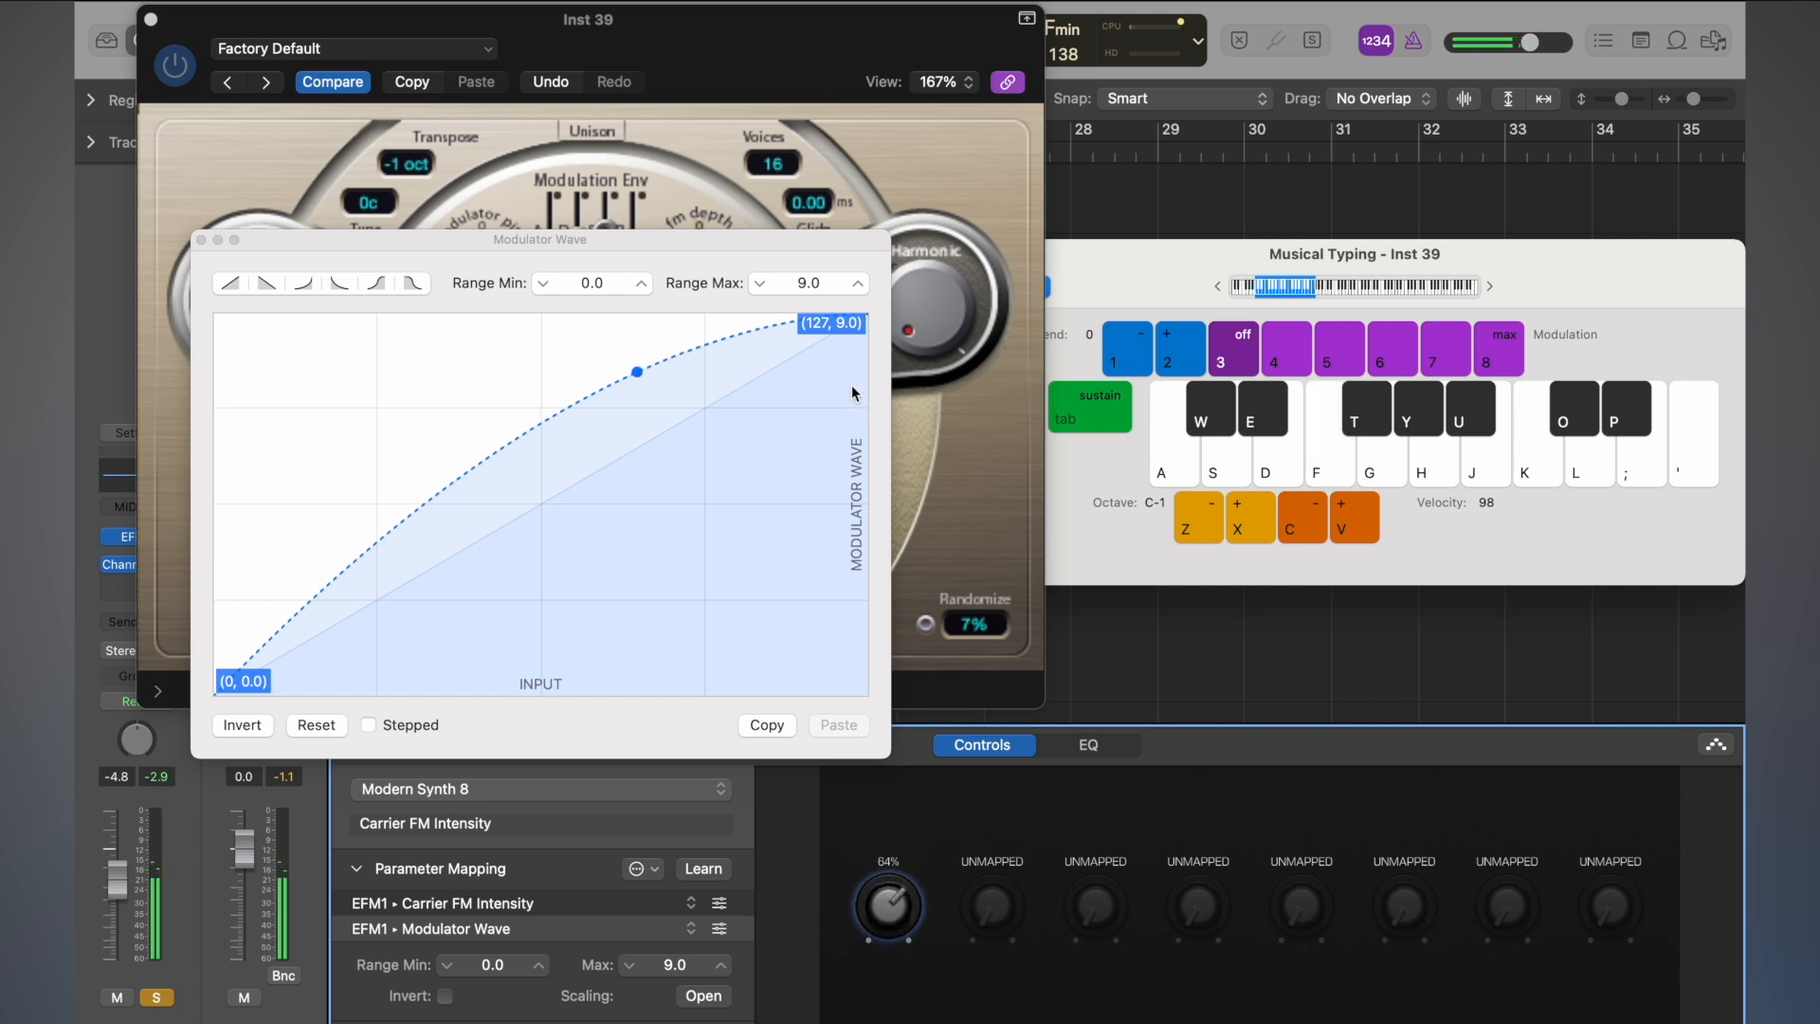
- Set the Modulator Wave Range Max to 4.2 and turn the mapped knob to 40% while playing F
left_click(851, 330)
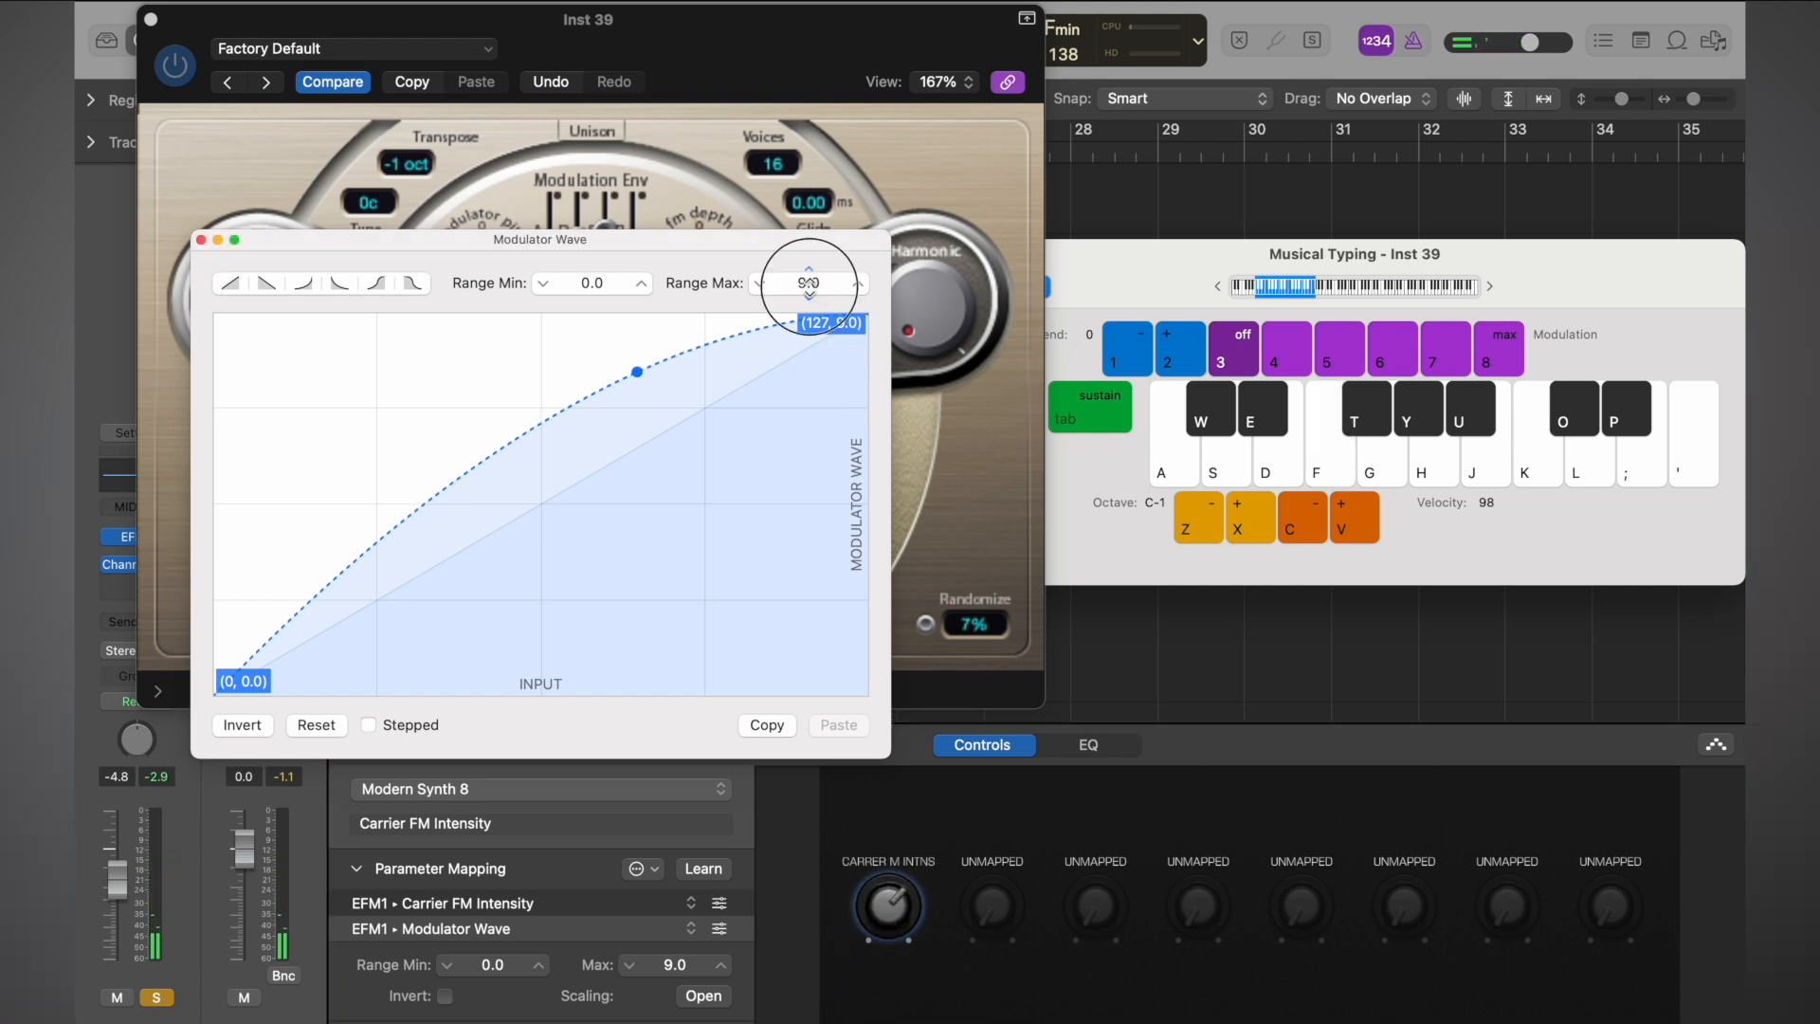
left_click_drag(809, 282, 826, 334)
key("f")
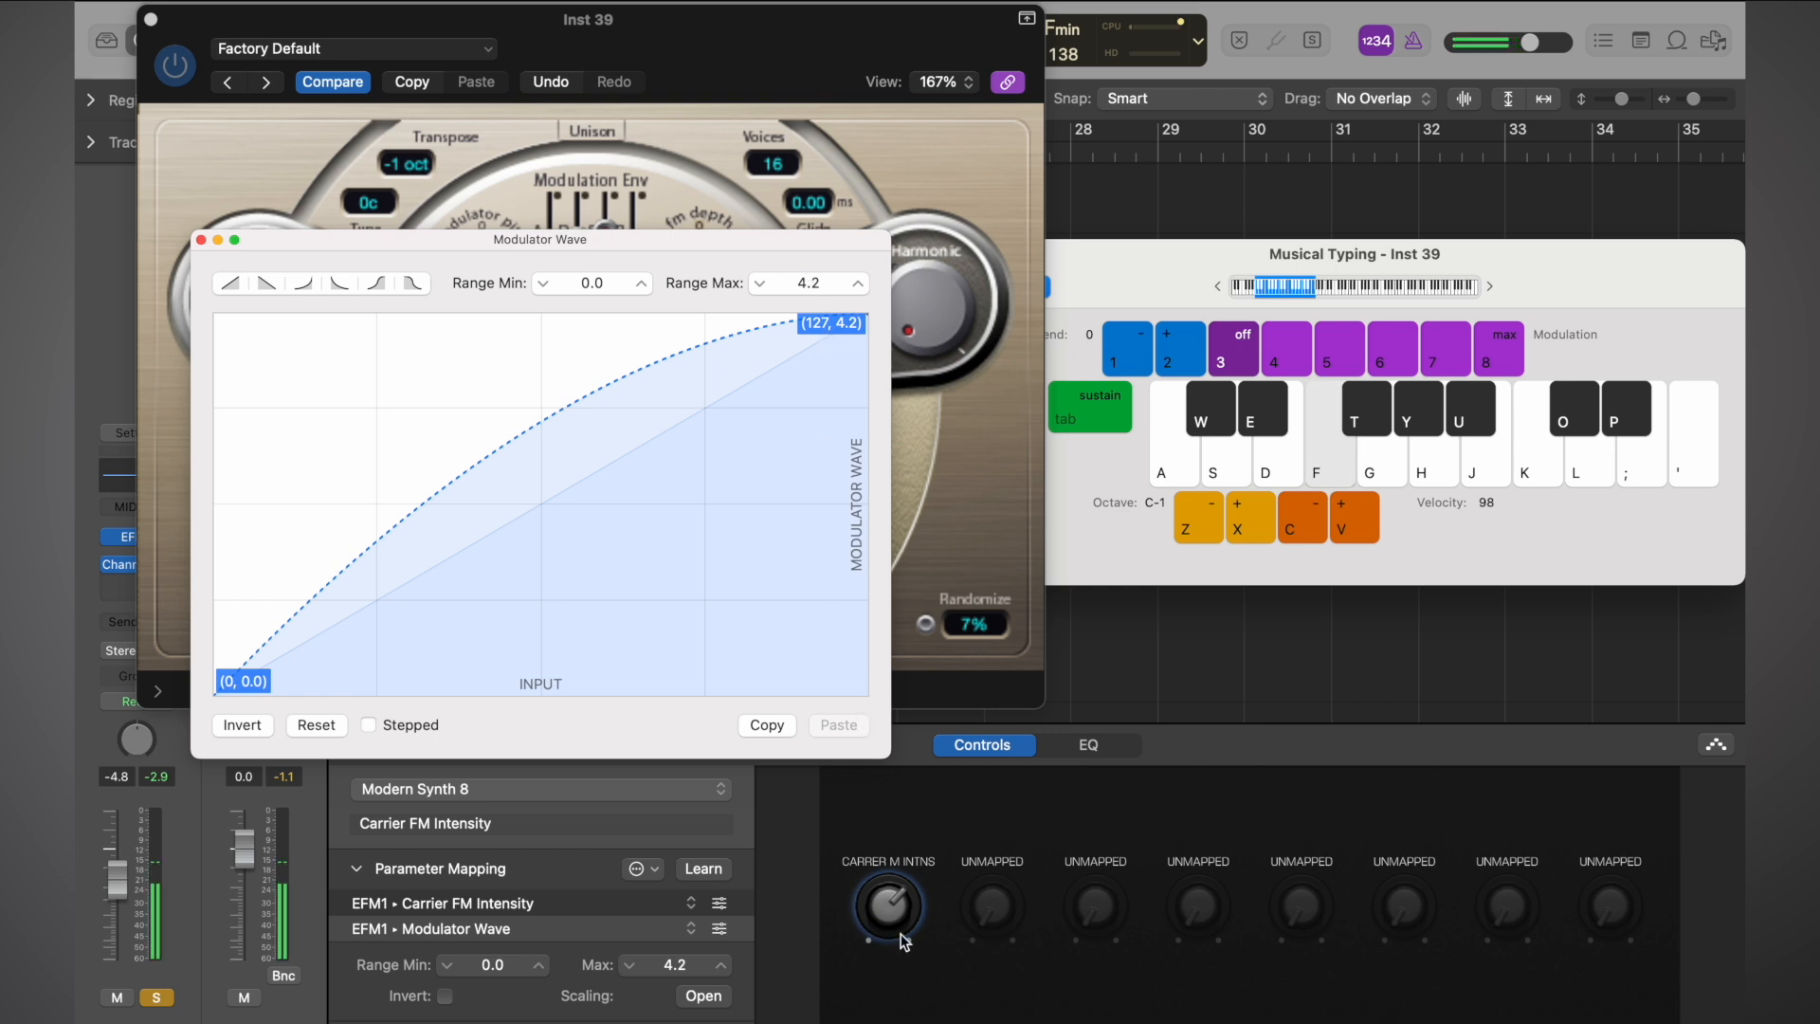
left_click_drag(891, 905, 877, 854)
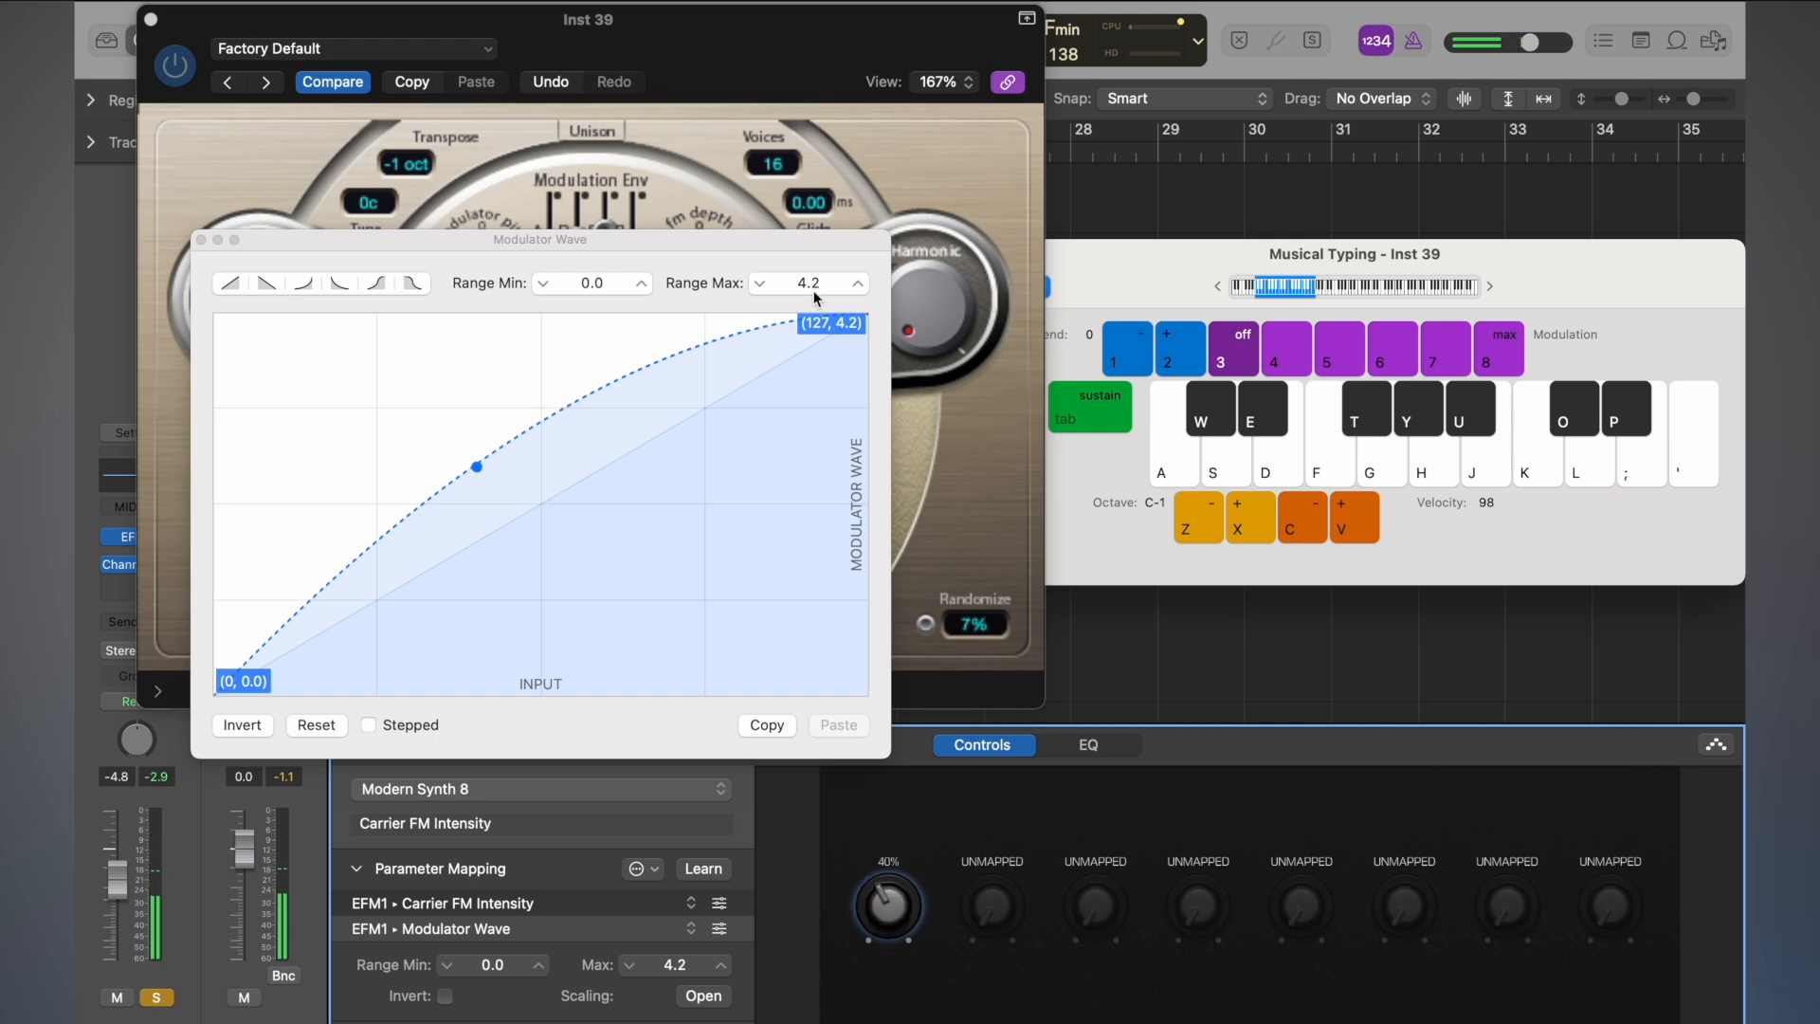
- Shift the scaling graph down to uncover more of EFM1, and set the Modulator Wave Range Max to 0.3
left_click(717, 286)
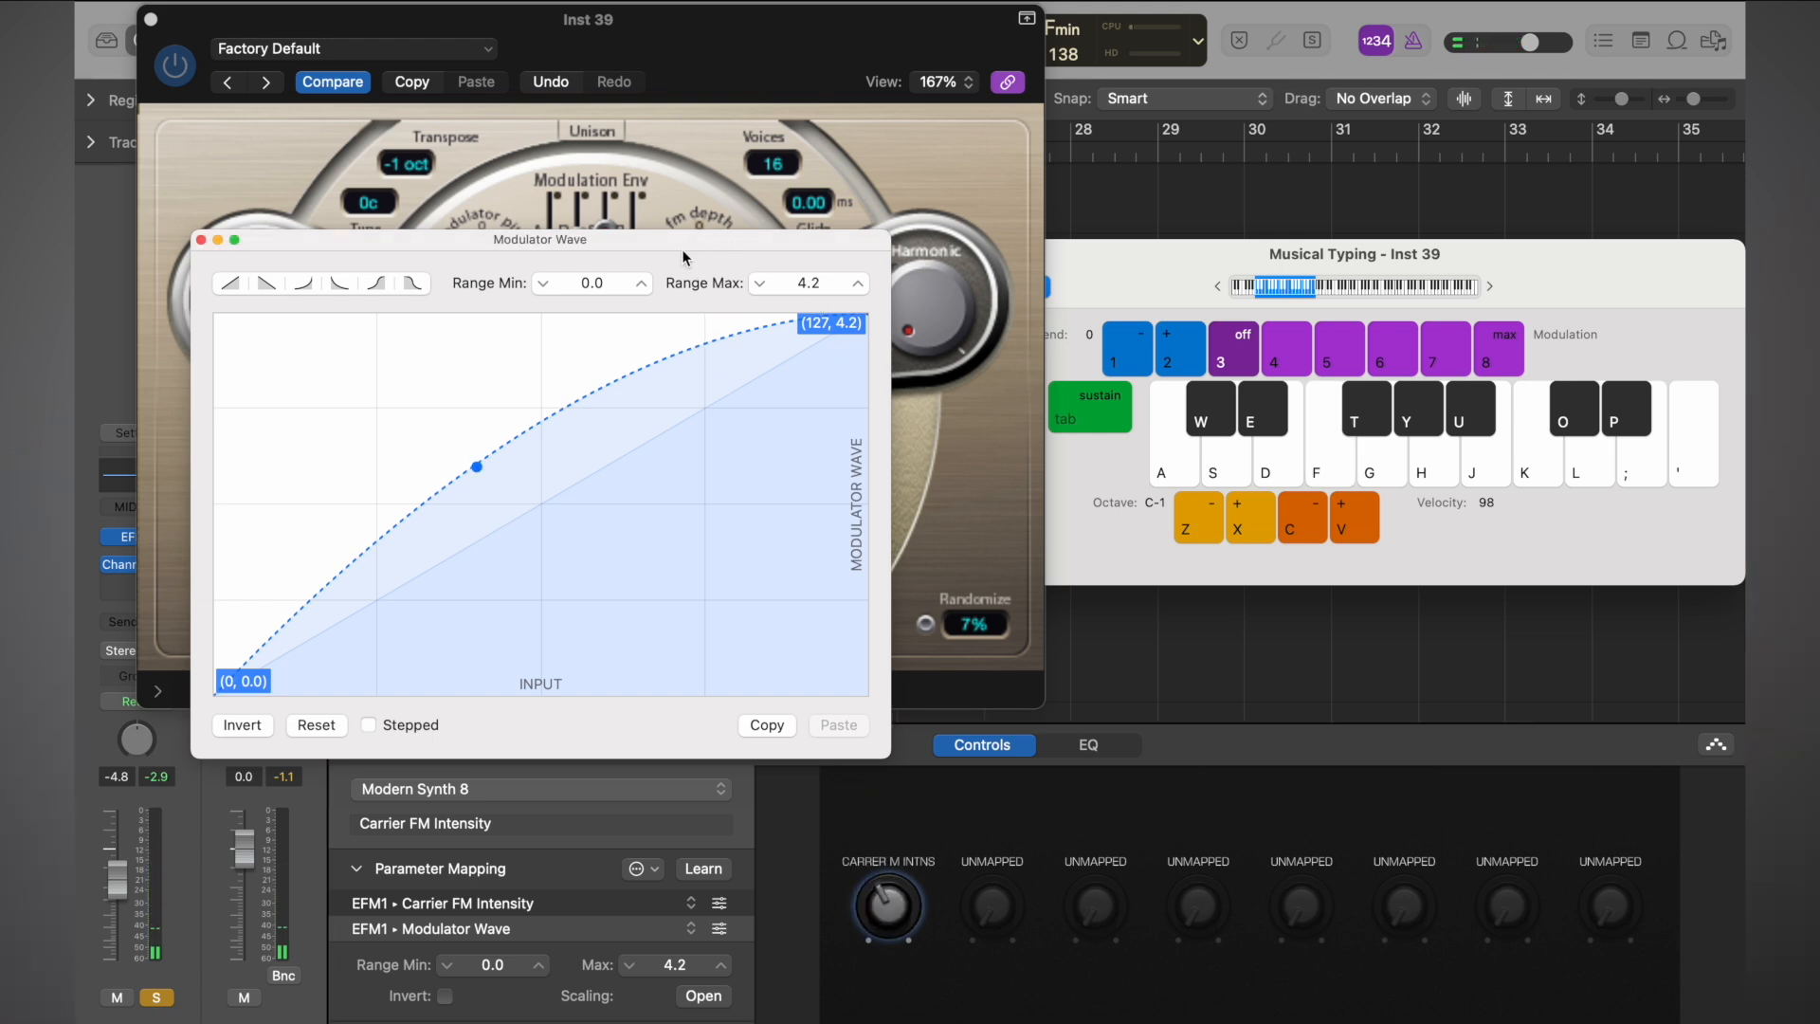
left_click_drag(684, 257, 780, 287)
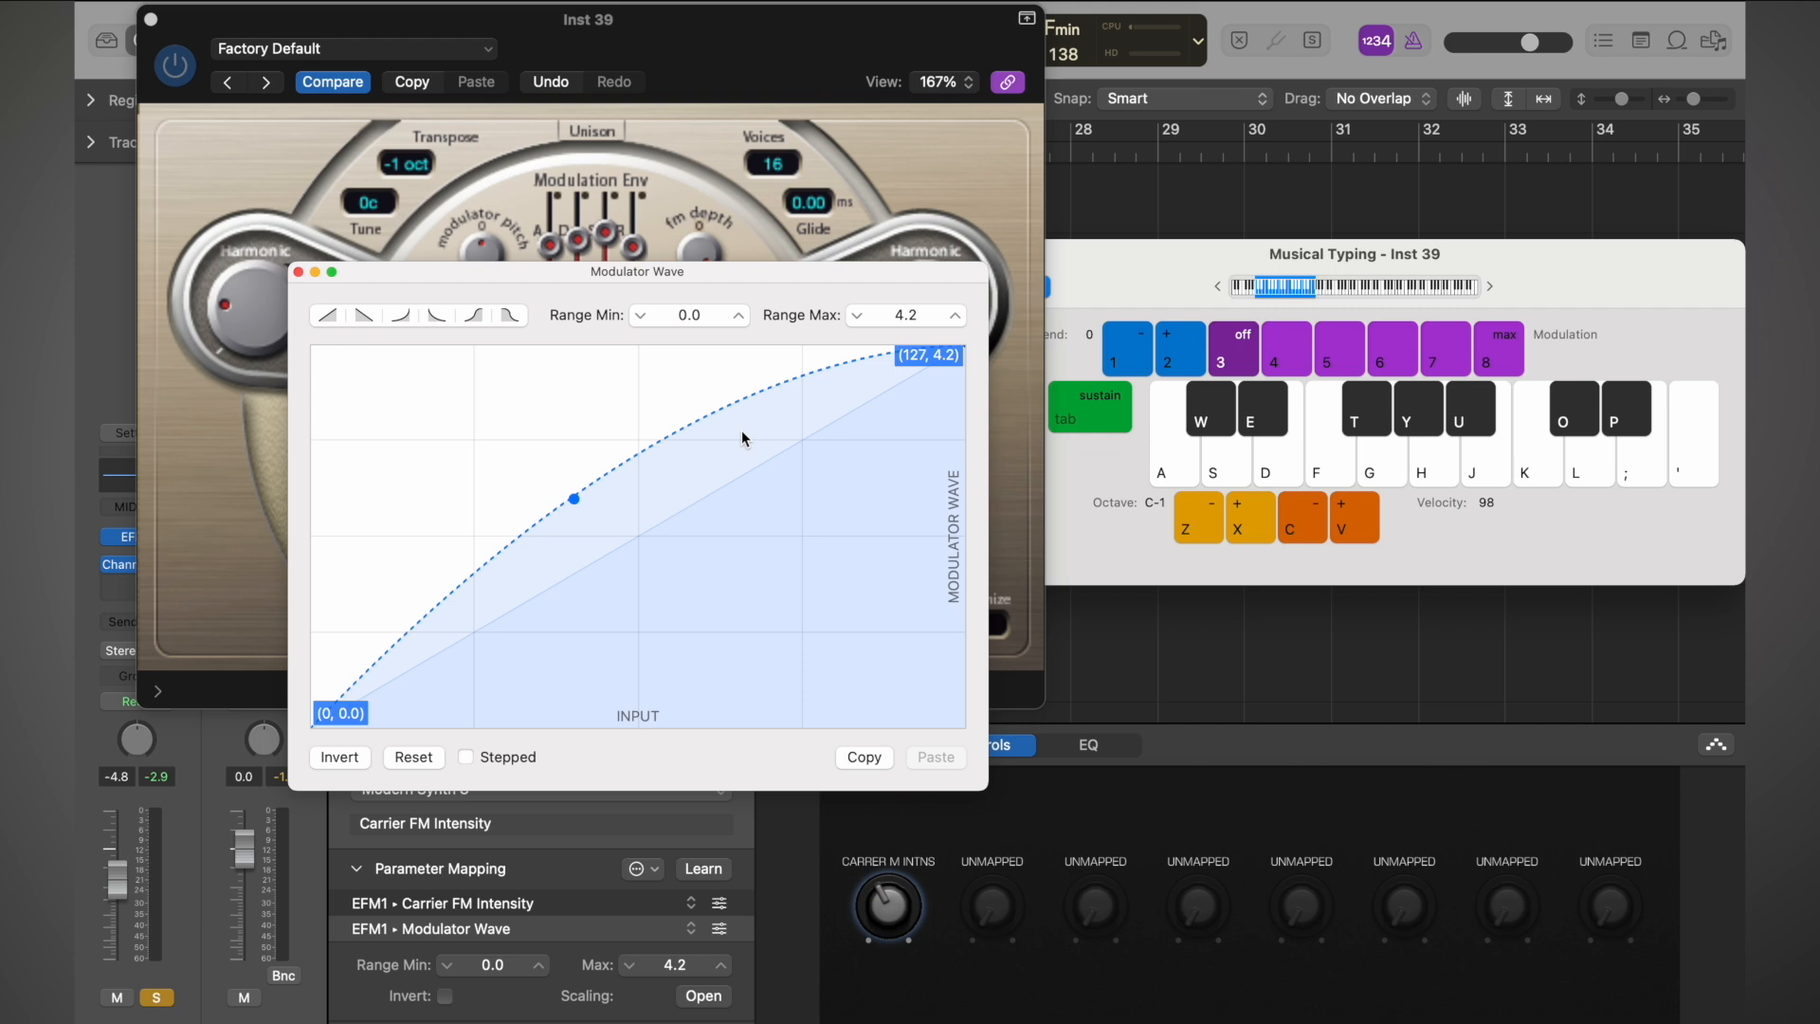
left_click_drag(673, 271, 673, 326)
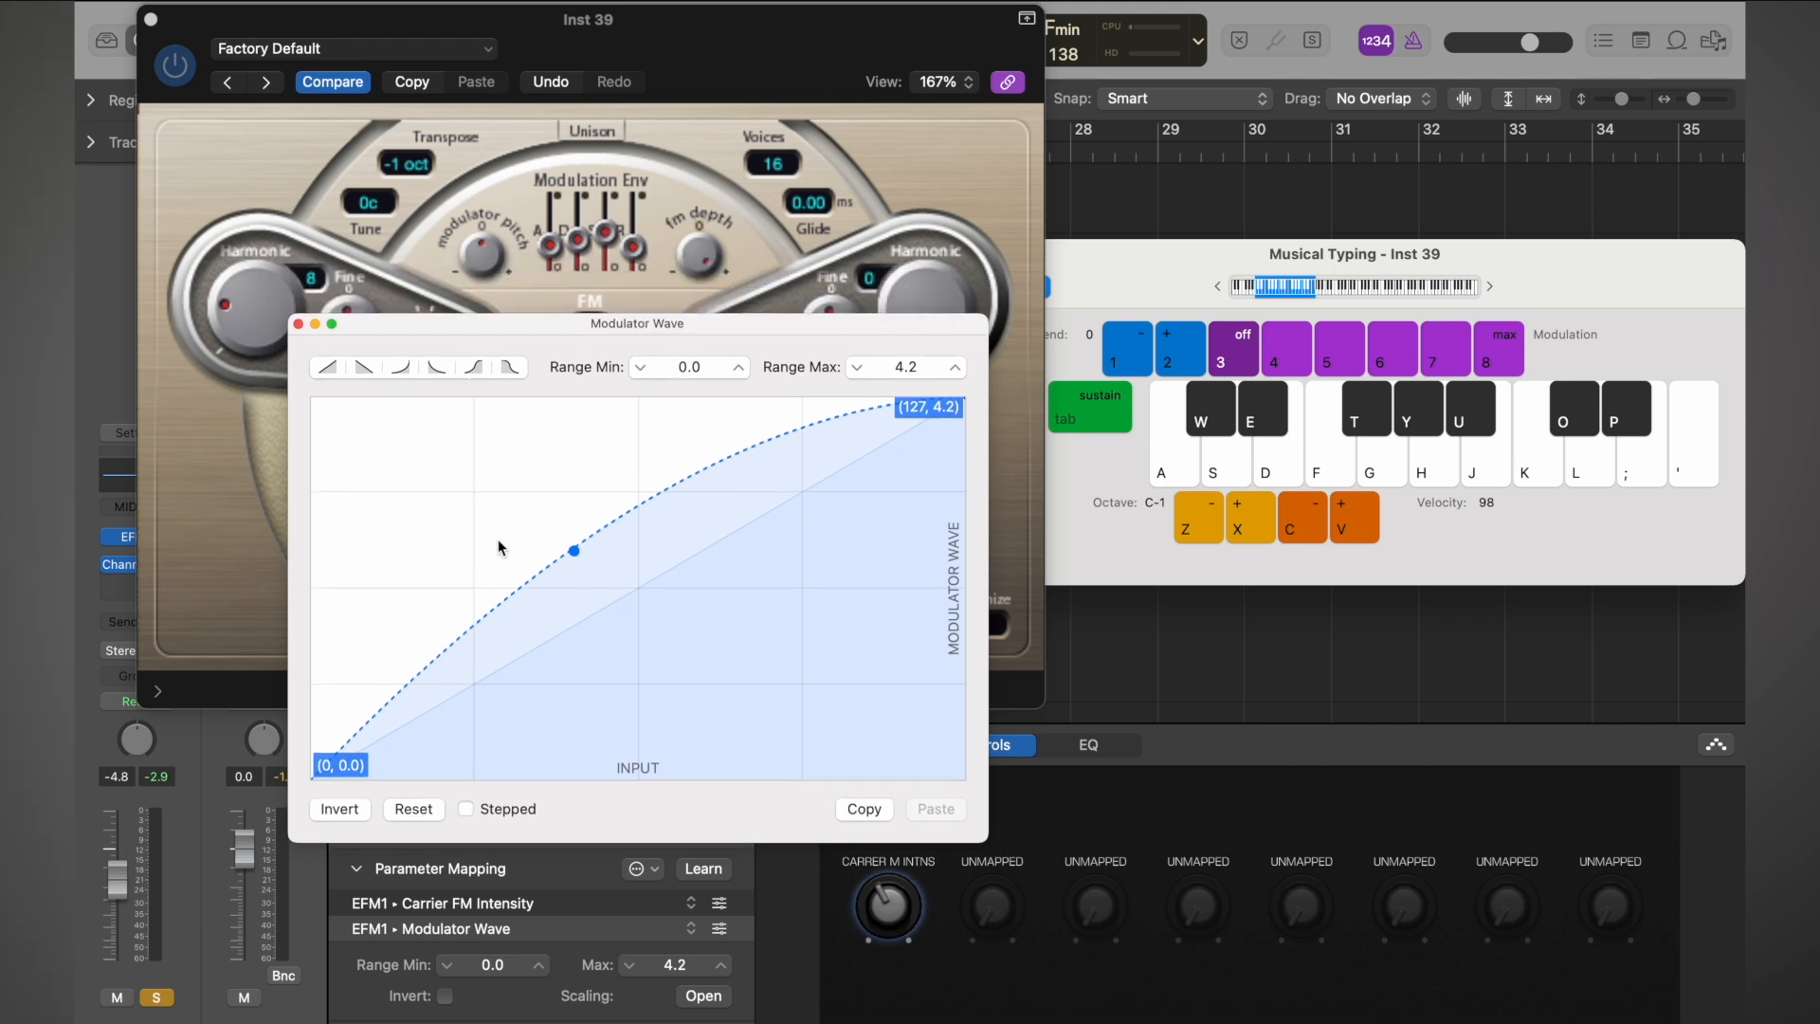
left_click_drag(911, 364, 911, 404)
- Arrange the Modulator Wave graph and the EFM1 window side by side so that neither covers the other
left_click_drag(856, 343, 1569, 93)
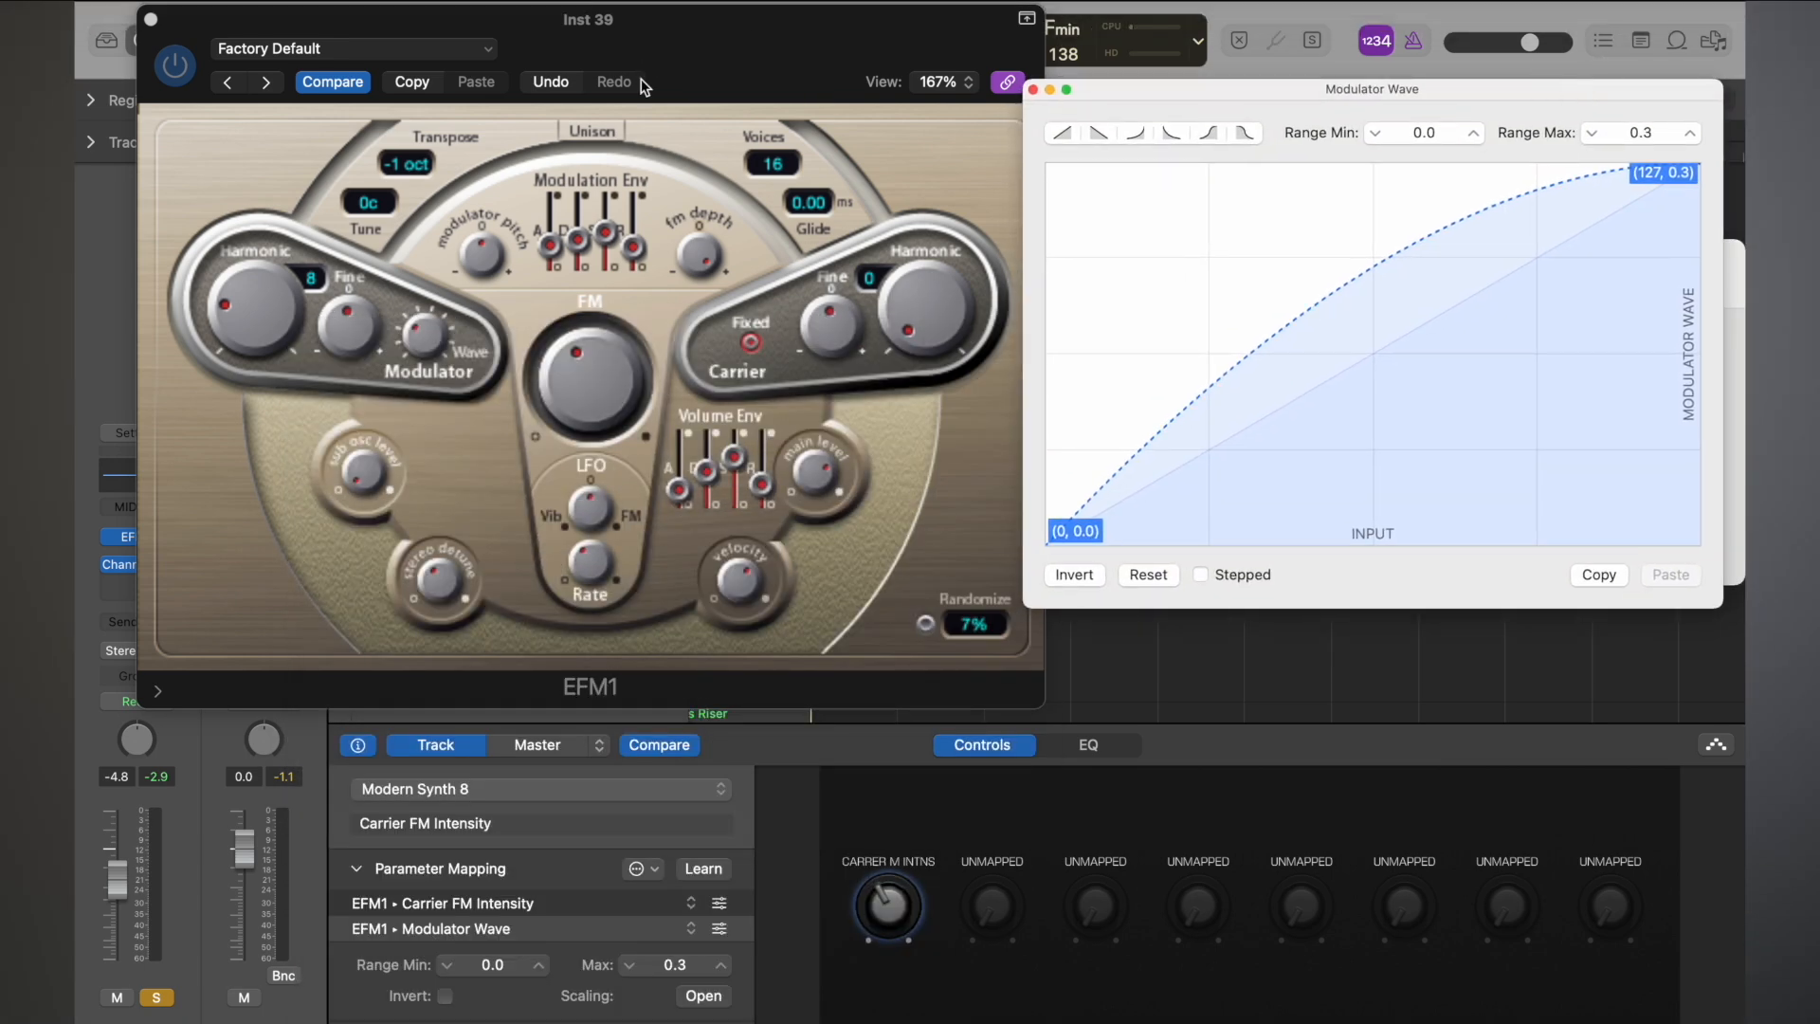
left_click_drag(730, 21, 674, 20)
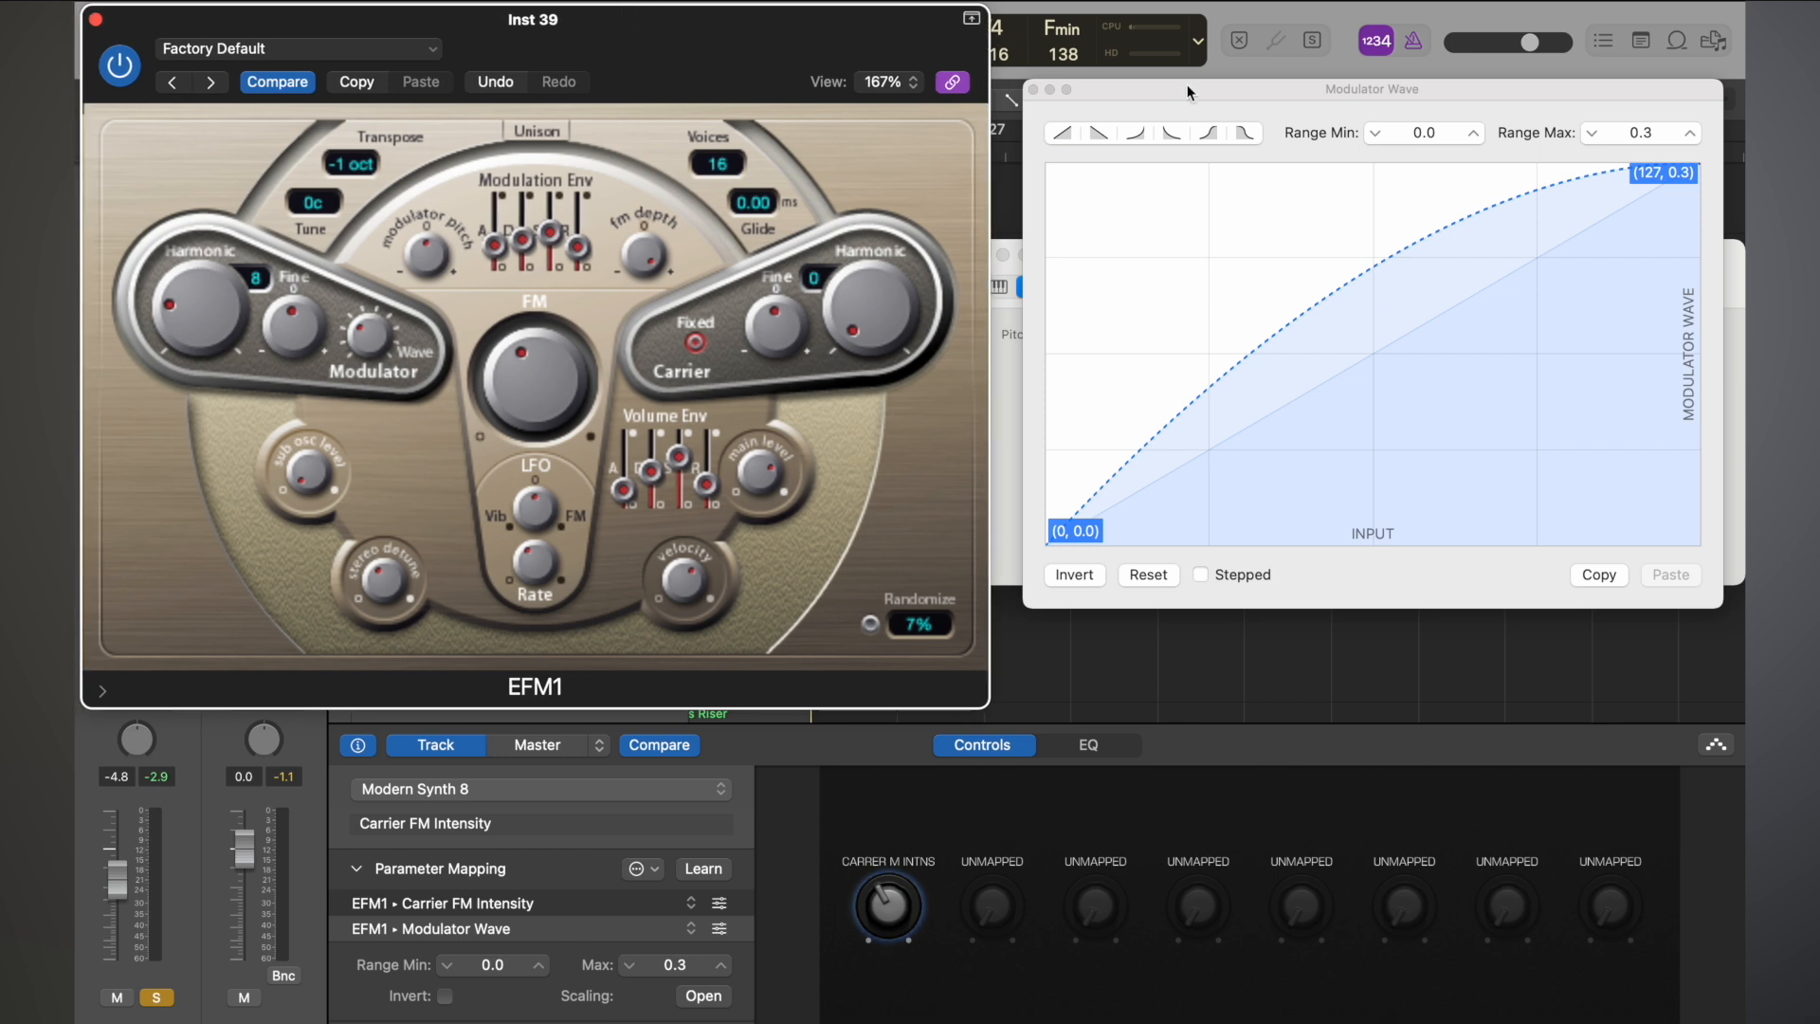
left_click(1229, 98)
left_click_drag(1204, 89, 1163, 27)
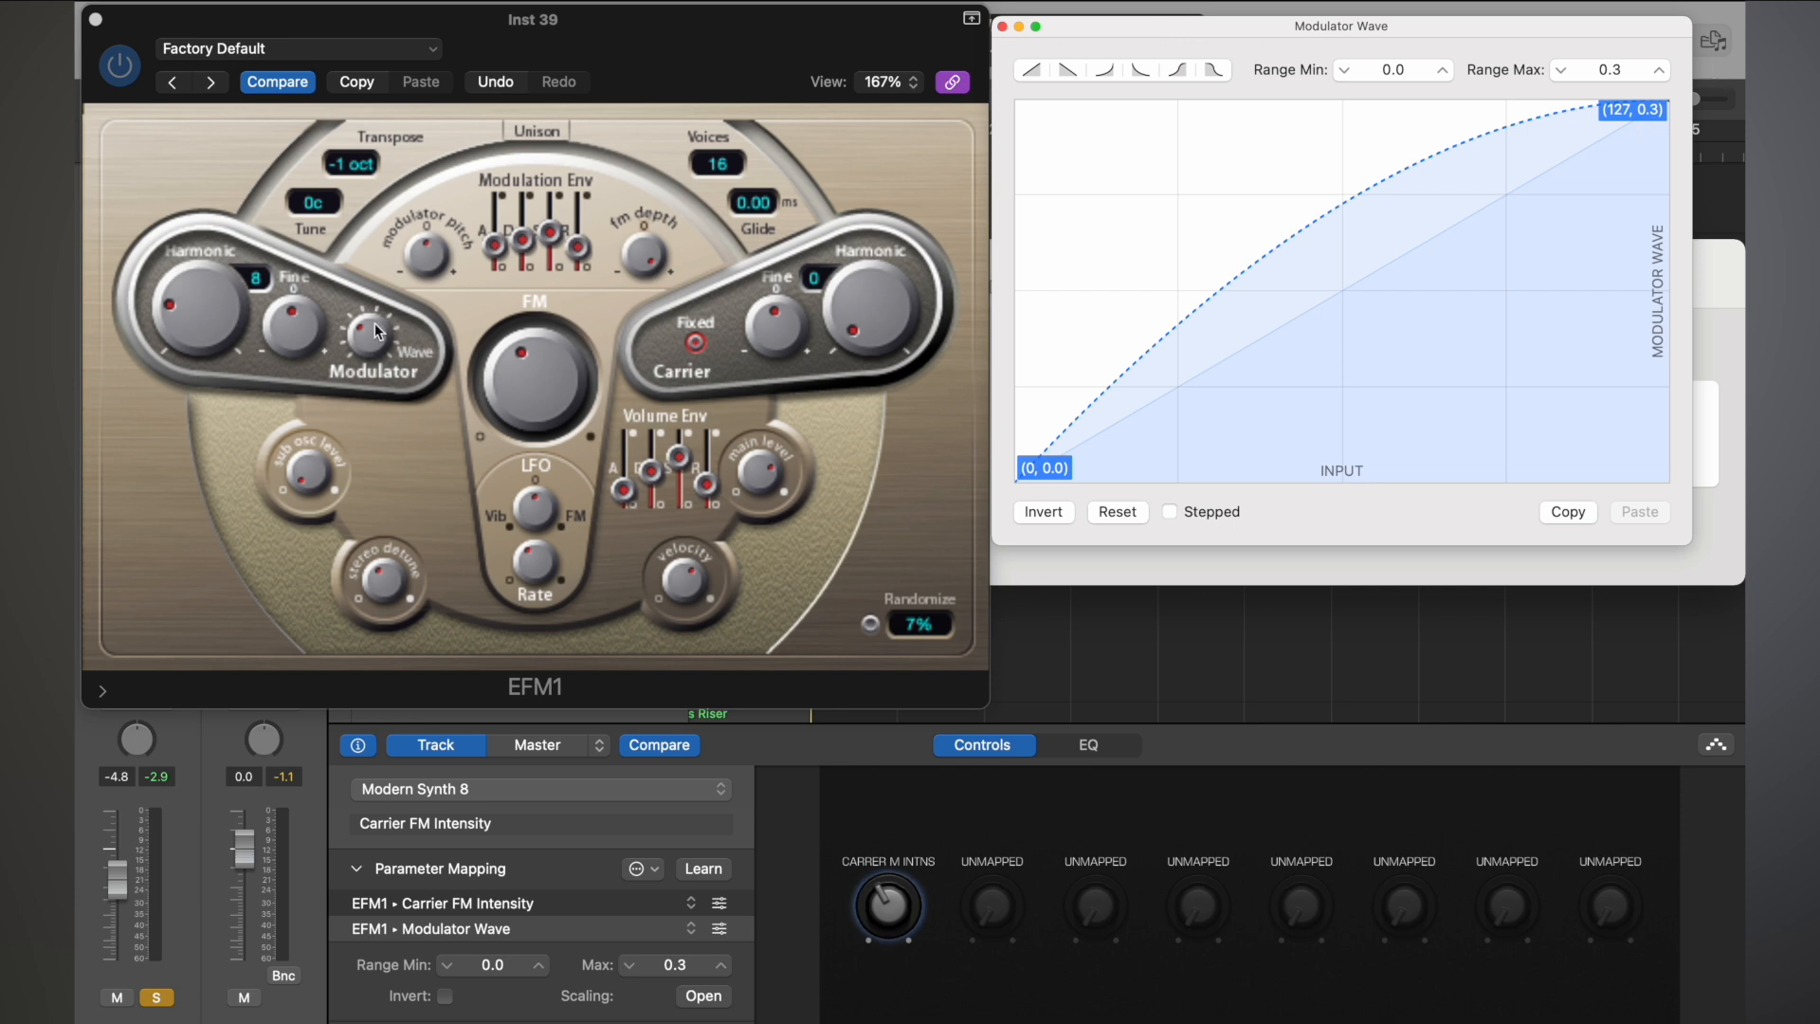
- Sweep the mapped knob, set the Modulator Wave Range Max to 9.0, and turn the knob up to 100%
left_click_drag(913, 910, 809, 704)
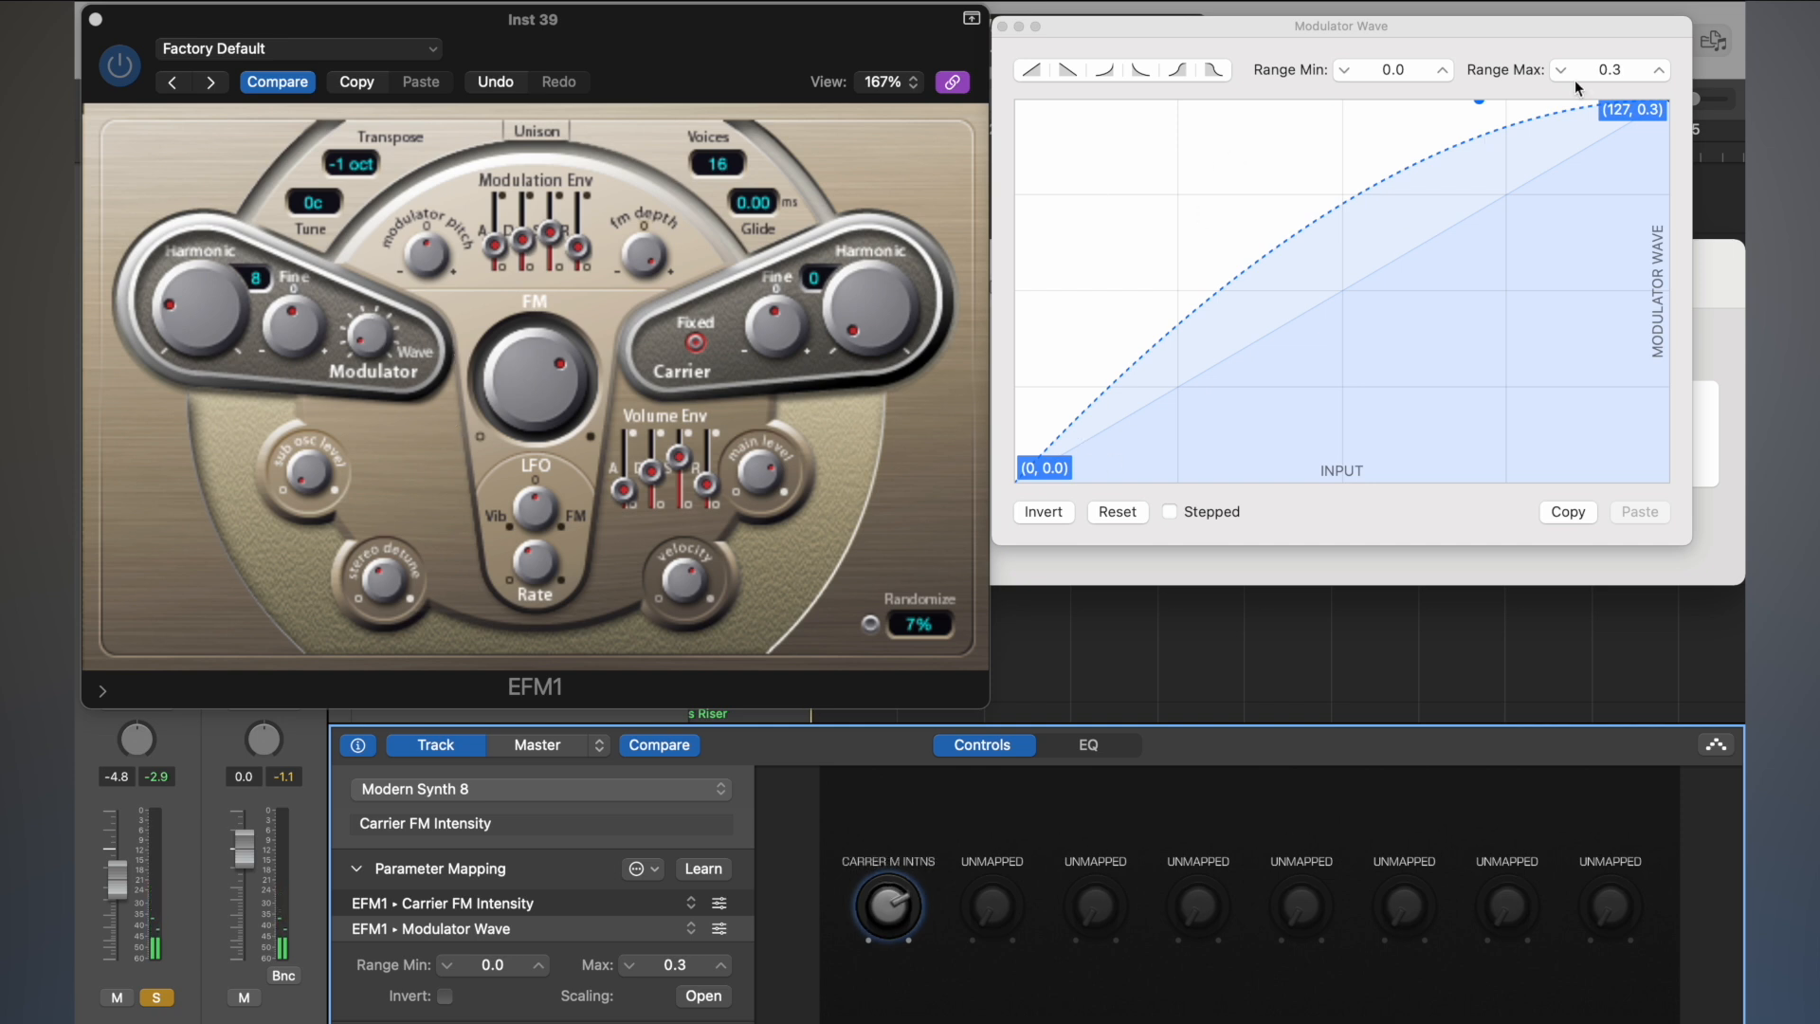
left_click_drag(1609, 74, 1610, 29)
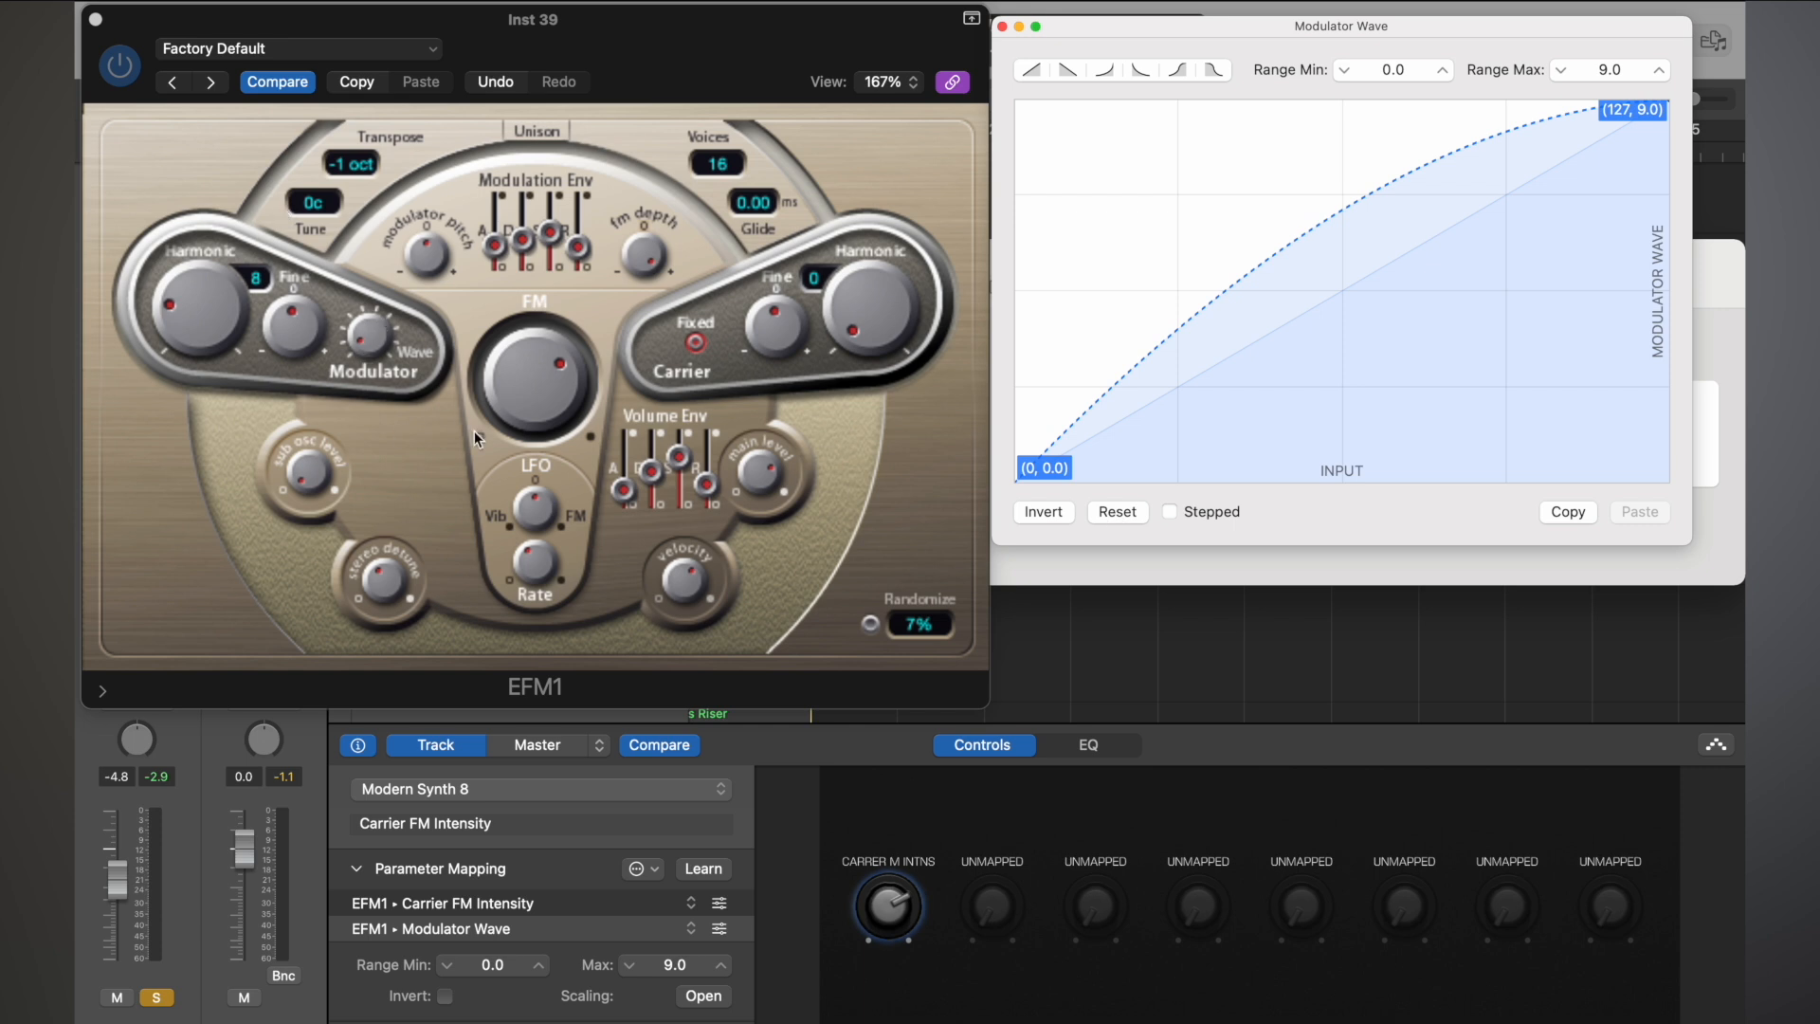
left_click_drag(846, 872, 900, 711)
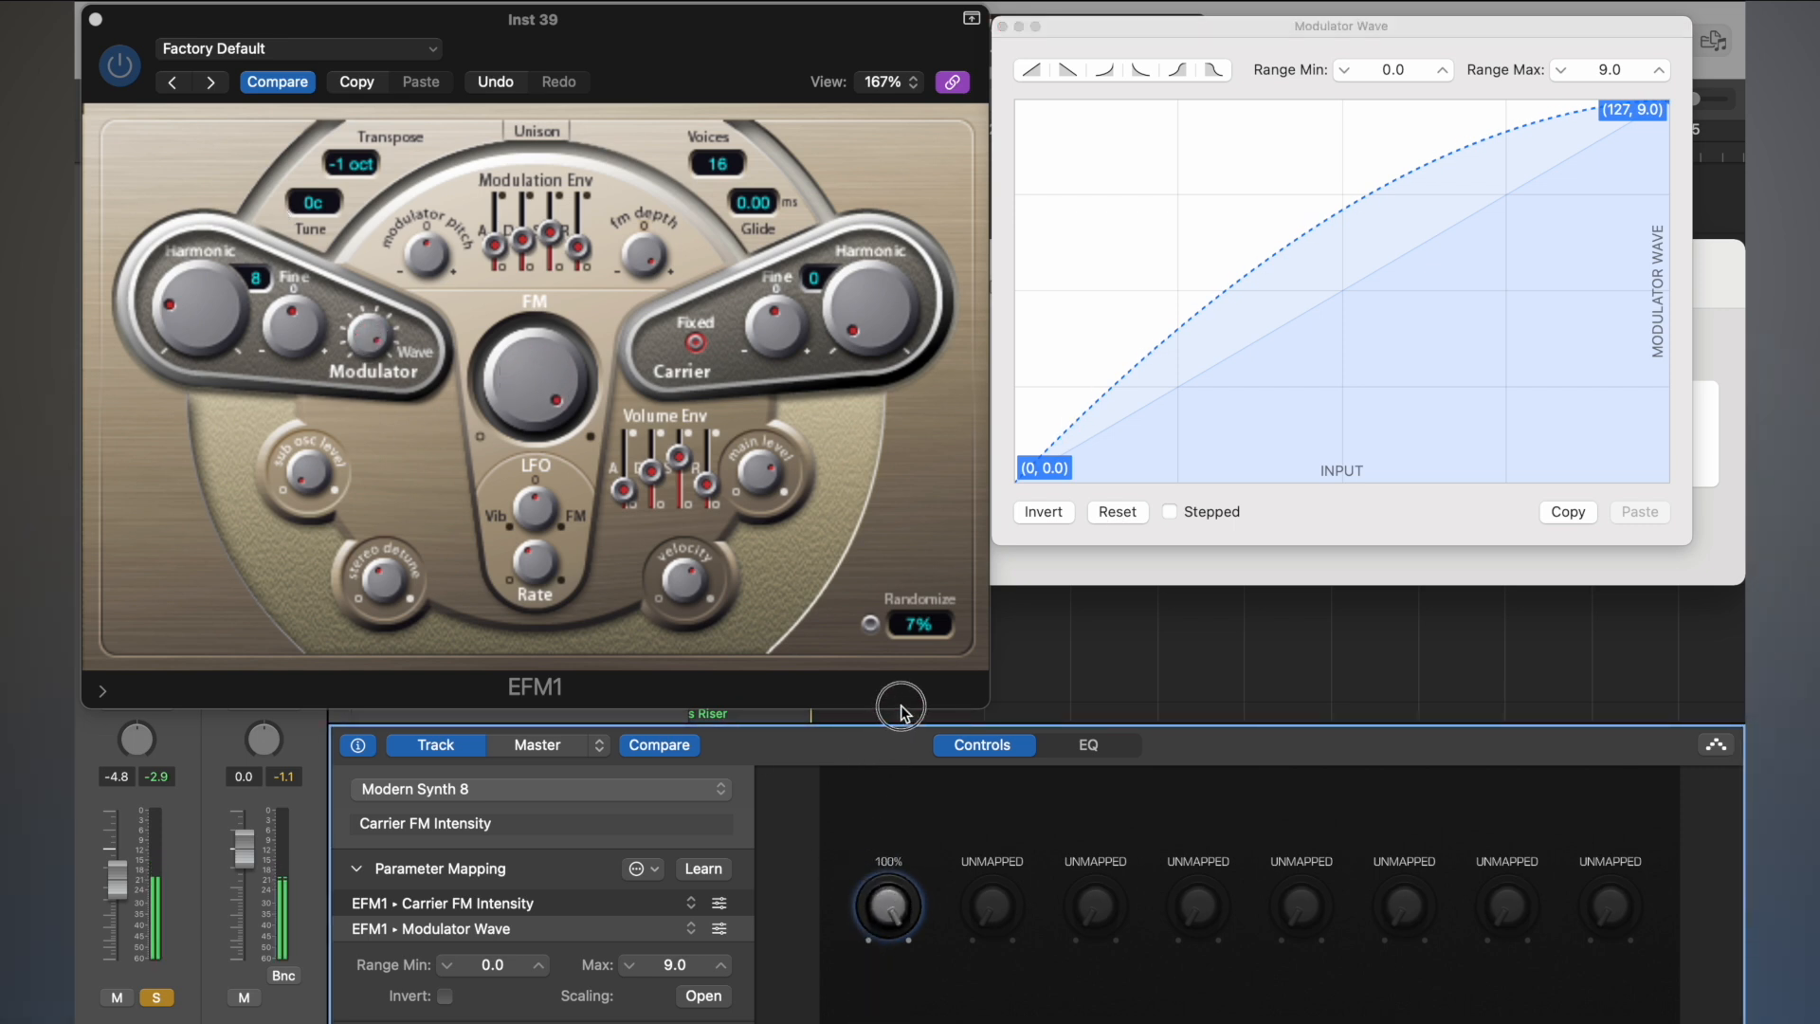
- Set the Modulator Wave Range Max to 7.0 and flatten its curve closer to the diagonal, testing with the mapped knob
left_click(1610, 68)
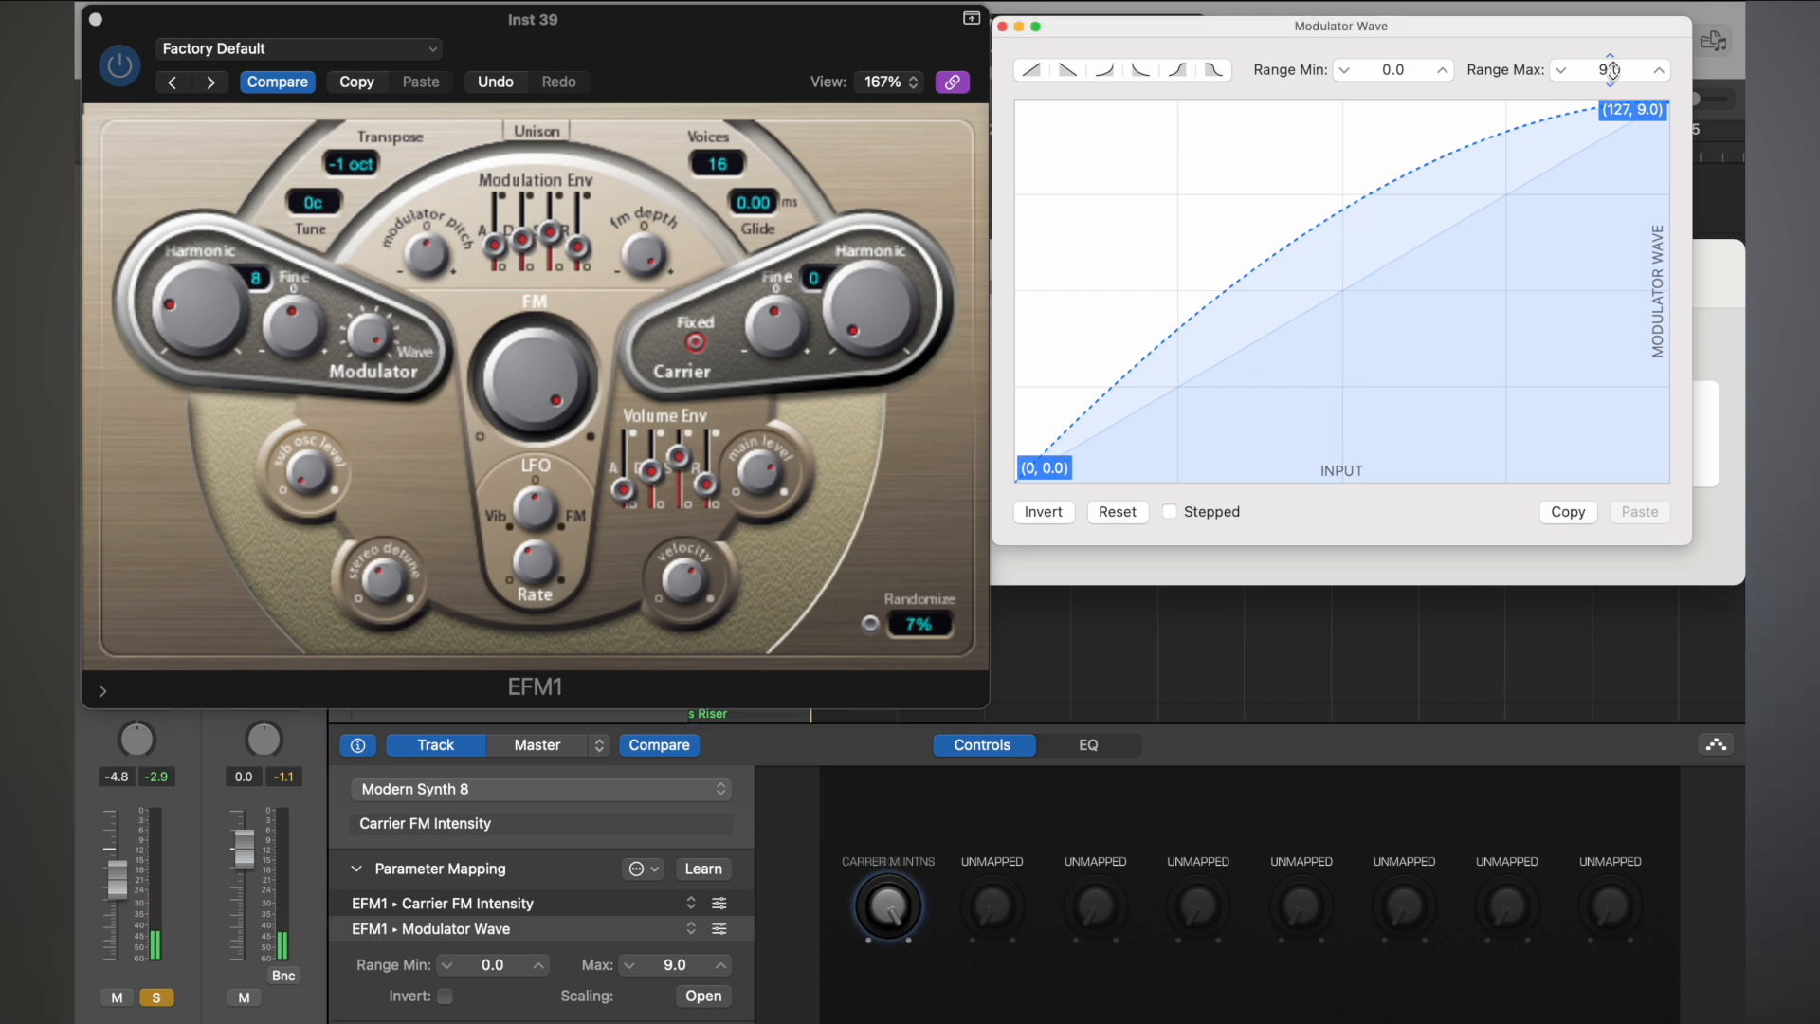
left_click_drag(1610, 70, 1611, 78)
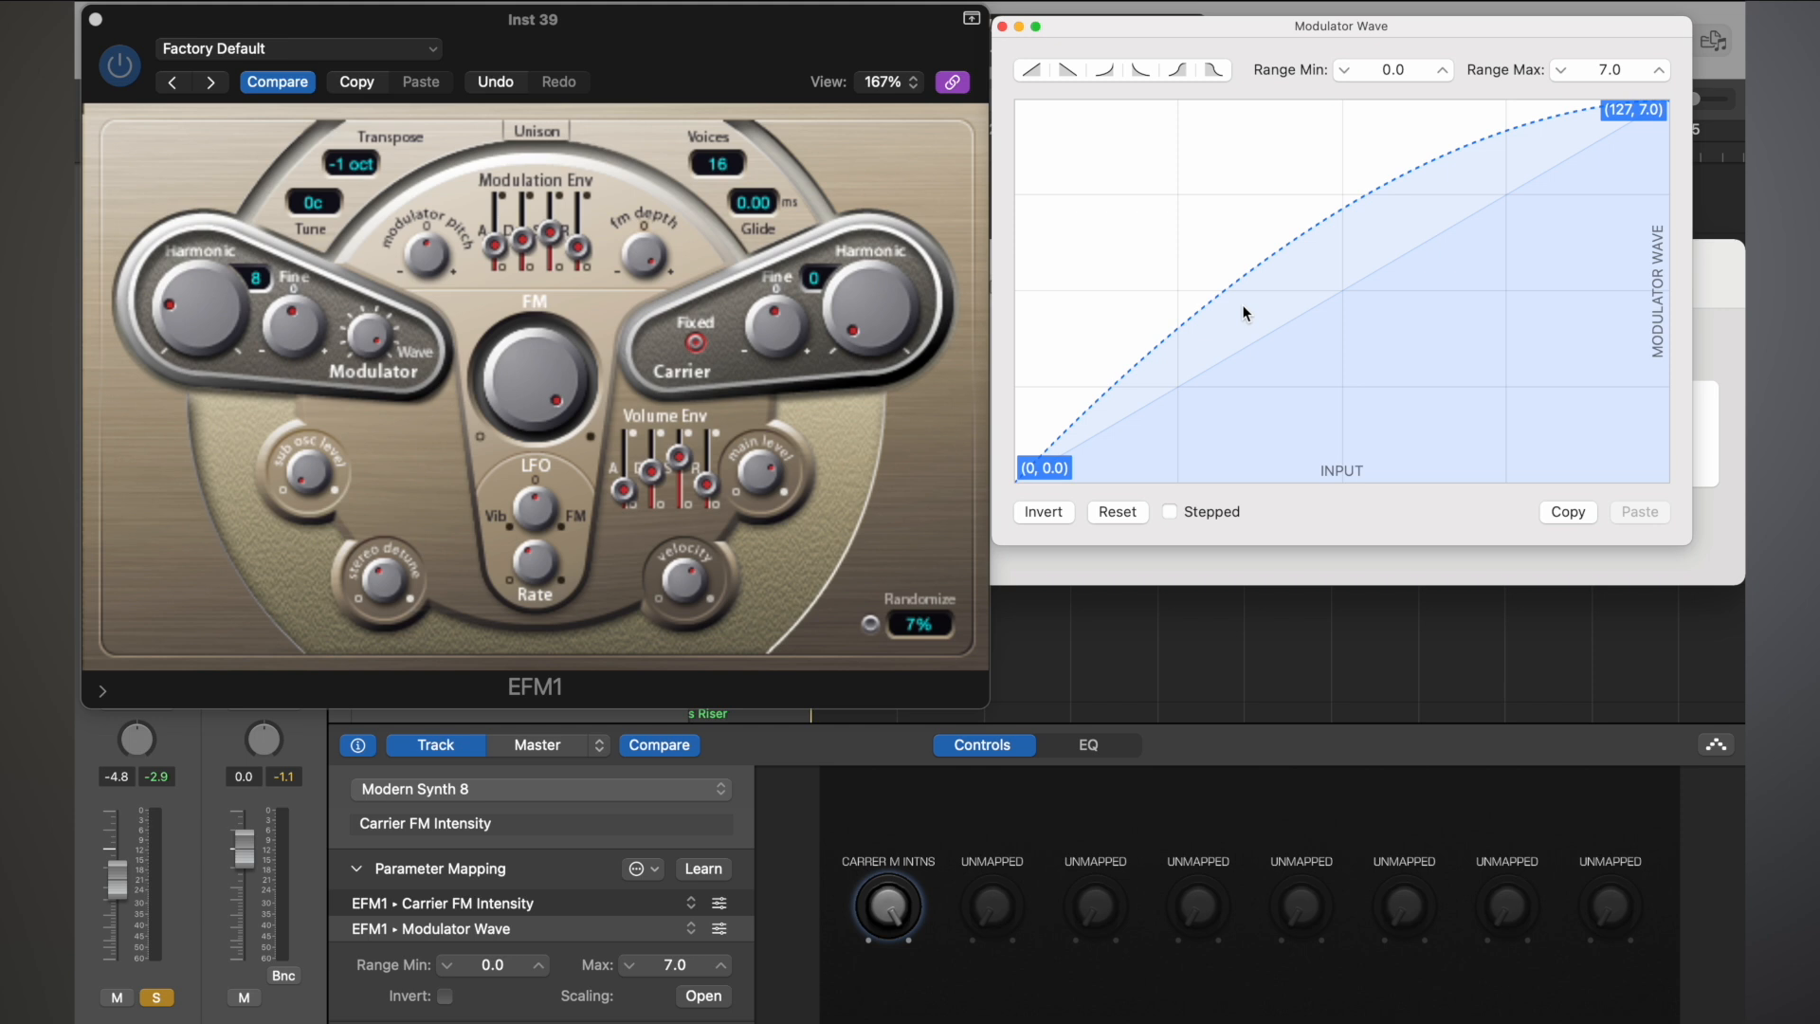
left_click_drag(1267, 263, 1270, 309)
mouse_move(886, 896)
left_mouse_down()
mouse_move(877, 996)
mouse_move(880, 873)
mouse_move(863, 1009)
mouse_move(886, 841)
mouse_move(861, 1000)
mouse_move(877, 877)
mouse_move(866, 947)
mouse_move(891, 920)
mouse_move(890, 899)
mouse_move(858, 1001)
mouse_move(890, 884)
left_mouse_up()
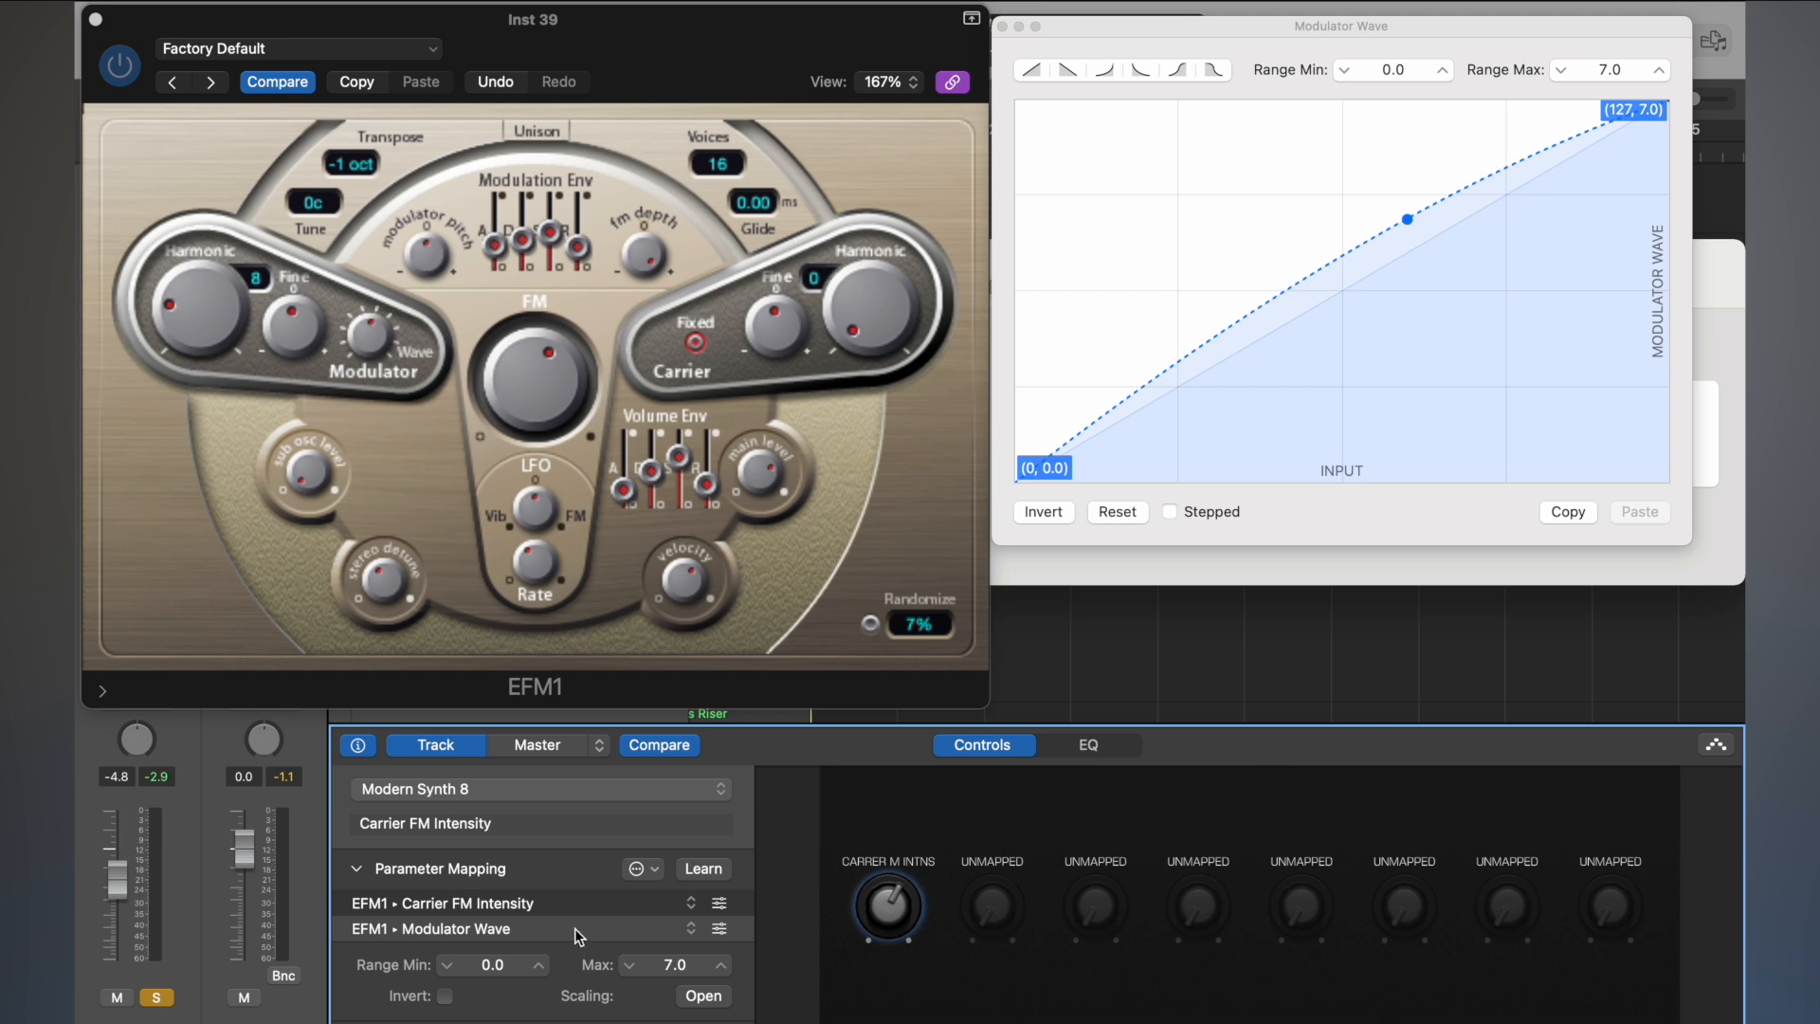
- Add a third mapping to the Carrier FM Intensity knob and assign it to EFM1's Mod Env FM Amount
left_click(654, 868)
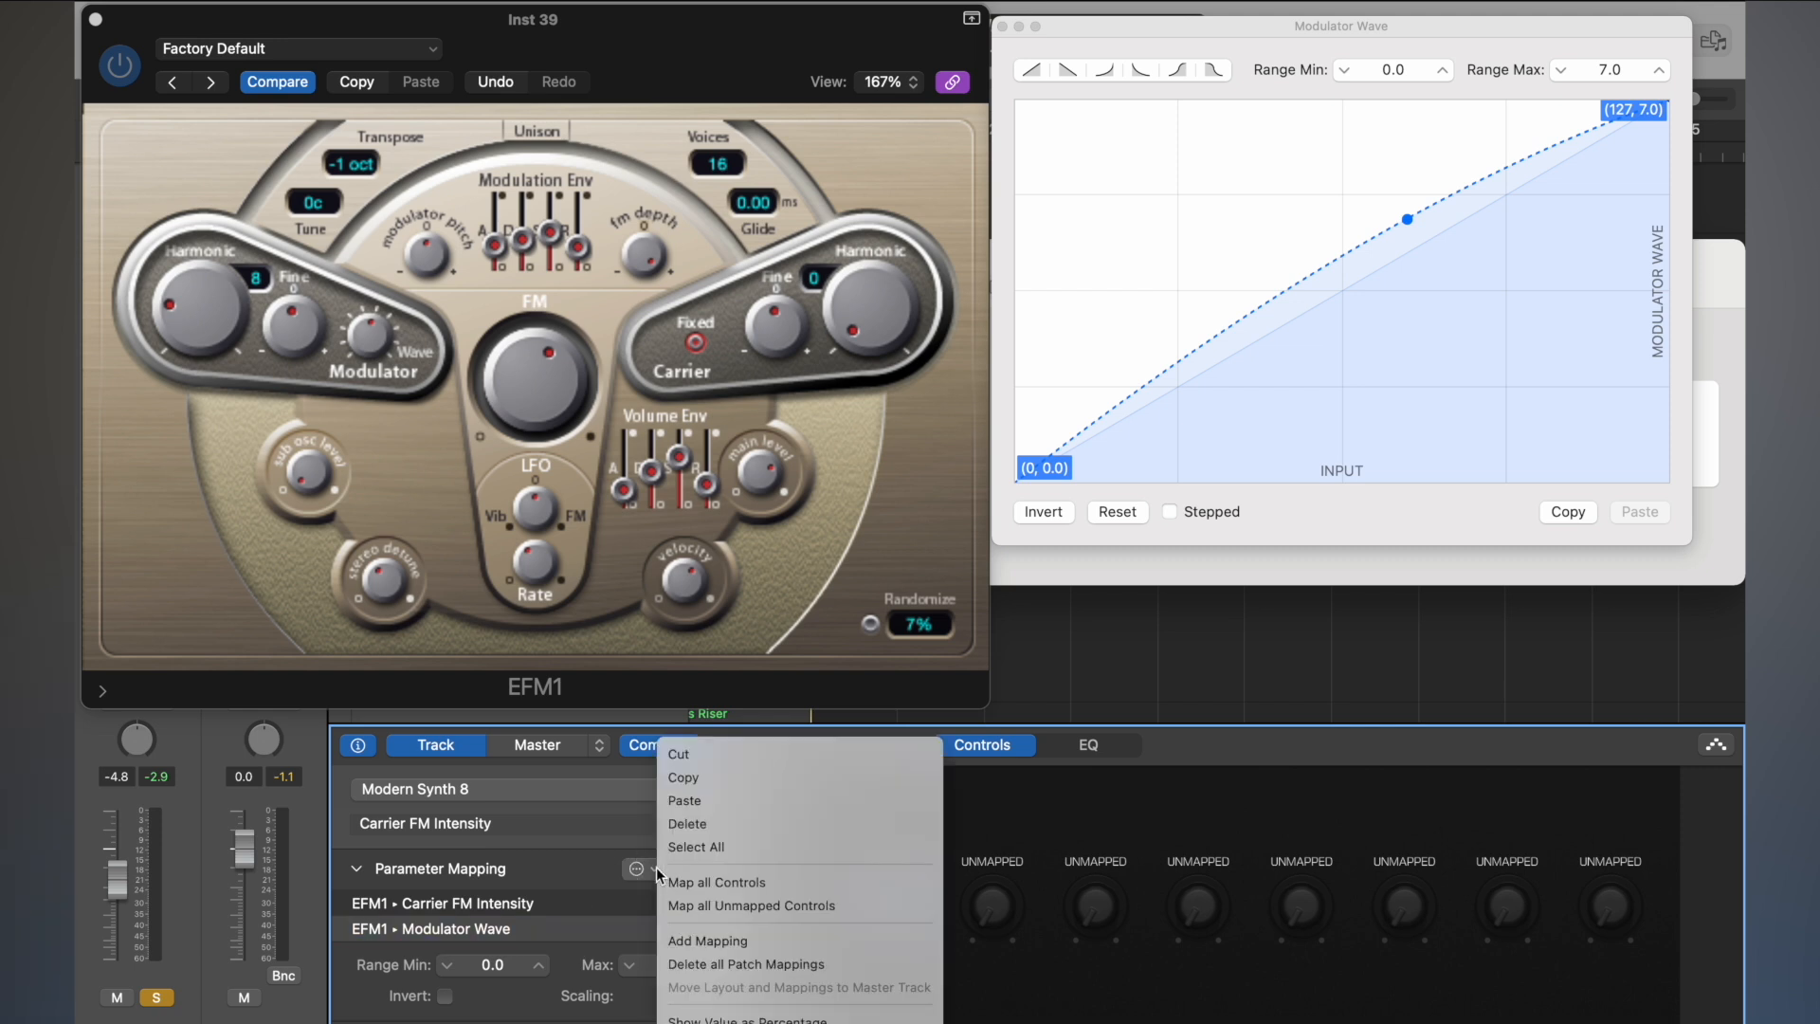
left_click(696, 945)
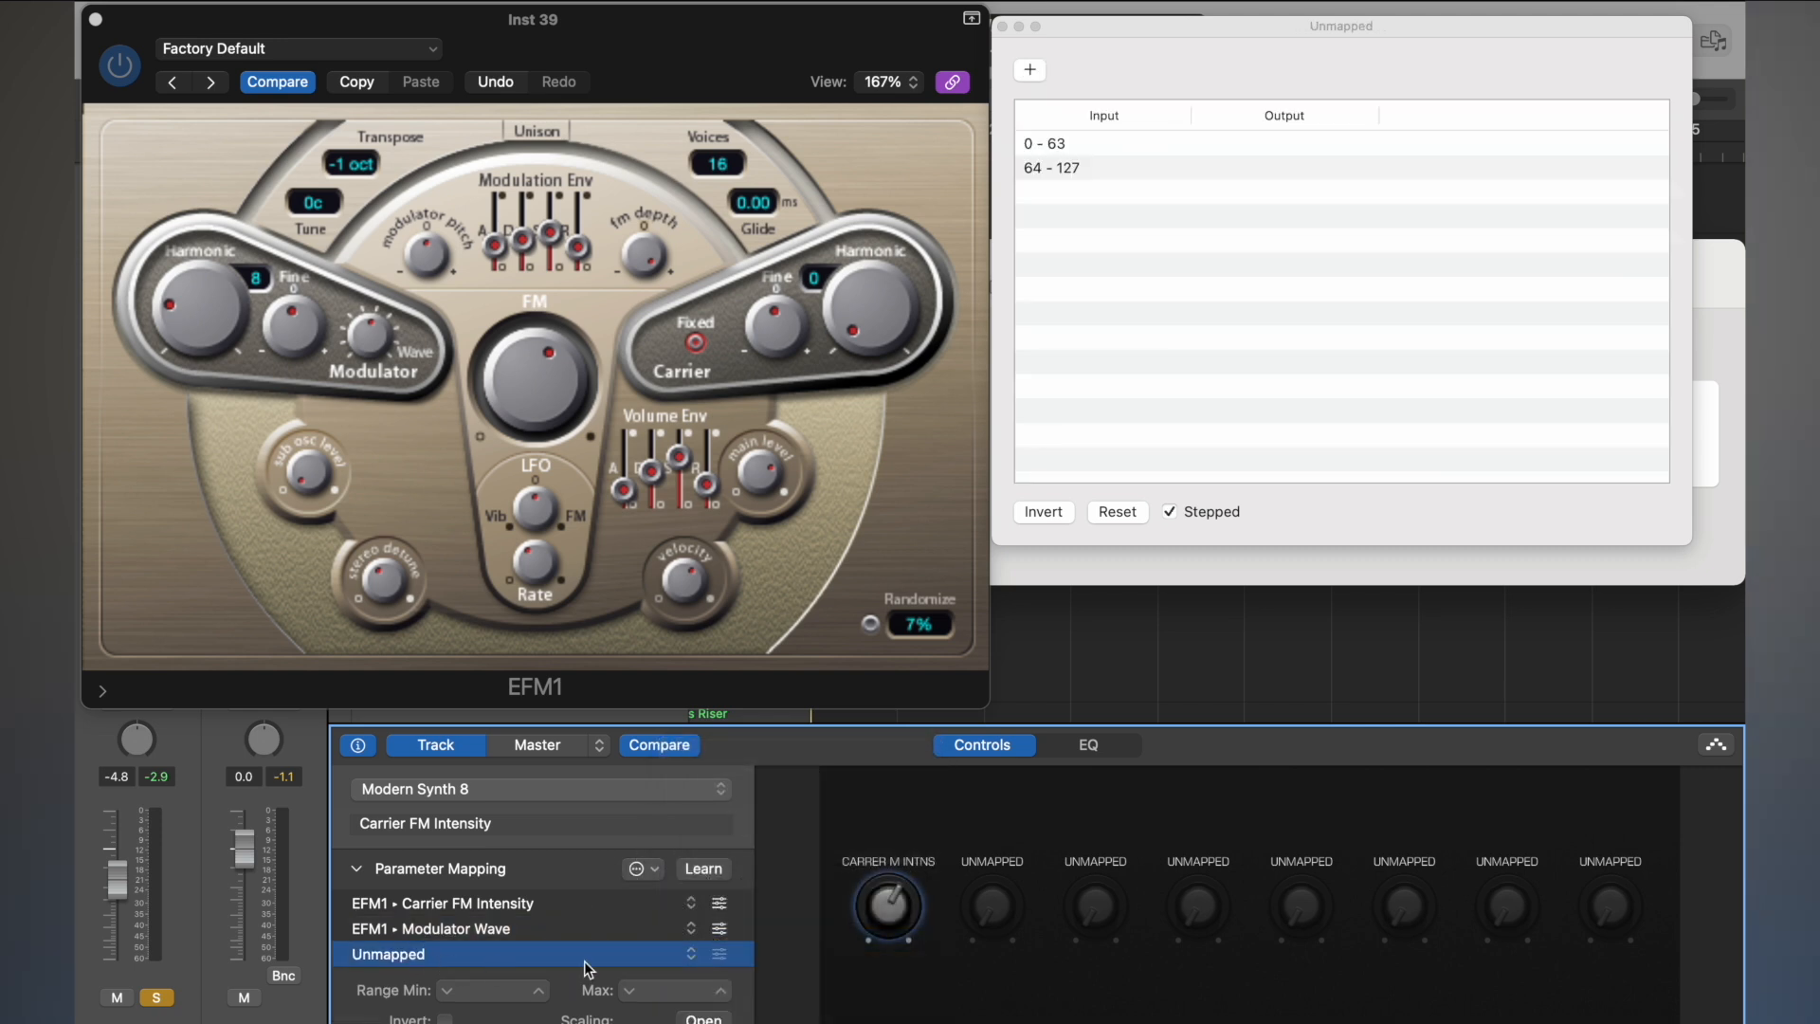
left_click(648, 260)
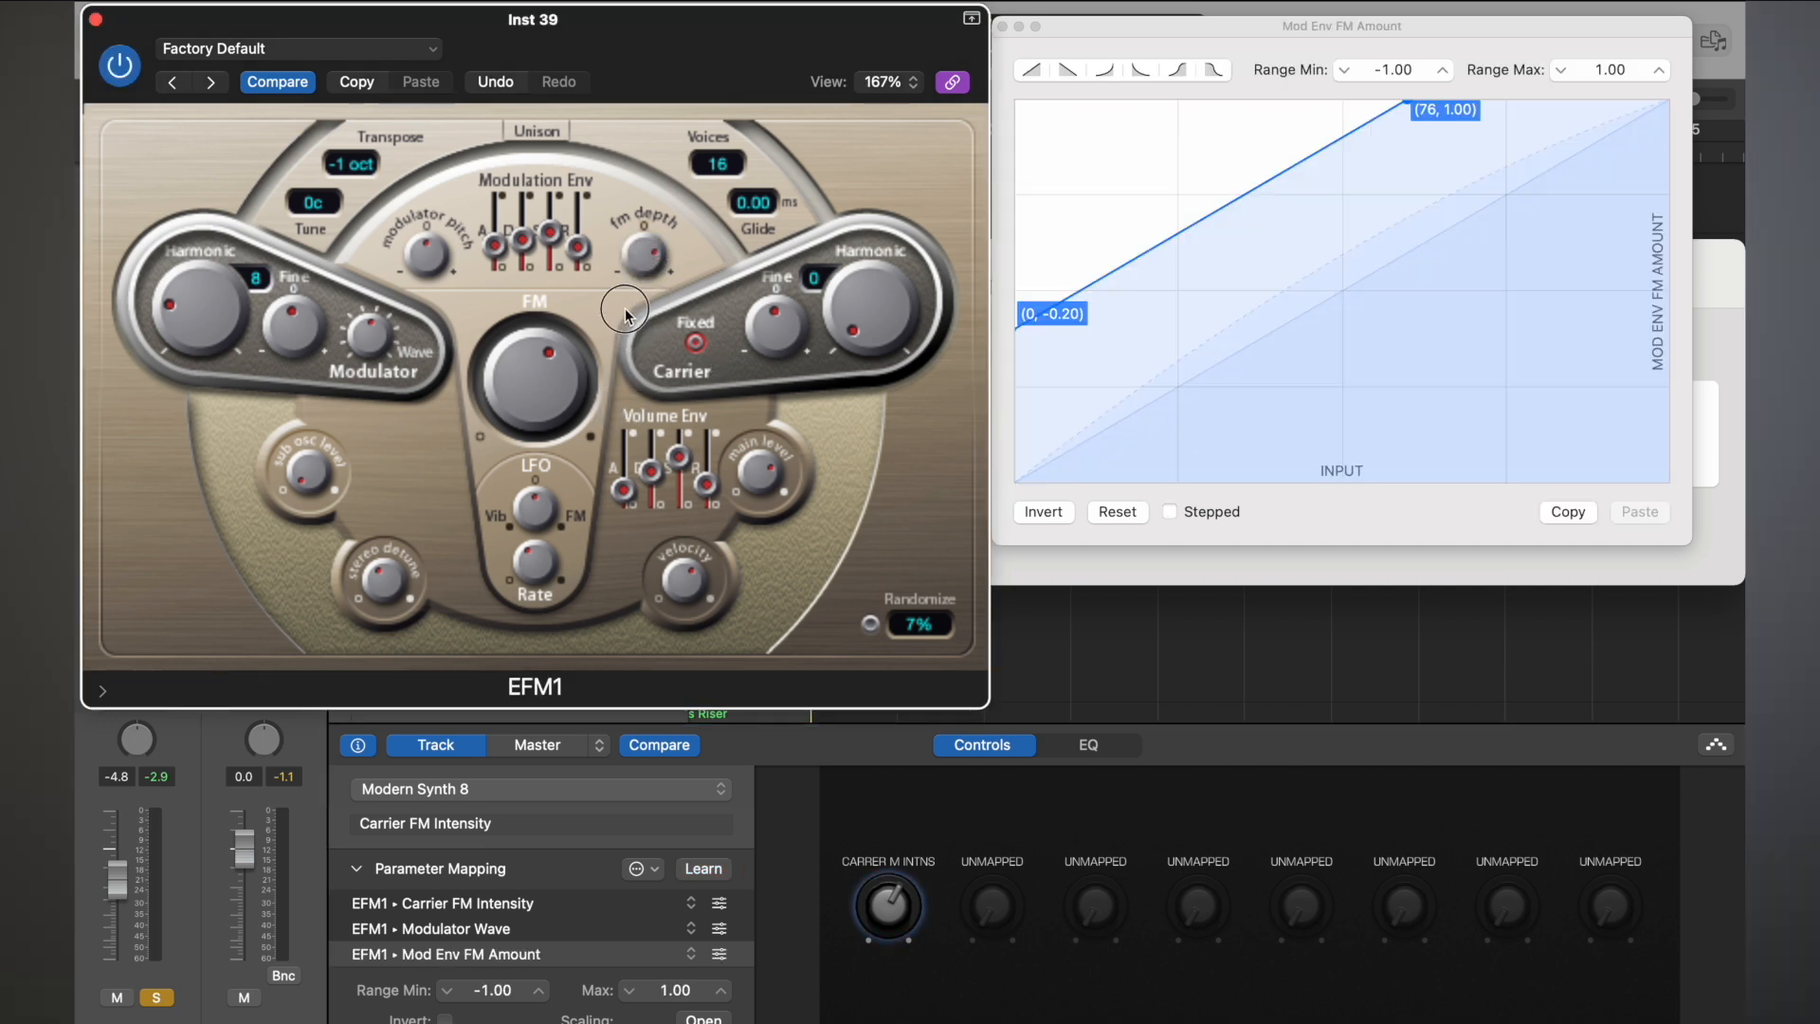
left_click(614, 946)
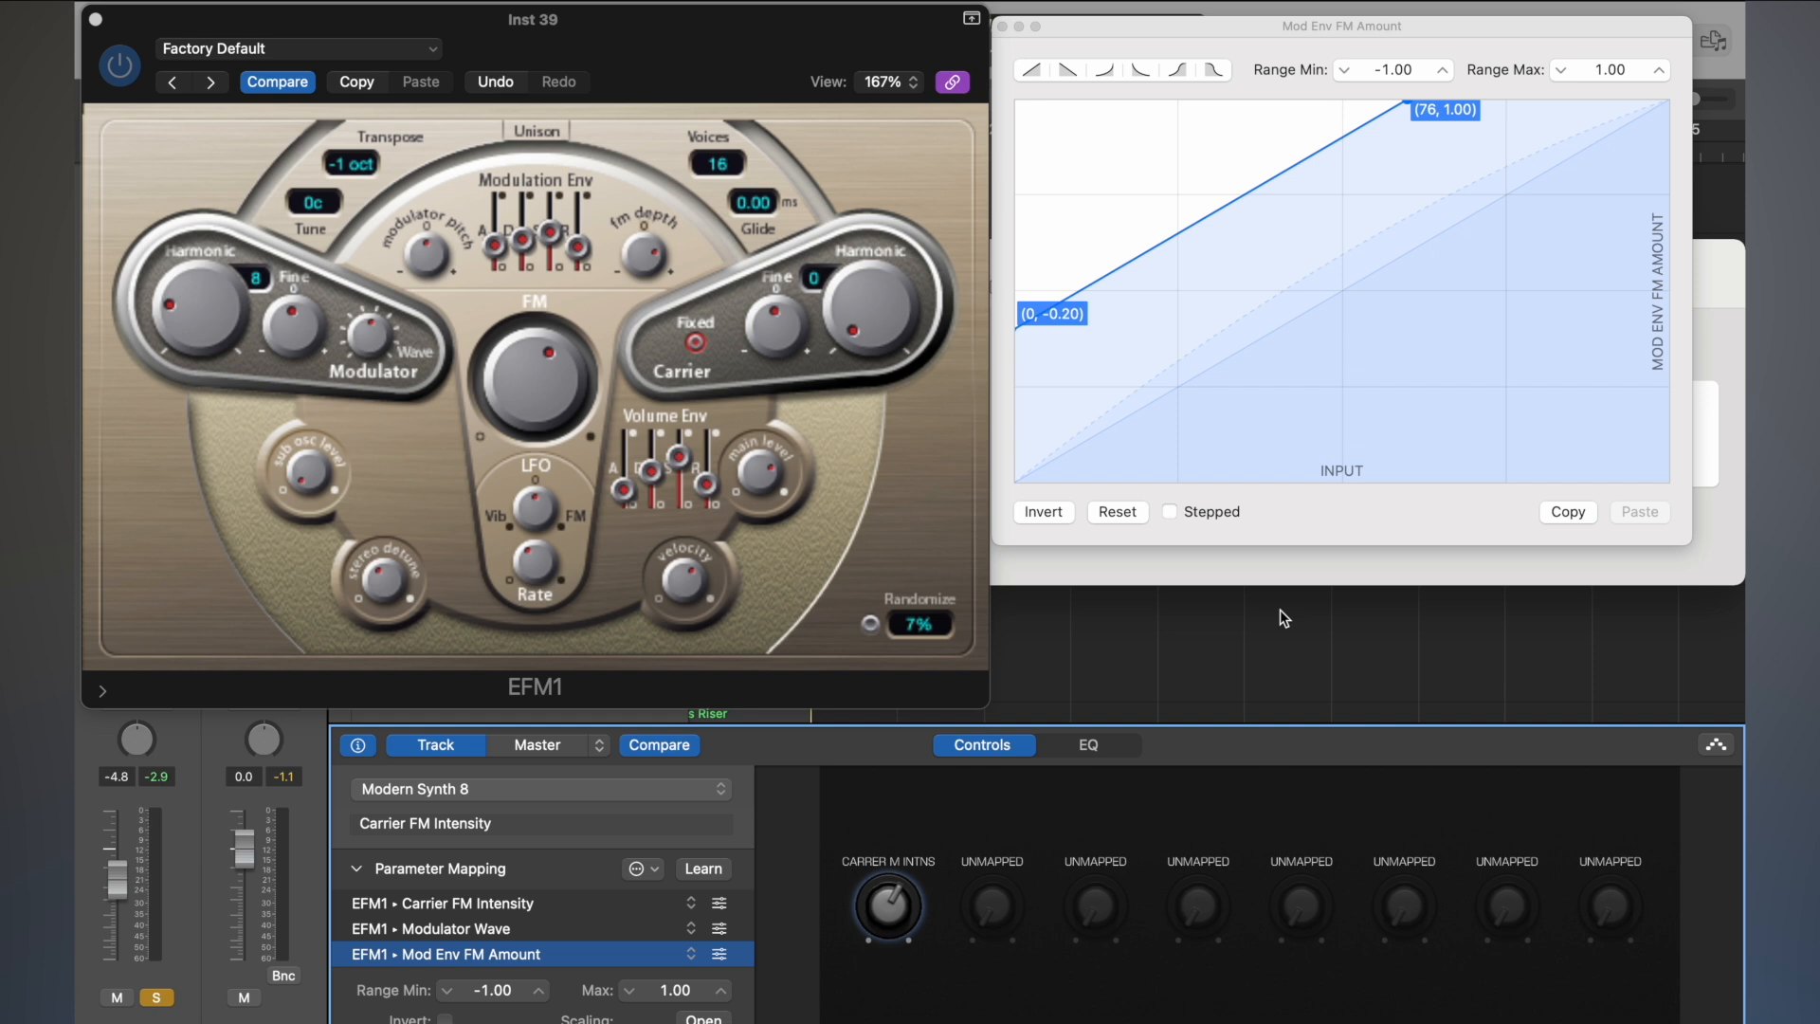
- Test the mapped knob, and shift the Mod Env FM Amount curve to run from (51, -0.20) to (127, 1.00)
left_click_drag(889, 905, 869, 972)
left_click_drag(876, 960, 880, 908)
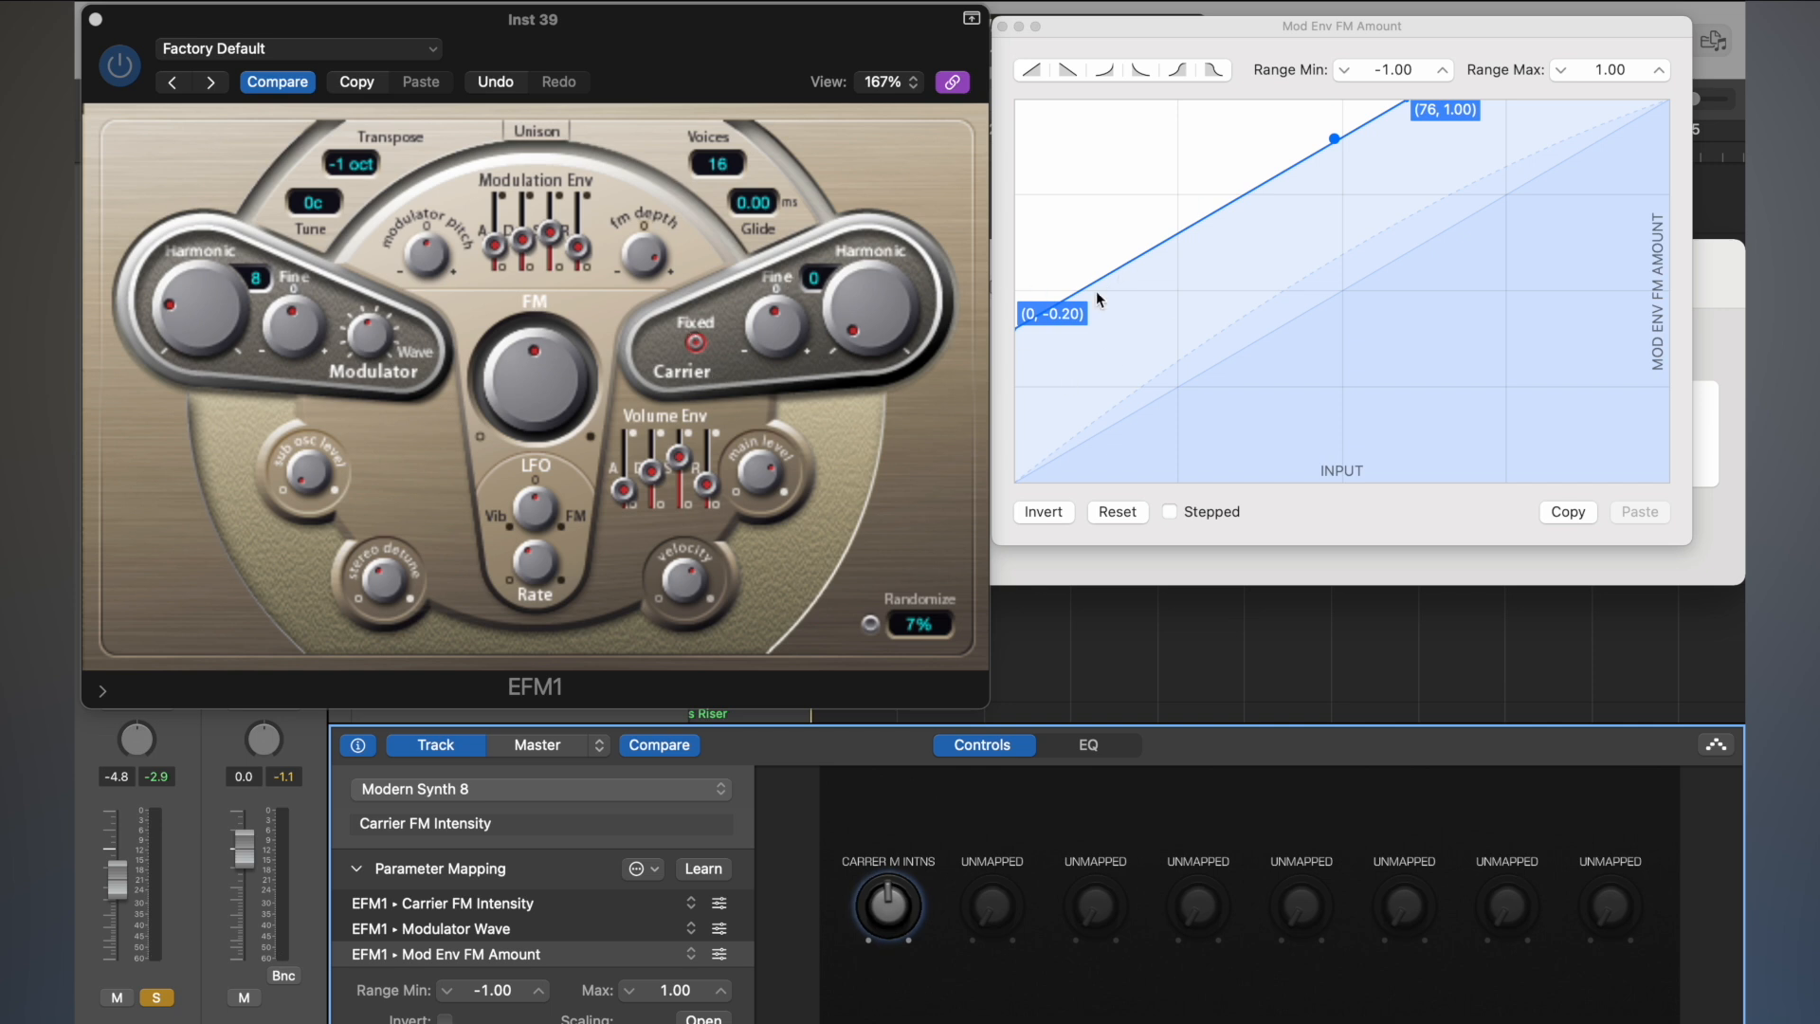
left_click(1214, 207)
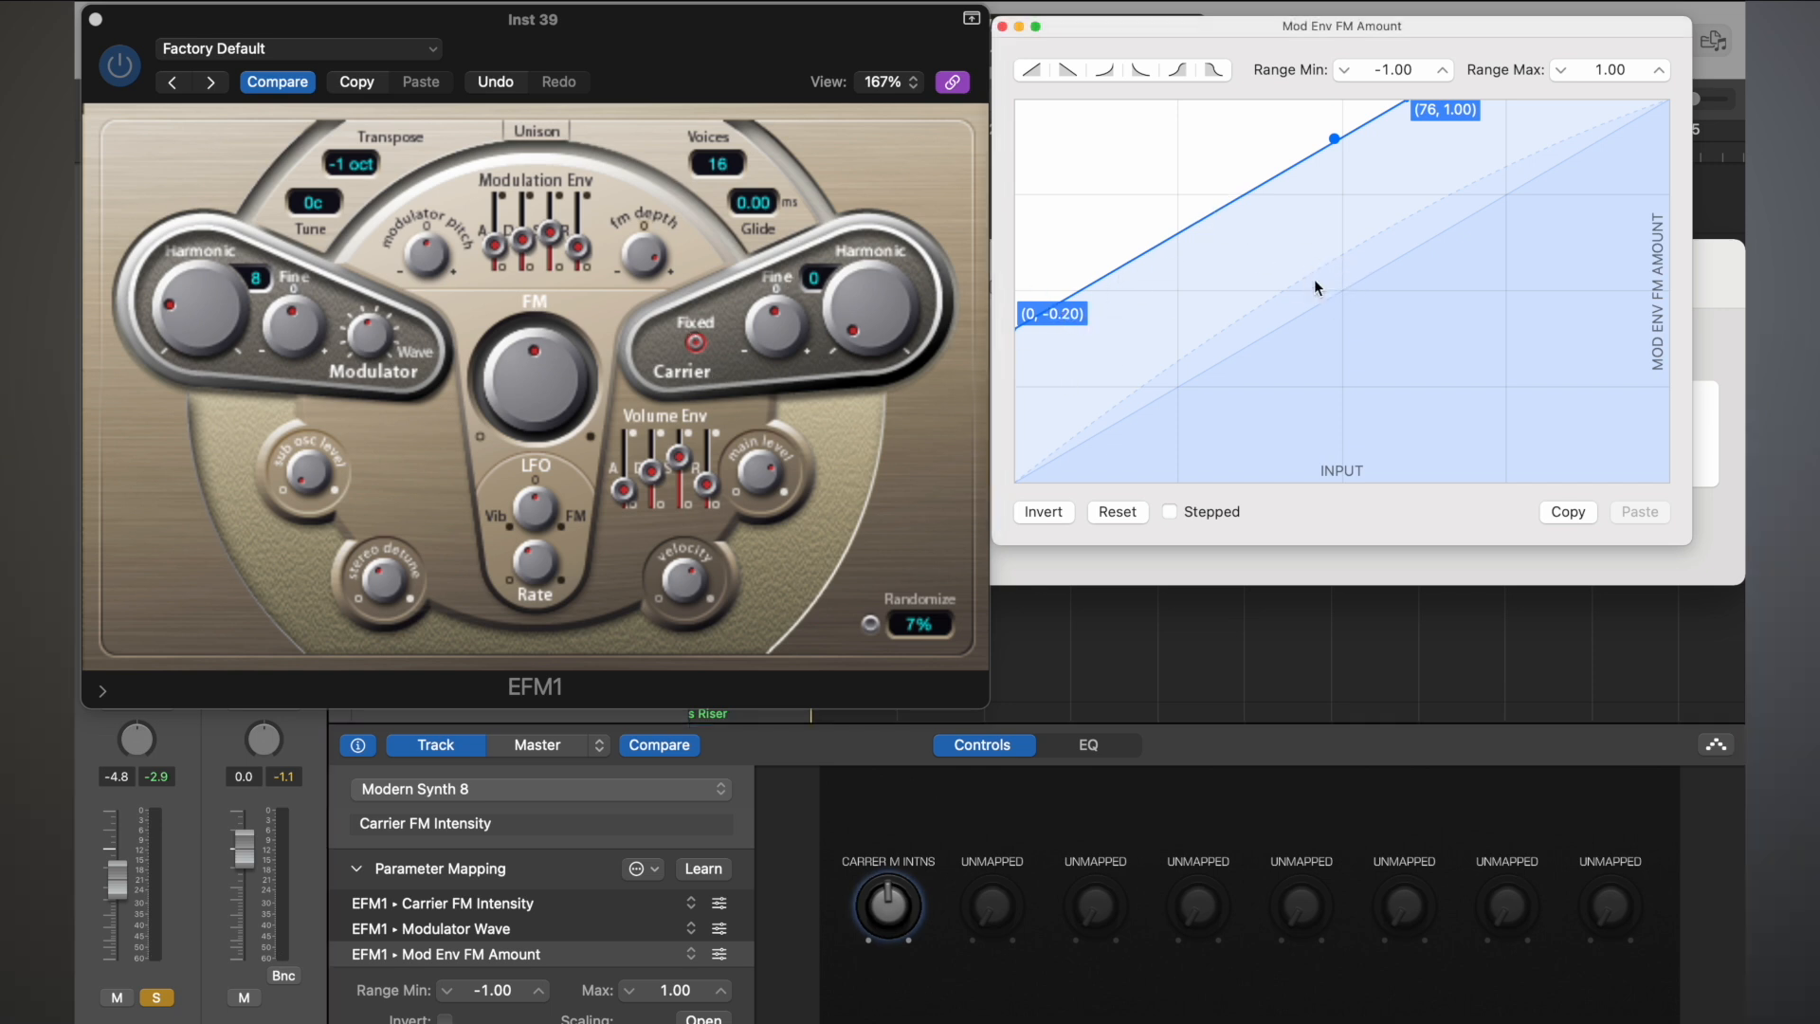
left_click_drag(1344, 133, 1639, 129)
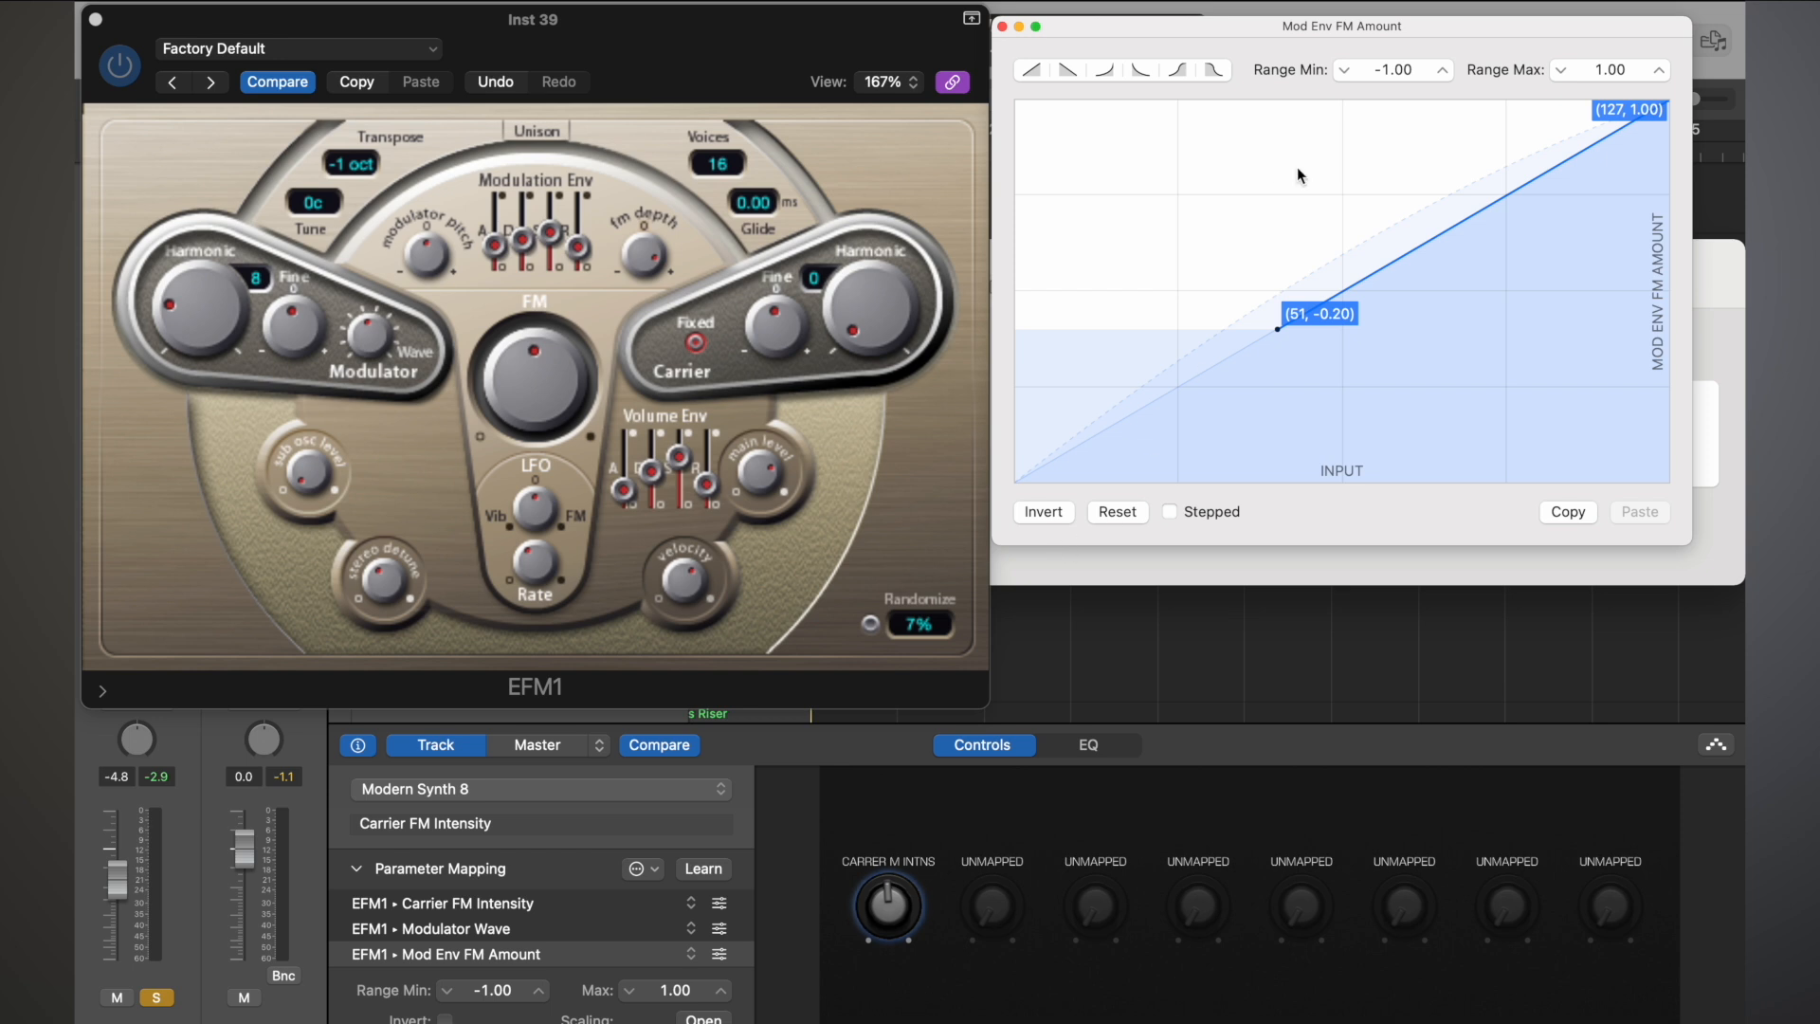
- Set the Mod Env FM Amount Range Min to 0.50, move the curve's start point to (0, 0.69), and test it with the mapped knob
left_click_drag(1390, 69, 1392, 69)
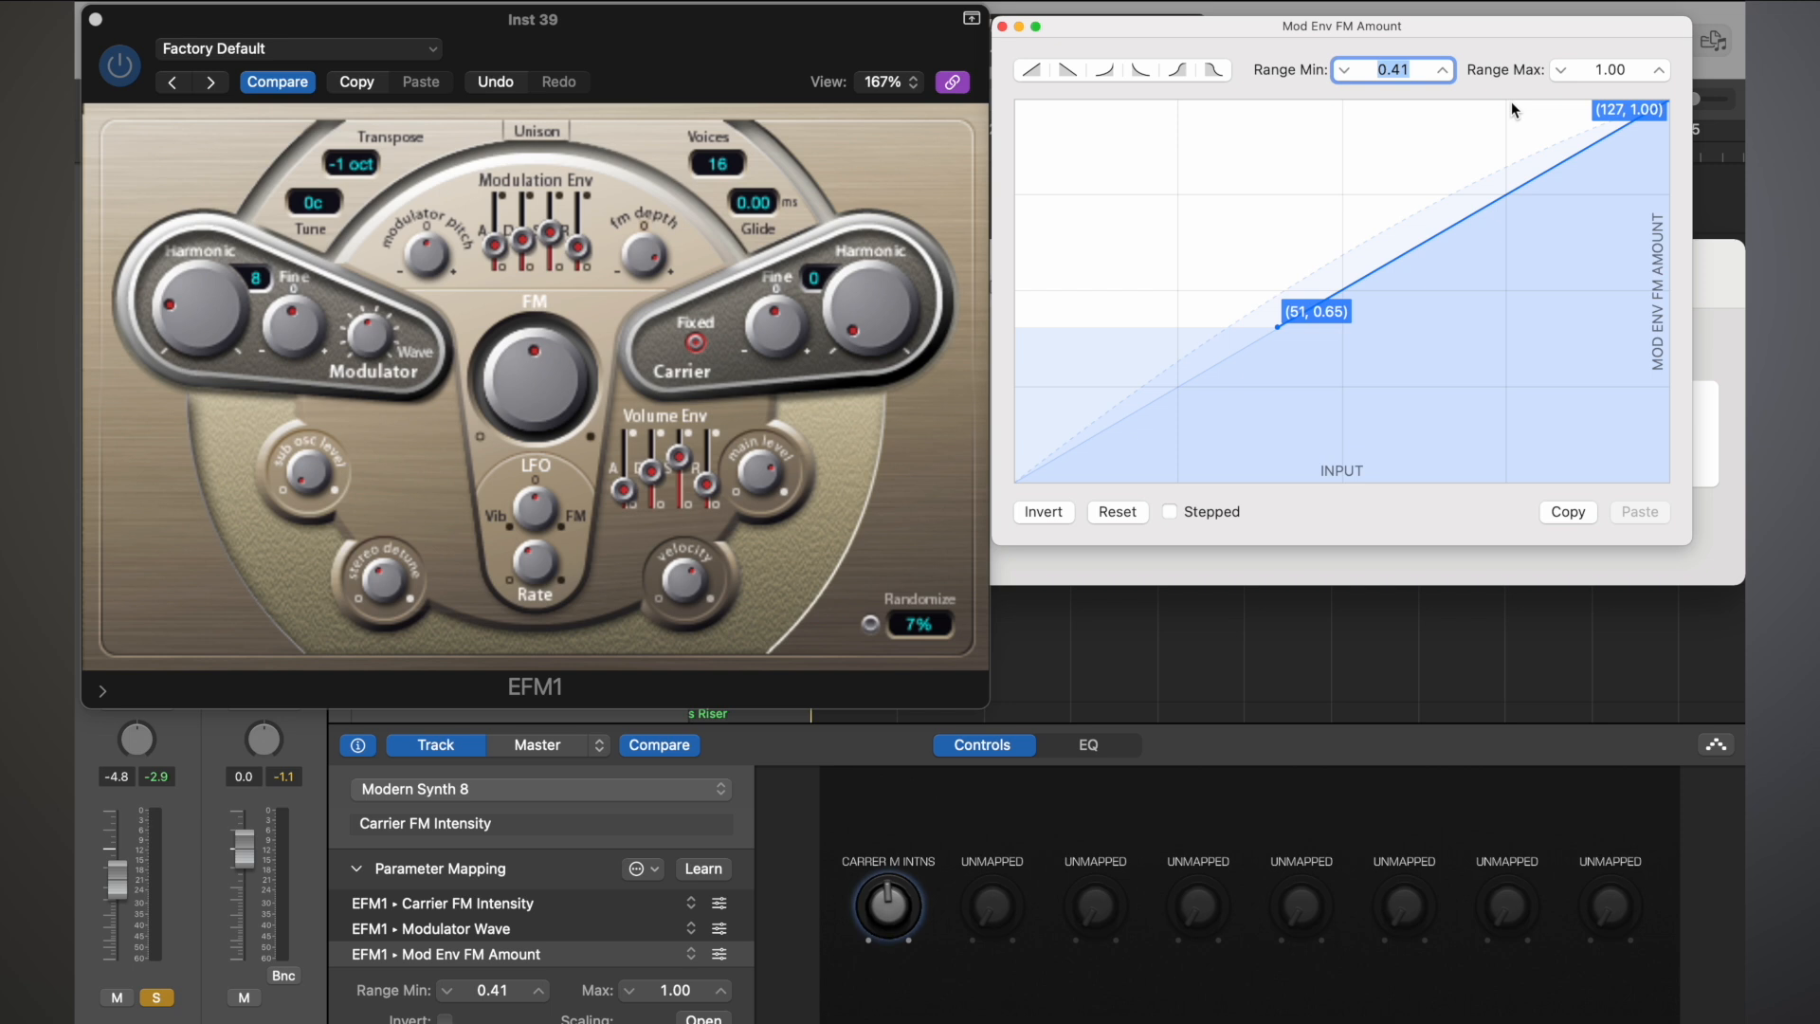
type(".5")
key("Return")
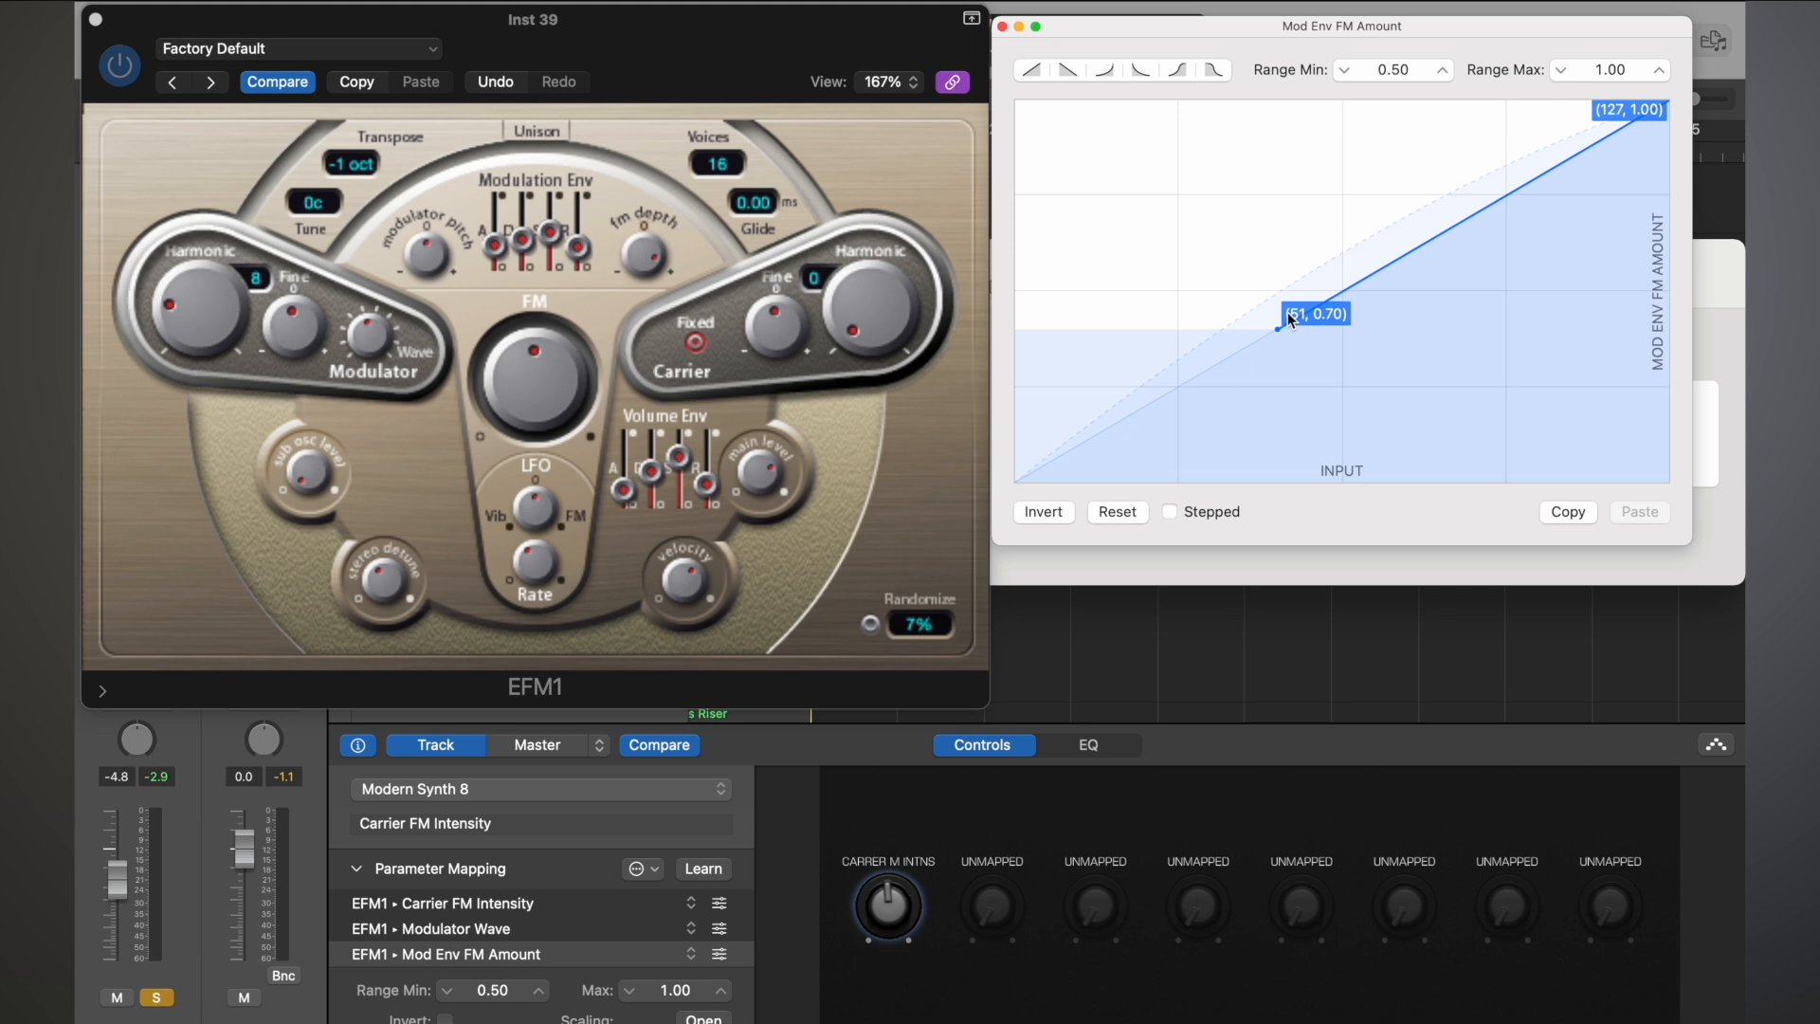
left_click_drag(1278, 327, 987, 335)
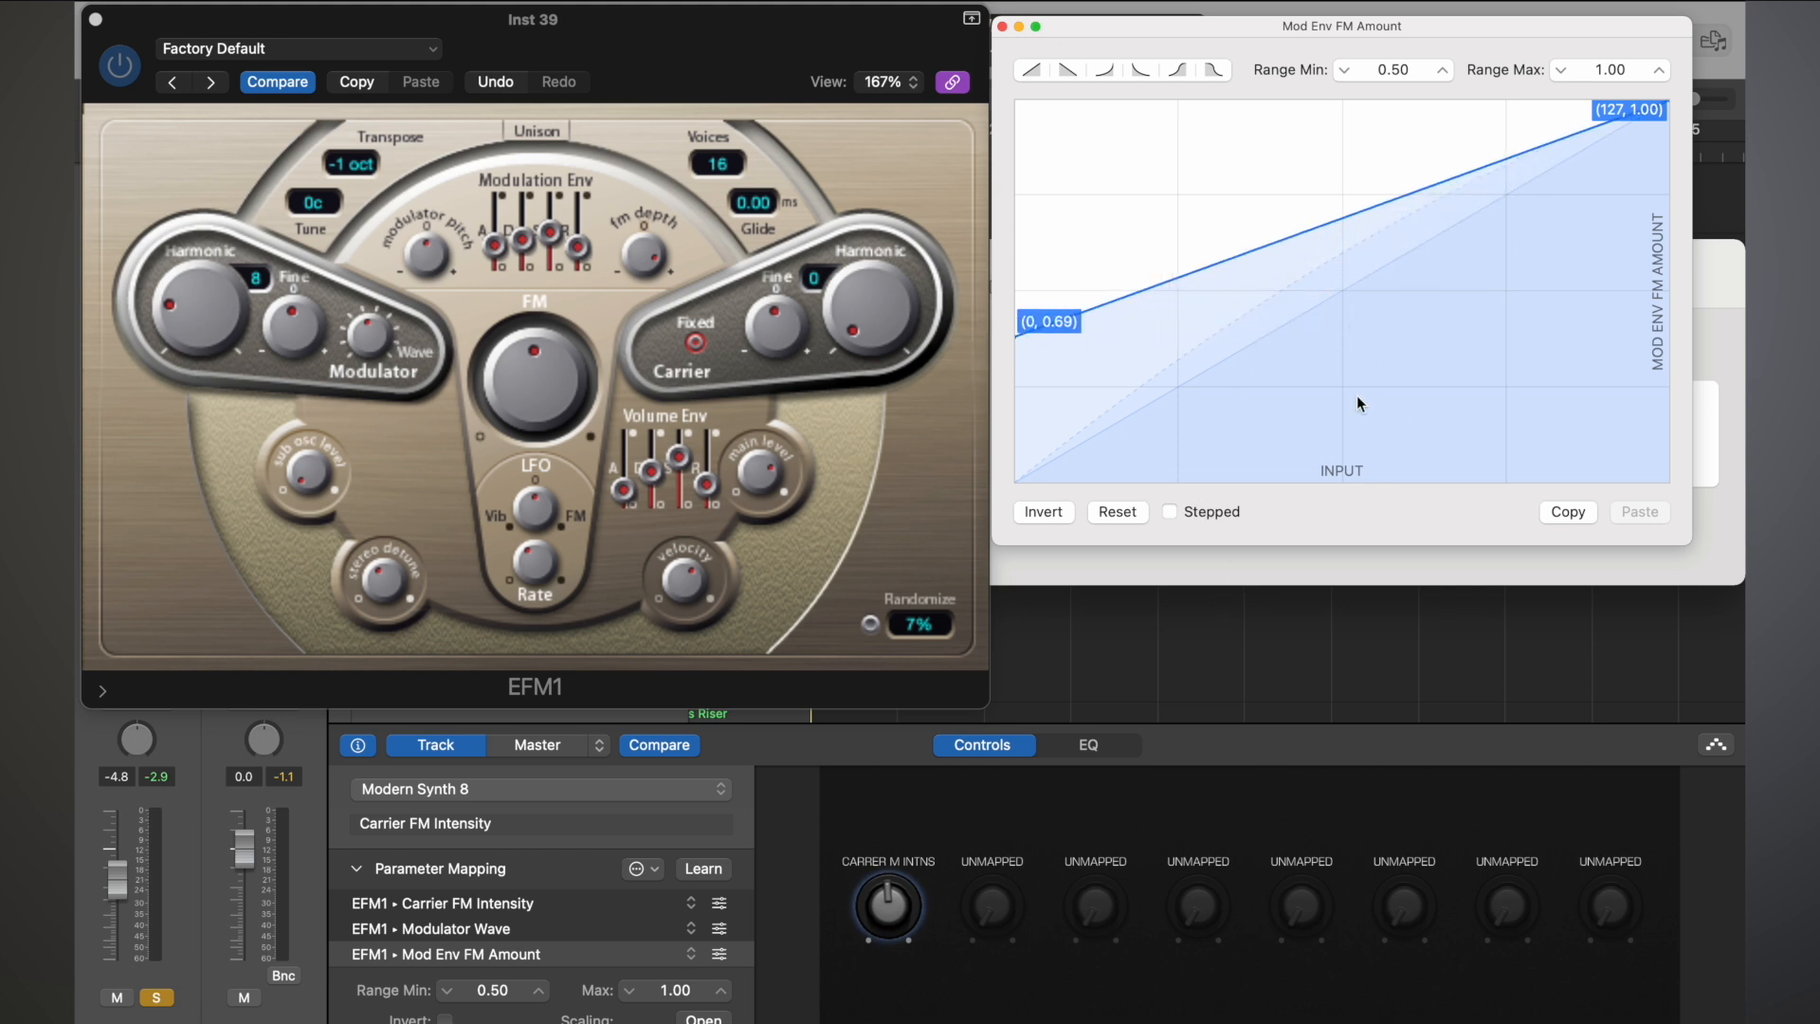
left_click_drag(886, 907, 882, 749)
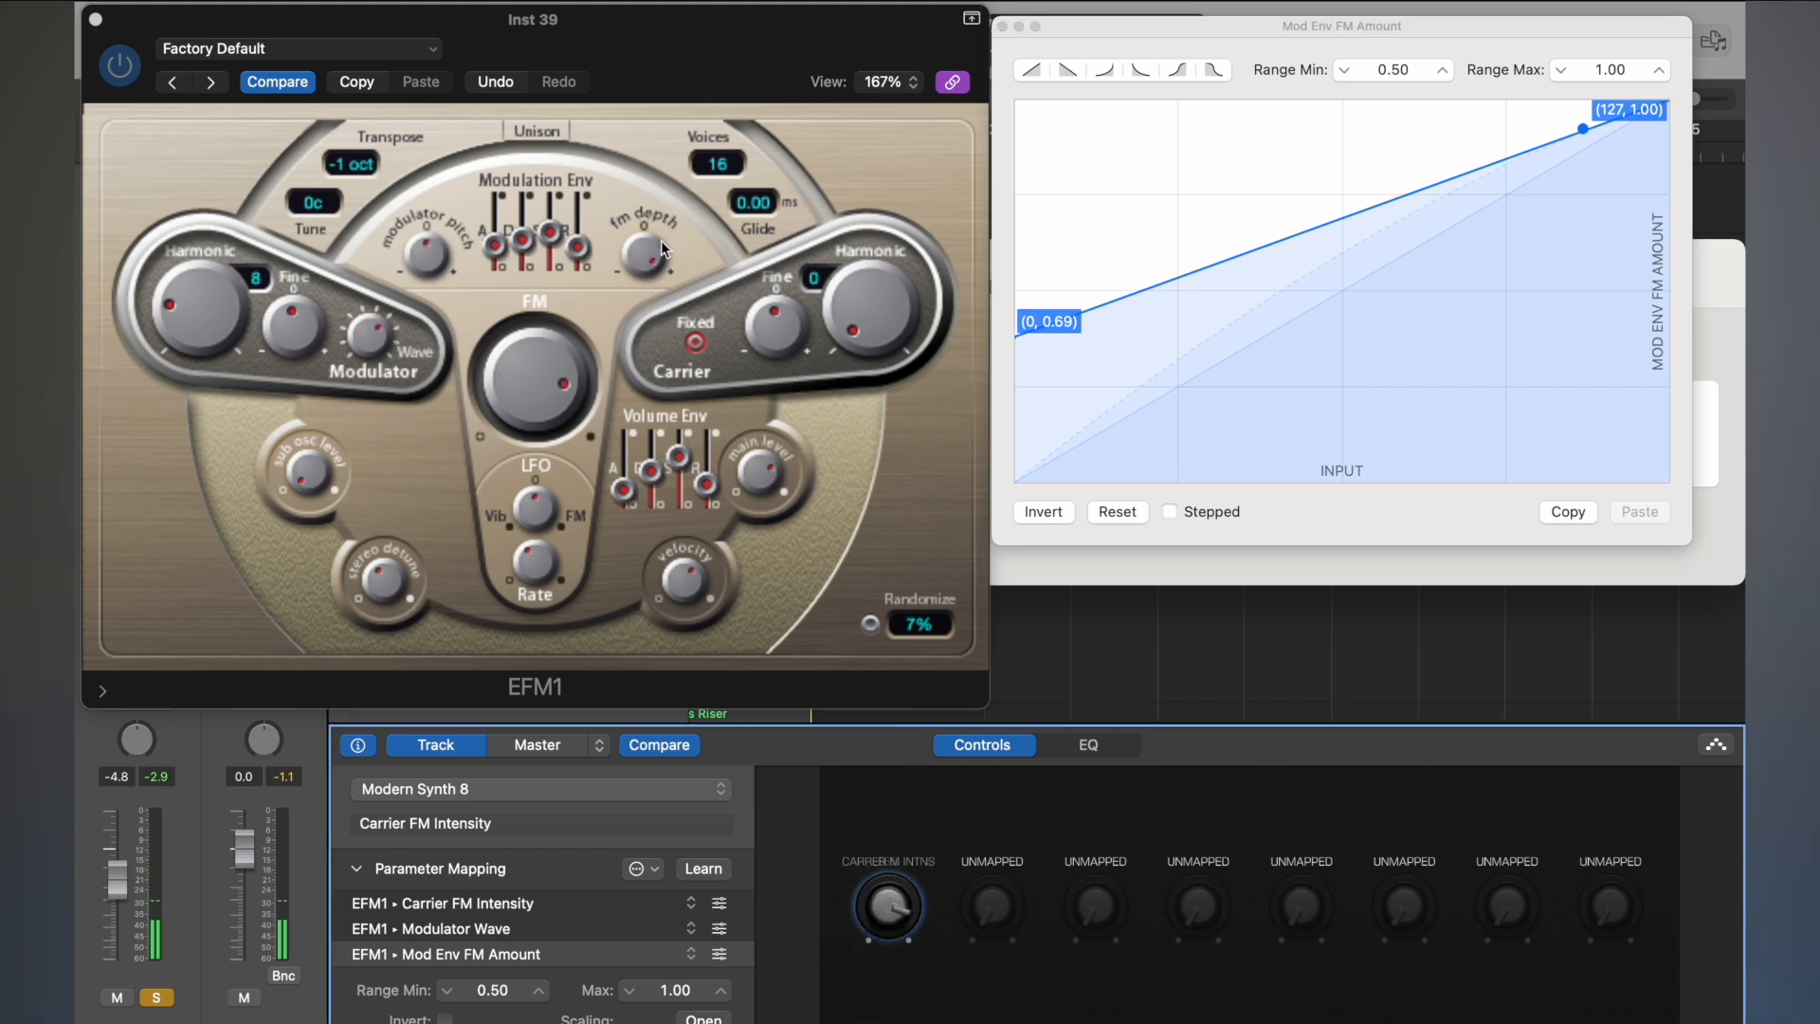
left_click_drag(884, 893, 821, 896)
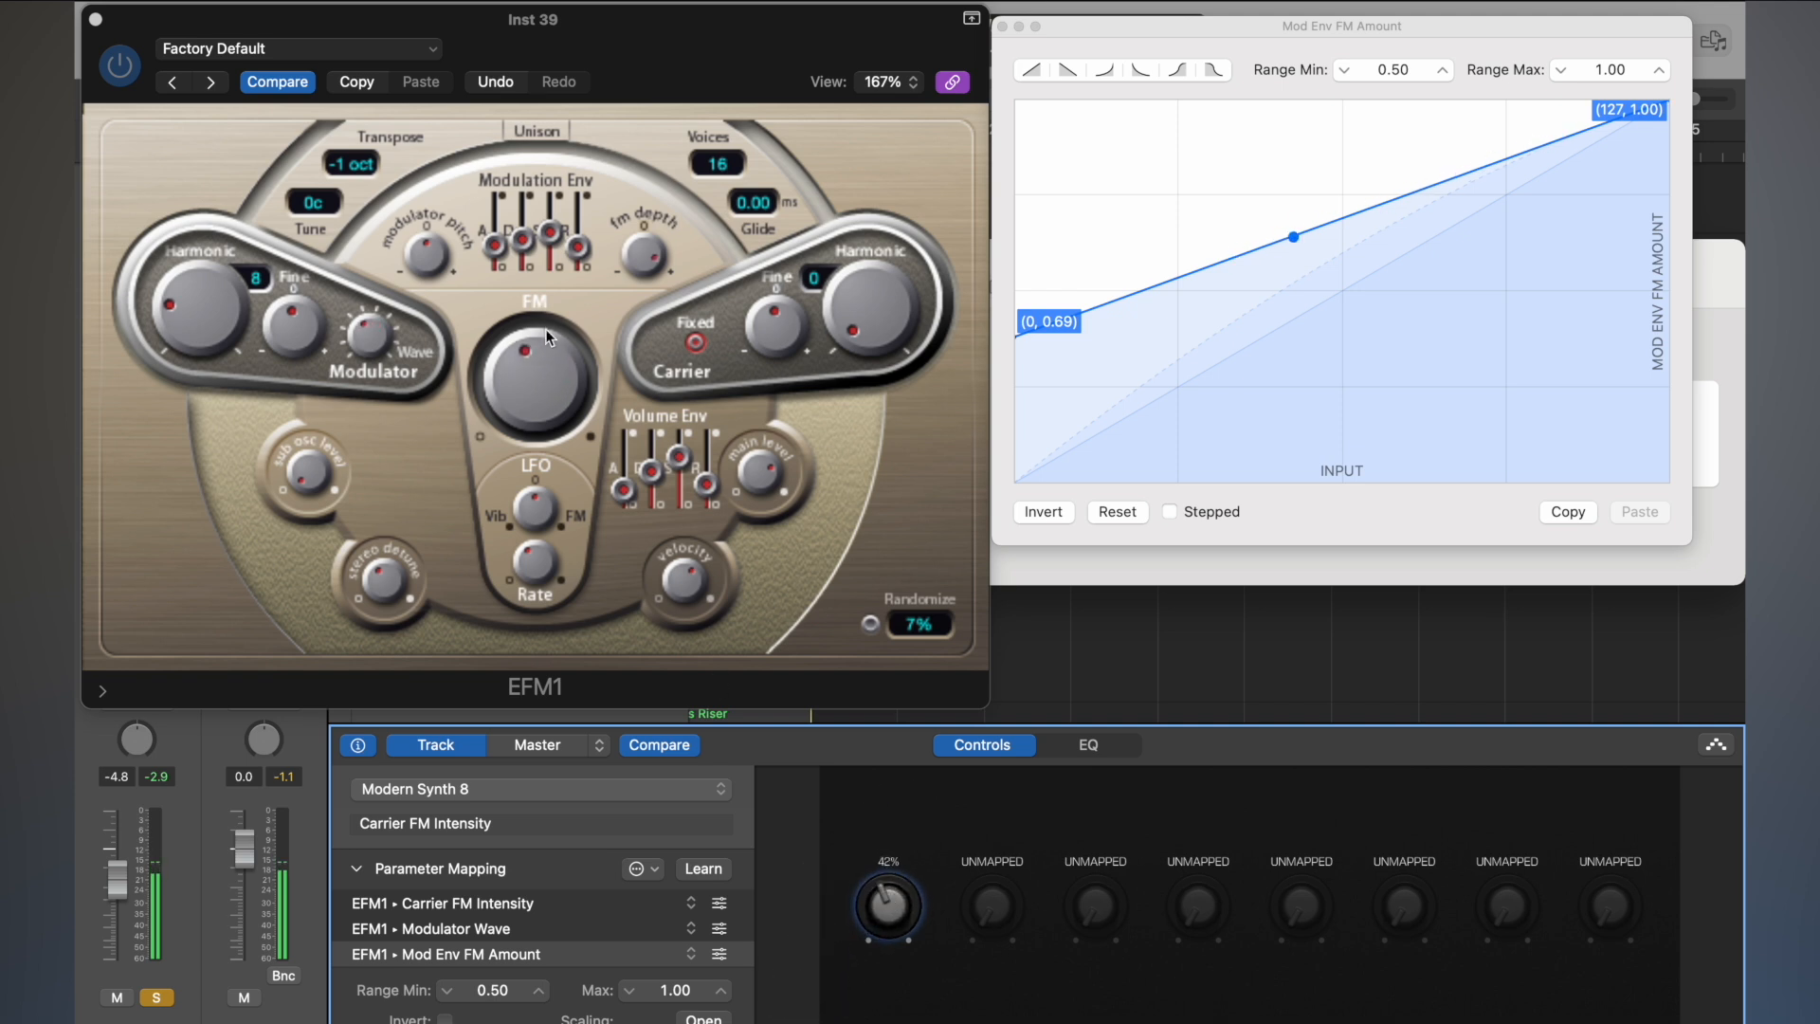
- Close the open windows and enable a low cut at 94.5 Hz with Q 1.10 in the Inst 39 Channel EQ
left_click(94, 19)
left_click(1003, 27)
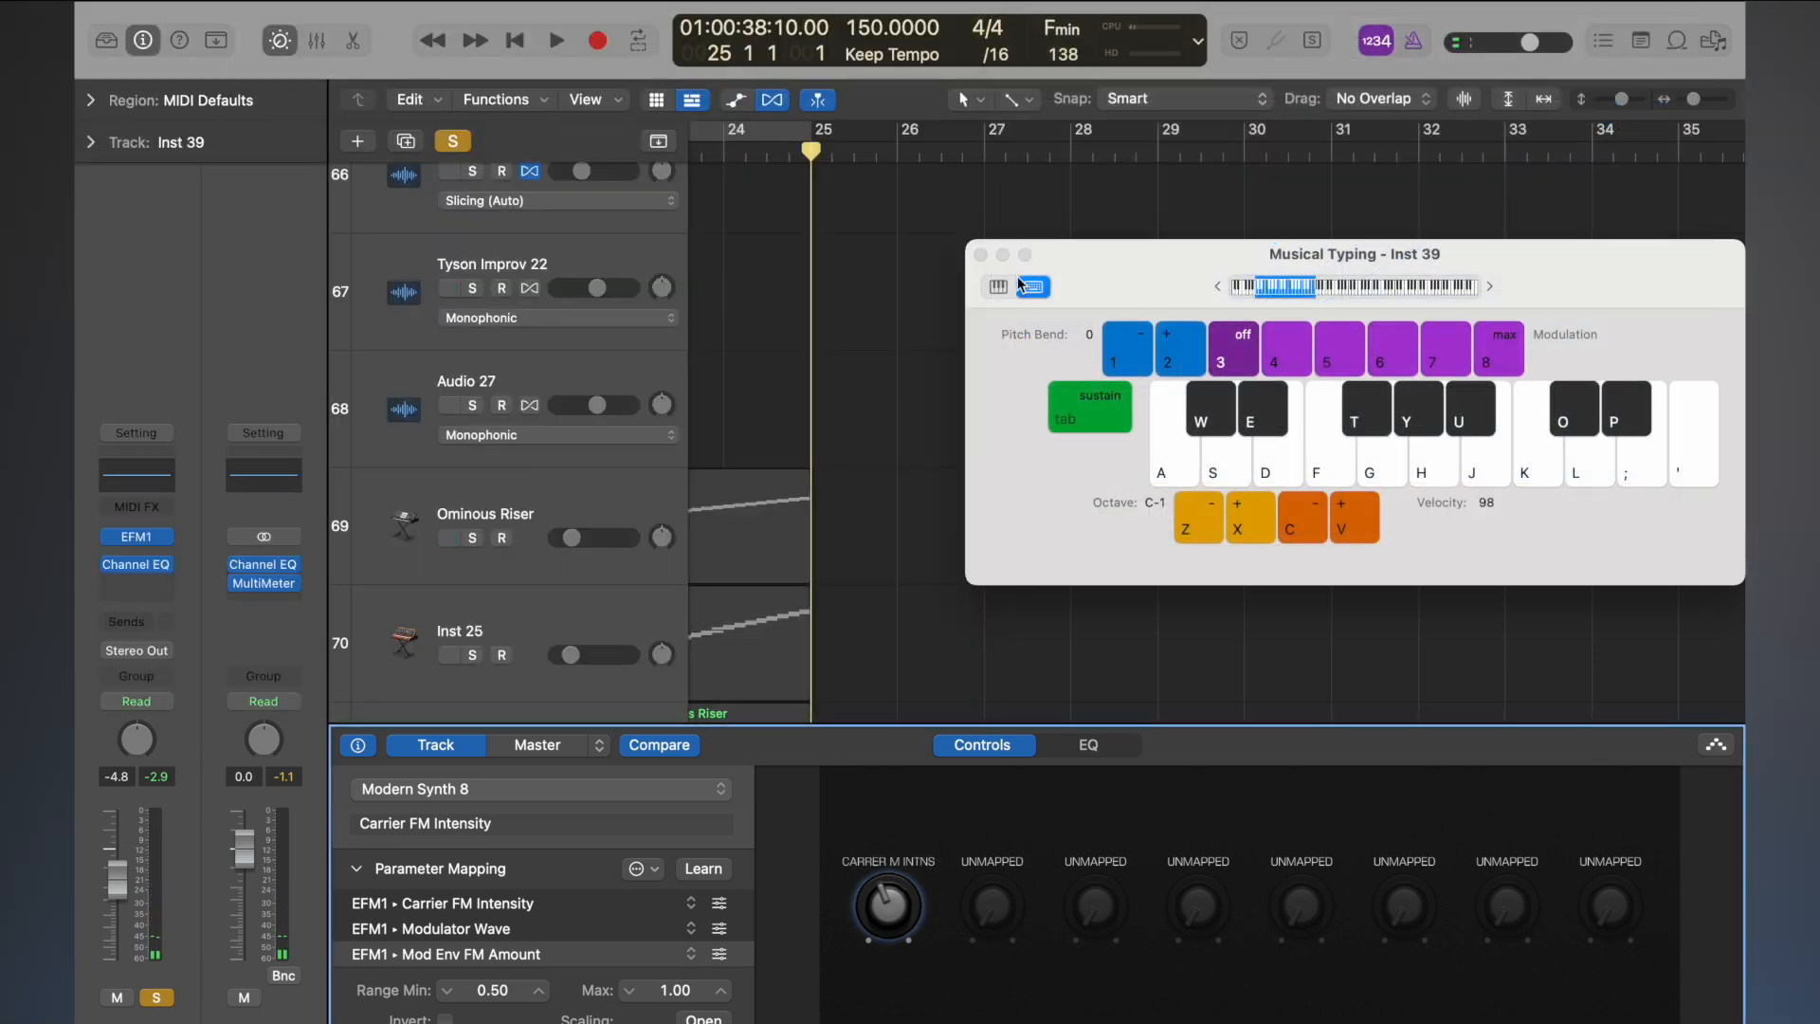
left_click(980, 254)
left_click(133, 565)
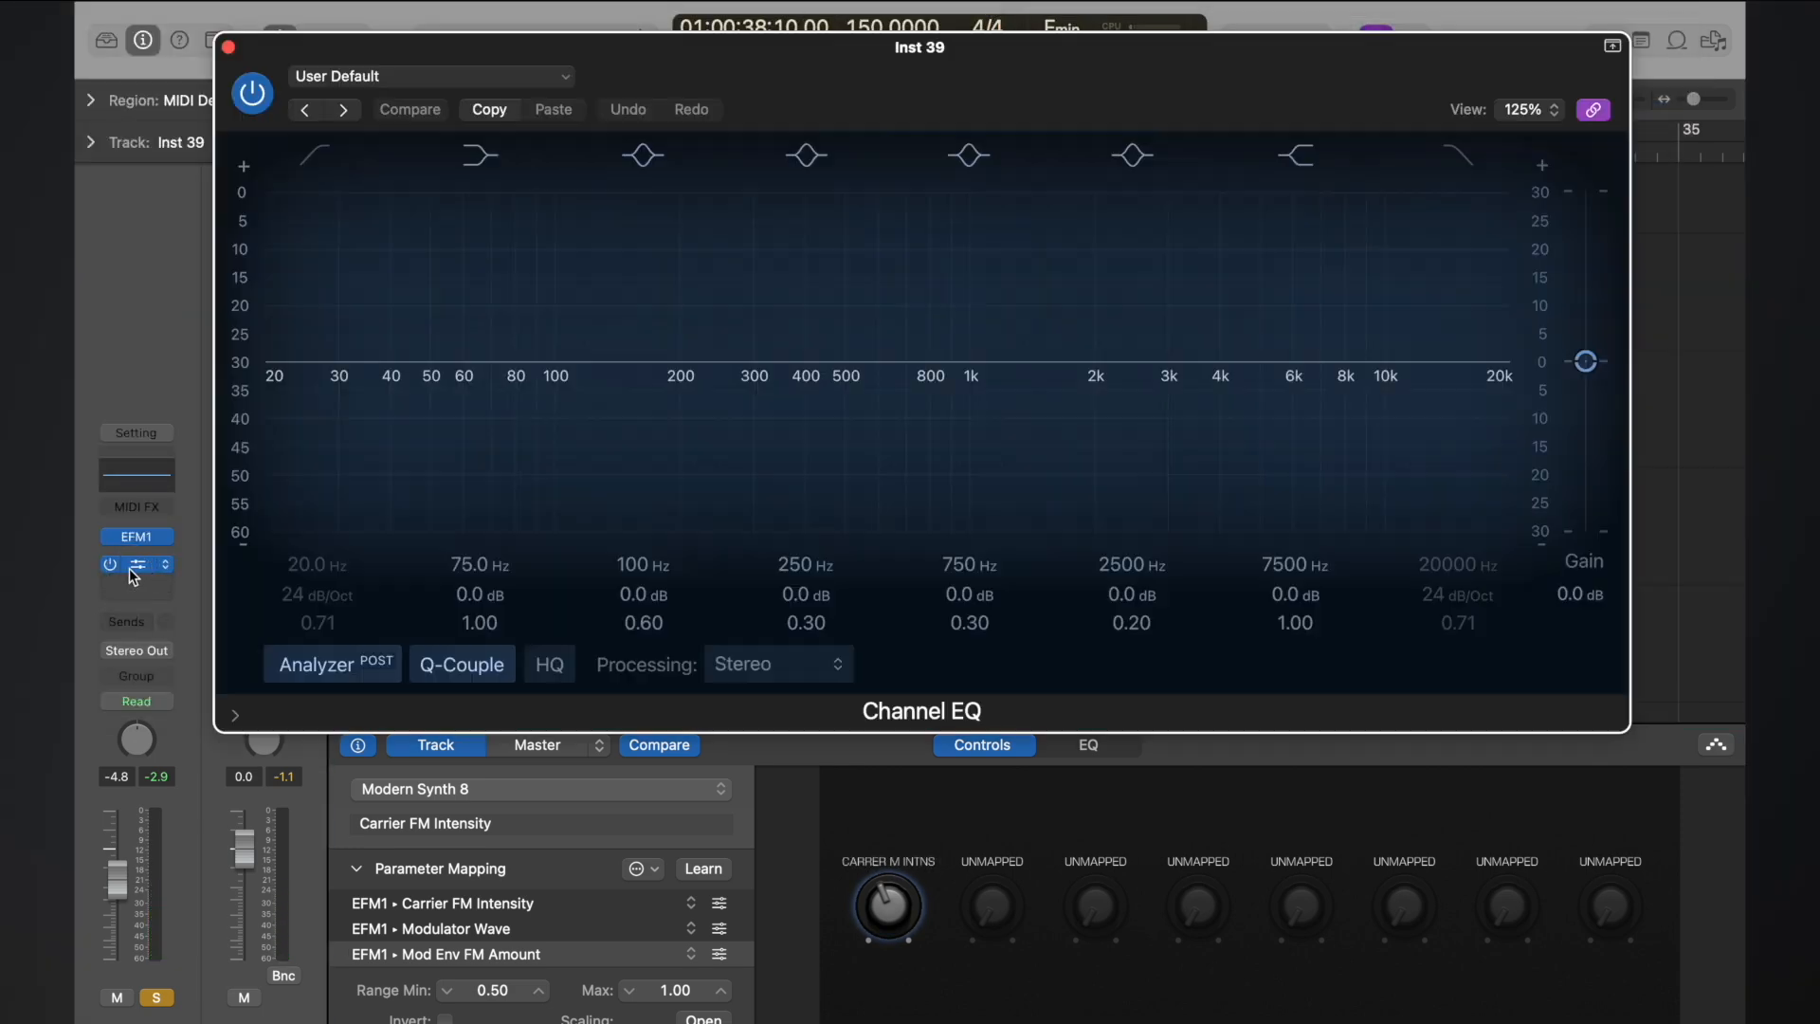
left_click(316, 156)
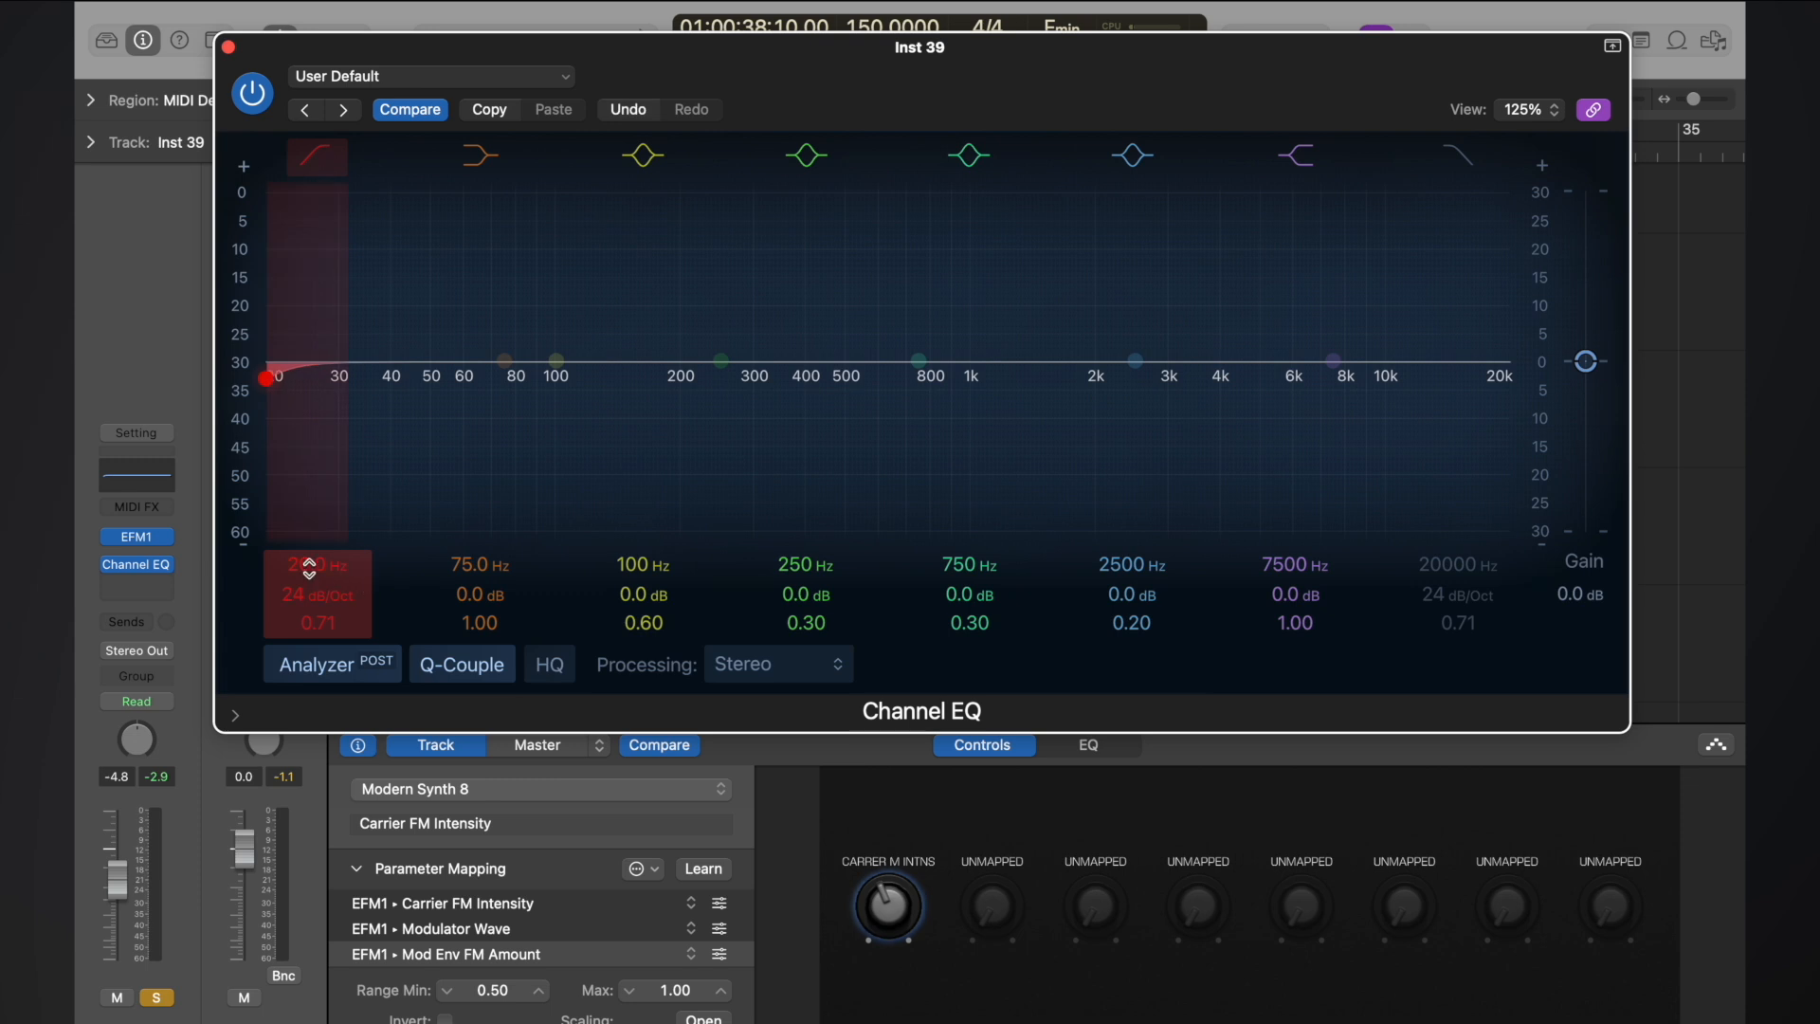
left_click_drag(312, 563, 312, 563)
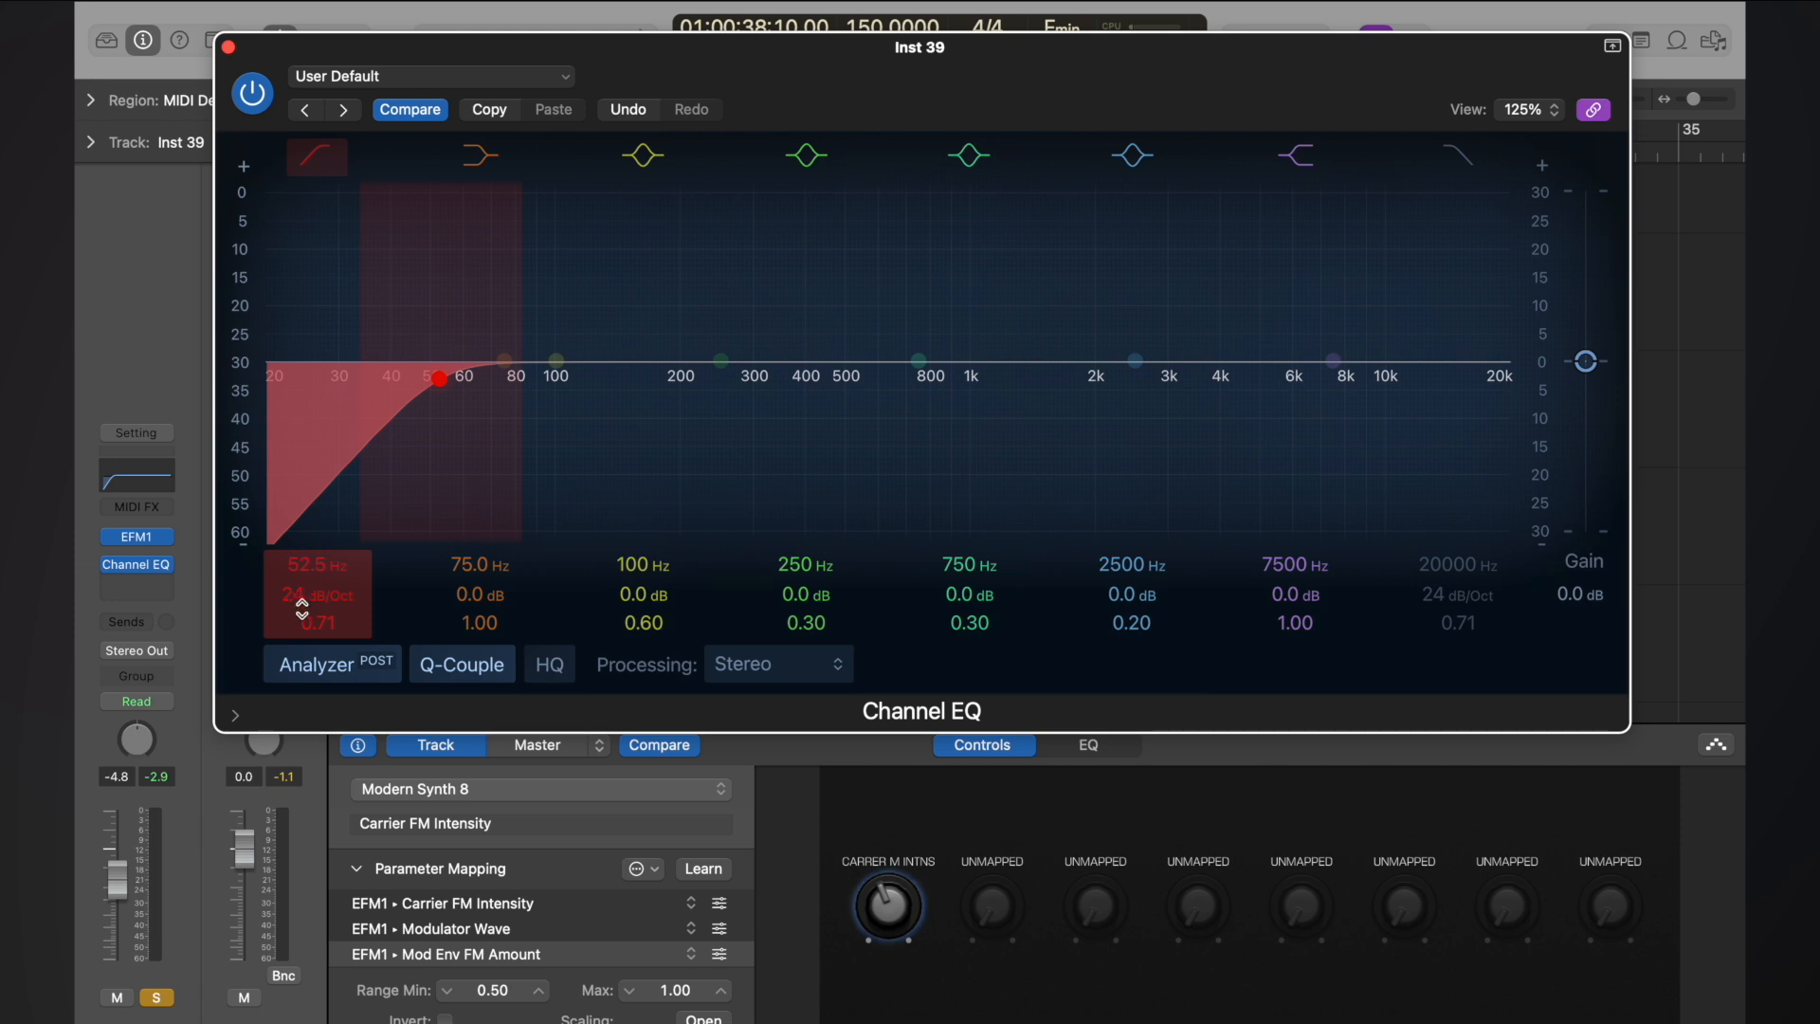
left_click_drag(318, 623, 283, 536)
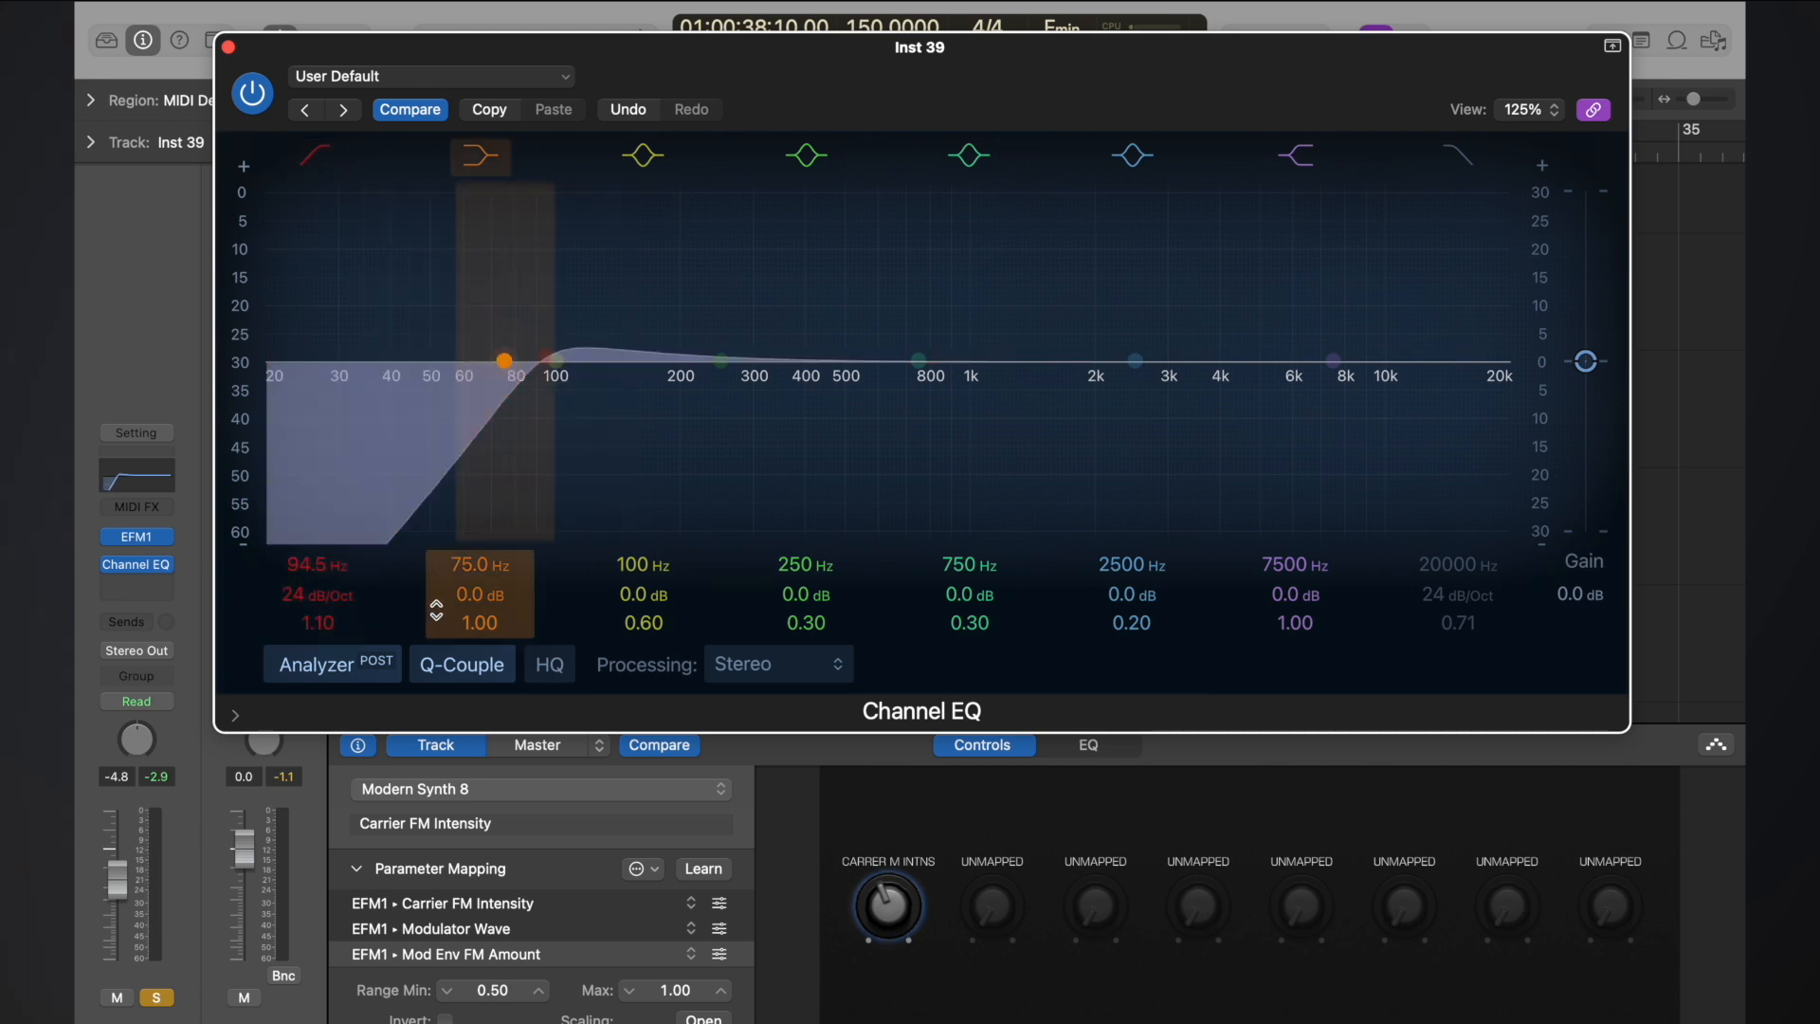
- Play test notes with Musical Typing while setting the low cut to 80 Hz, 12 dB/Oct and Q 1.60
key("super+k")
key("f")
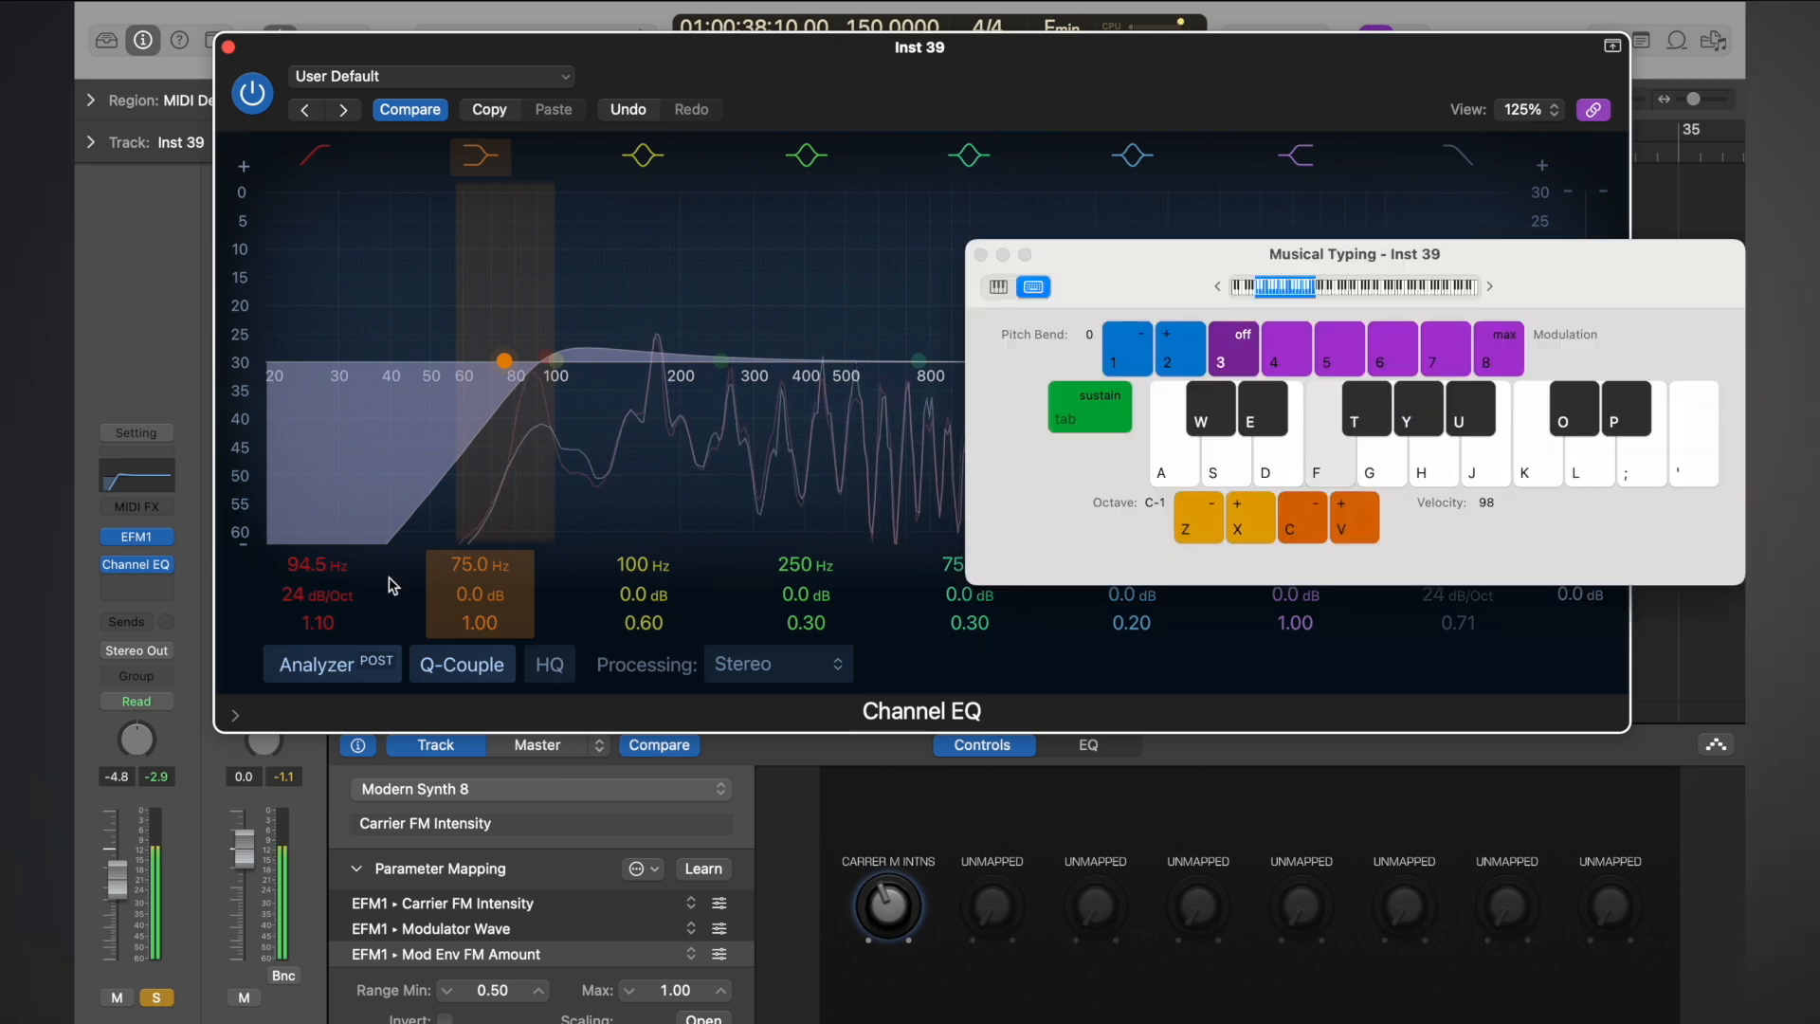
mouse_move(323, 570)
left_mouse_down()
mouse_move(323, 474)
mouse_move(305, 620)
mouse_move(317, 408)
mouse_move(320, 621)
mouse_move(321, 590)
mouse_move(321, 604)
left_mouse_up()
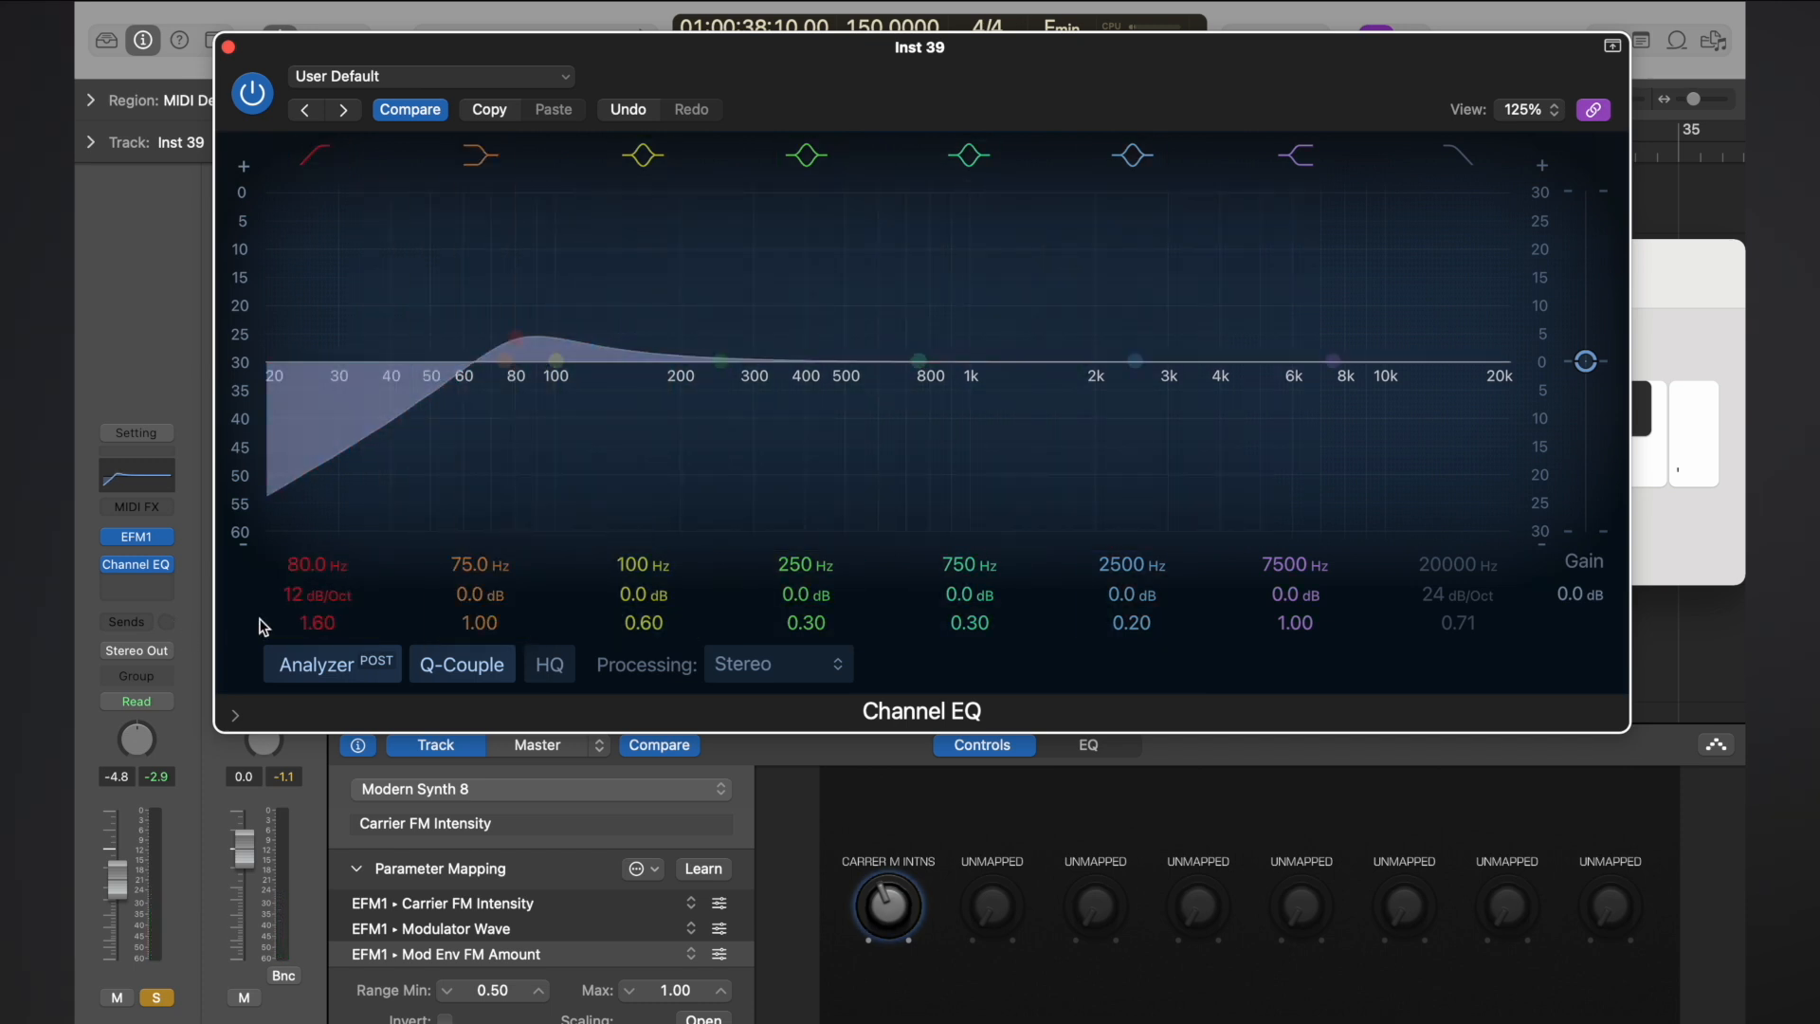
left_click_drag(296, 595, 296, 606)
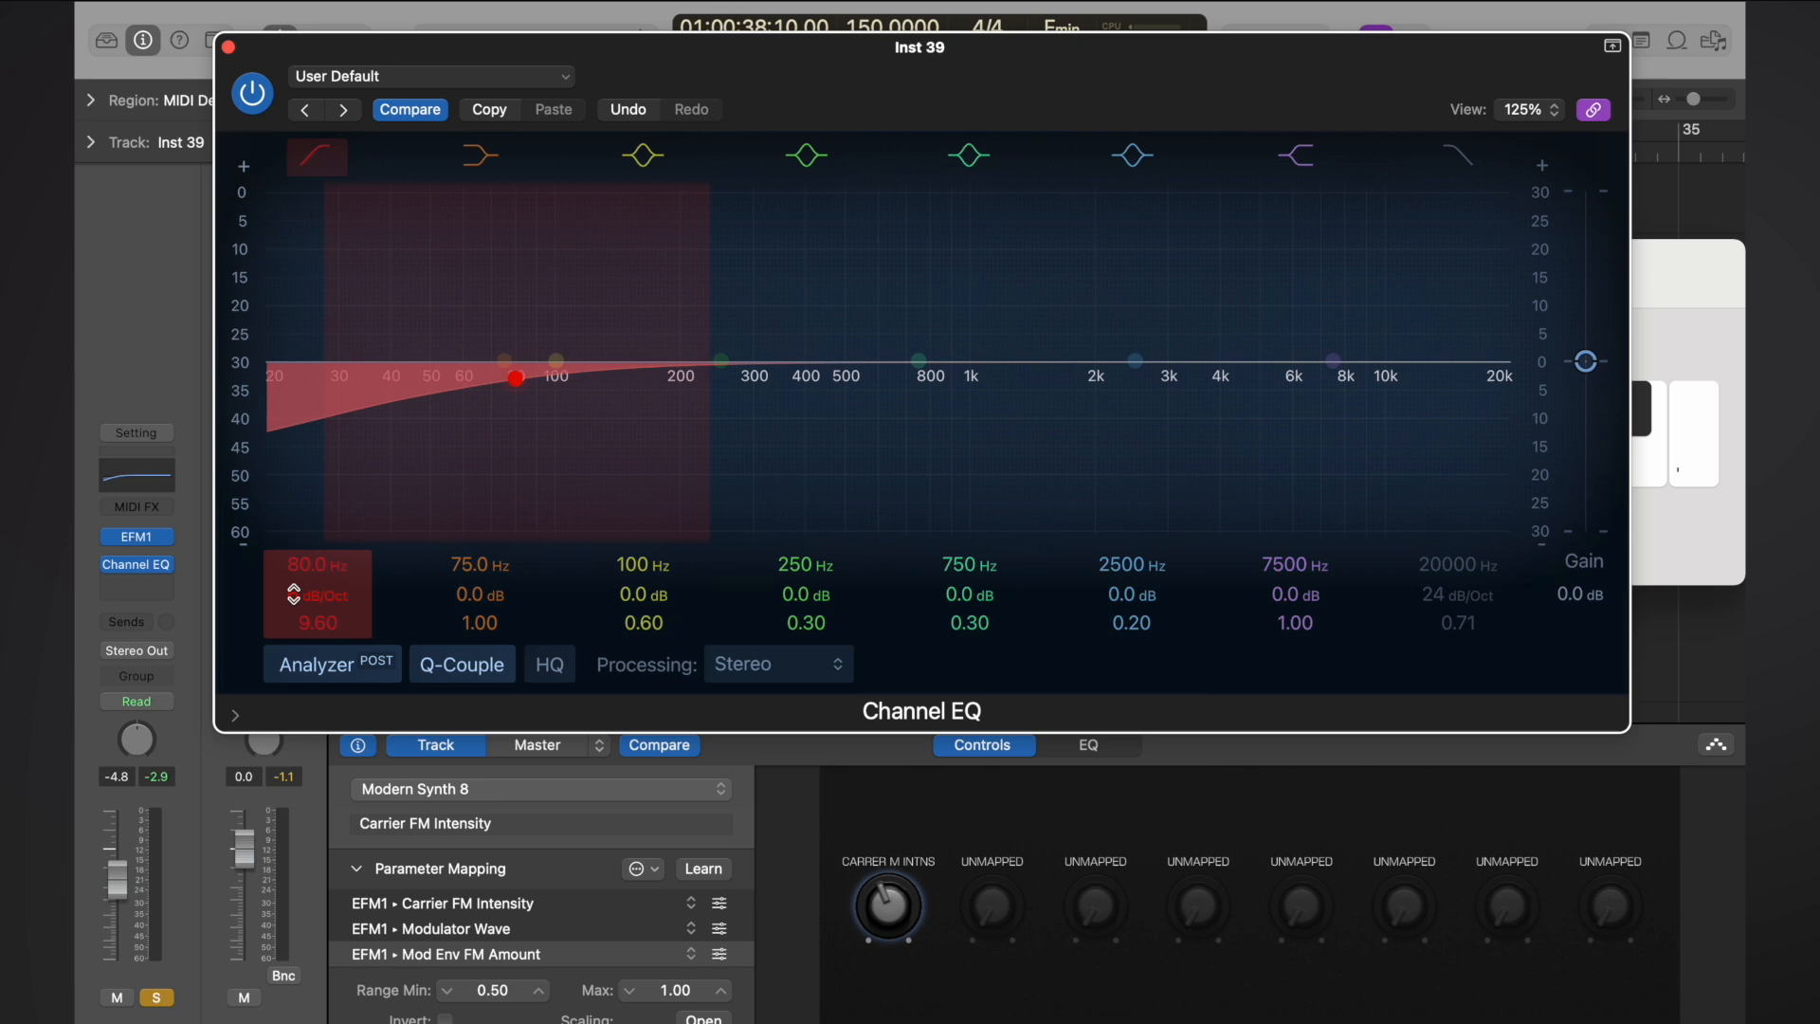
left_click_drag(294, 594, 318, 637)
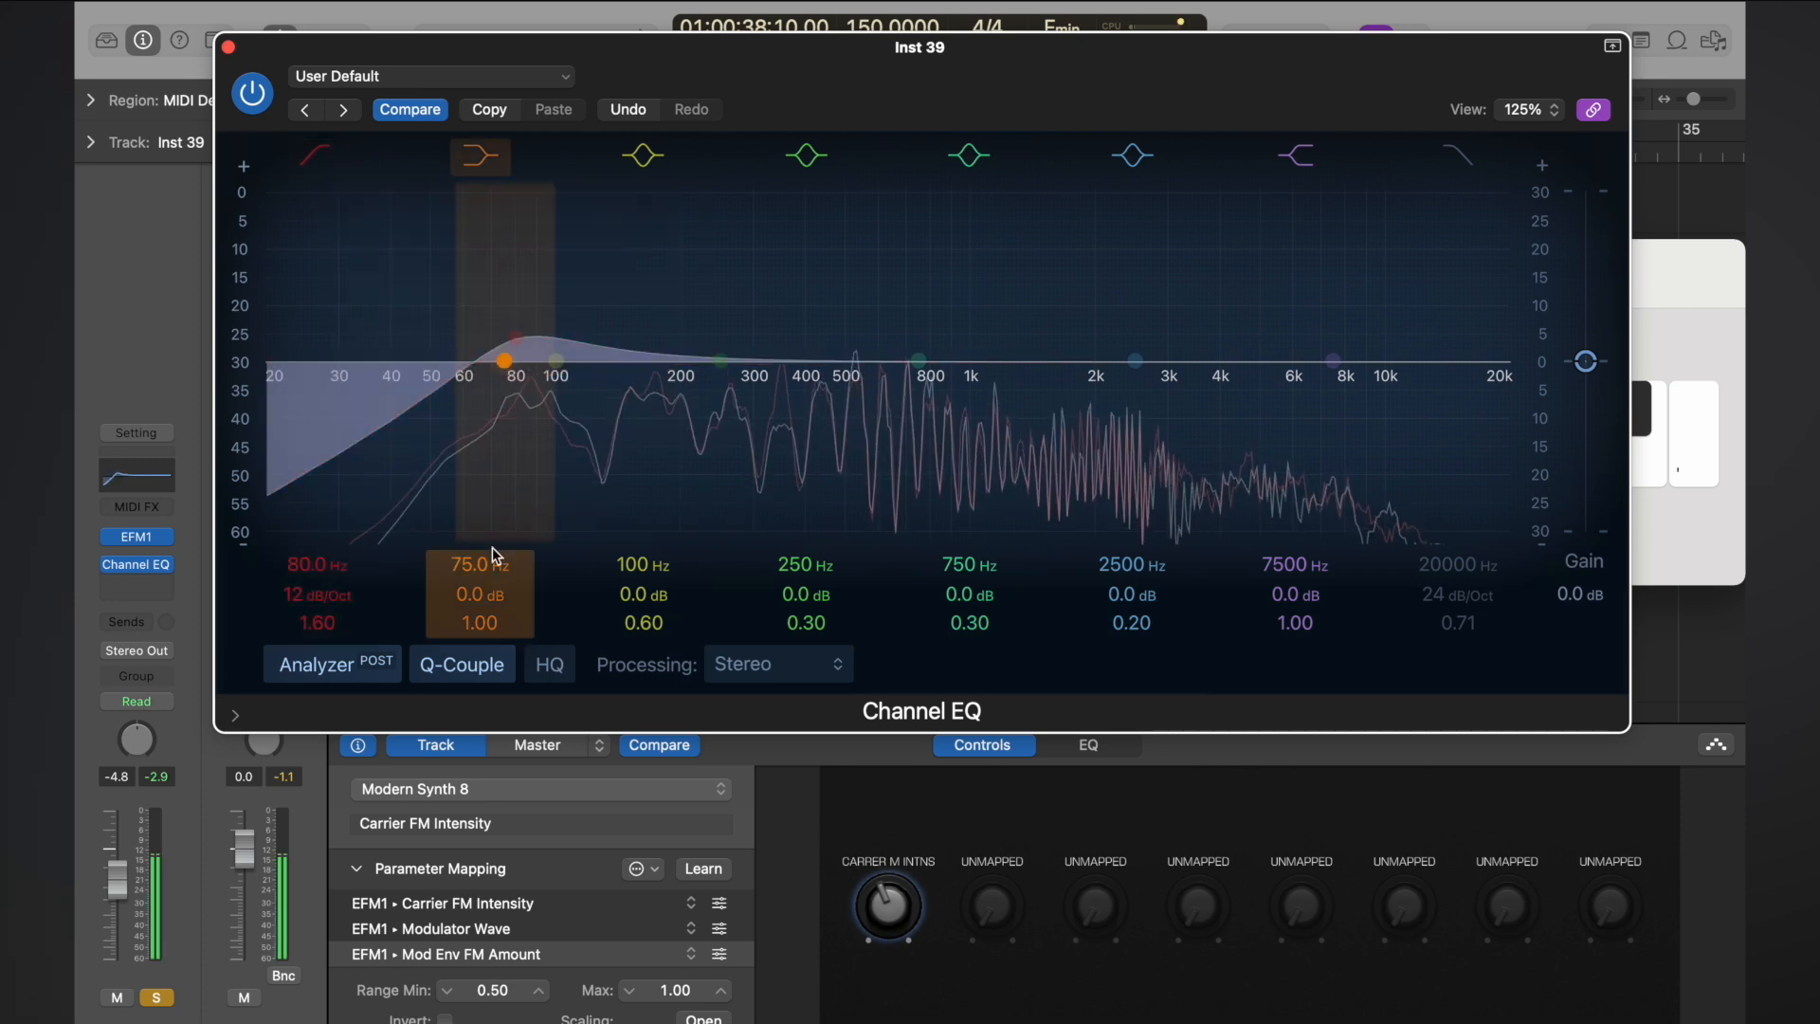
- Raise the low cut frequency to 268 Hz and close the Channel EQ
mouse_move(311, 575)
left_mouse_down()
mouse_move(311, 499)
mouse_move(311, 567)
left_mouse_up()
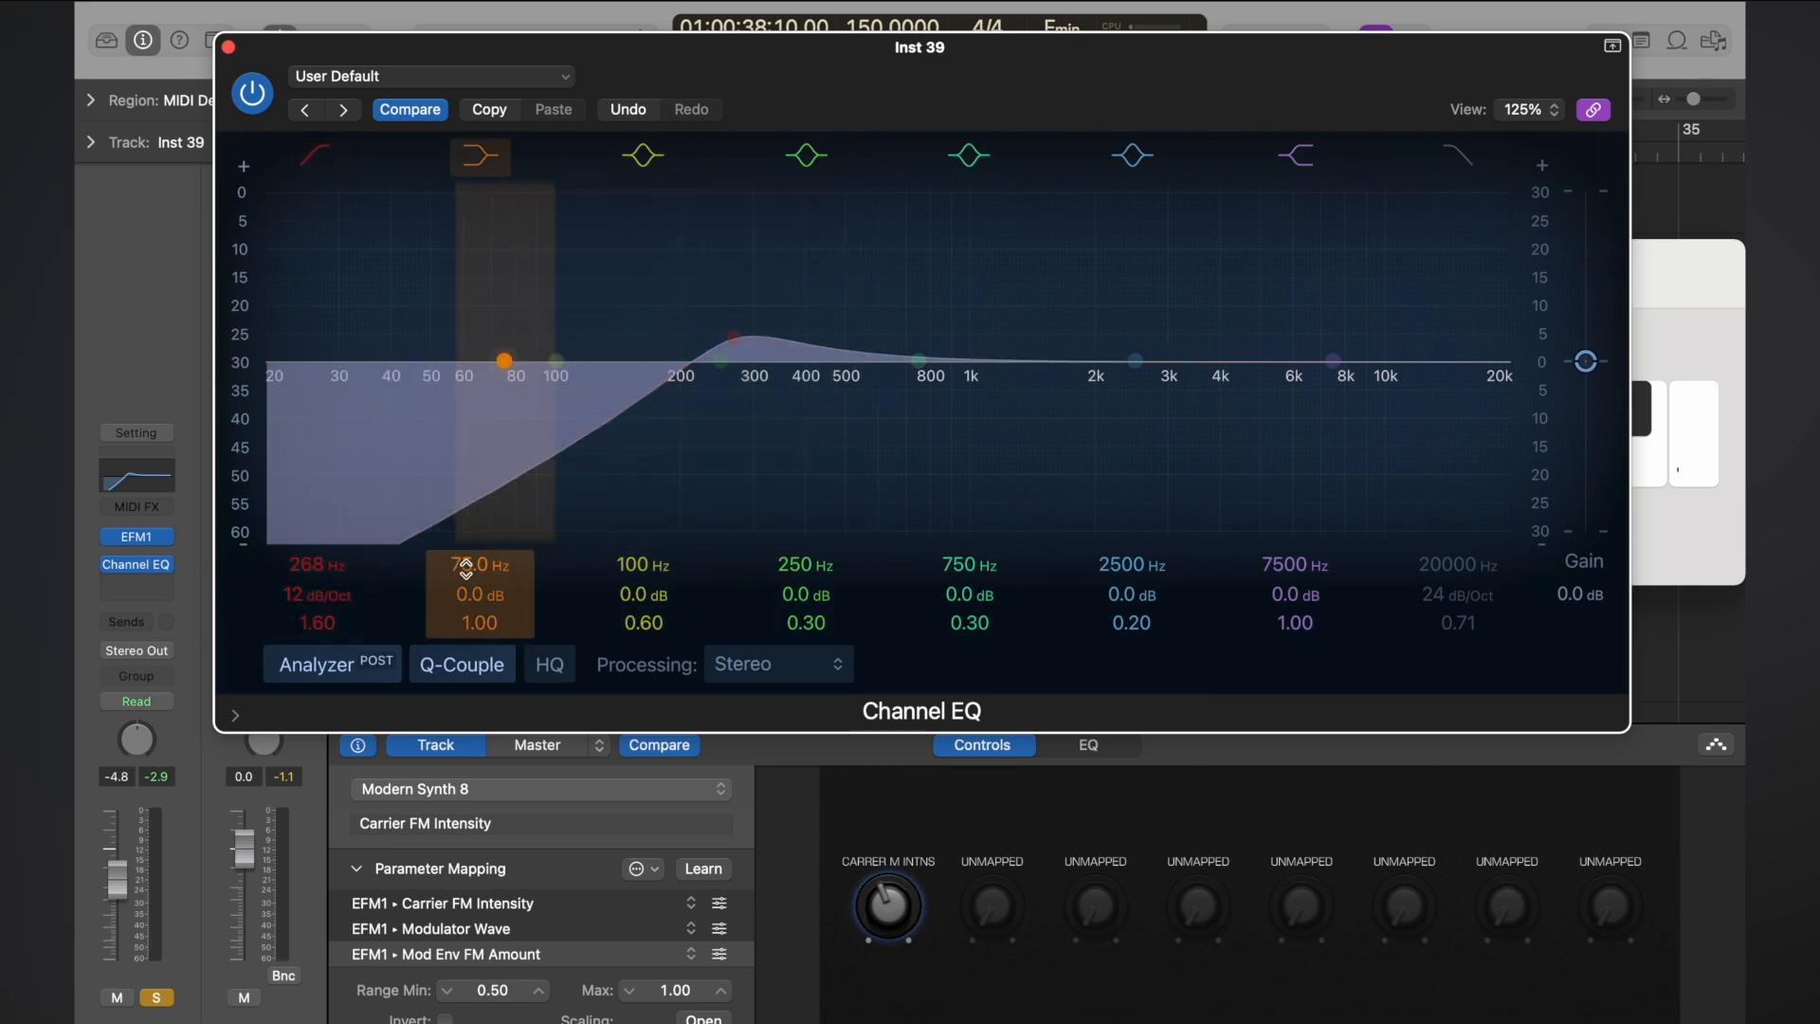
left_click(228, 46)
left_click(142, 478)
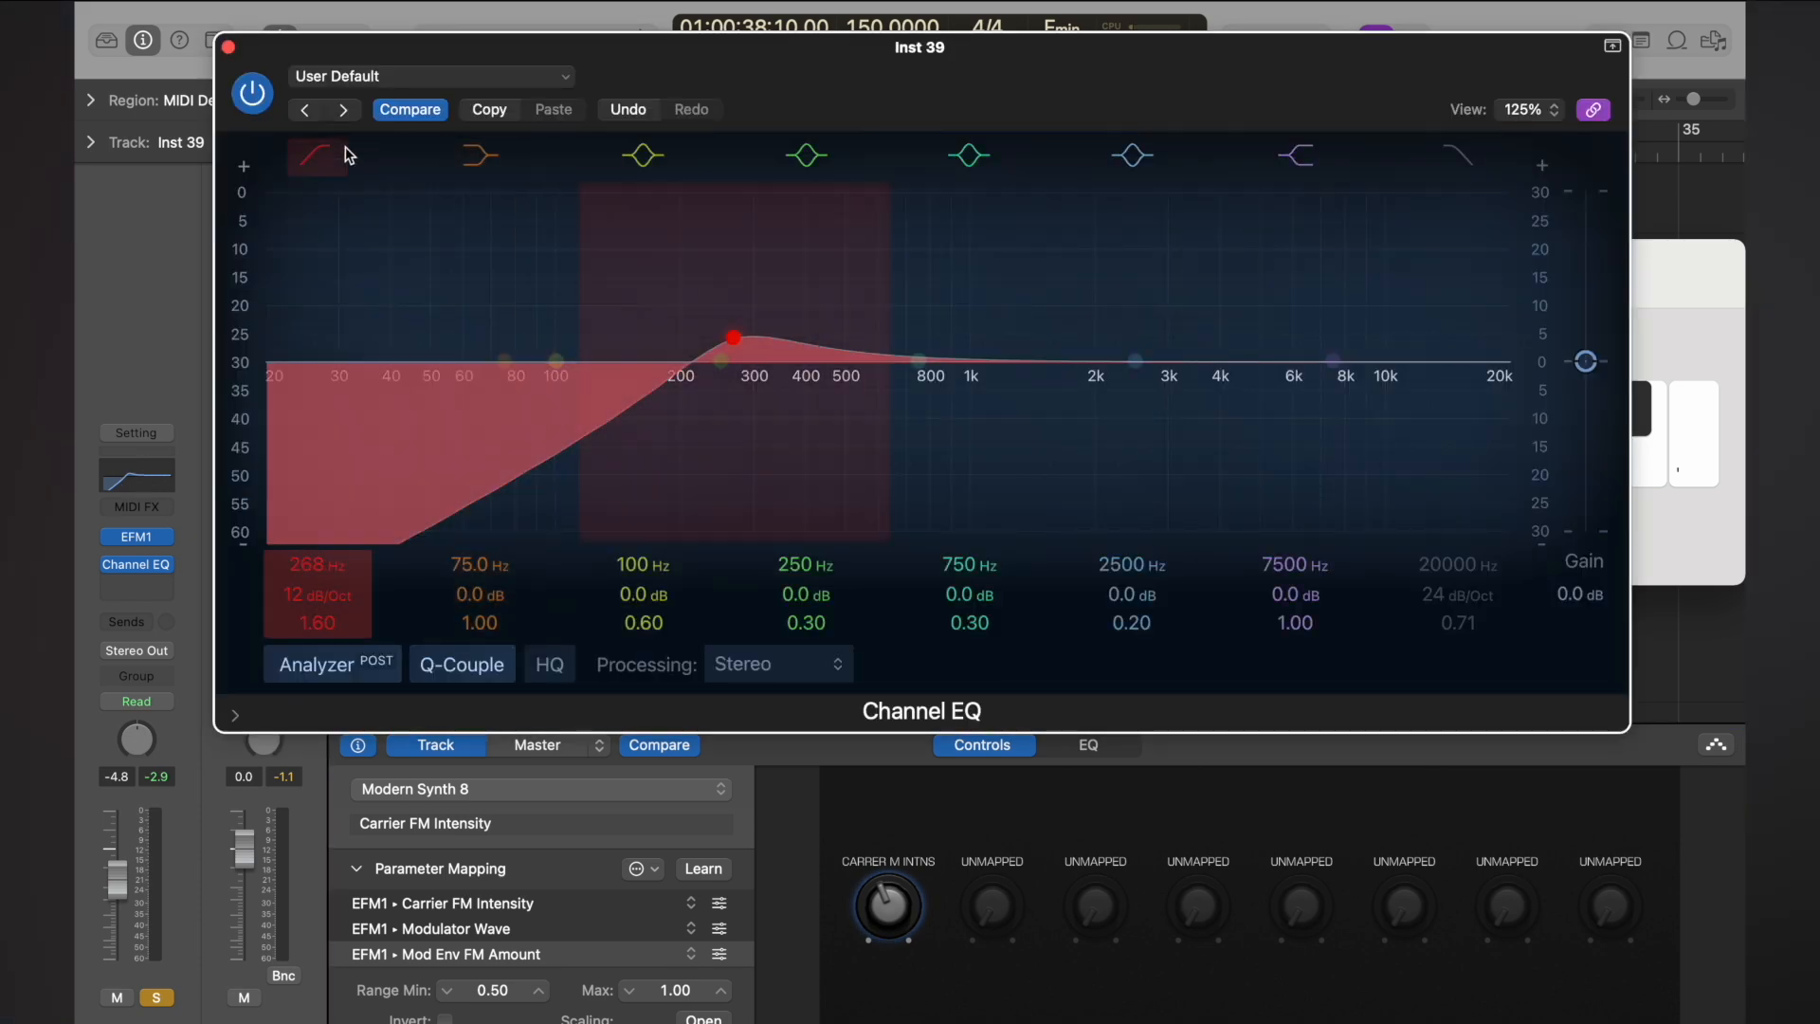
left_click(227, 47)
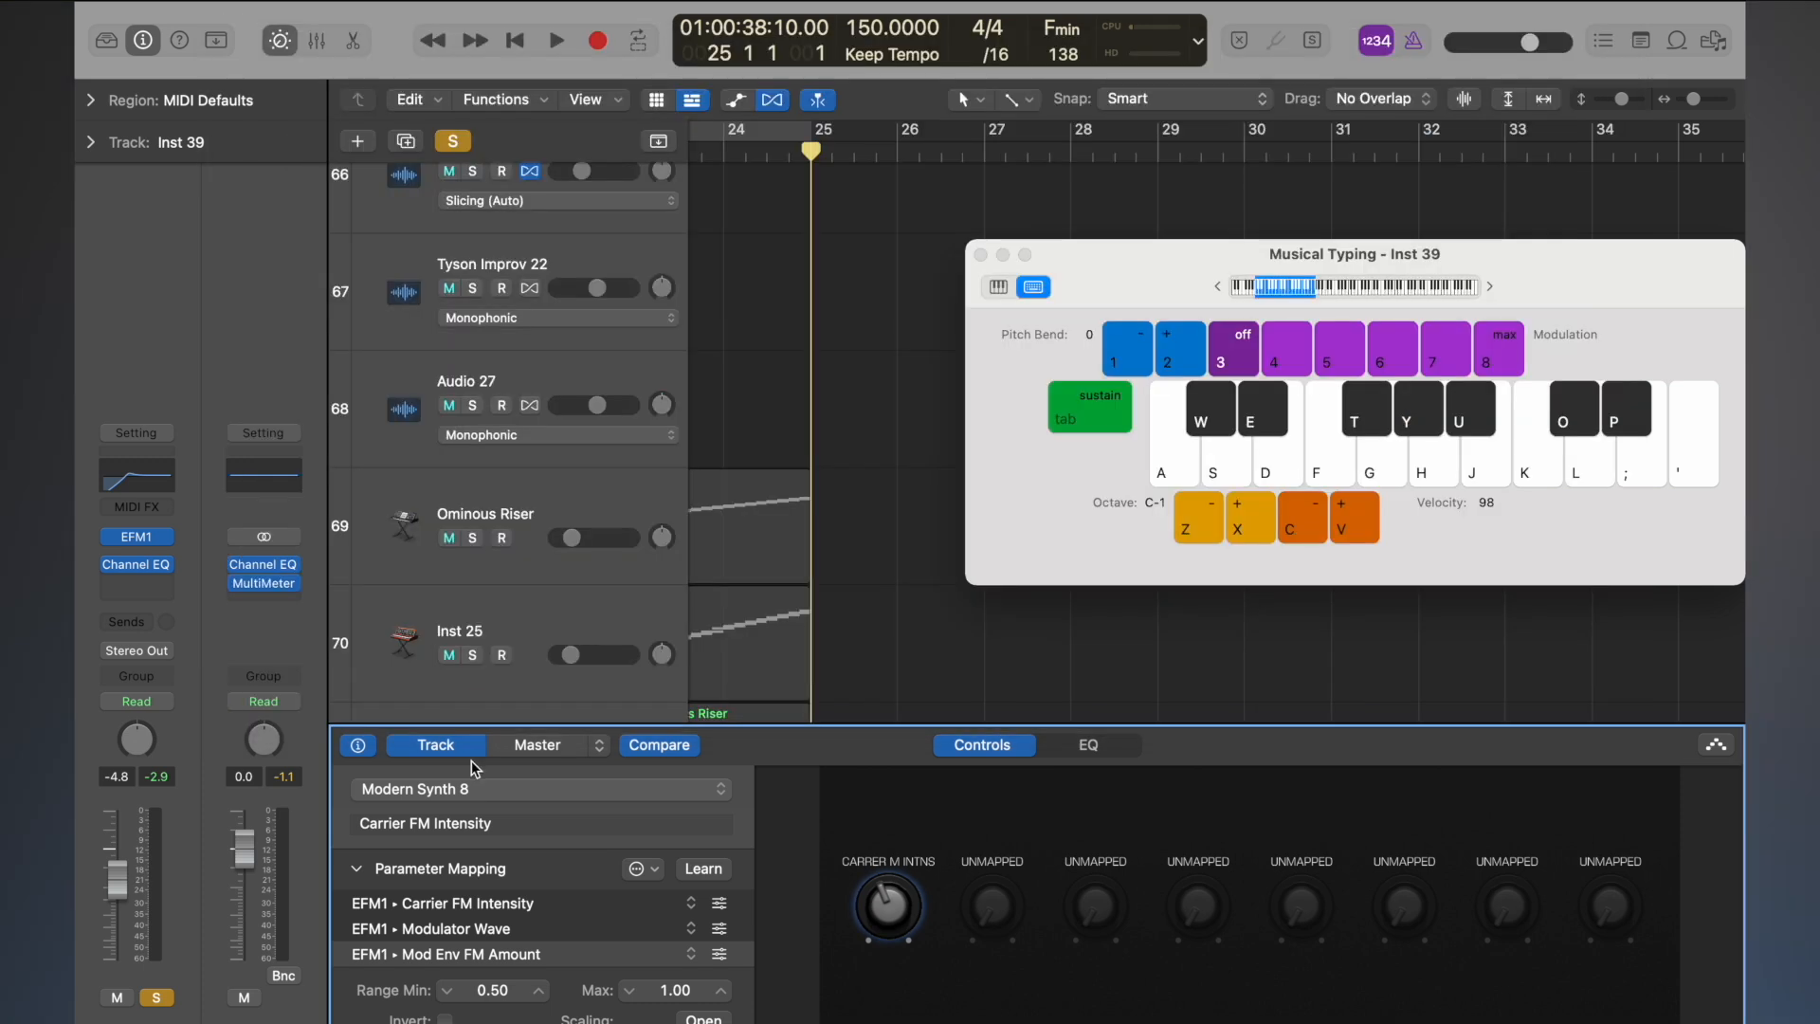
- Add a fourth mapping to the Carrier FM Intensity knob and assign it to Channel EQ's Low Cut Frequency
left_click(656, 870)
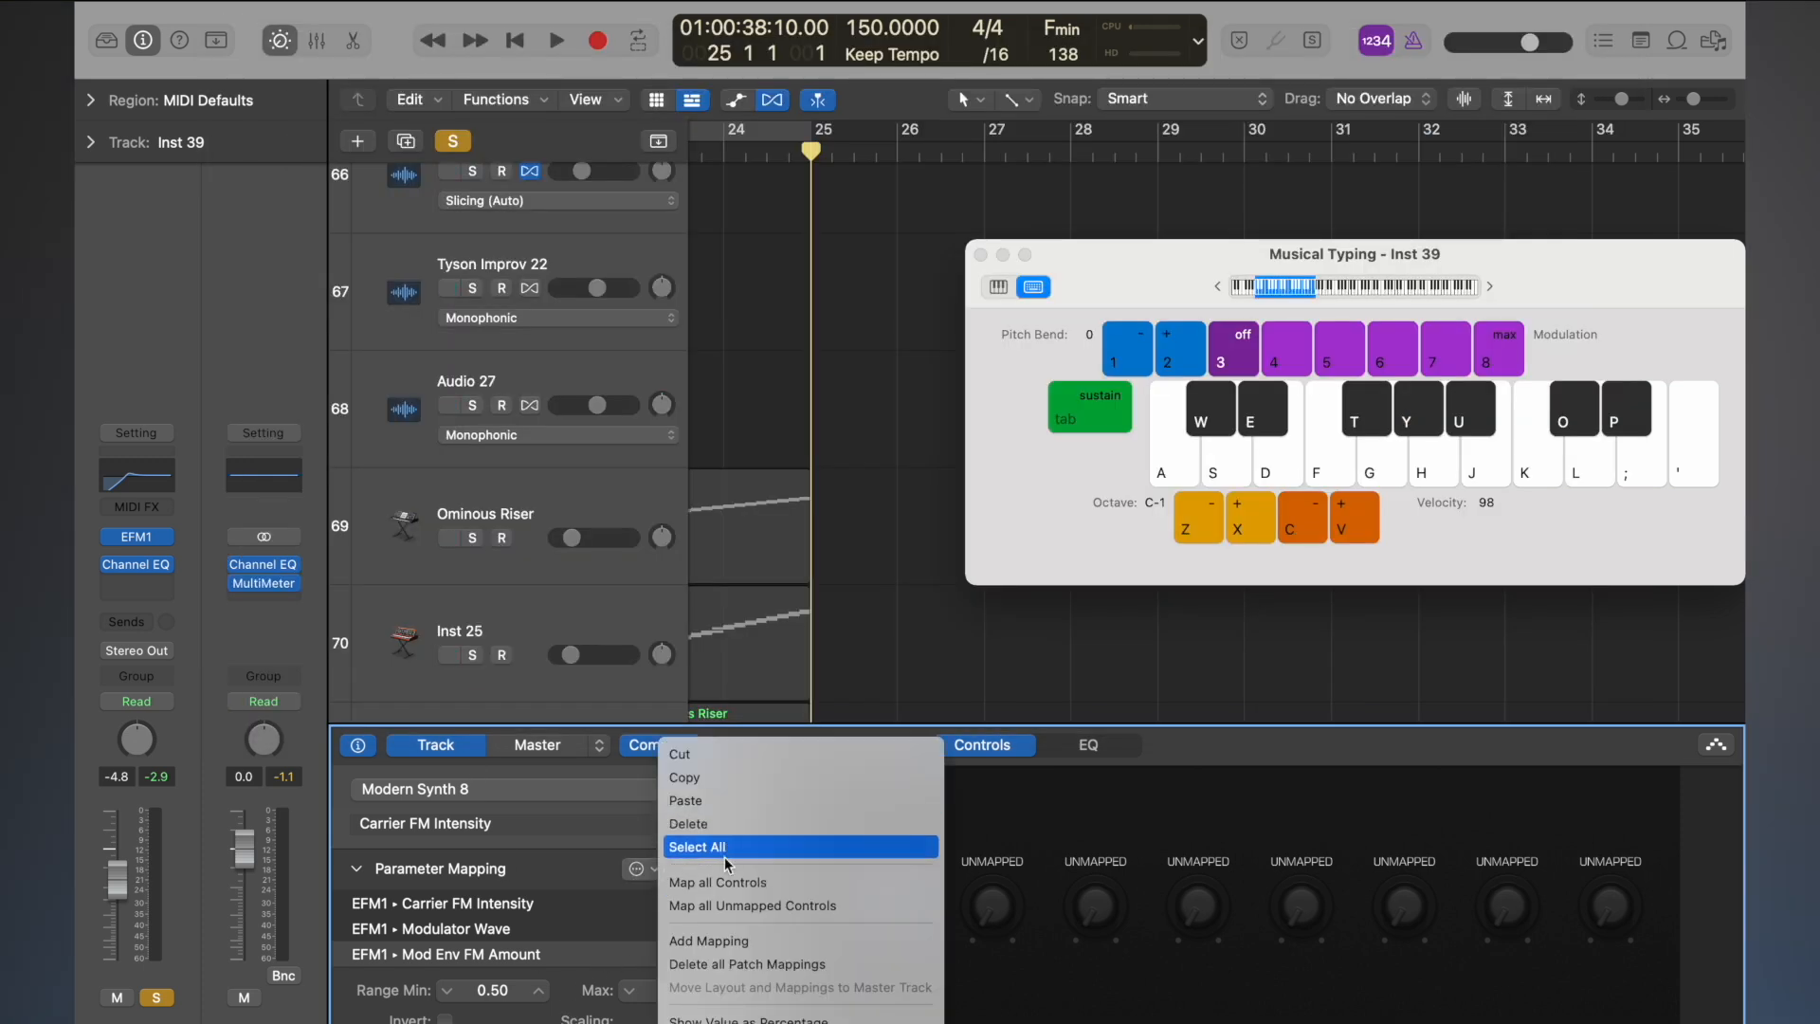
left_click(723, 941)
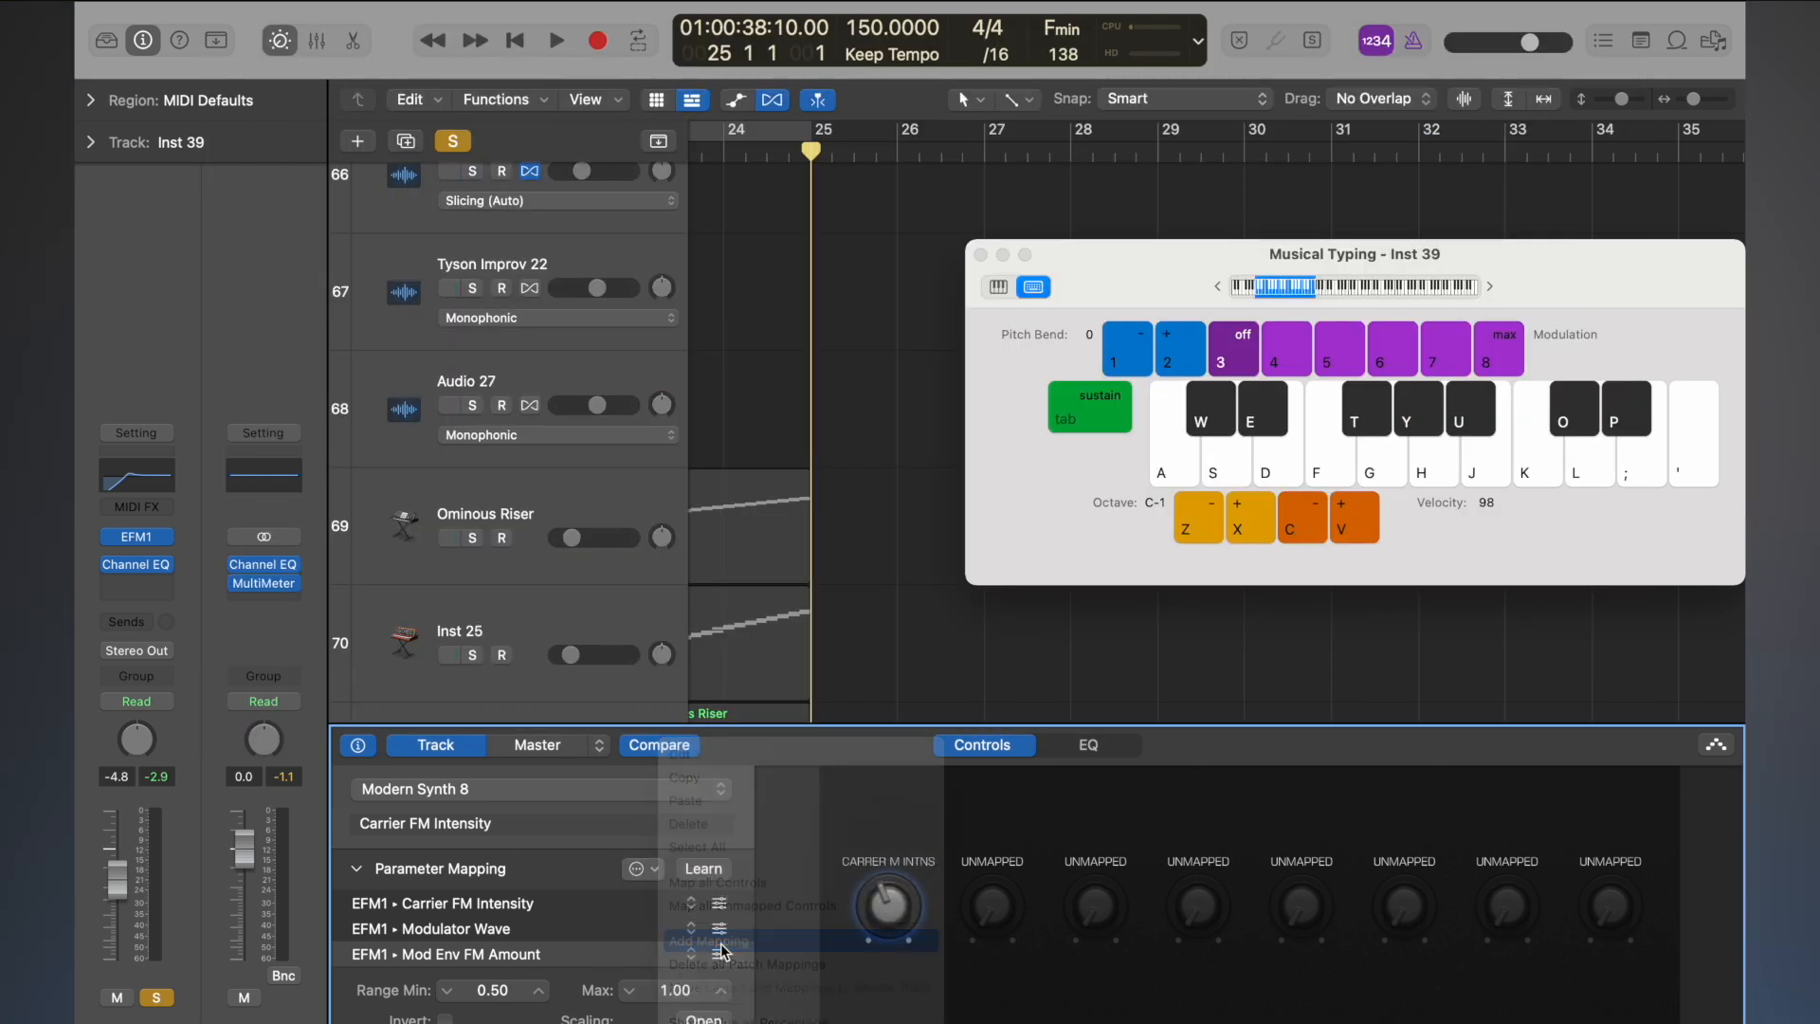
left_click(623, 916)
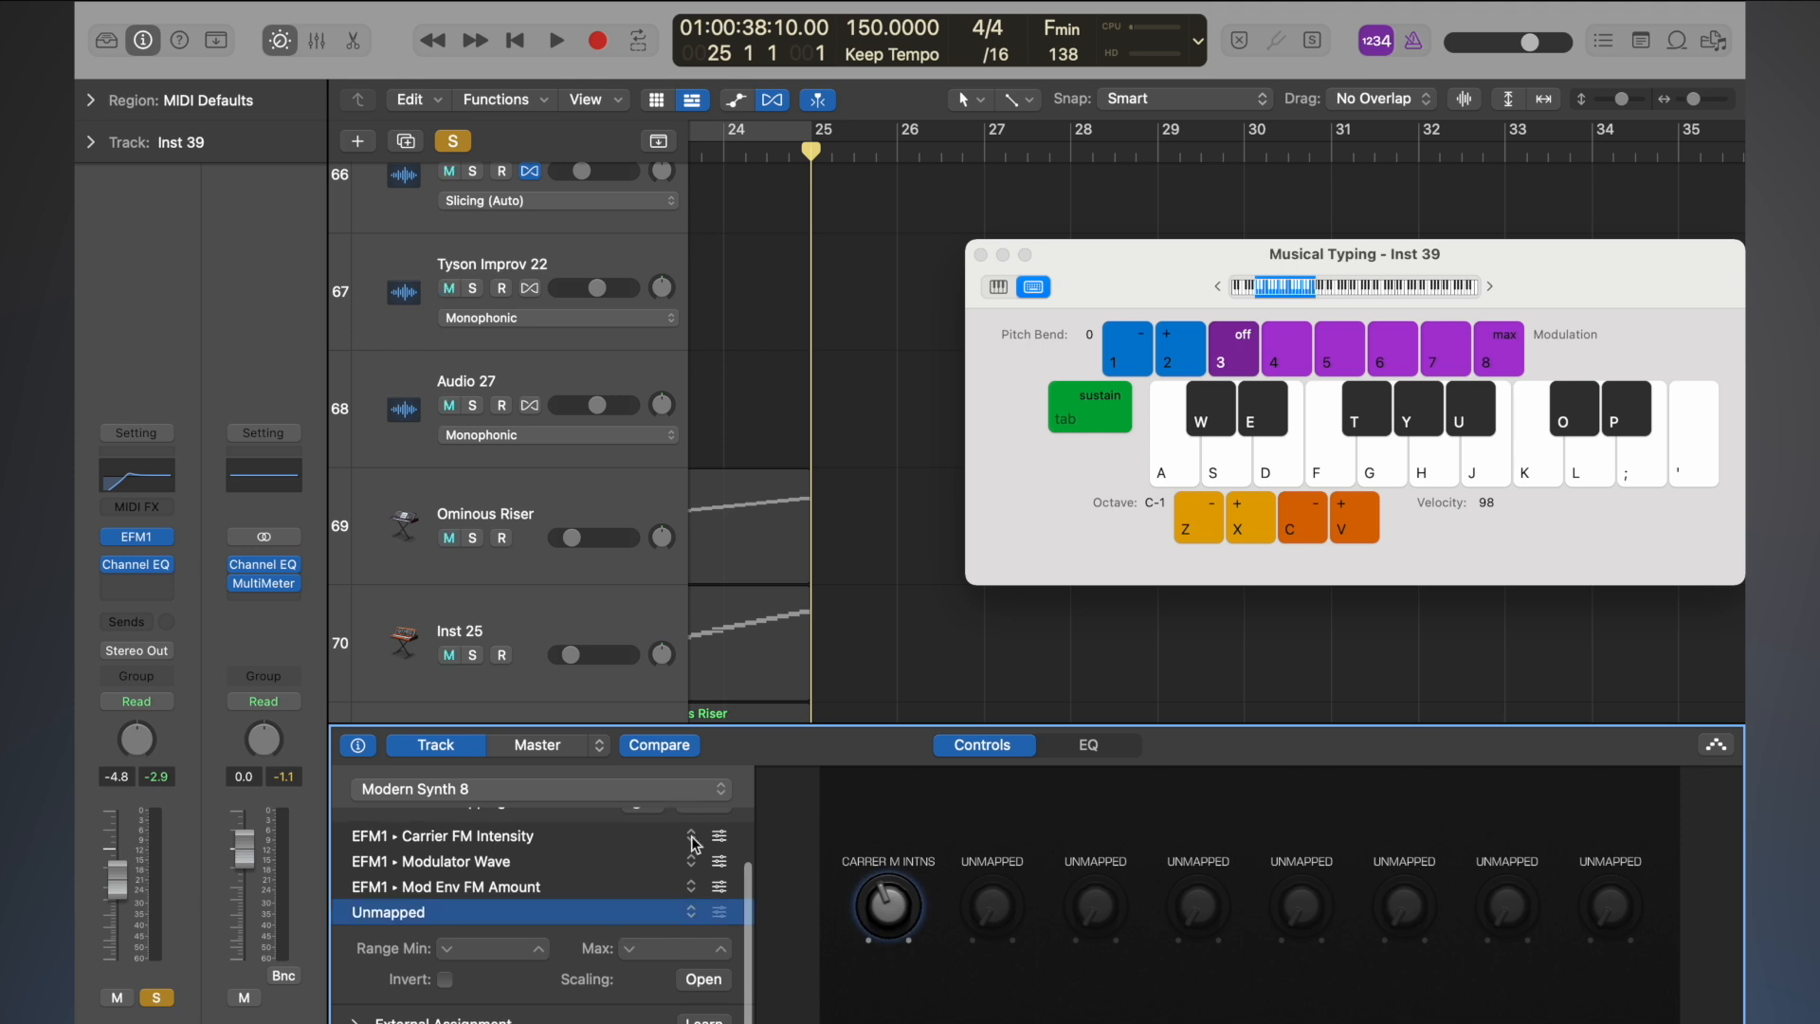
scroll(678, 858, "up", 2)
left_click(689, 953)
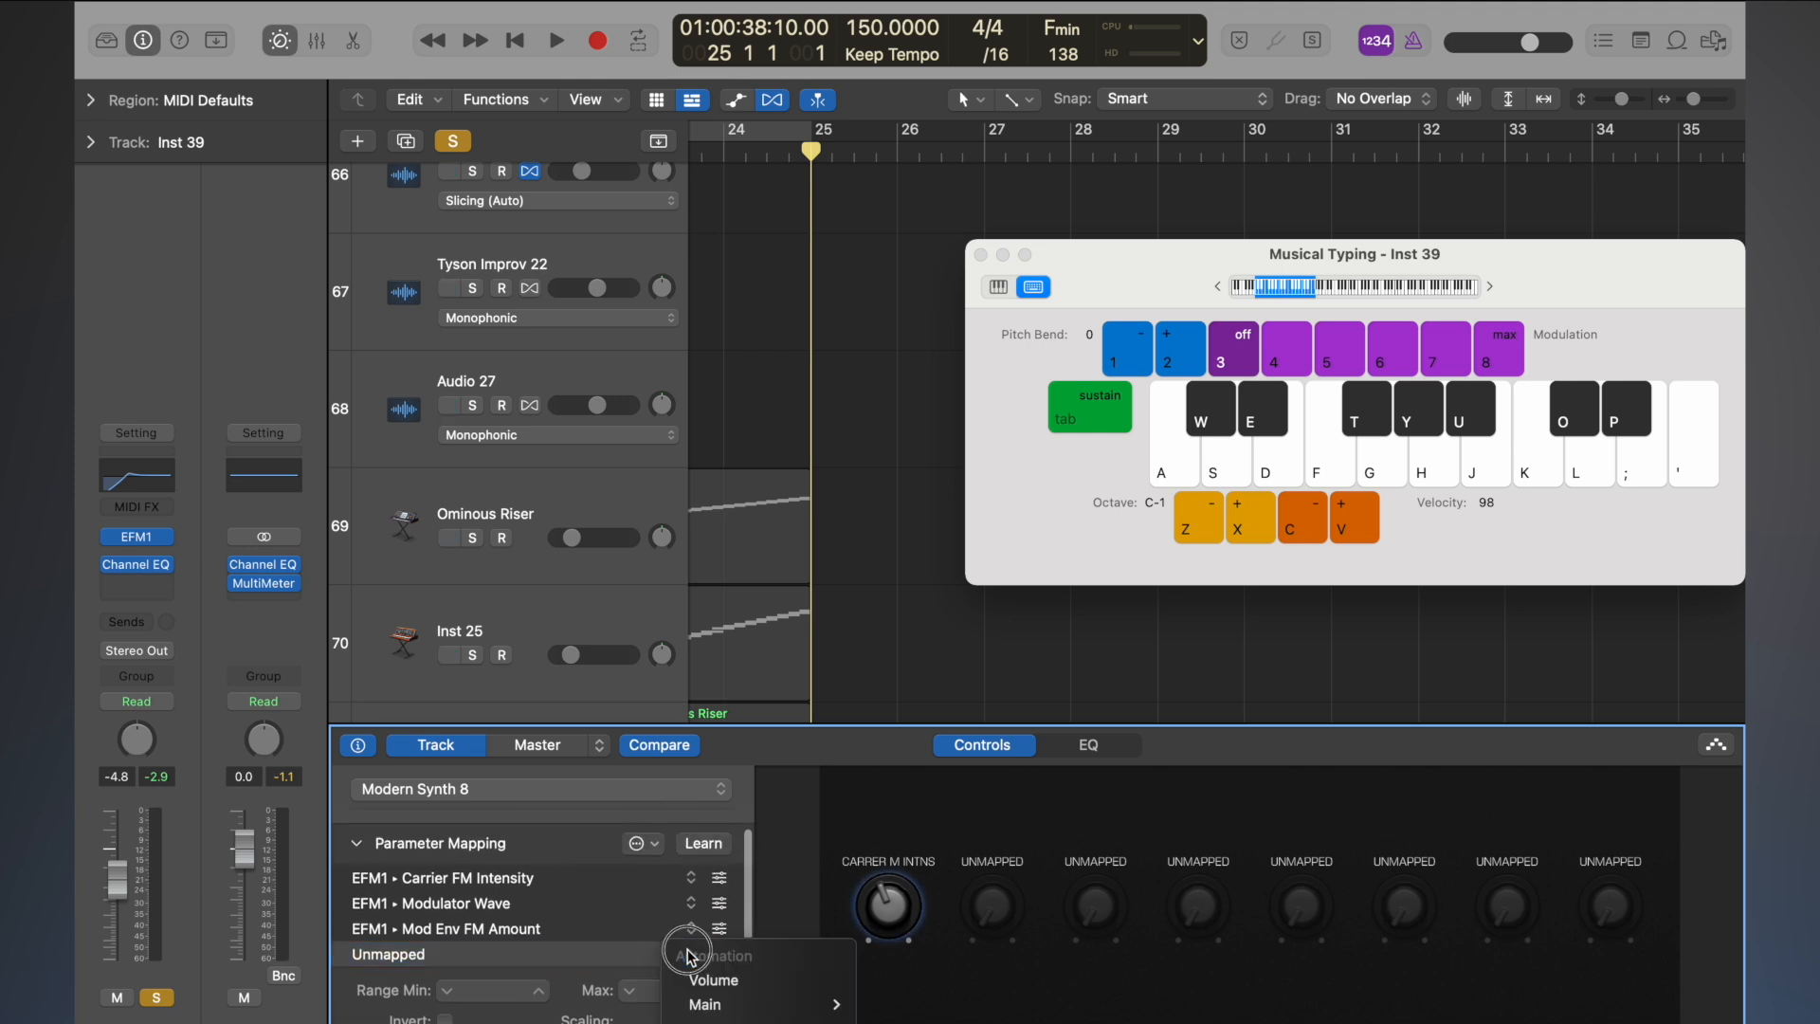
mouse_move(690, 952)
mouse_move(753, 996)
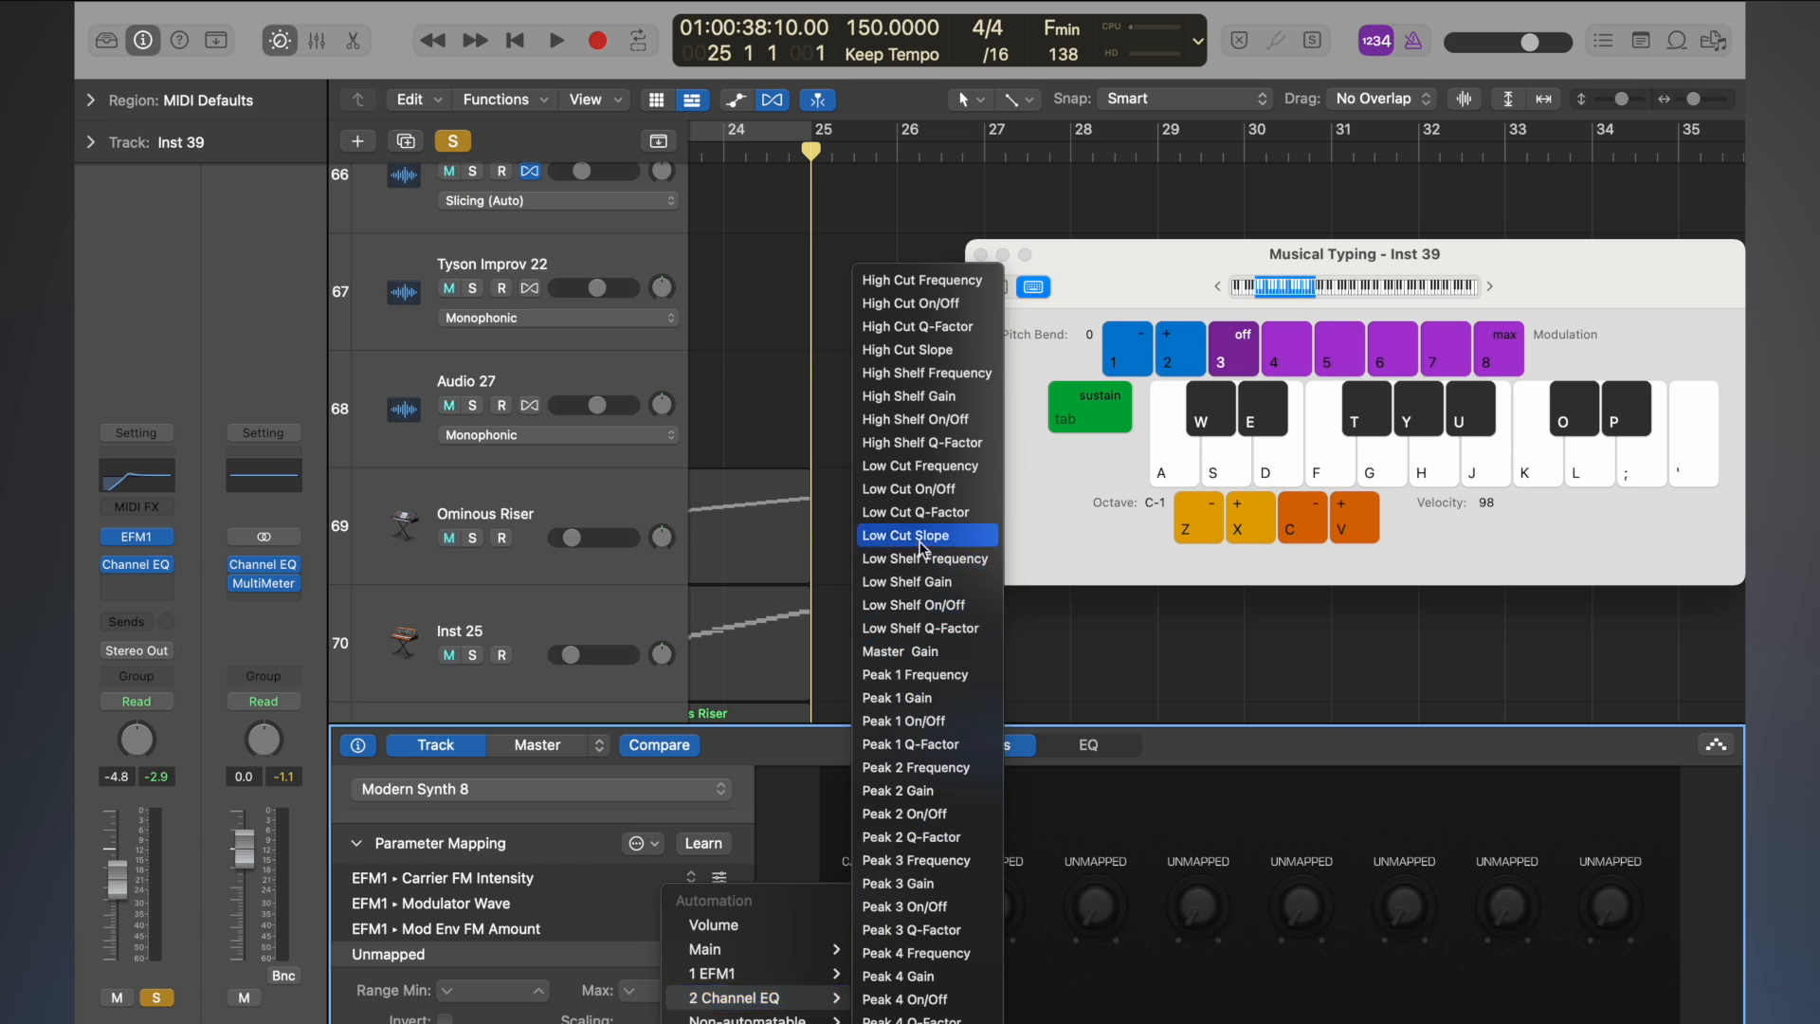
left_click(940, 474)
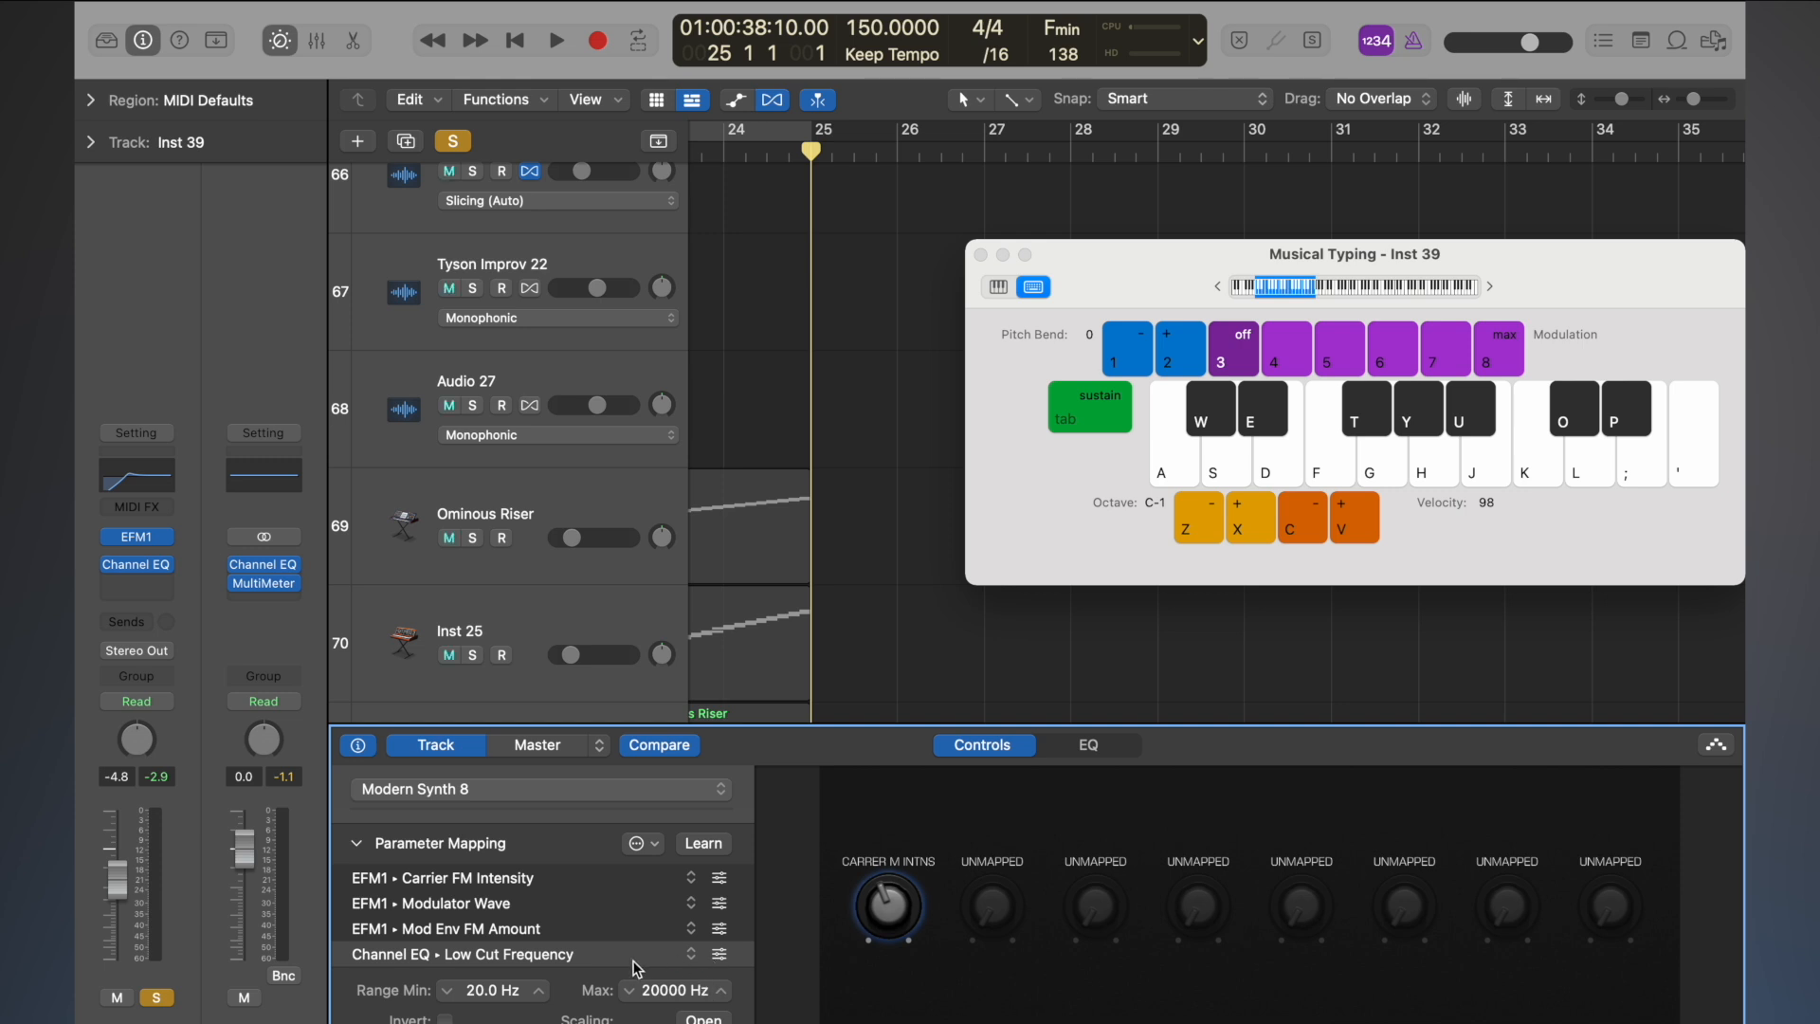
left_click(703, 844)
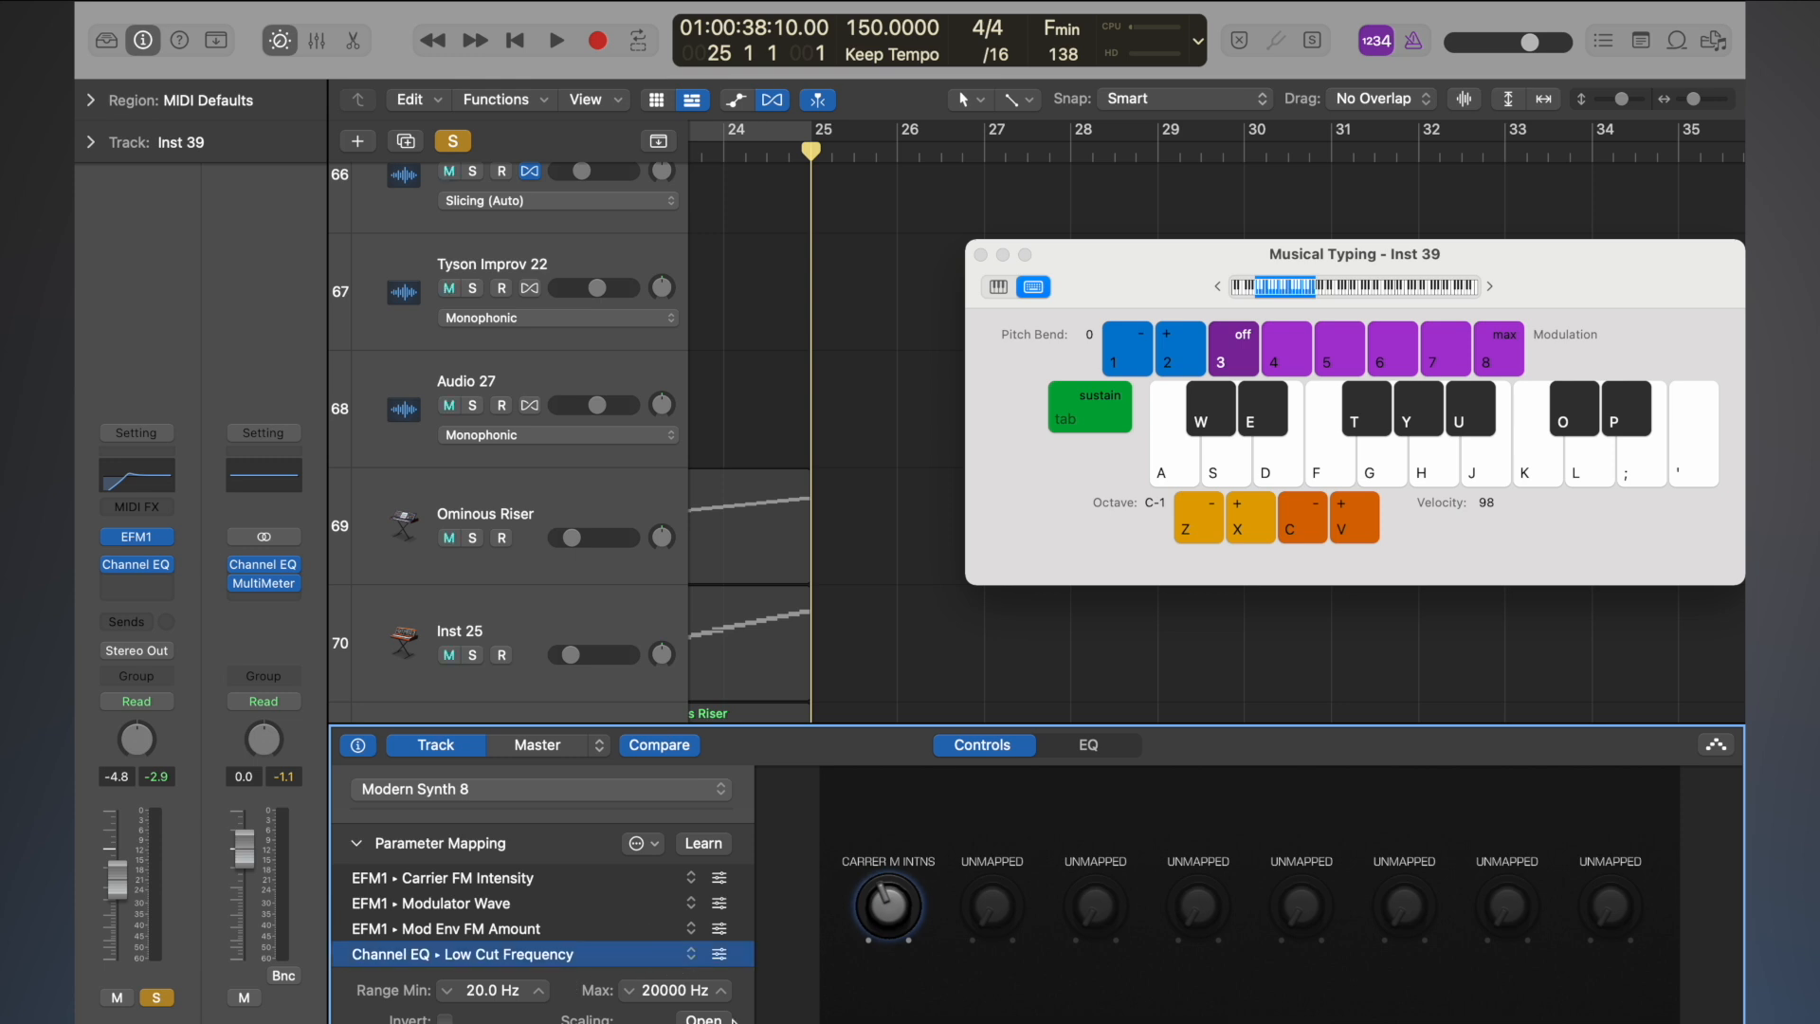
- Open the Low Cut Frequency scaling graph and shape its curve from (8, 20.0 Hz) to (127, 13800 Hz)
left_click(730, 1019)
left_click_drag(1282, 24, 1027, 10)
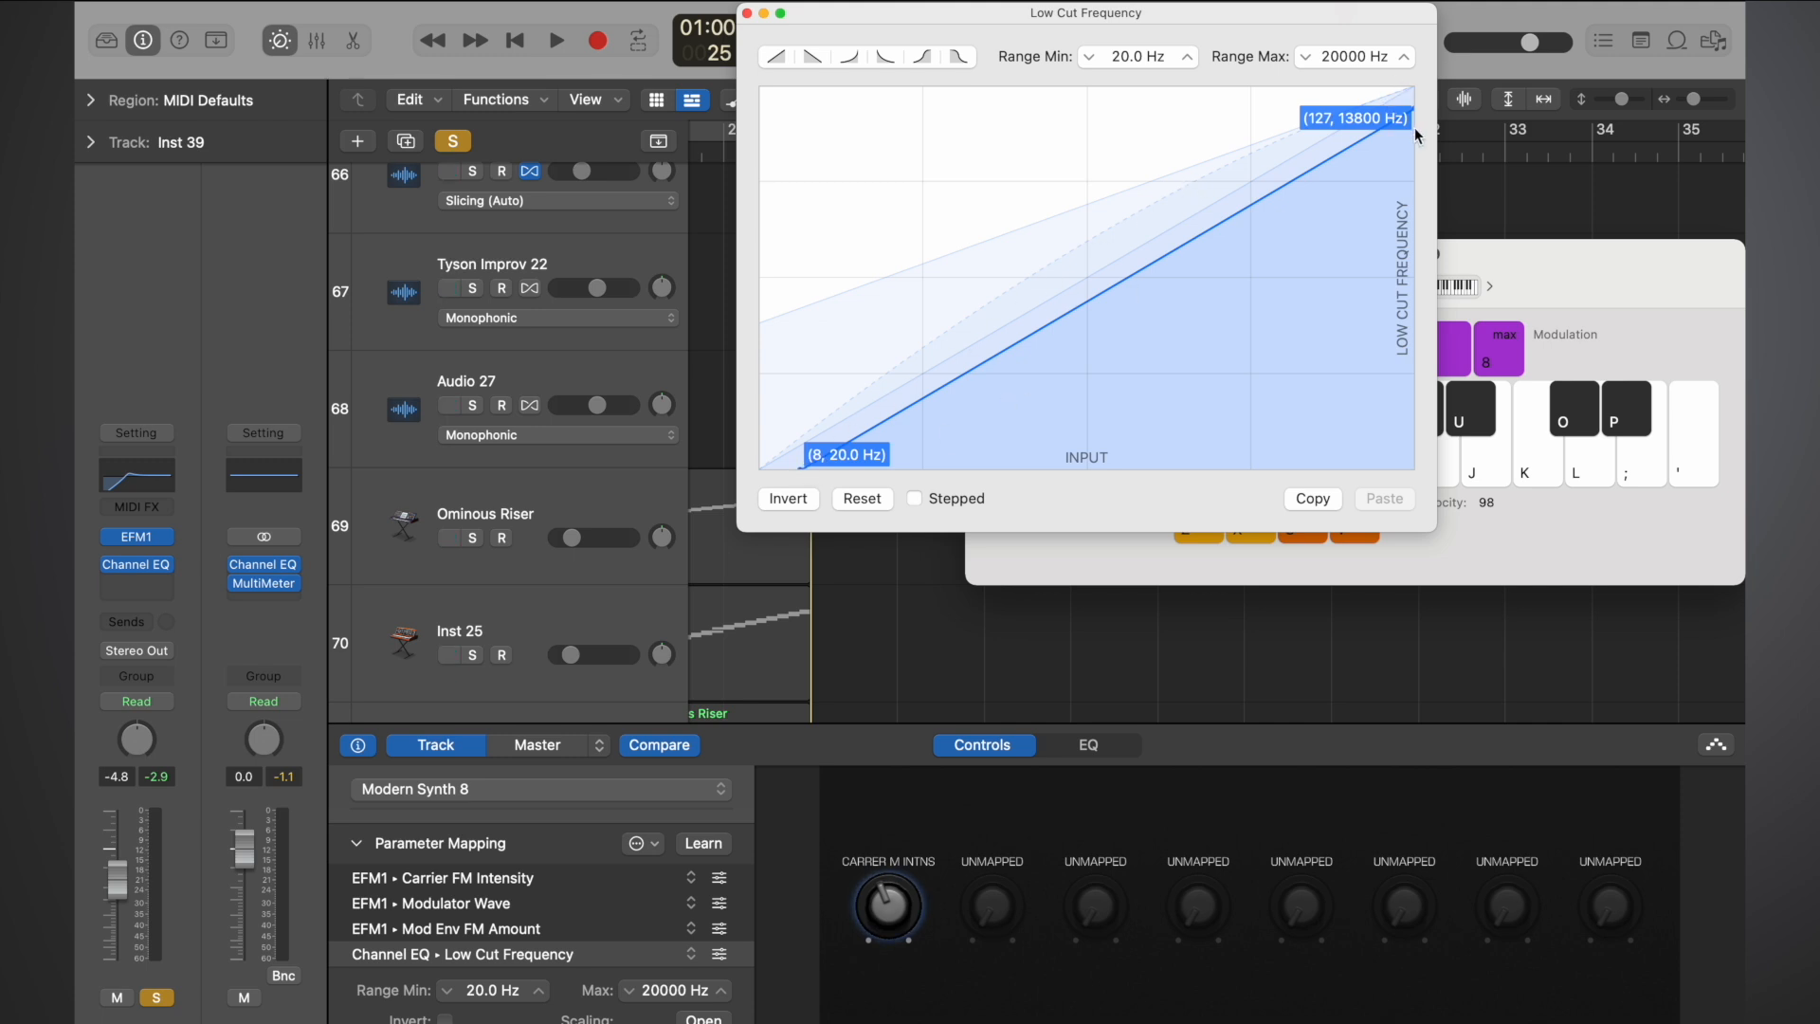
- Play repeated F notes while sweeping the mapped knob to hear how the low cut follows it
left_click(1654, 316)
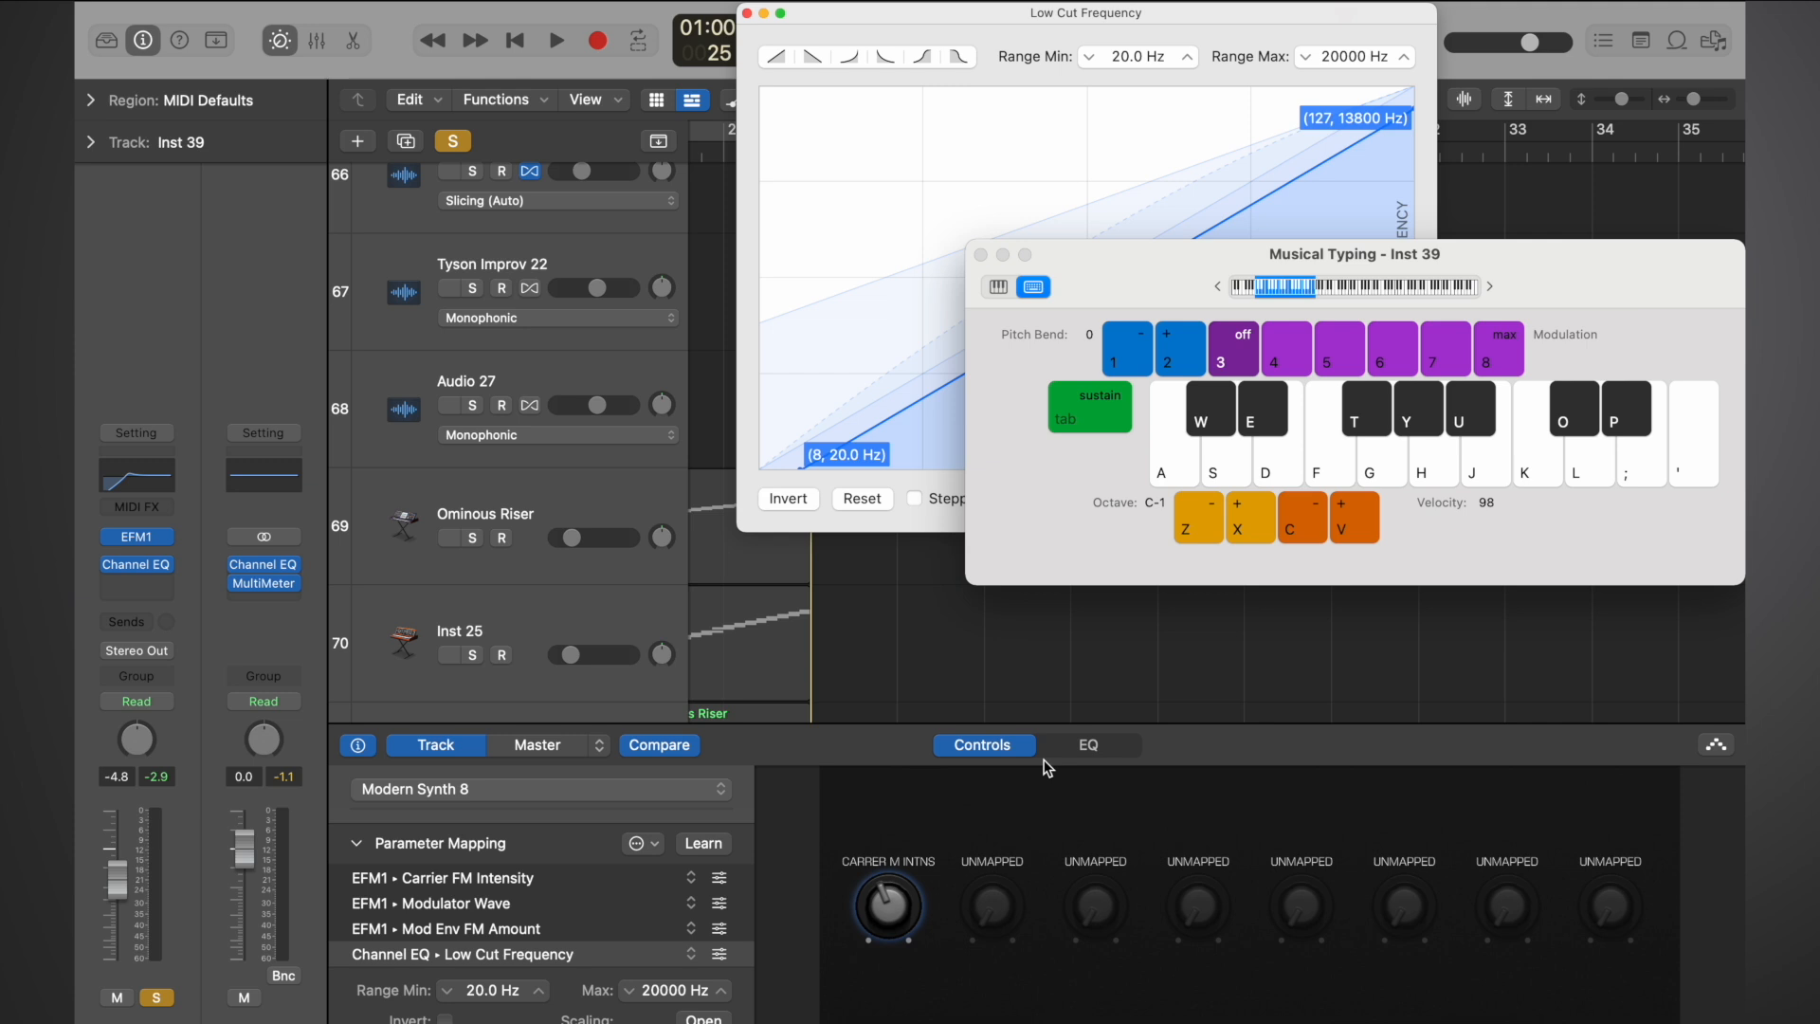
key("f")
left_click(896, 783)
key("f")
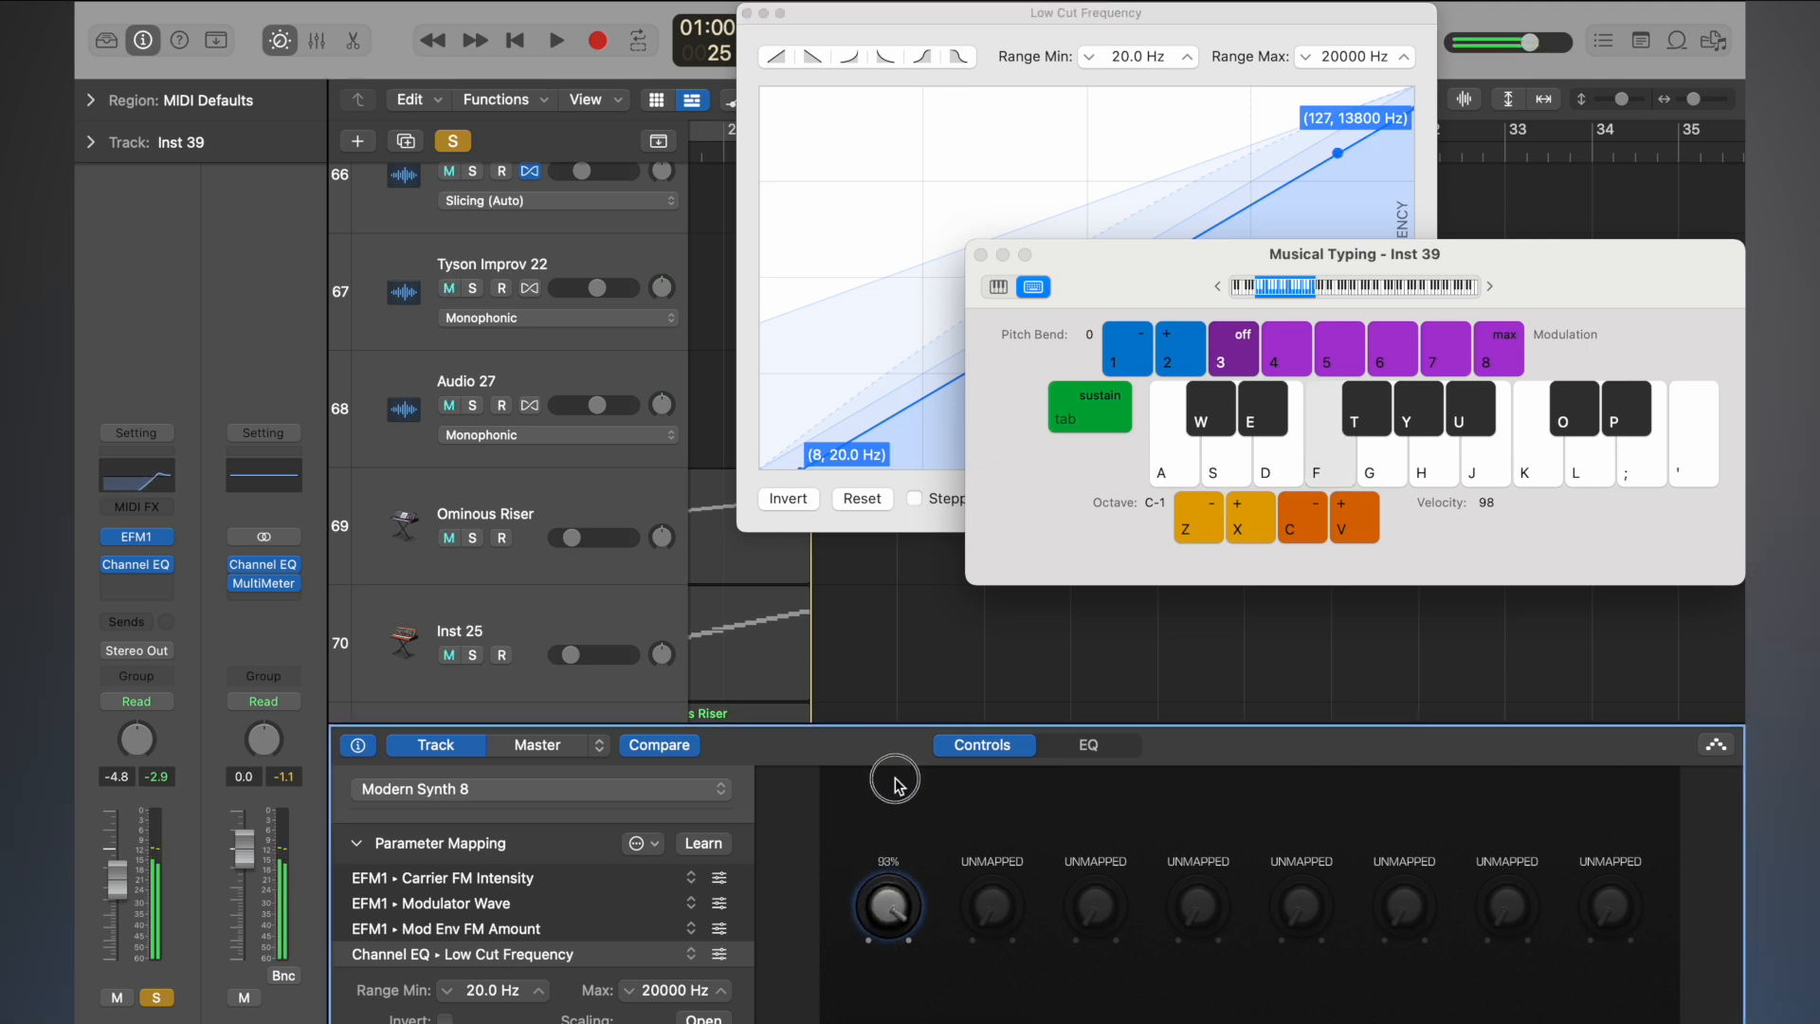
key("f")
key("f")
key("f")
key("f")
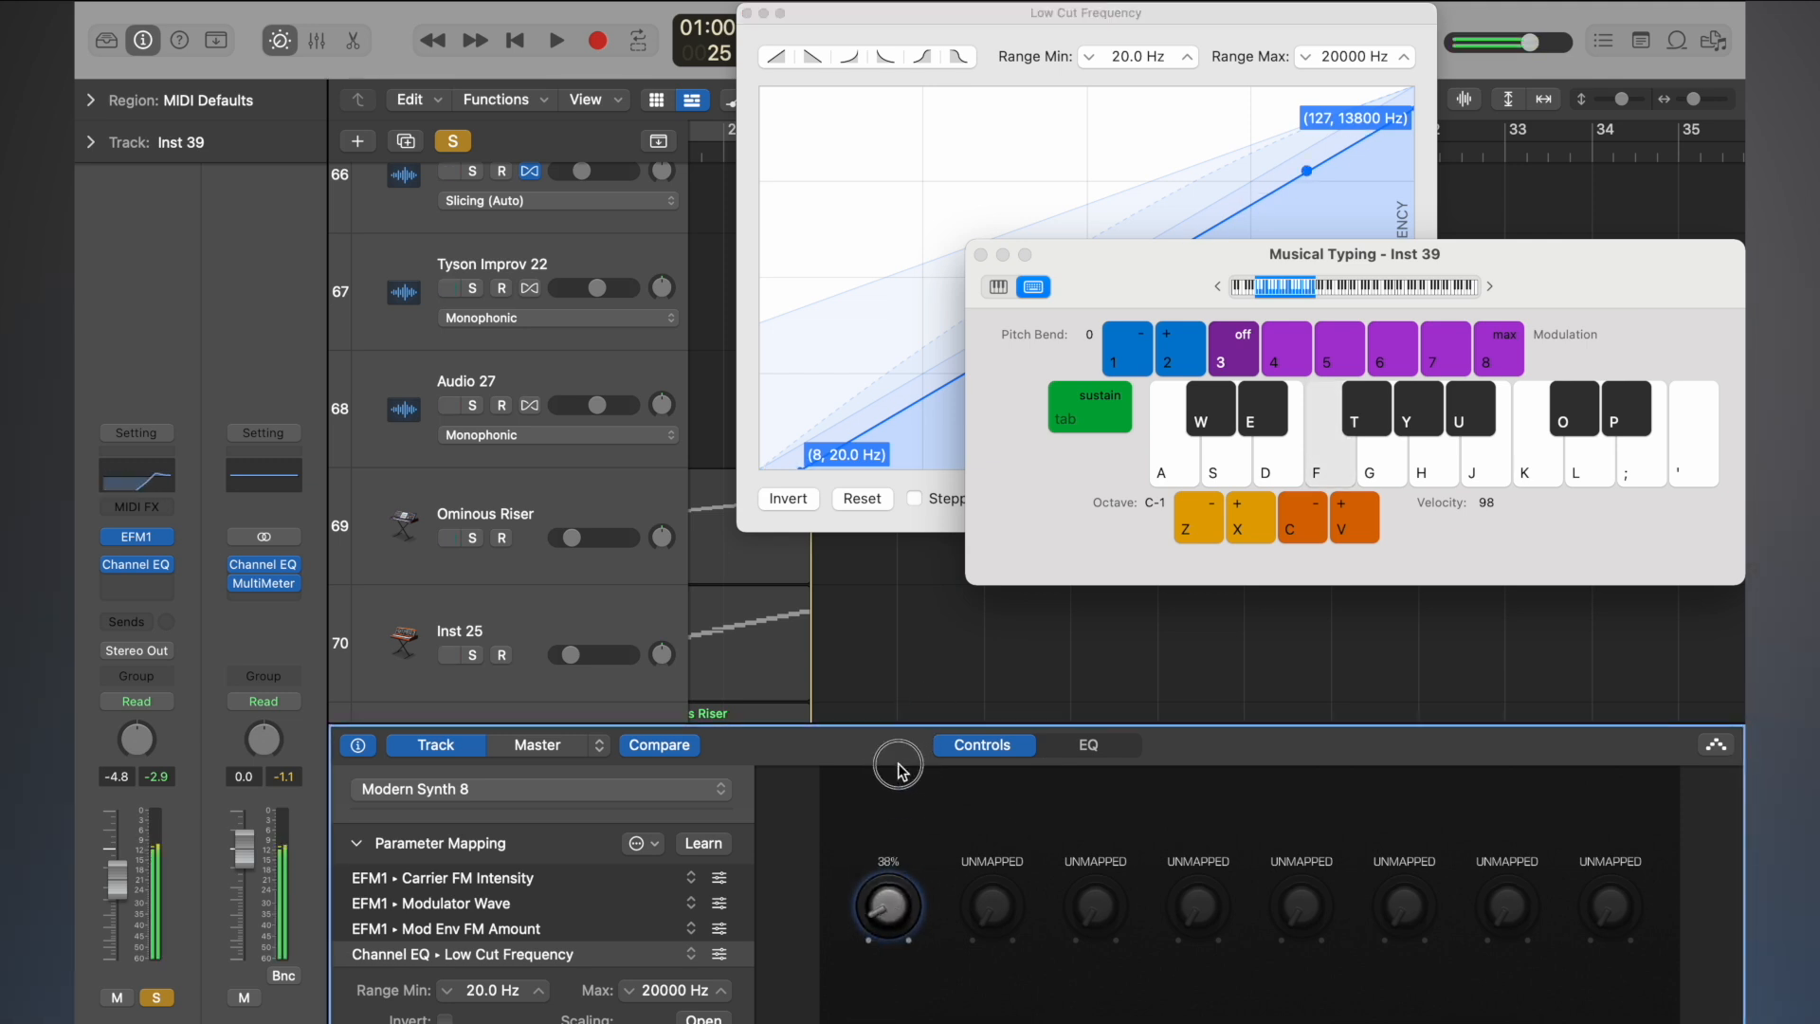
left_click_drag(899, 764, 870, 901)
key("f")
key("f")
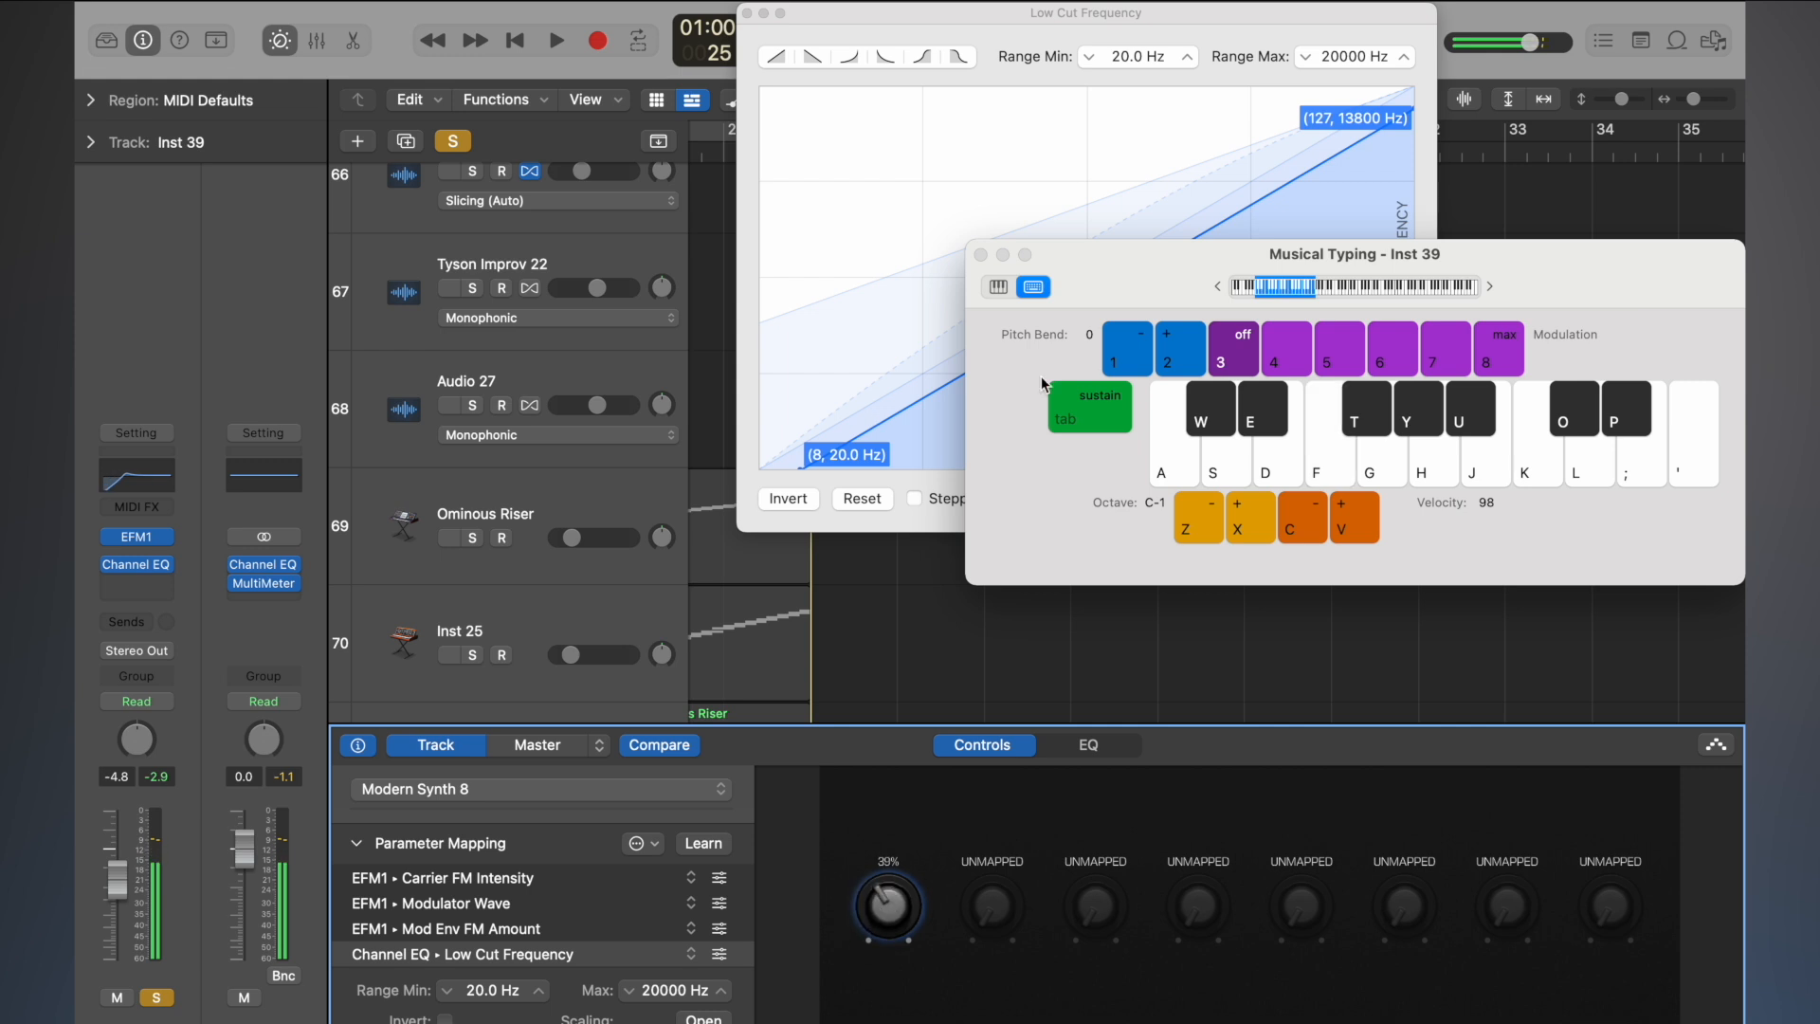
- Close the Musical Typing keyboard and set the Low Cut Frequency Range Min to 100 Hz
left_click(981, 255)
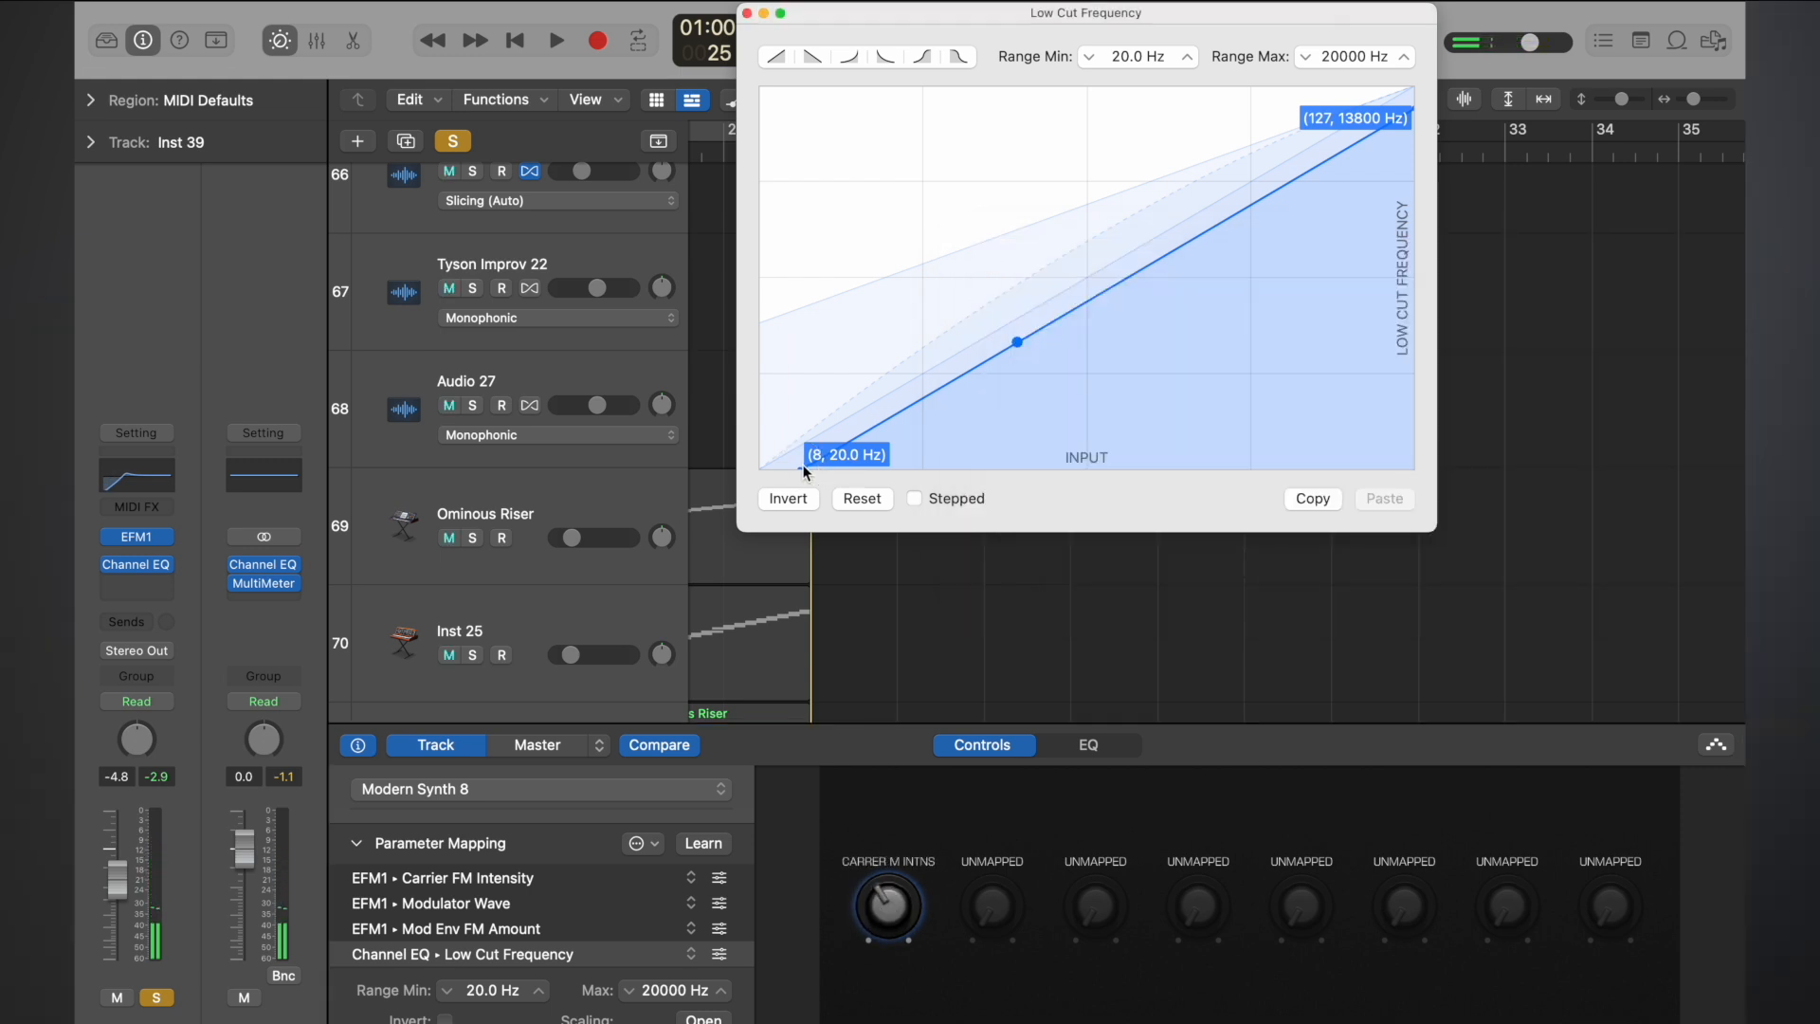
left_click_drag(1133, 60, 1131, 57)
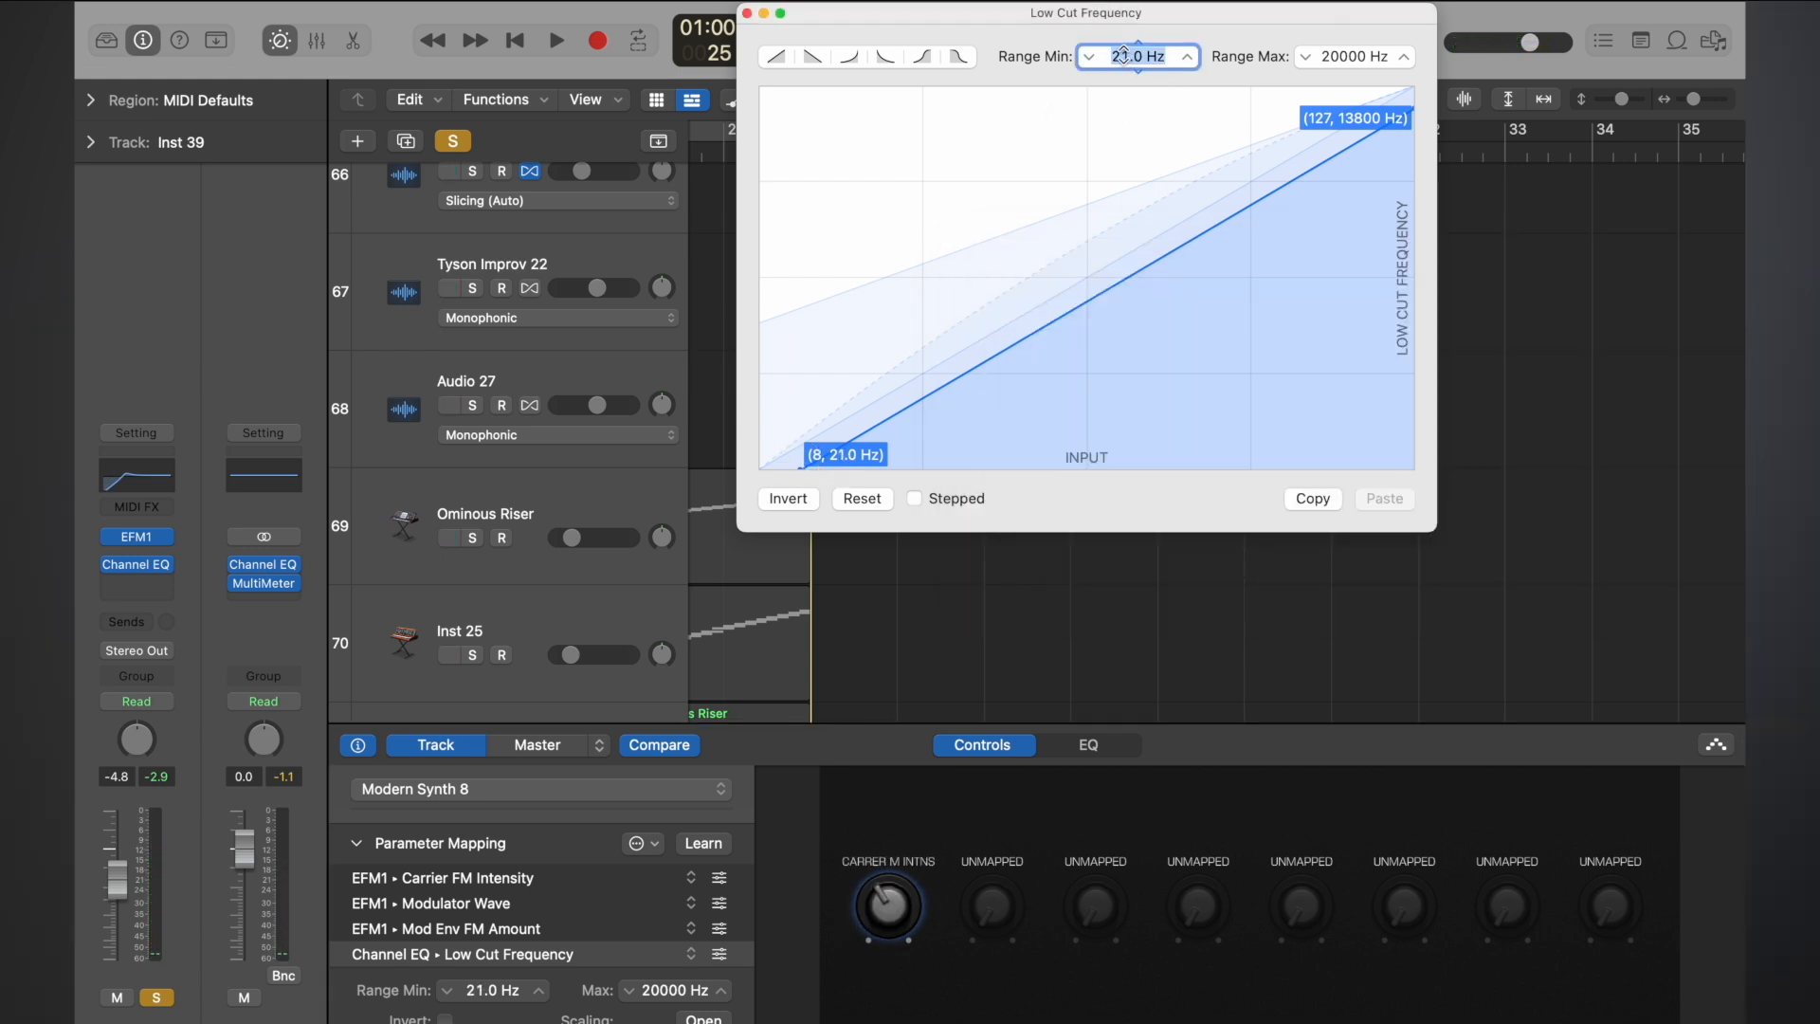
type("100")
key("Return")
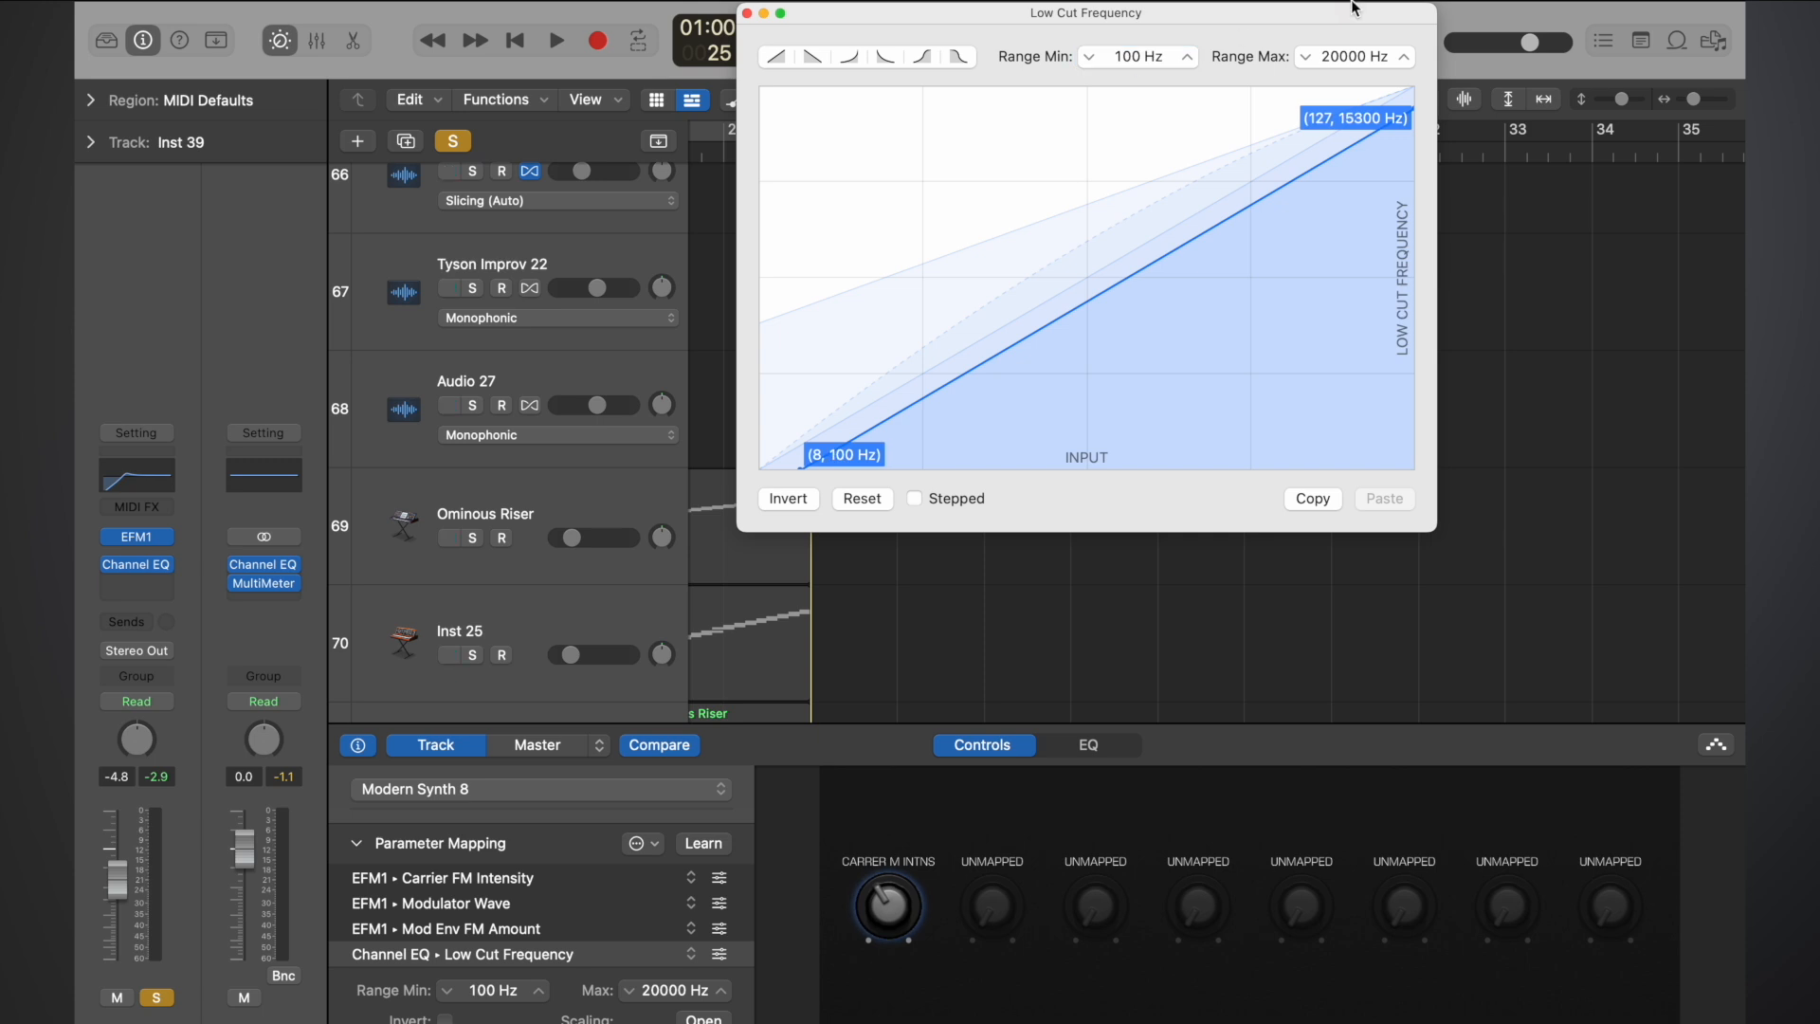
- Set the Low Cut Frequency Range Max to 600 Hz
left_click(1343, 57)
type("600")
key("Return")
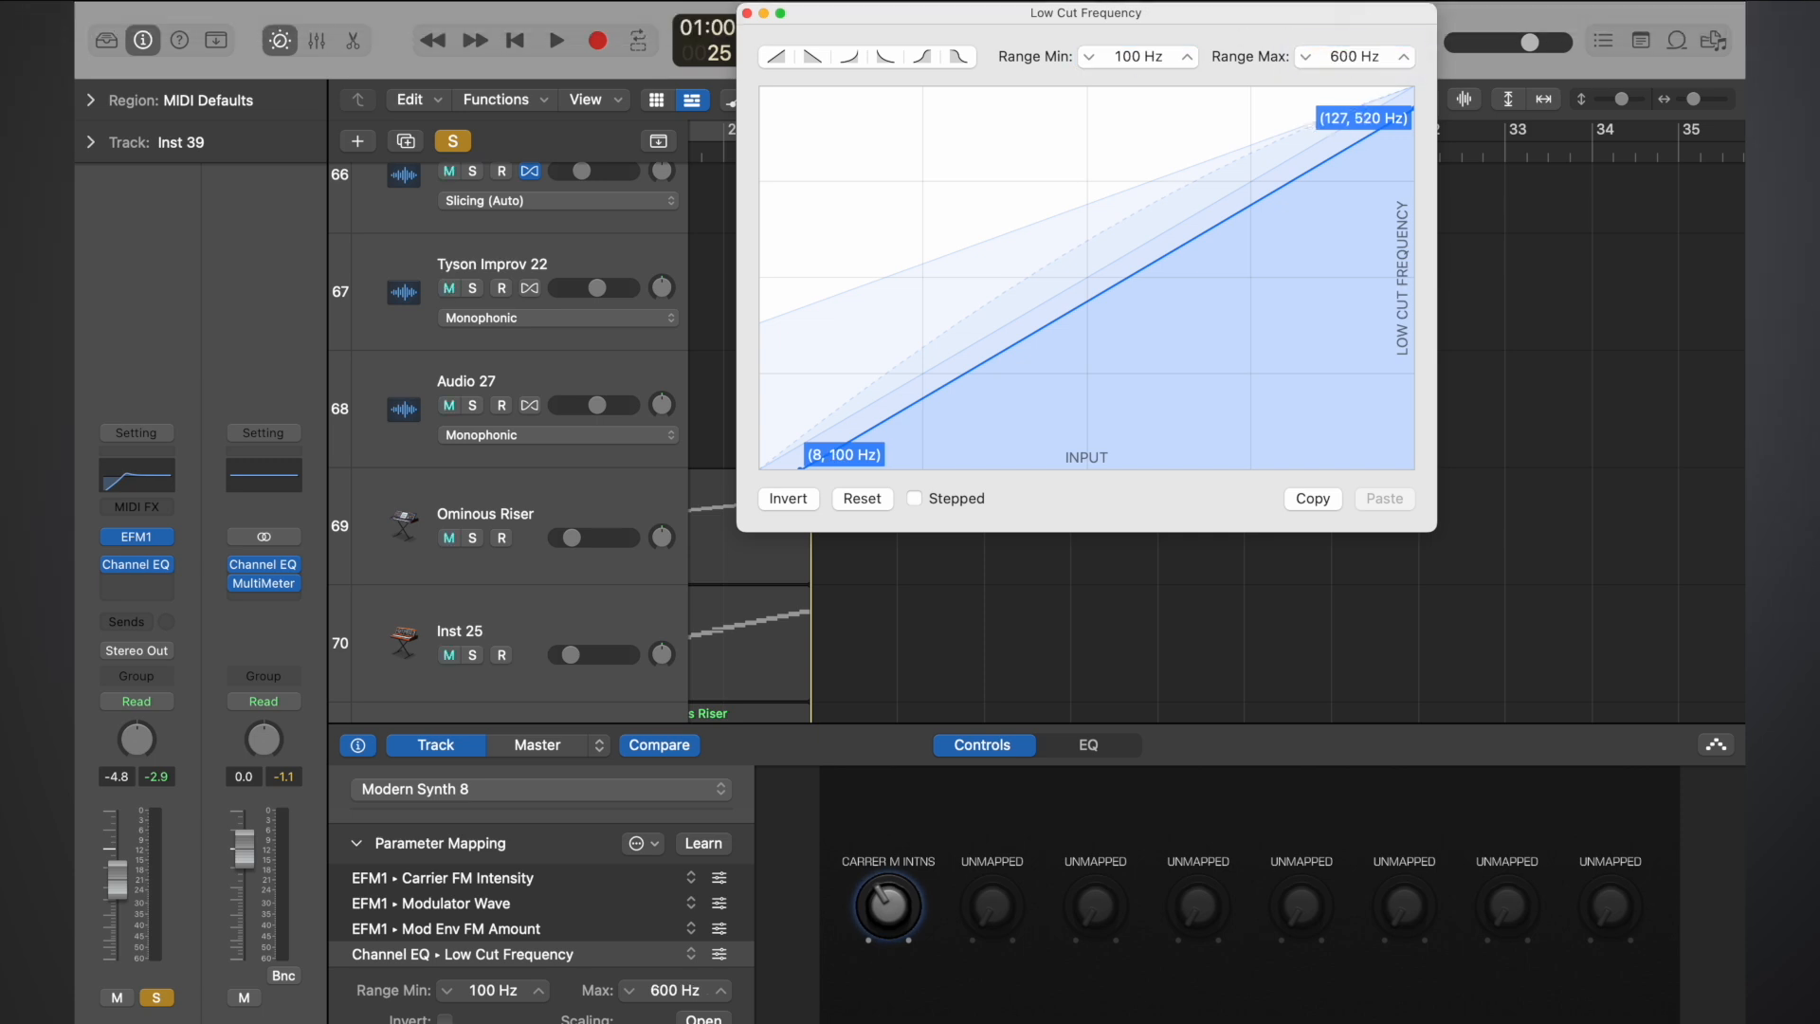
- Bring up the Musical Typing keyboard for playing the synth track, with the file browser hidden
key("f")
left_click(882, 912)
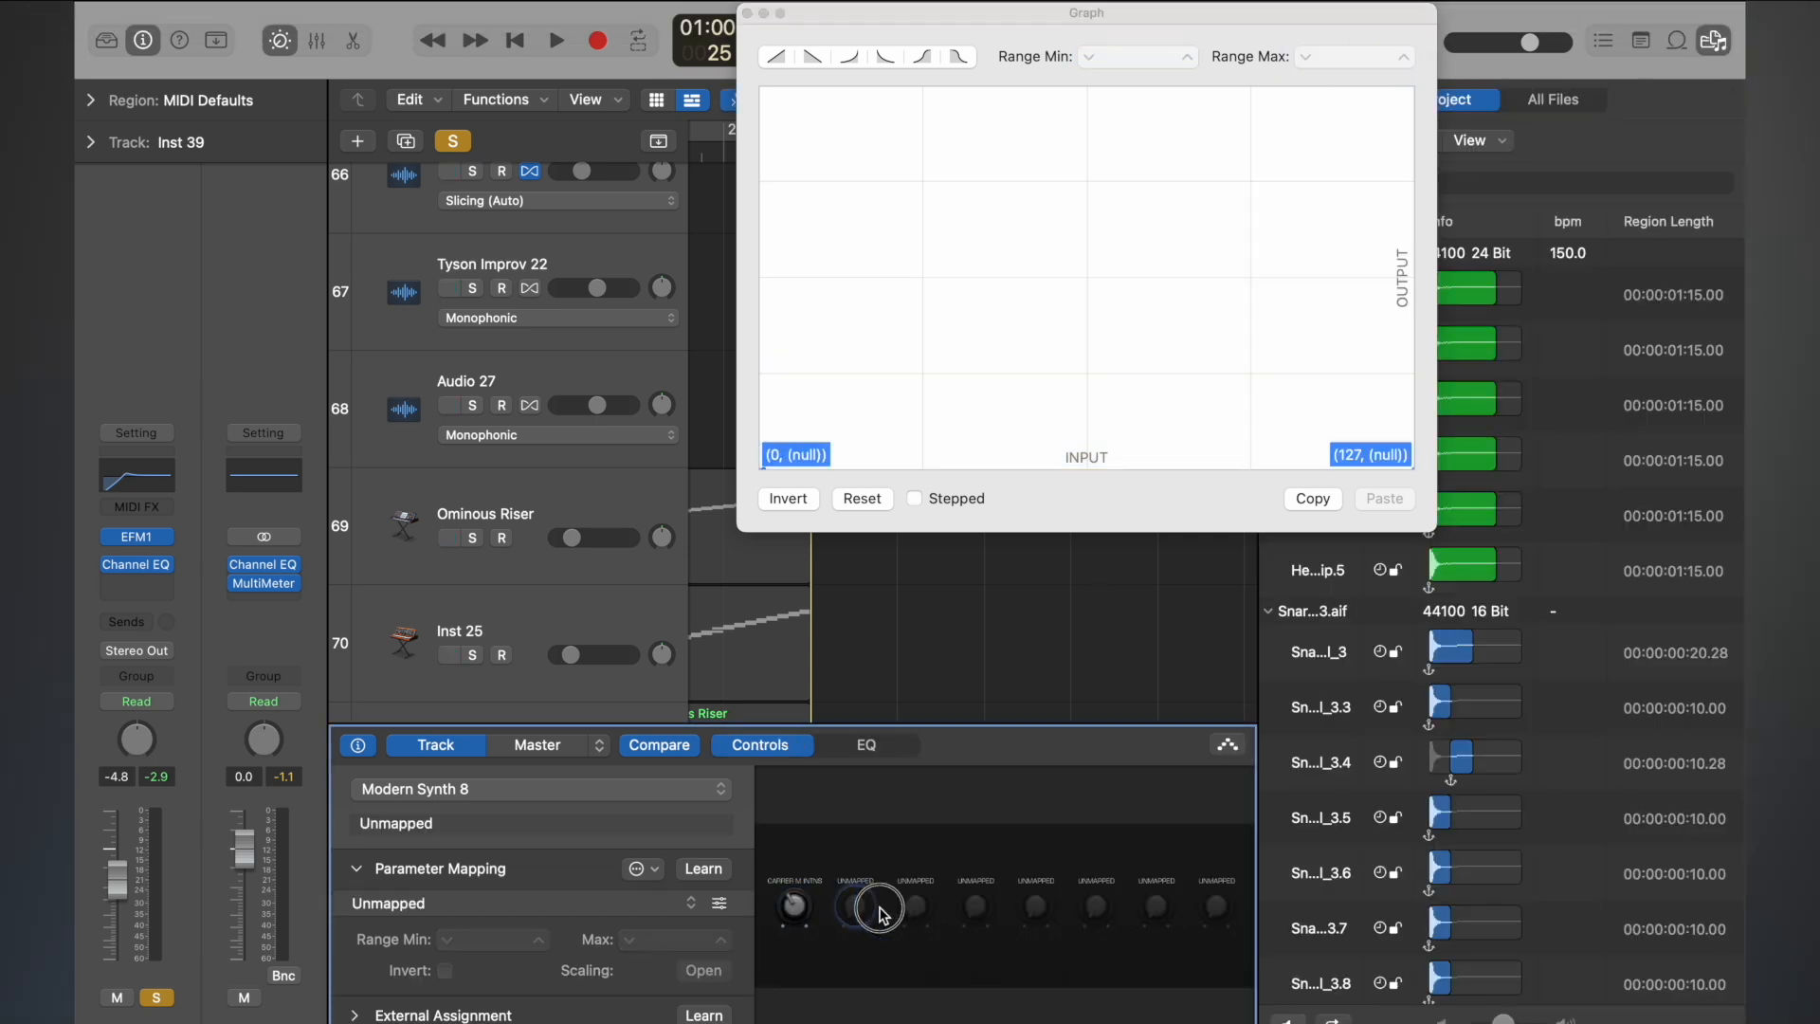
key("f")
key("super+k")
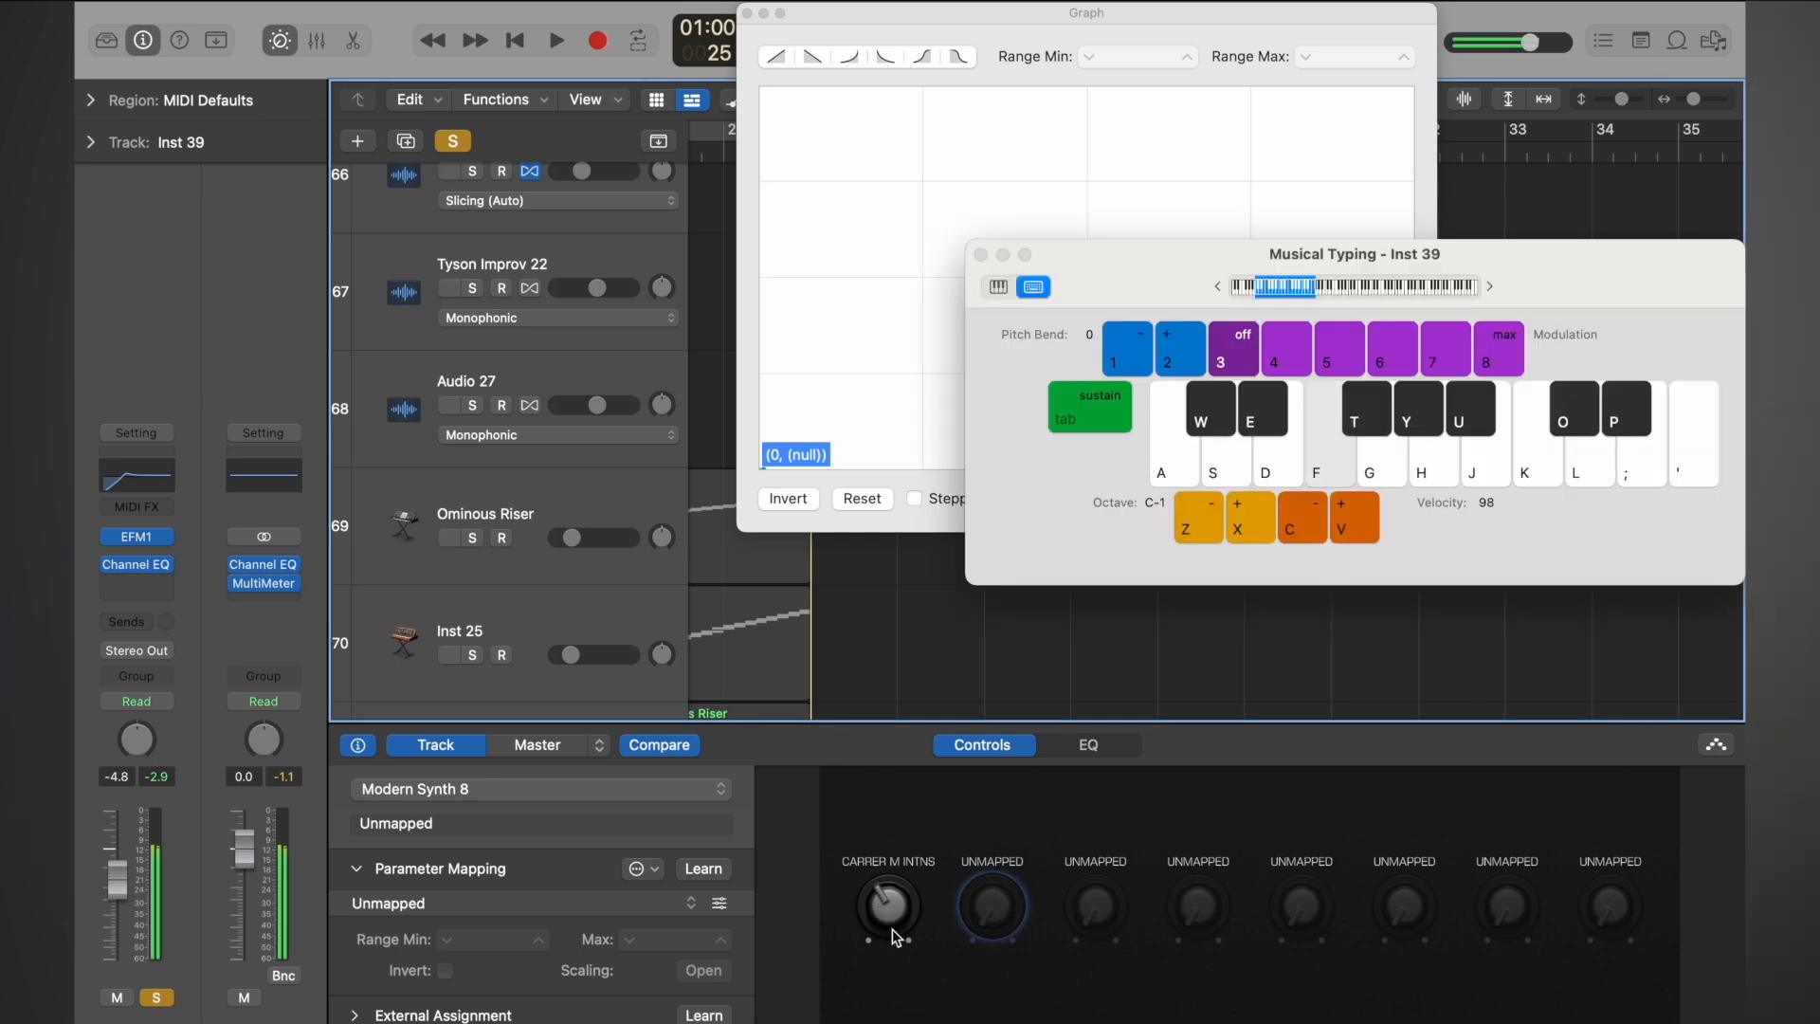
- Play repeated F notes while turning up the Carrier FM Intensity knob to hear the narrowed low cut range
left_click(885, 910)
key("f")
key("f")
key("f")
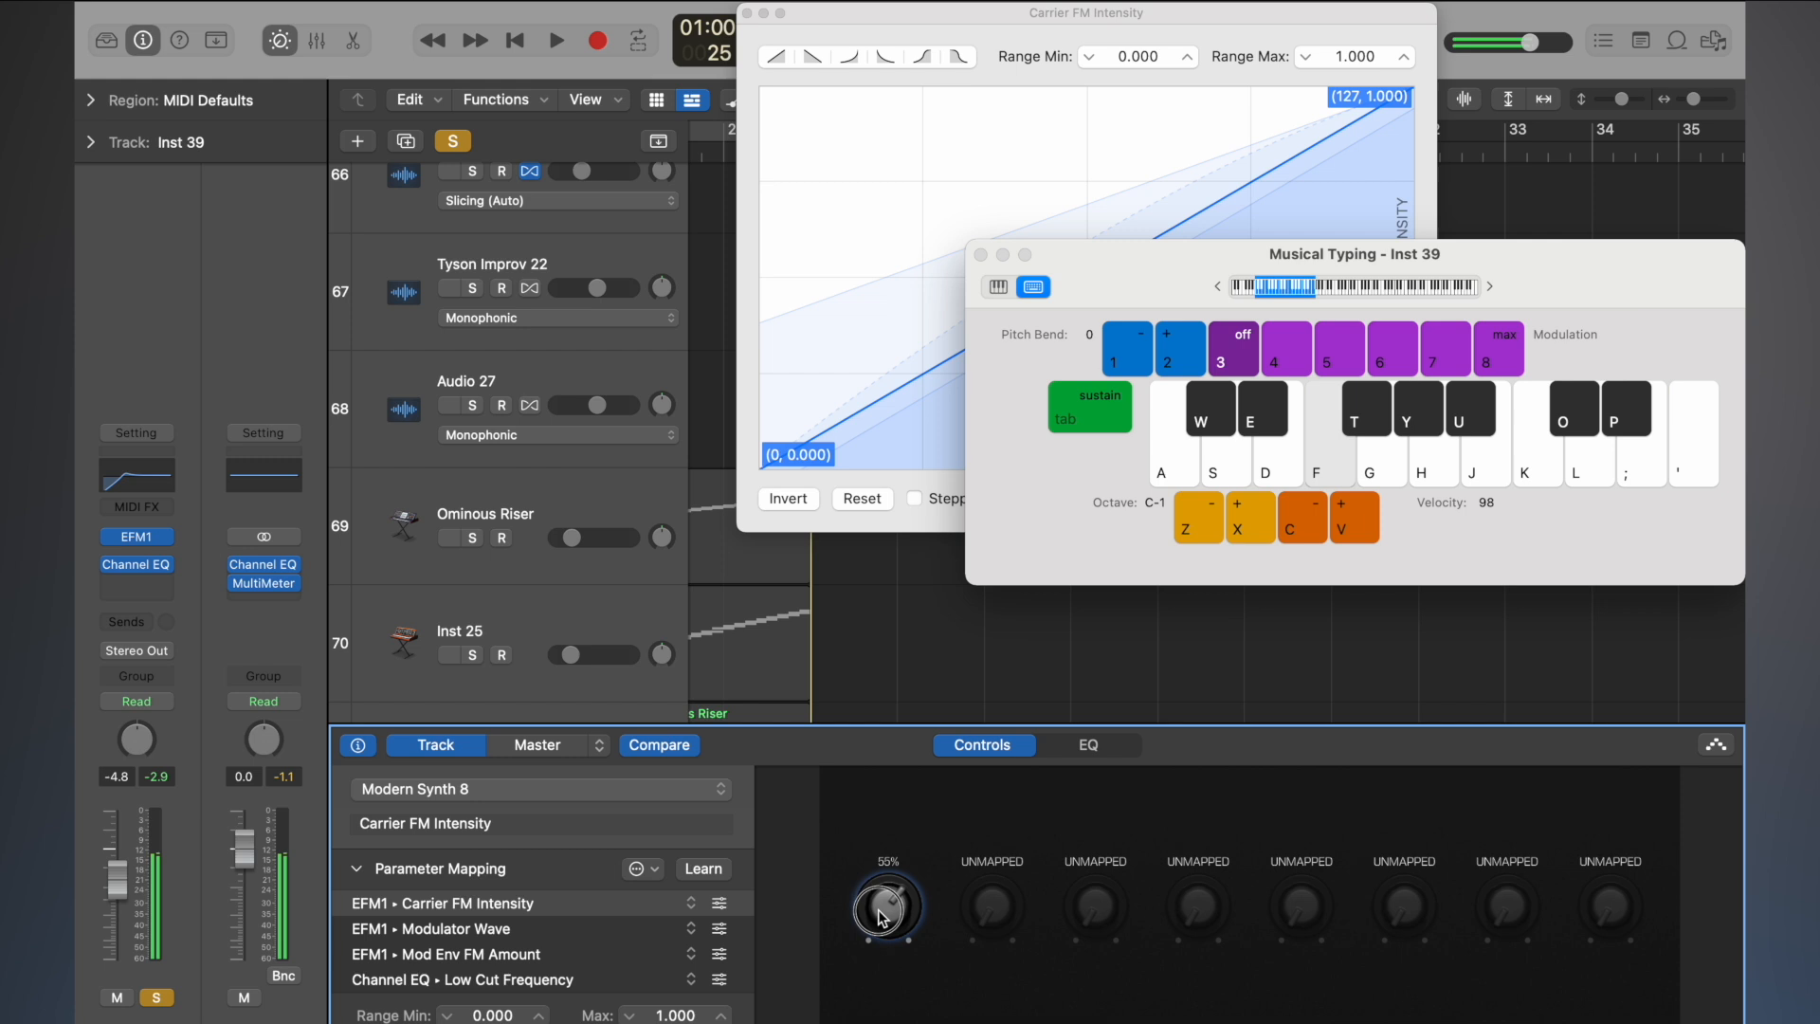
key("f")
key("f")
left_click_drag(890, 883, 888, 838)
key("f")
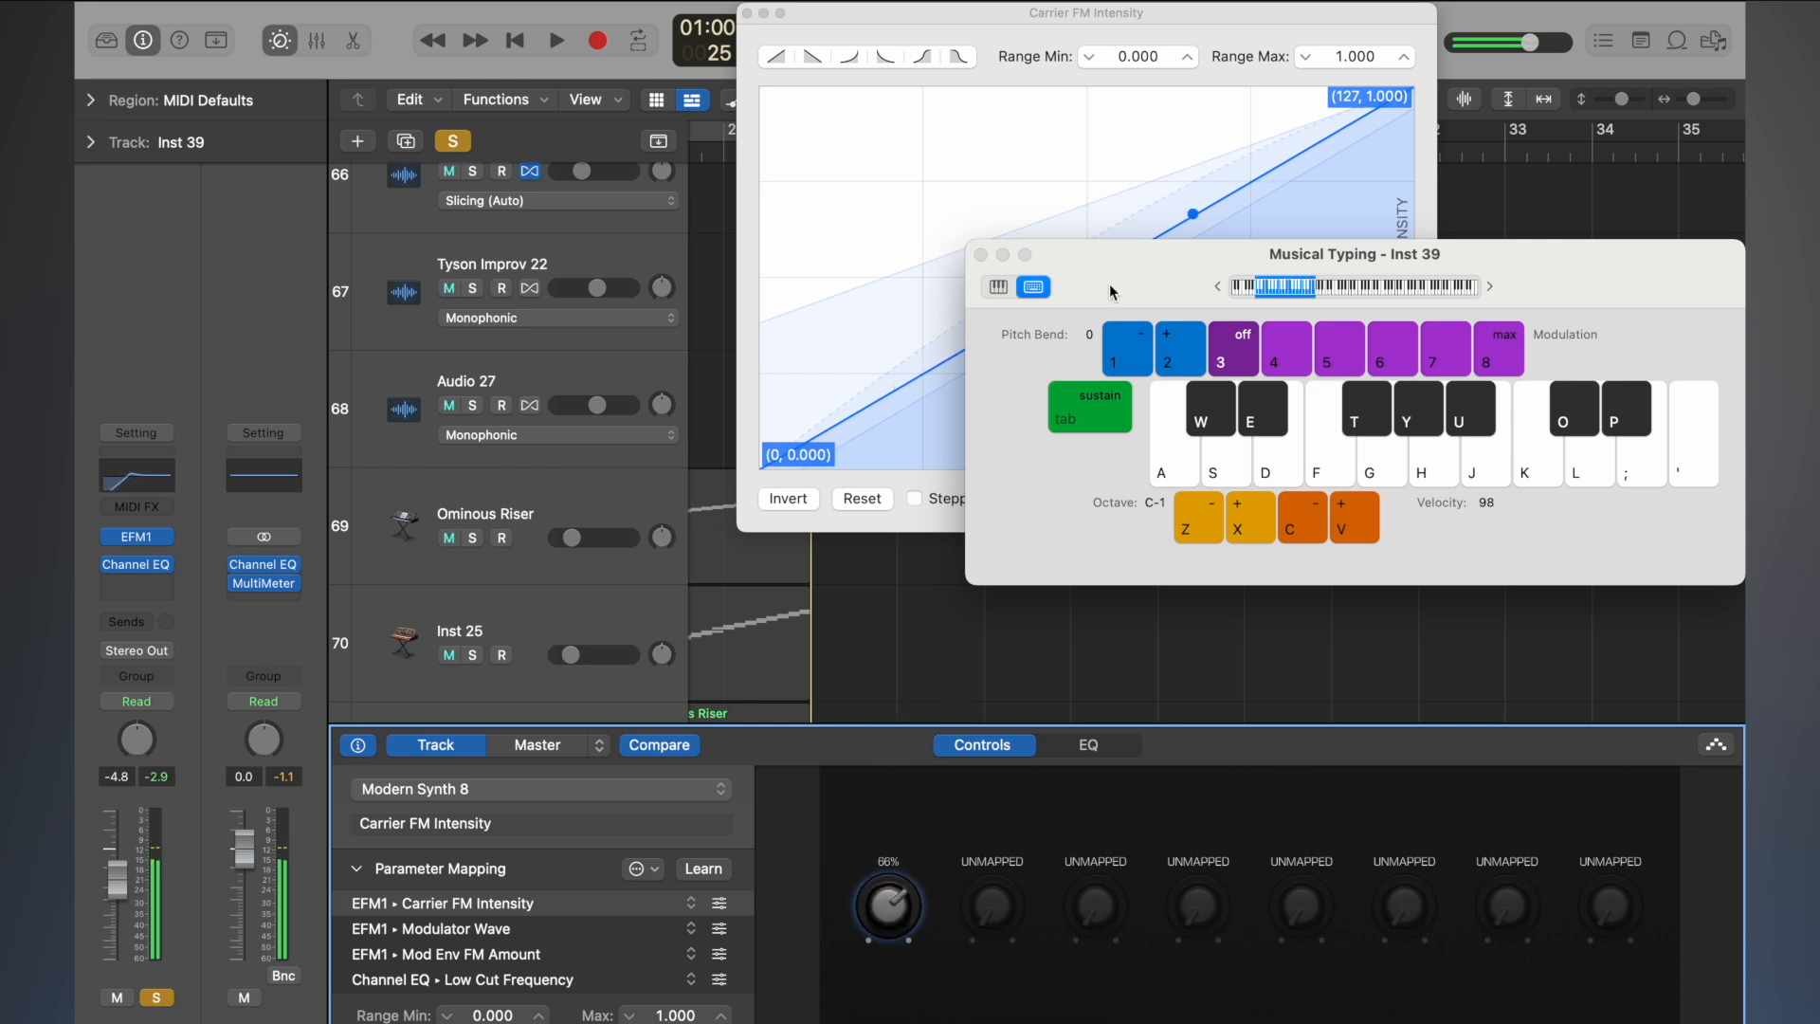
- Lower the Channel EQ Low Cut Frequency mapping's Range Max to 468 Hz, test the knob and close the scaling graph
left_click(1204, 48)
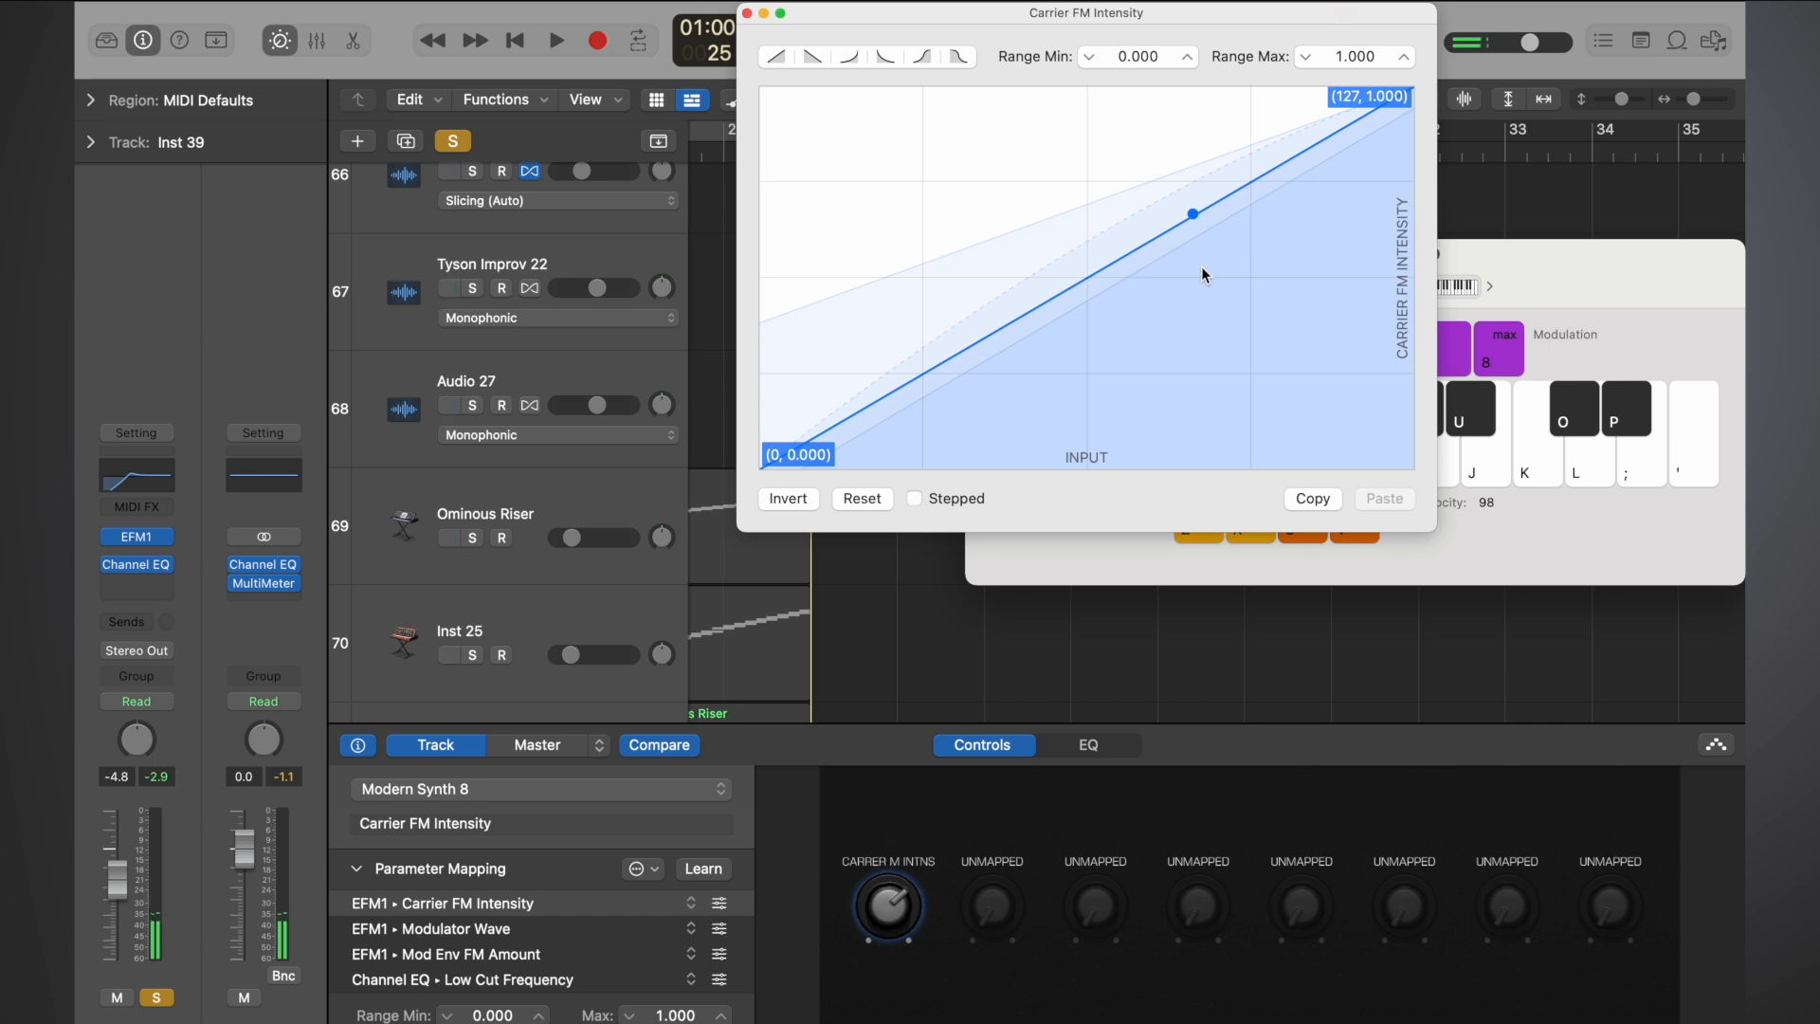
left_click(501, 982)
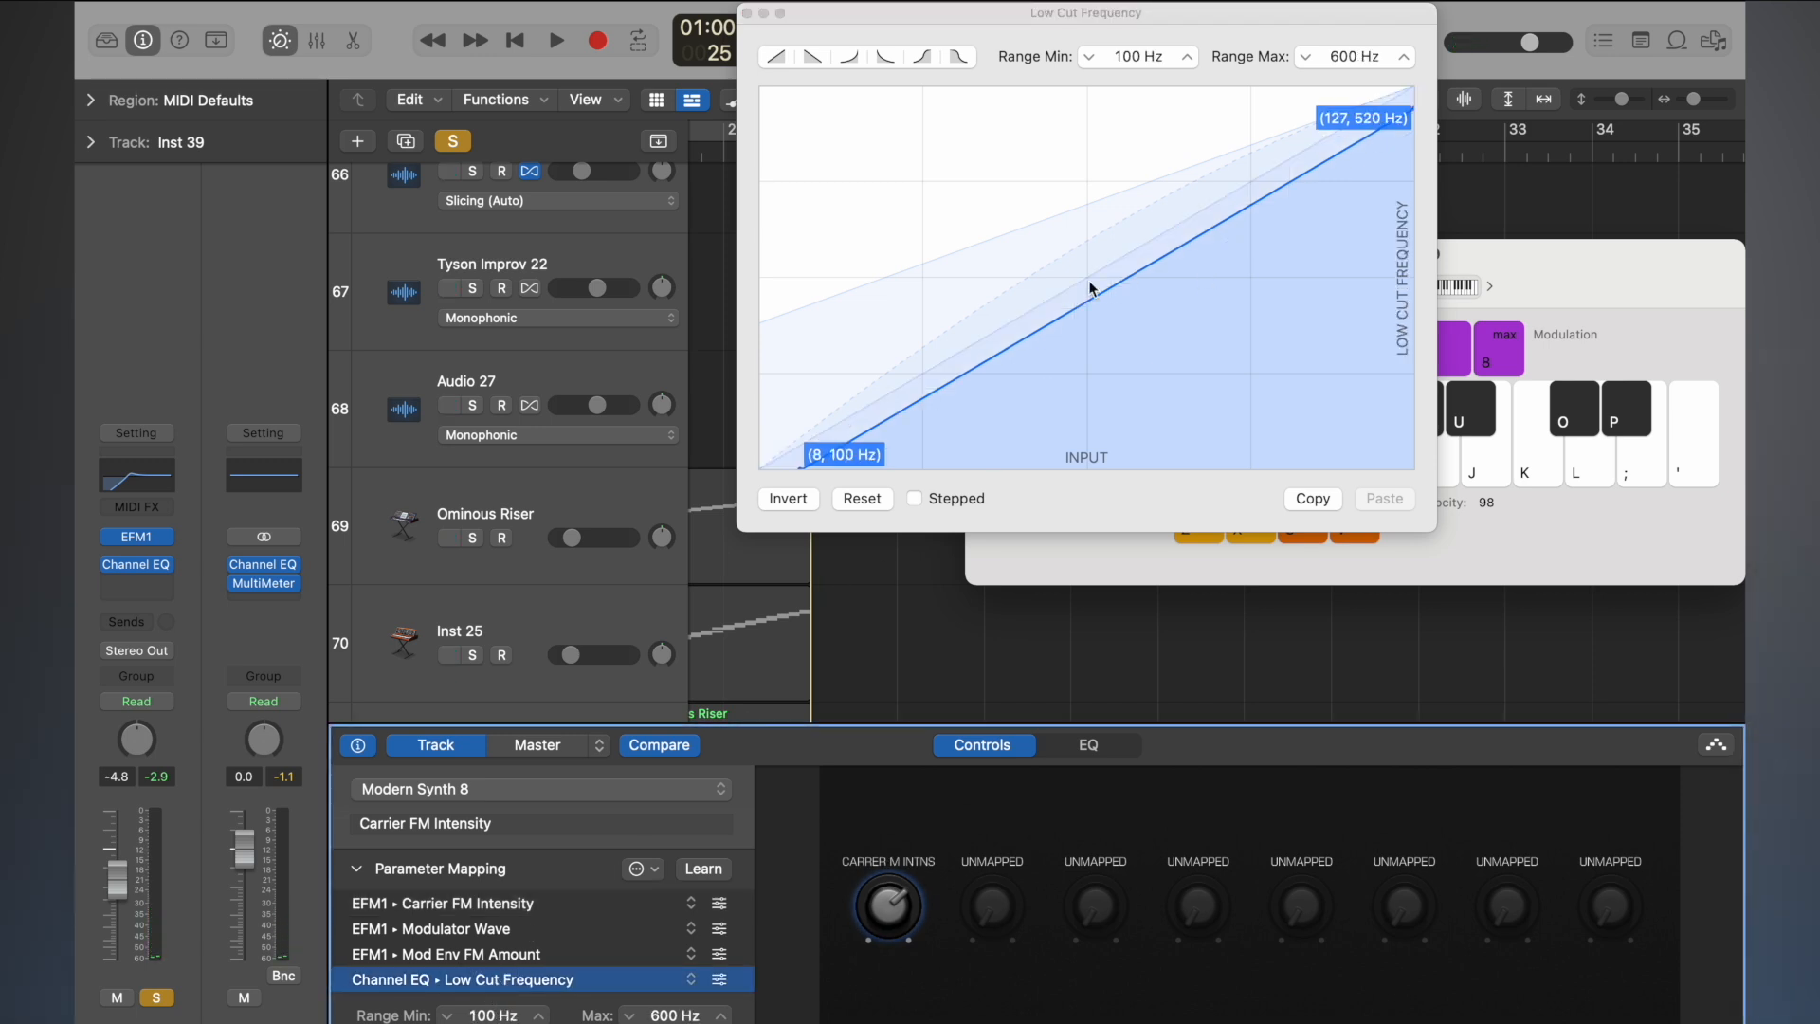
left_click_drag(1349, 54, 1354, 56)
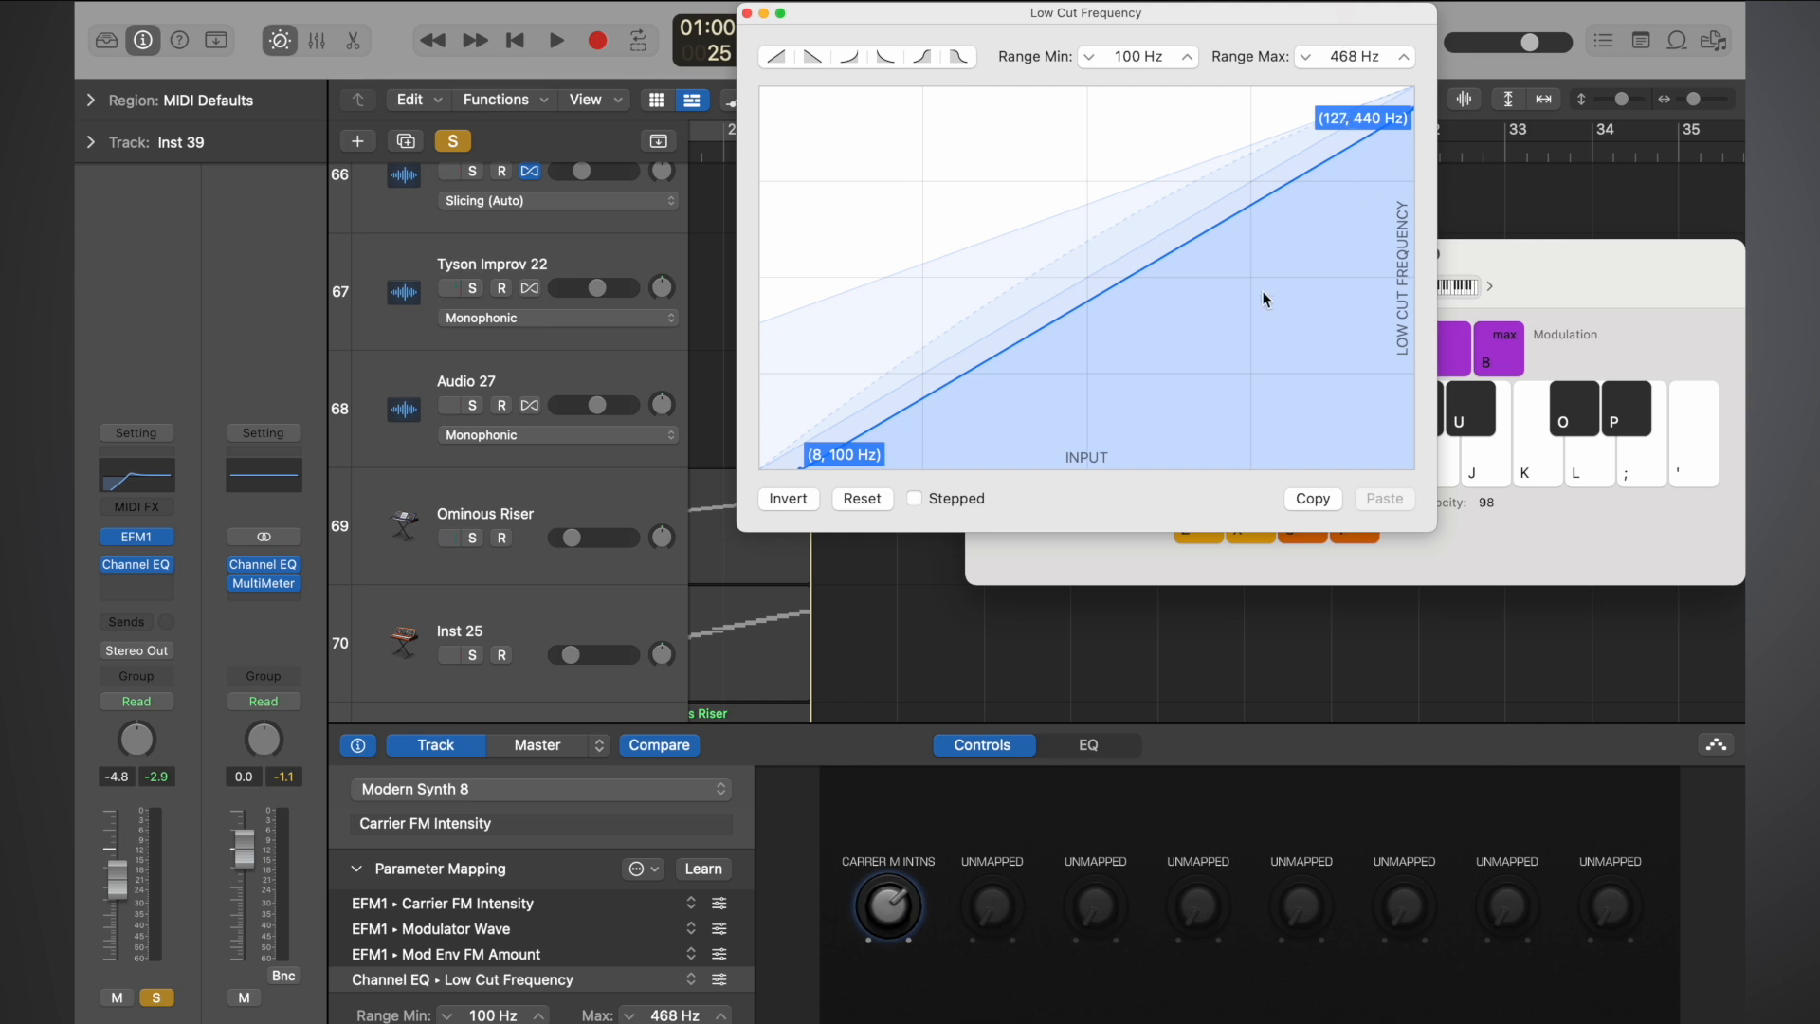
left_click_drag(892, 901, 912, 835)
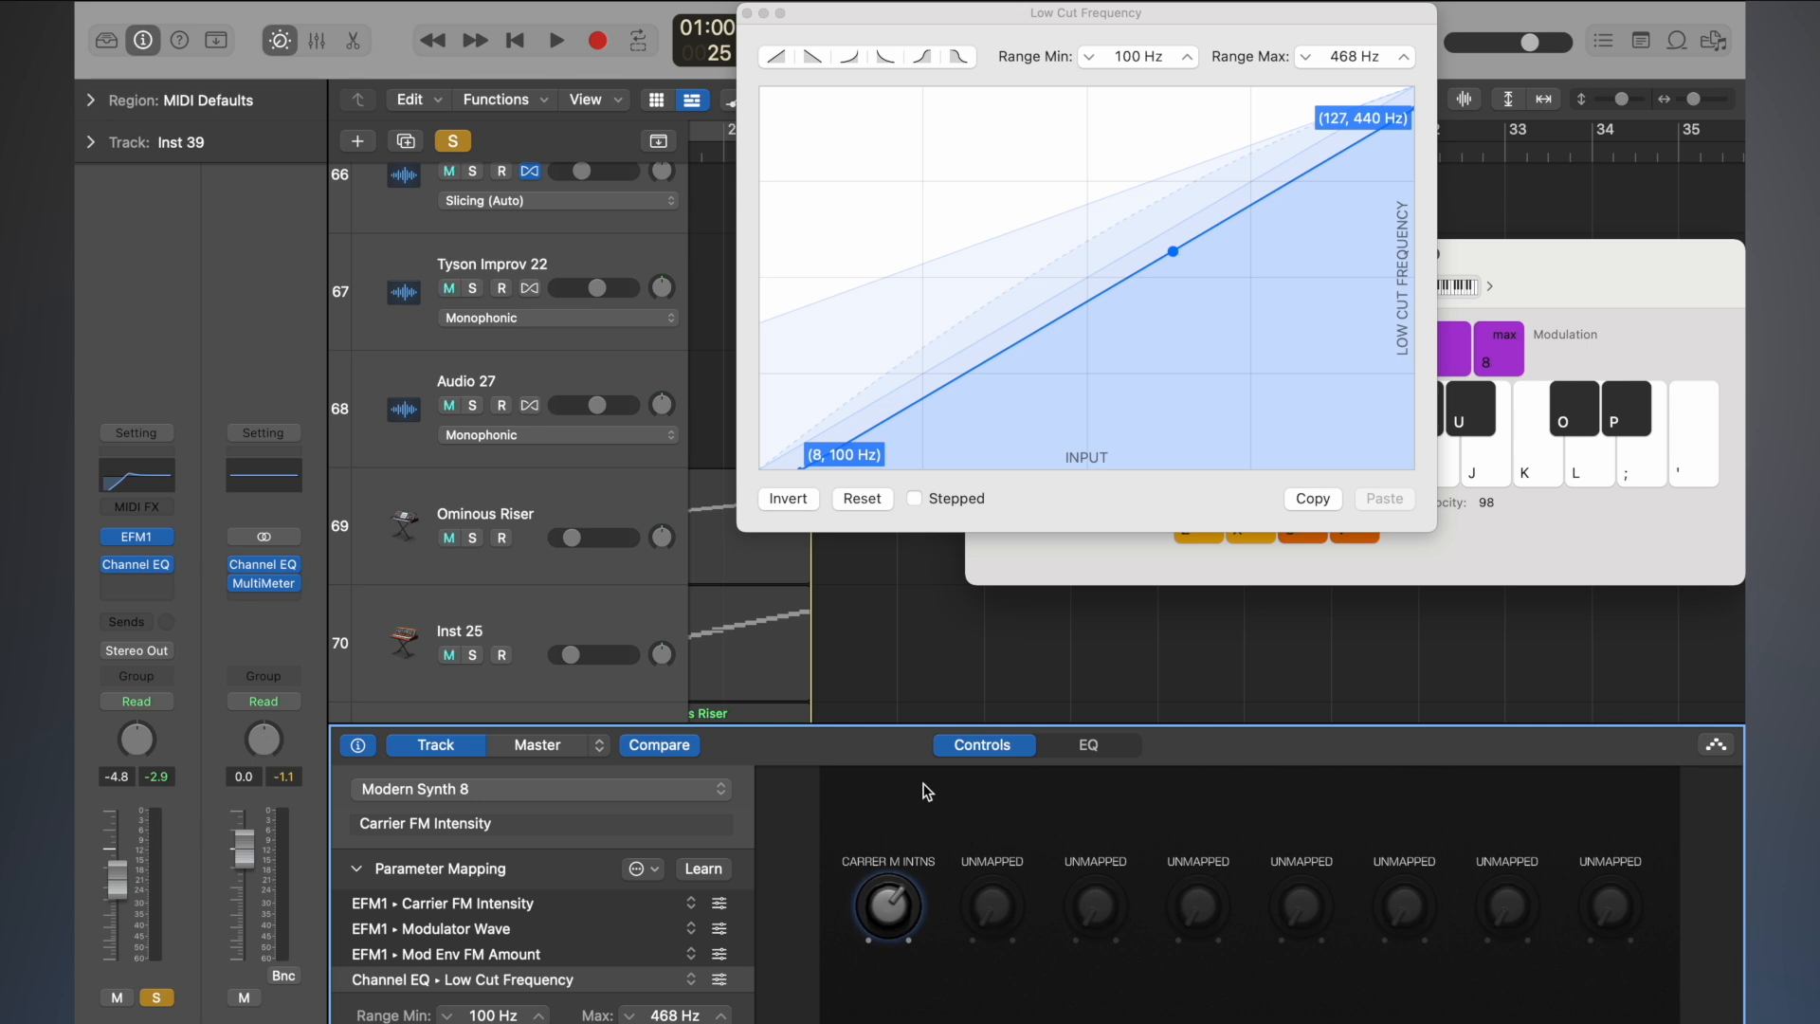
left_click(746, 13)
- Save the synth's channel strip setting as "Obese FM1 Dubstep Smart Control" in the Instrument folder
left_click(142, 433)
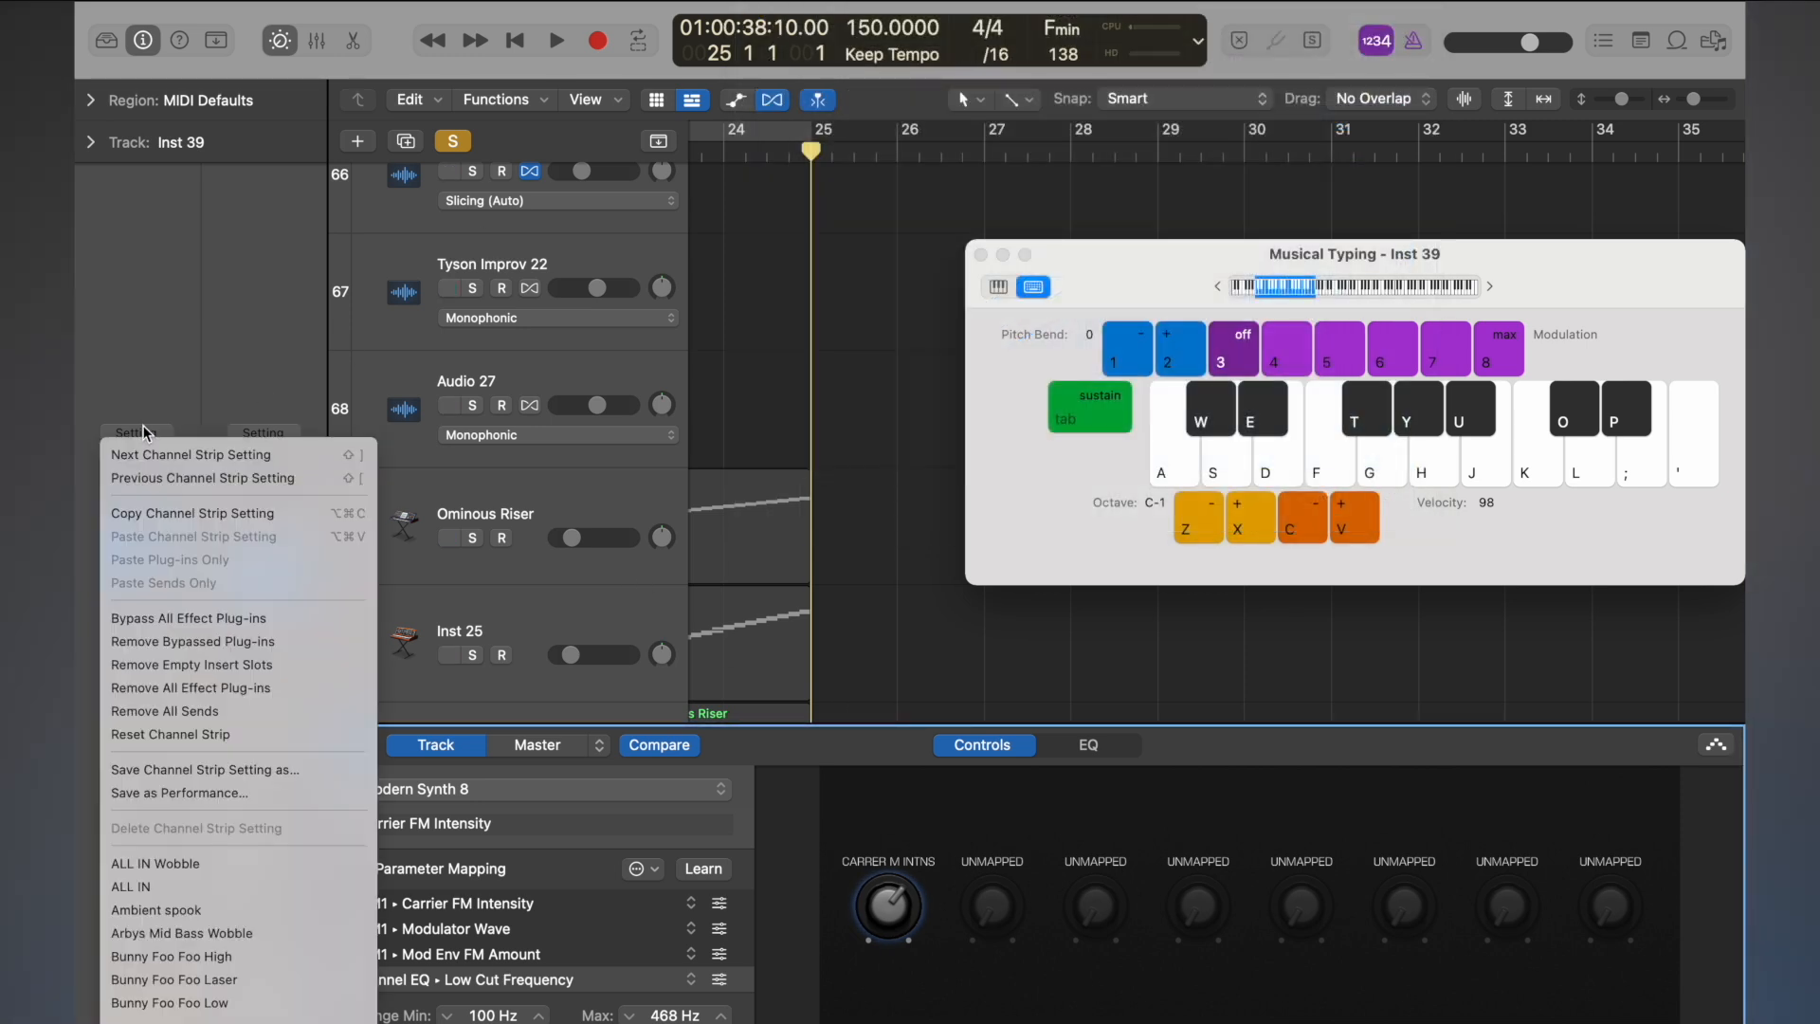
left_click(205, 770)
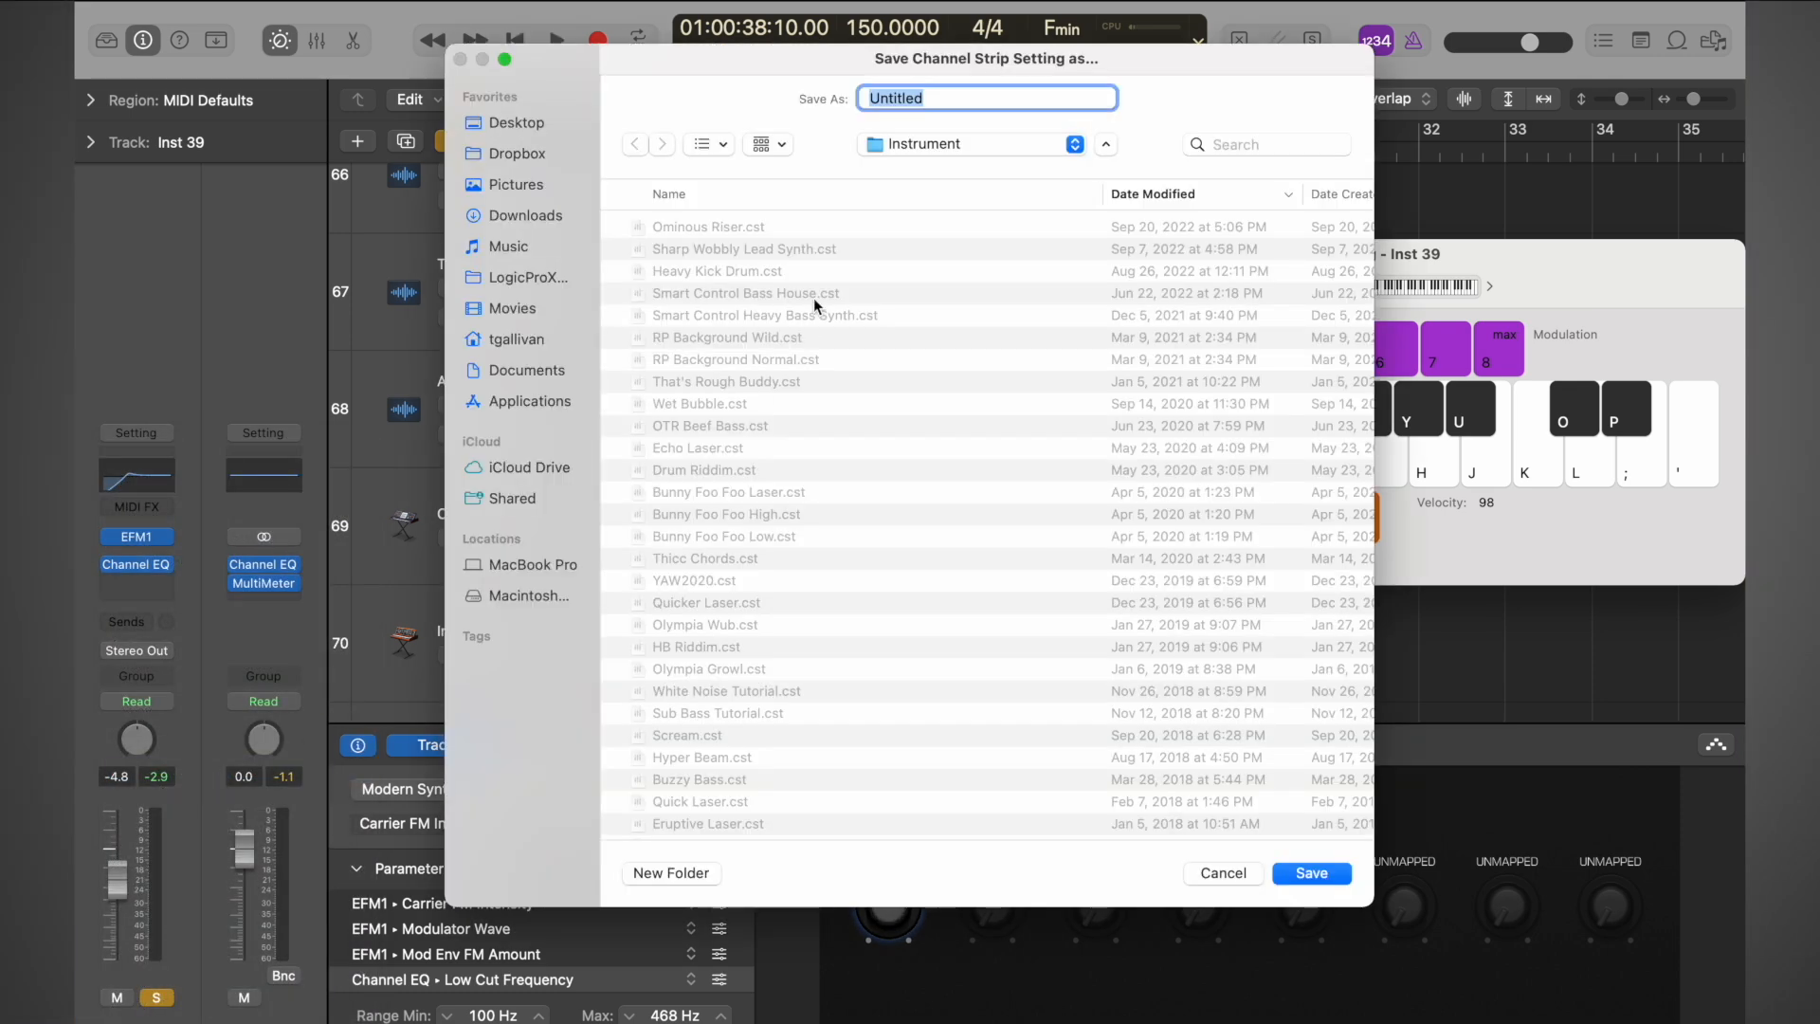
type("OBe")
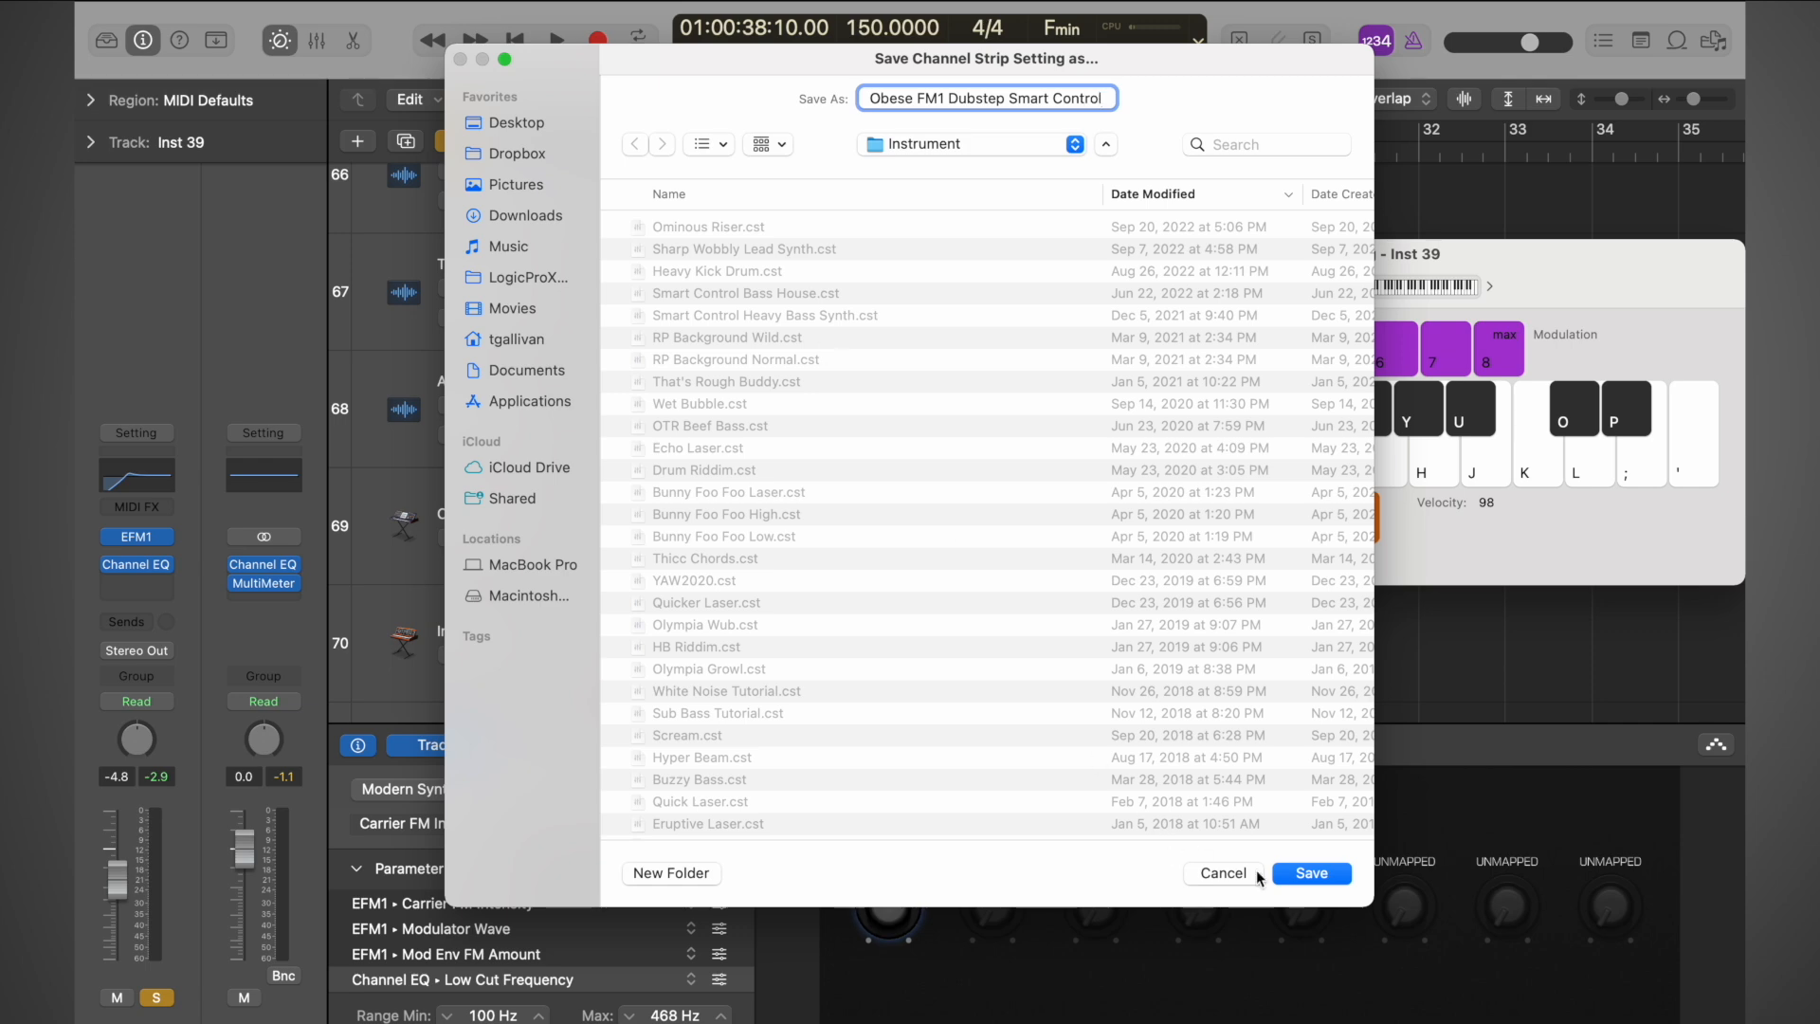
left_click(1301, 876)
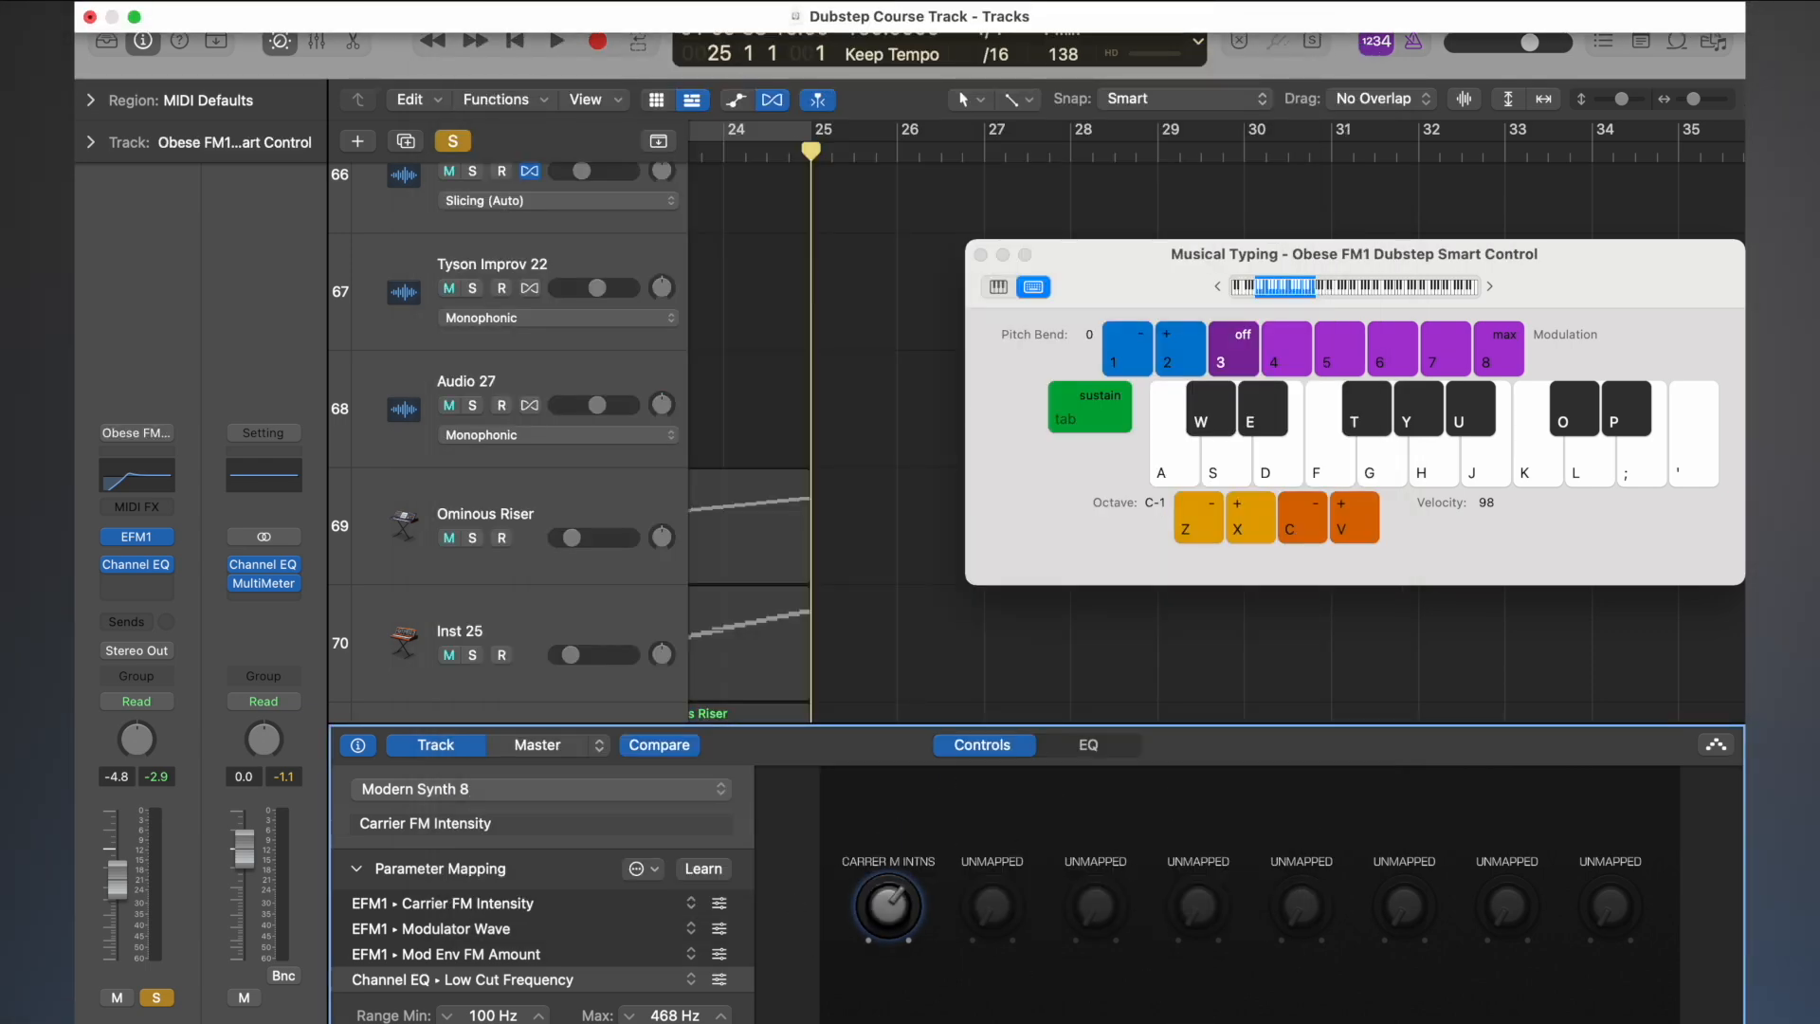
- Open the options for showing and hiding the main window's panes
left_click(586, 1)
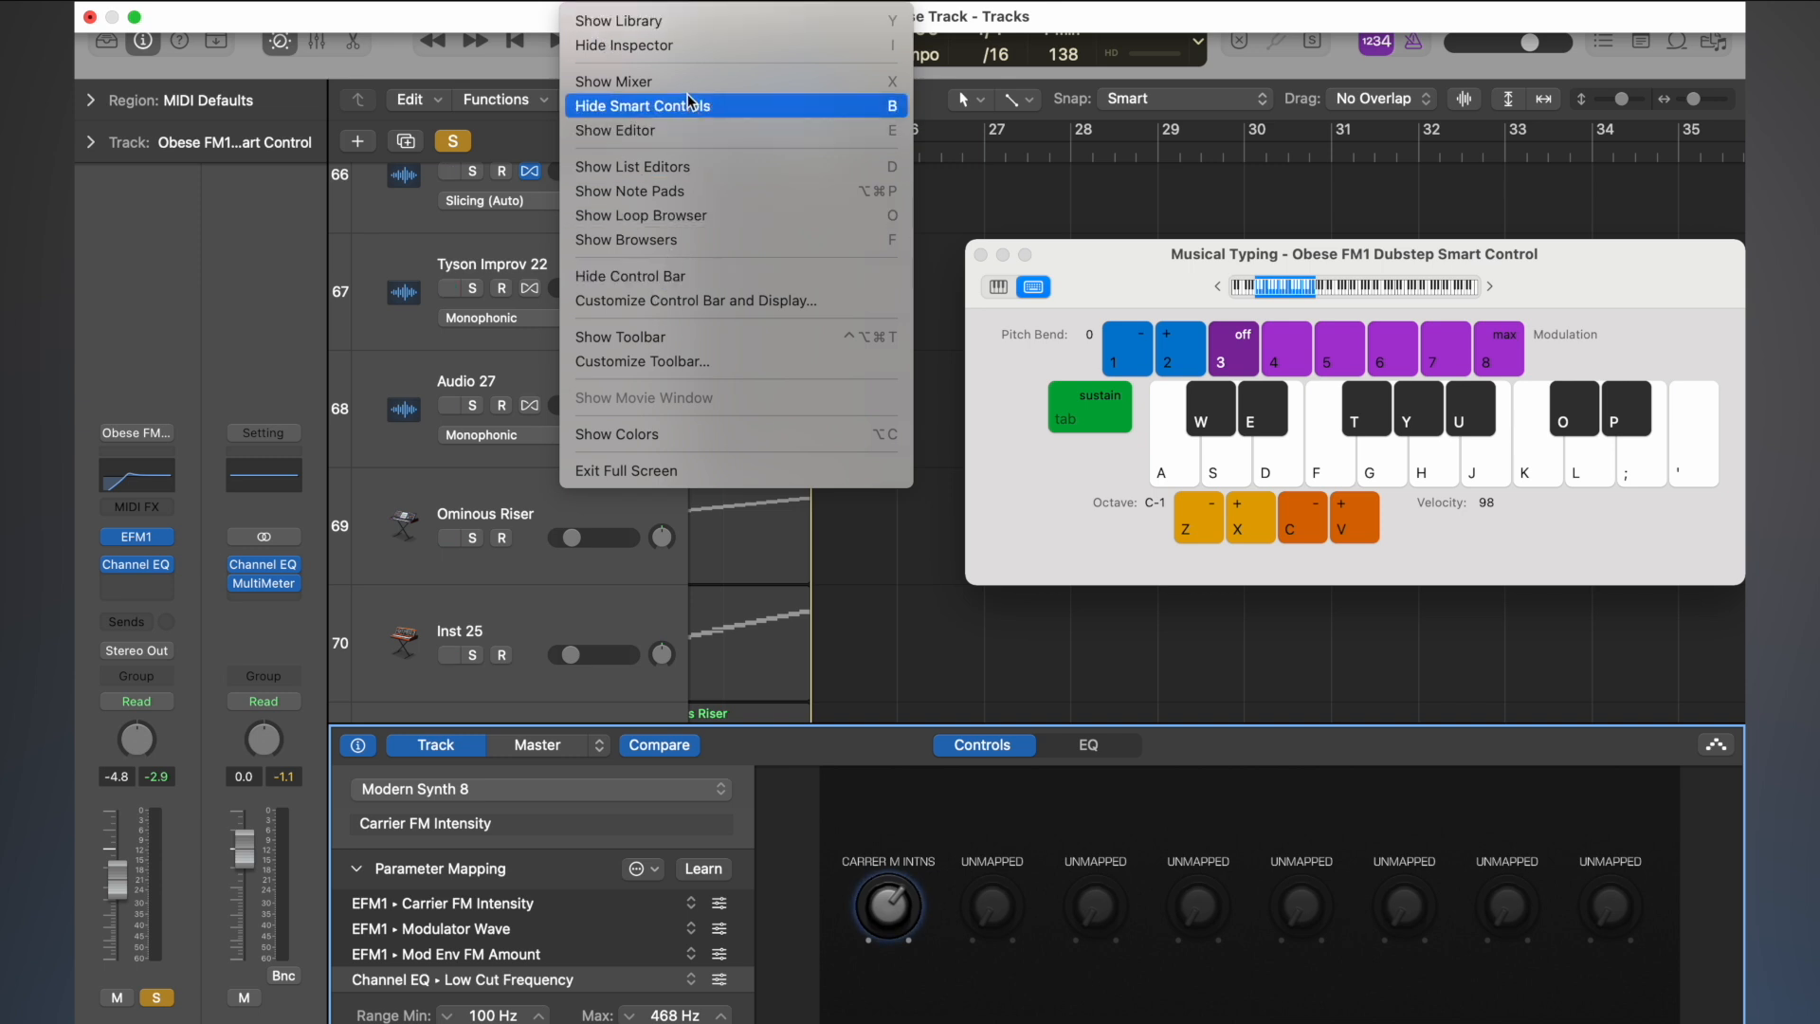